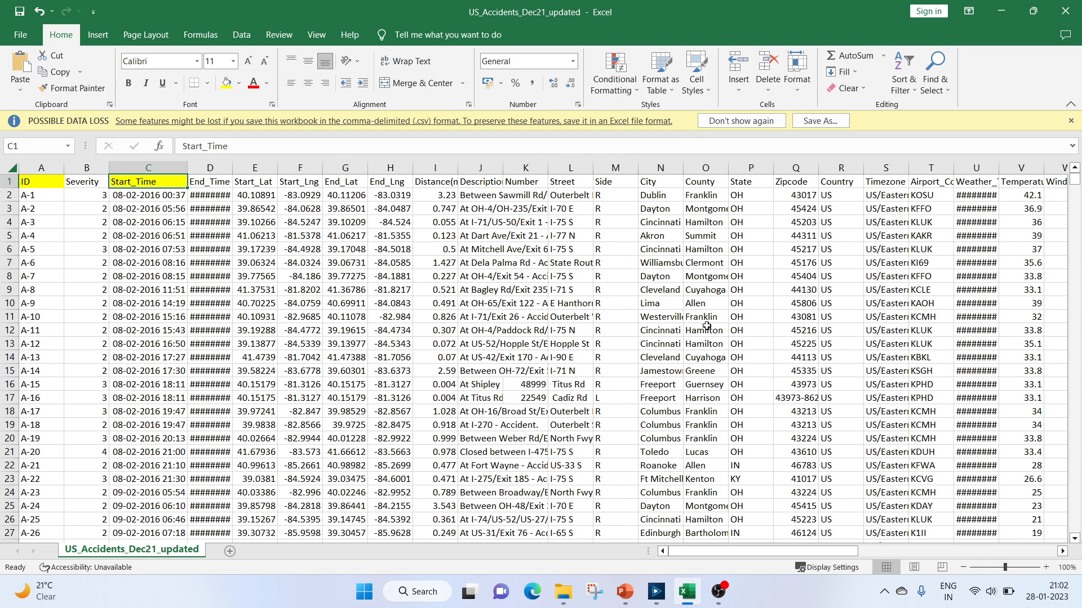
Switch to the presentation and open the Questions slide listing the analysis tasks
{"action": "left_click", "coordinate": [623, 593]}
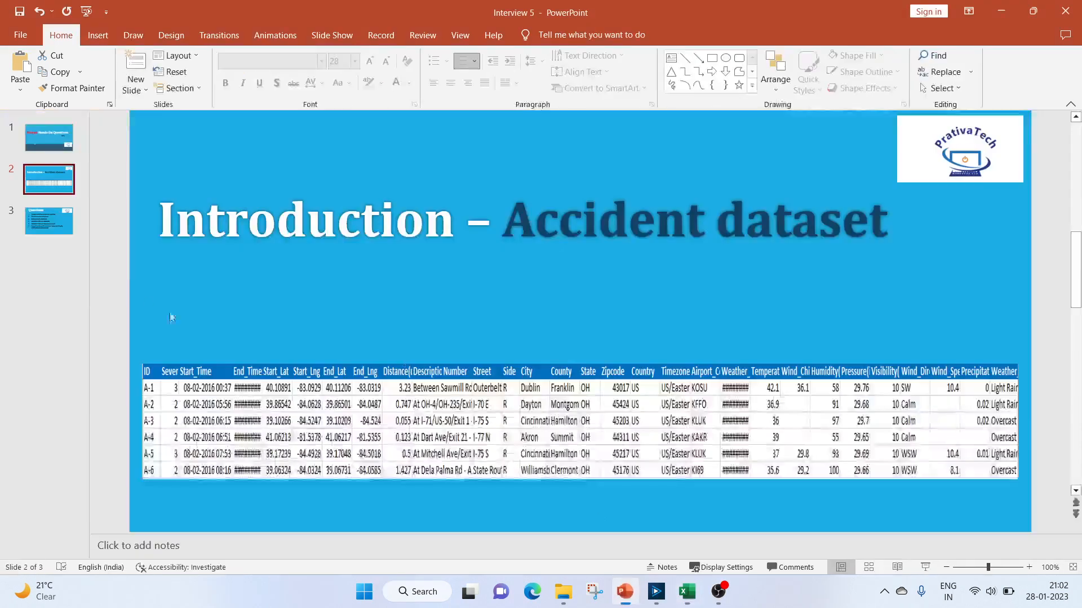
{"action": "left_click", "coordinate": [49, 222]}
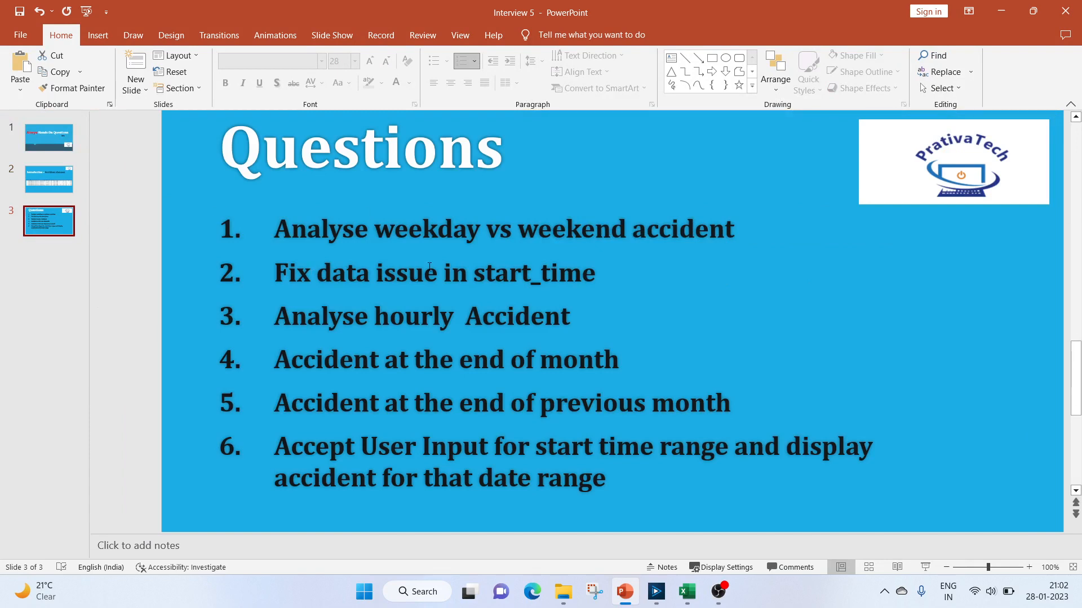
Return to the accidents spreadsheet, browse its columns, and widen the Start_Time column to show full timestamps
{"action": "left_click", "coordinate": [687, 592]}
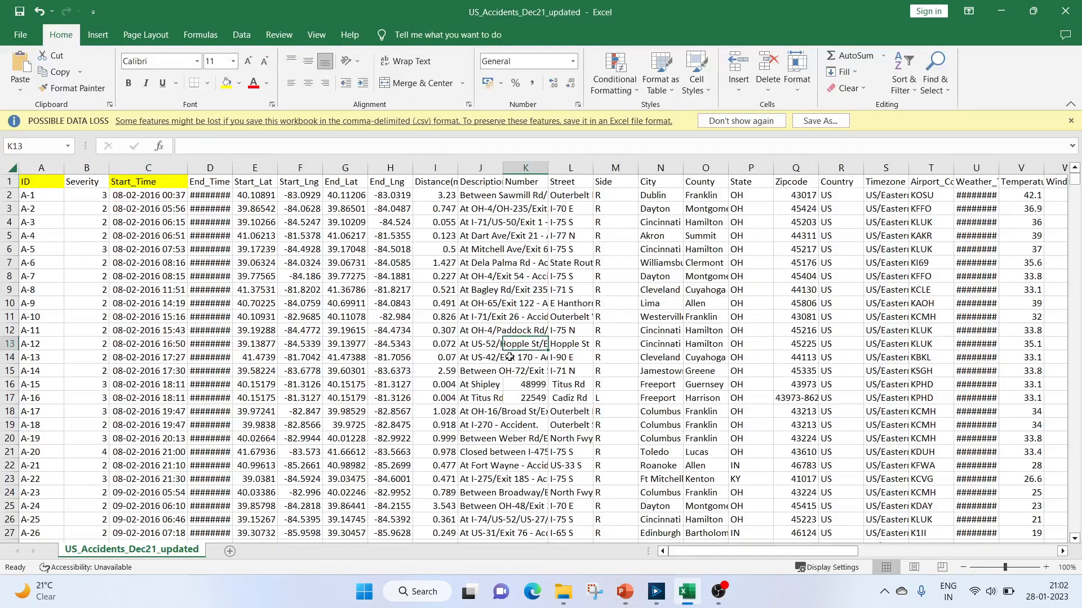
{"action": "left_click_drag", "start_coordinate": [681, 557], "coordinate": [889, 556]}
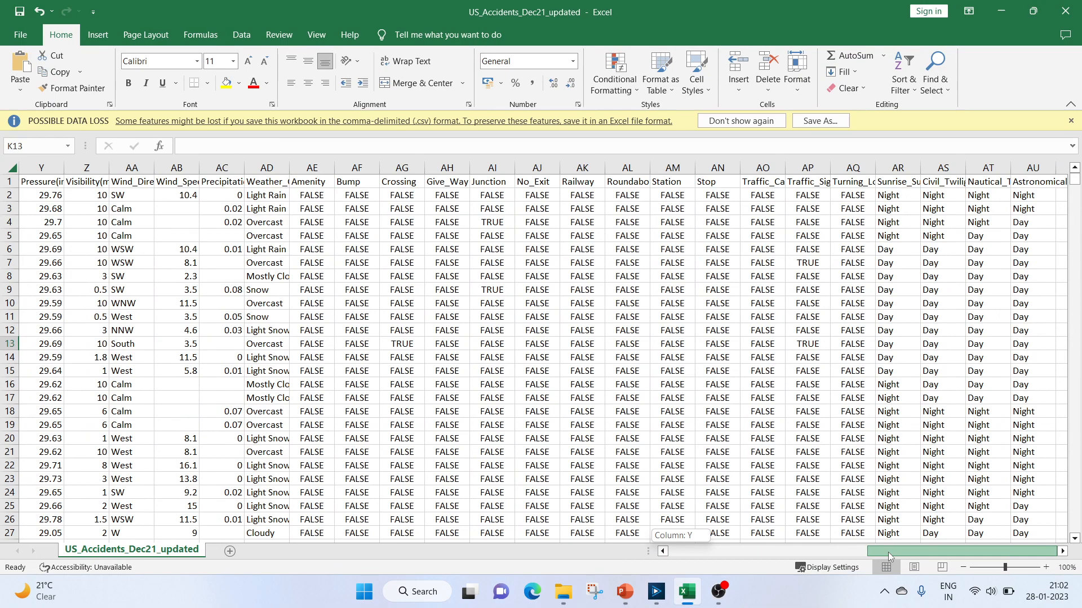
{"action": "left_click_drag", "start_coordinate": [889, 553], "coordinate": [682, 553]}
{"action": "left_click", "coordinate": [157, 197]}
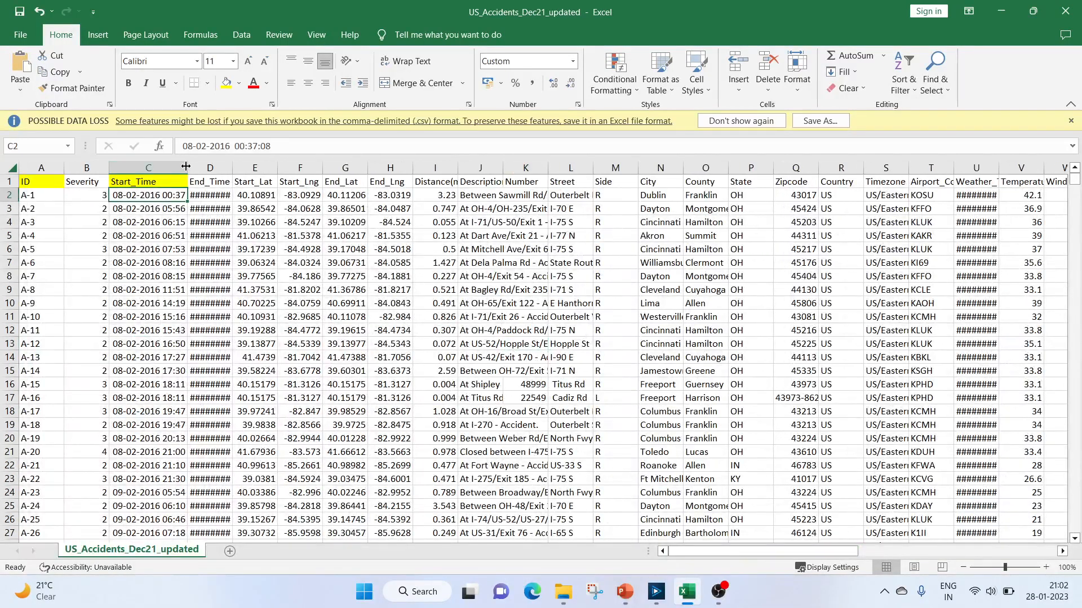
{"action": "left_click_drag", "start_coordinate": [187, 165], "coordinate": [213, 165]}
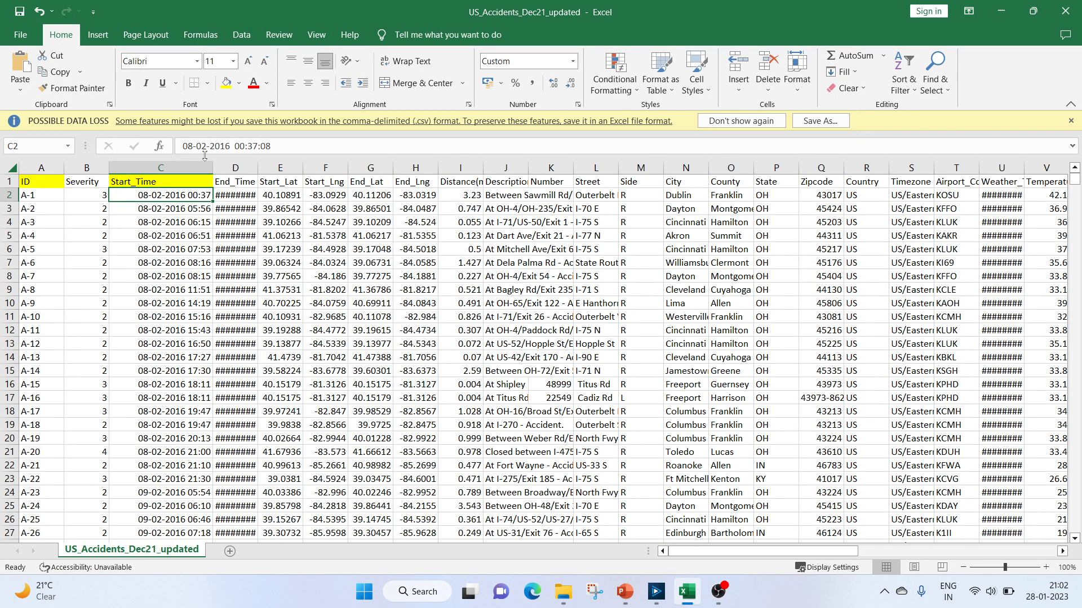
Add an Input Data tool to the new workflow and connect it to US_Accidents_Dec21_updated.csv
{"action": "left_click", "coordinate": [656, 591]}
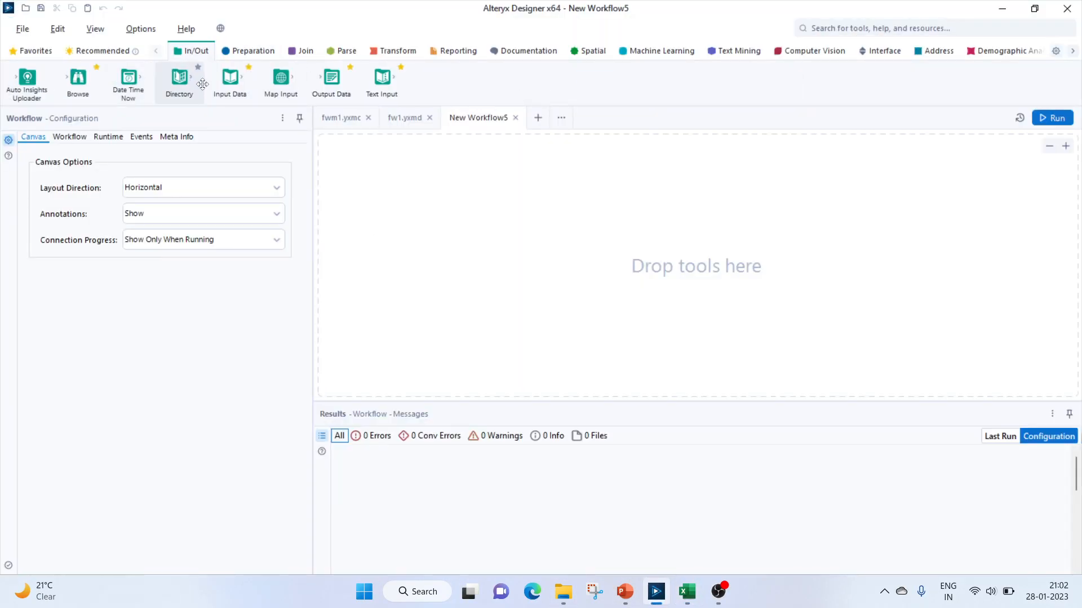
{"action": "left_click_drag", "start_coordinate": [326, 82], "coordinate": [325, 85]}
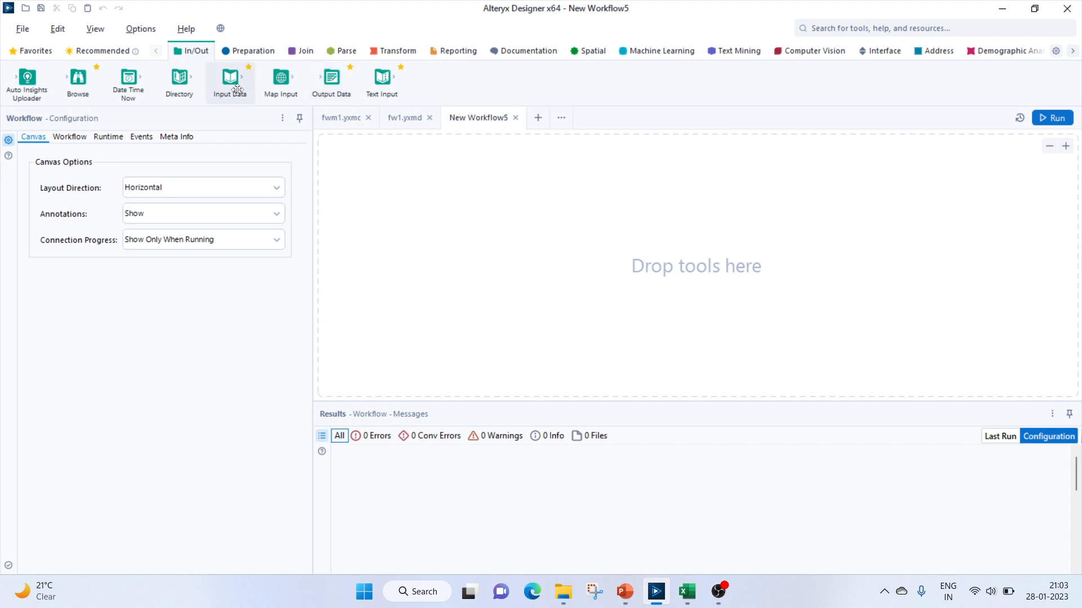
{"action": "left_click_drag", "start_coordinate": [230, 79], "coordinate": [358, 173]}
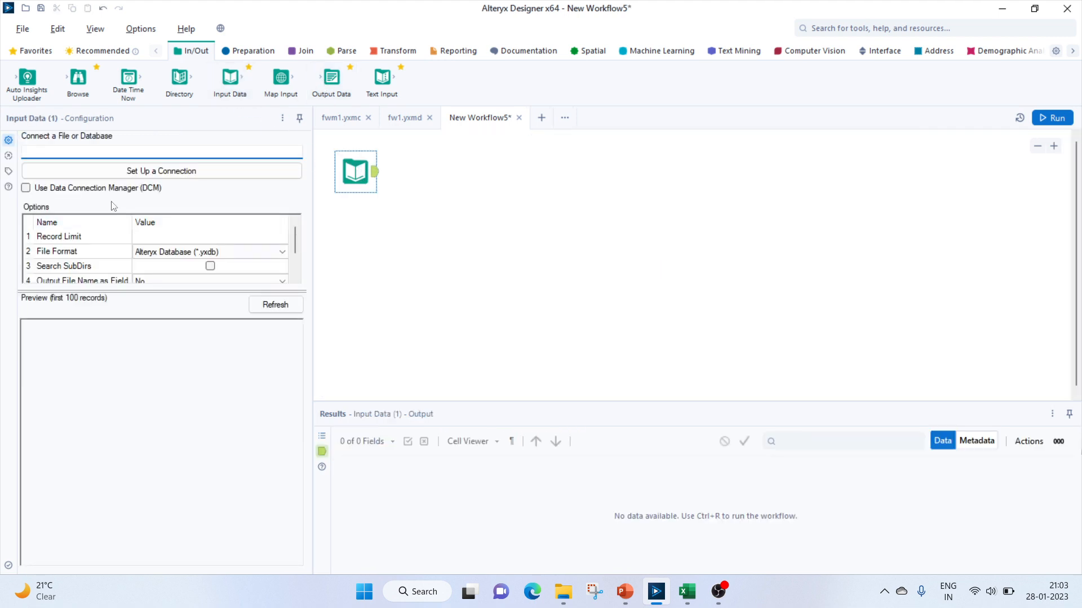
{"action": "left_click", "coordinate": [126, 172]}
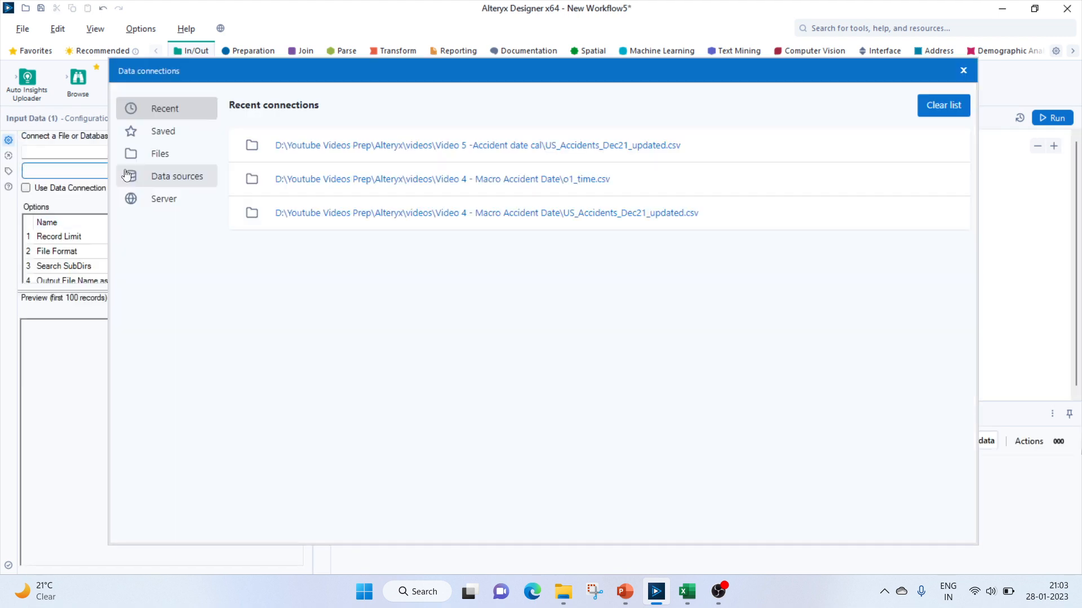
{"action": "left_click", "coordinate": [165, 158]}
{"action": "left_click", "coordinate": [643, 151]}
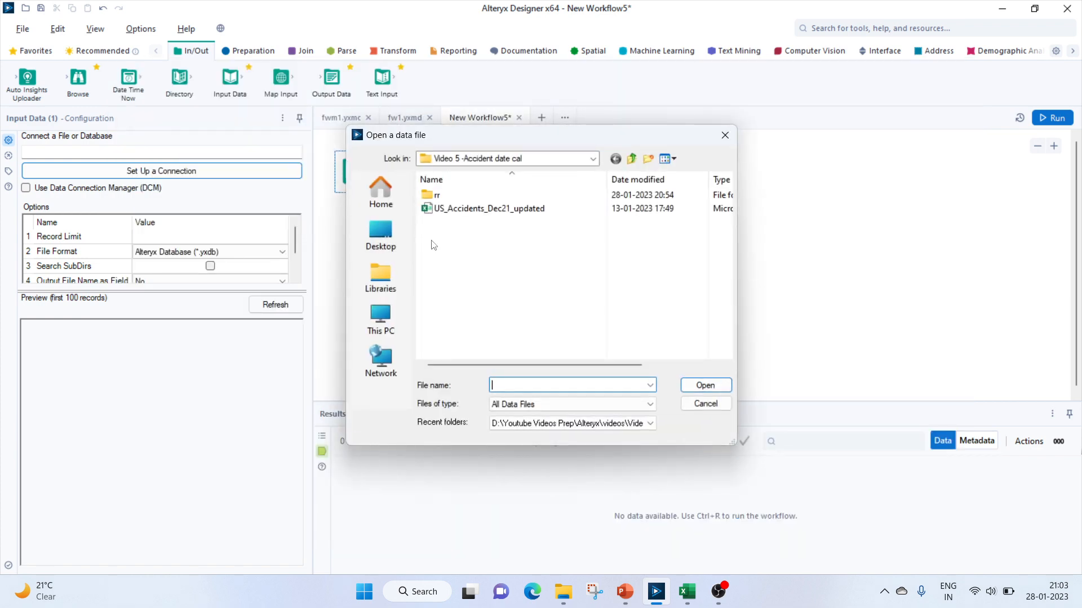
{"action": "left_click", "coordinate": [459, 209]}
{"action": "left_click", "coordinate": [696, 387]}
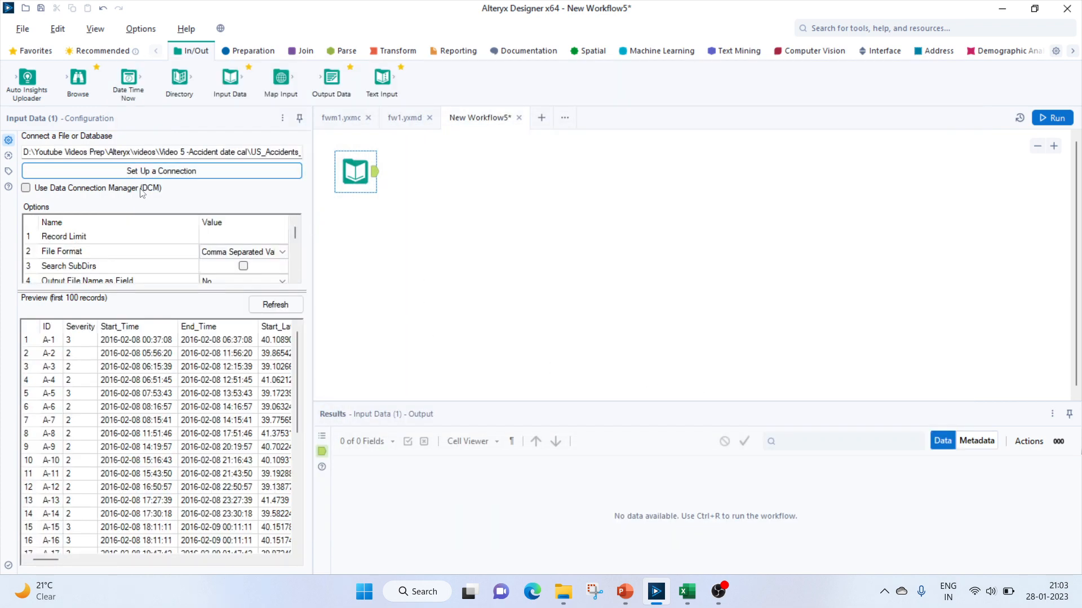
Attach a Formula tool to the input and create a new output column named Day
{"action": "left_click", "coordinate": [256, 52]}
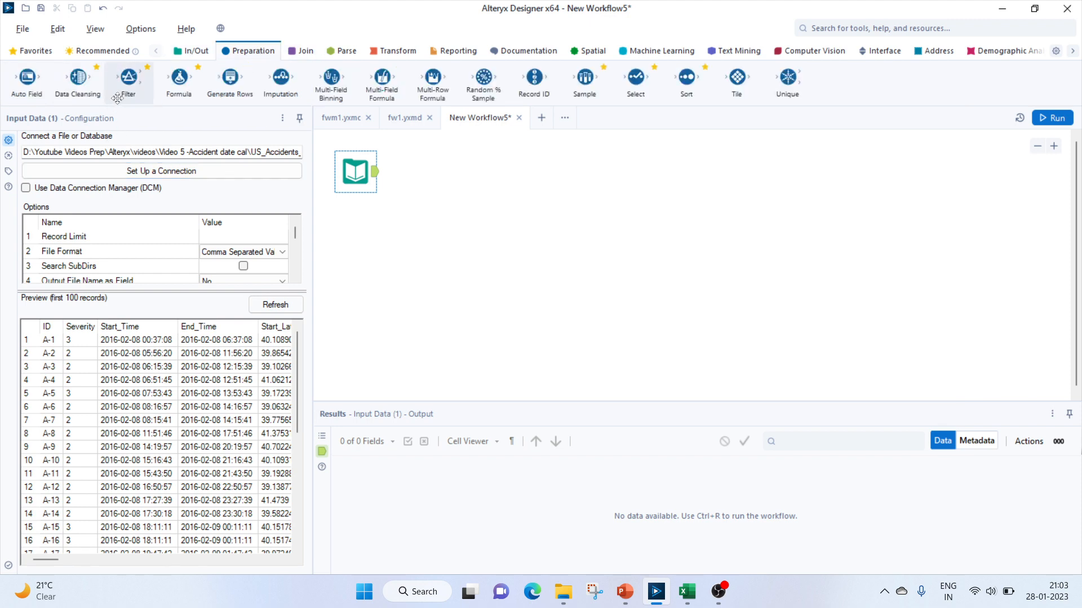
{"action": "left_click_drag", "start_coordinate": [172, 88], "coordinate": [431, 163]}
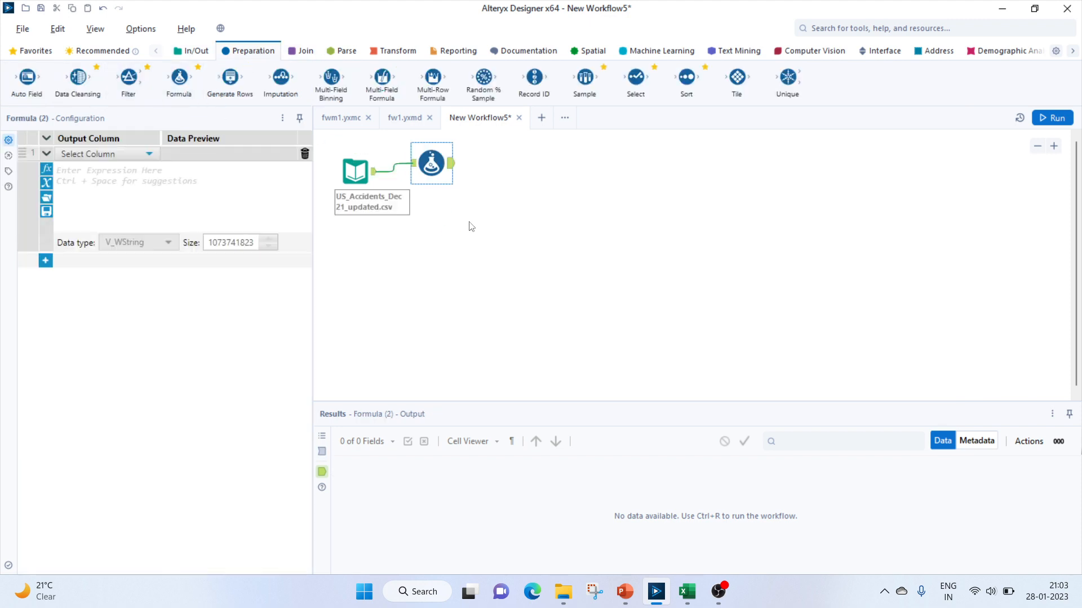
{"action": "left_click", "coordinate": [69, 154]}
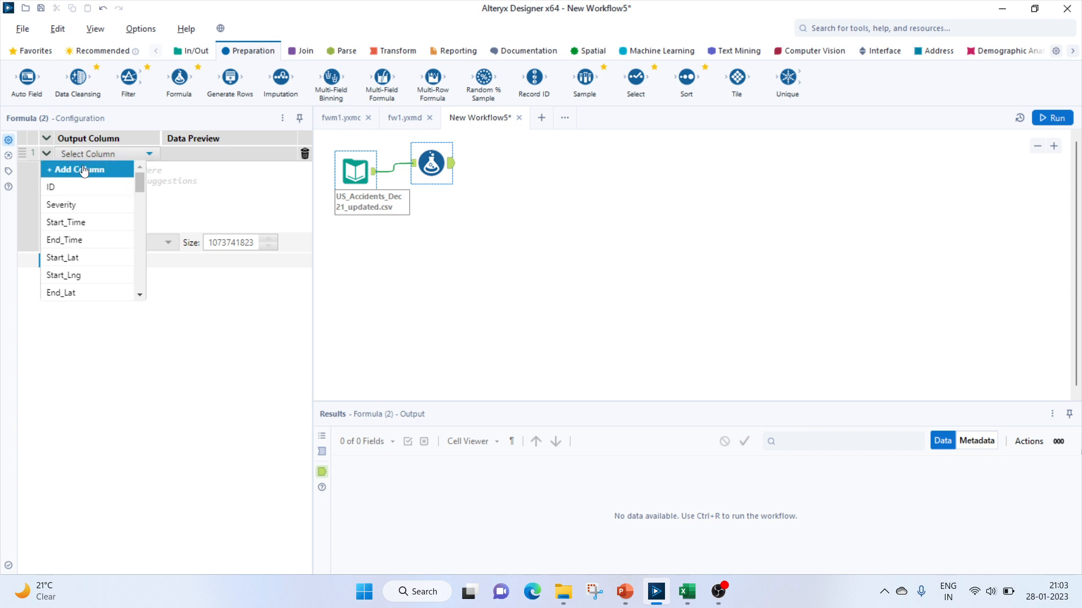
{"action": "left_click", "coordinate": [84, 169]}
{"action": "type", "text": "Da"}
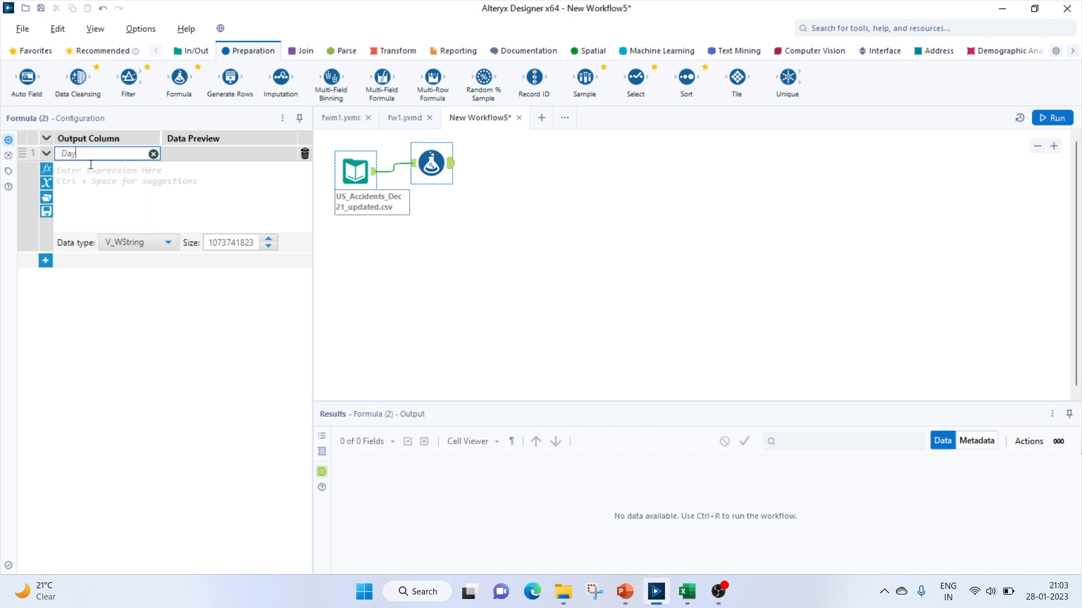
{"action": "type", "text": "y"}
Set the Day column's expression to DateTimeFormat([Start_Time],"%A")
{"action": "left_click", "coordinate": [89, 174]}
{"action": "type", "text": "date"}
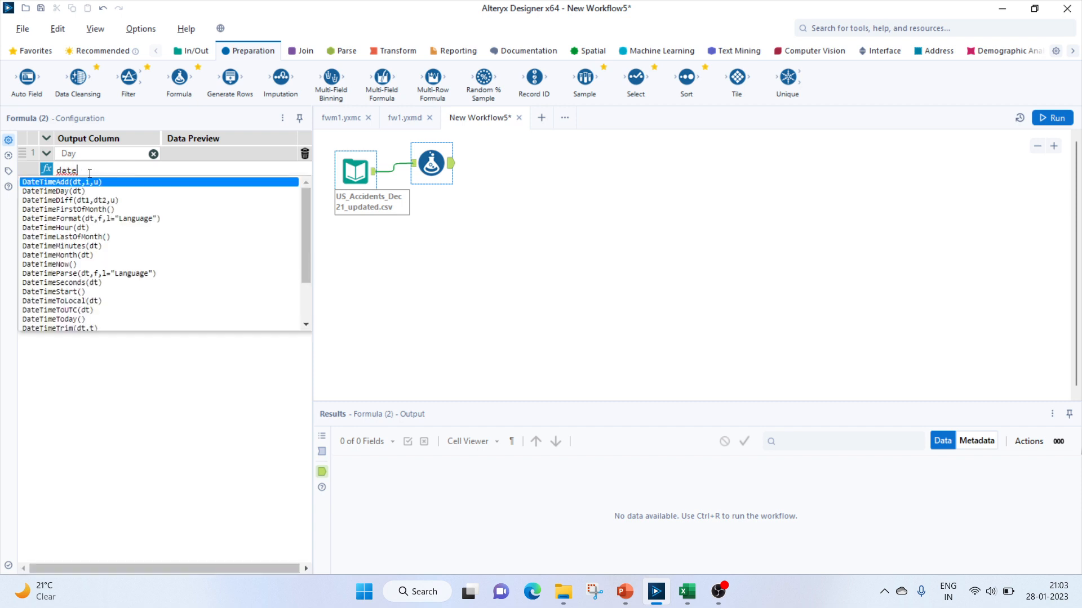
{"action": "type", "text": "timefor"}
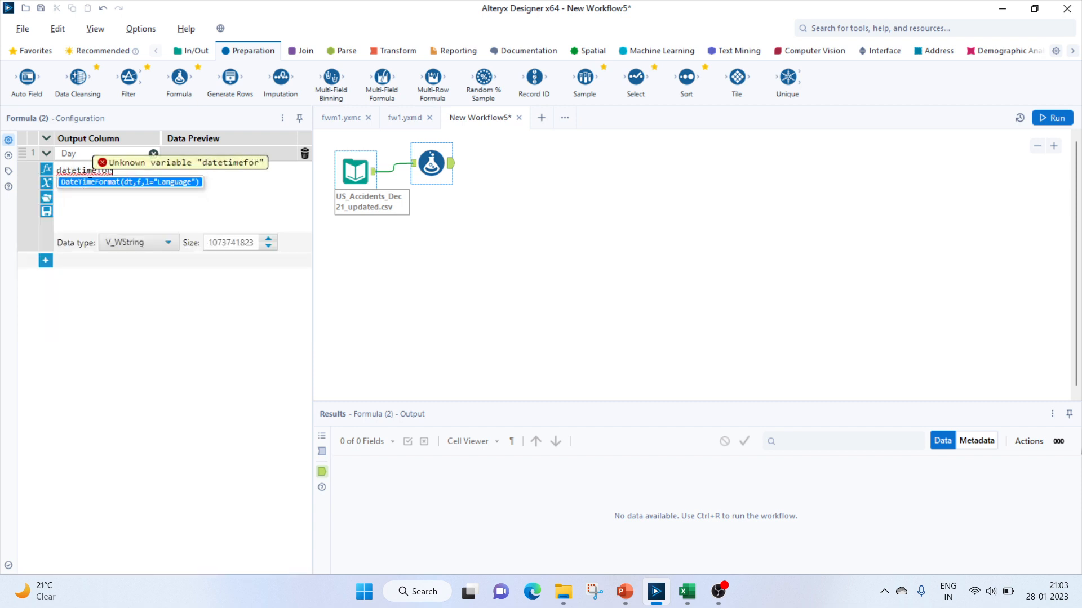
{"action": "key", "text": "Return"}
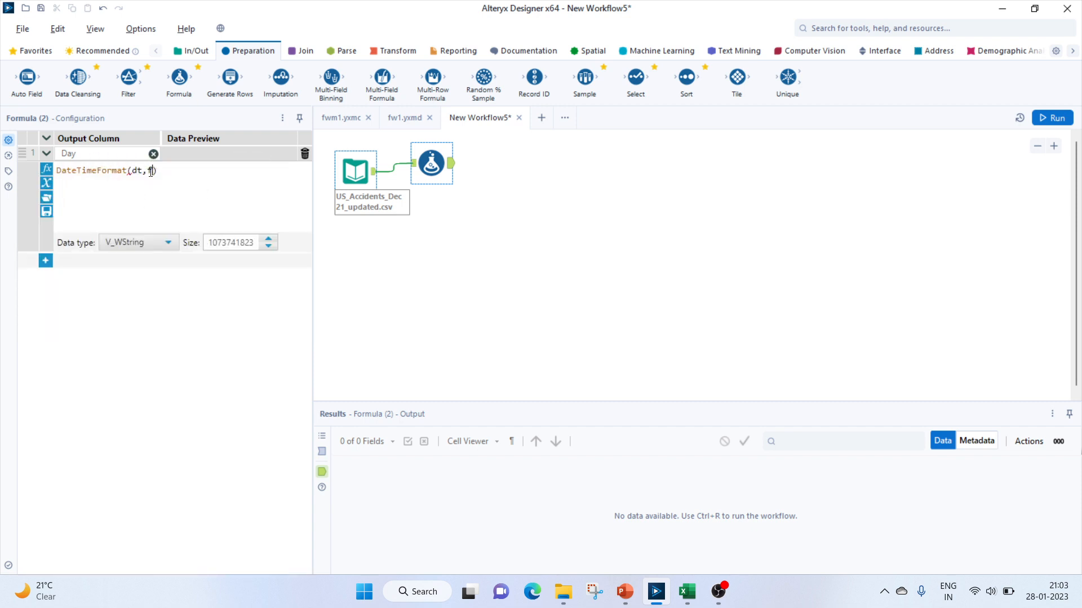
{"action": "key", "text": "BackSpace"}
{"action": "key", "text": "BackSpace"}
{"action": "key", "text": "BackSpace"}
{"action": "key", "text": "BackSpace"}
{"action": "key", "text": "BackSpace"}
{"action": "type", "text": "sta"}
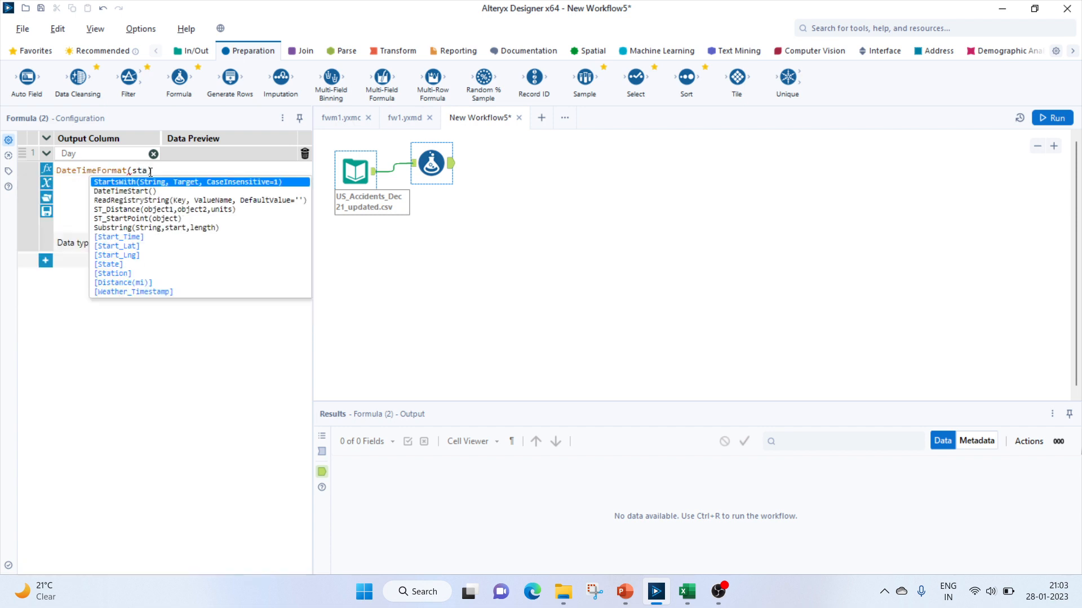
{"action": "left_click", "coordinate": [121, 238]}
{"action": "type", "text": ","}
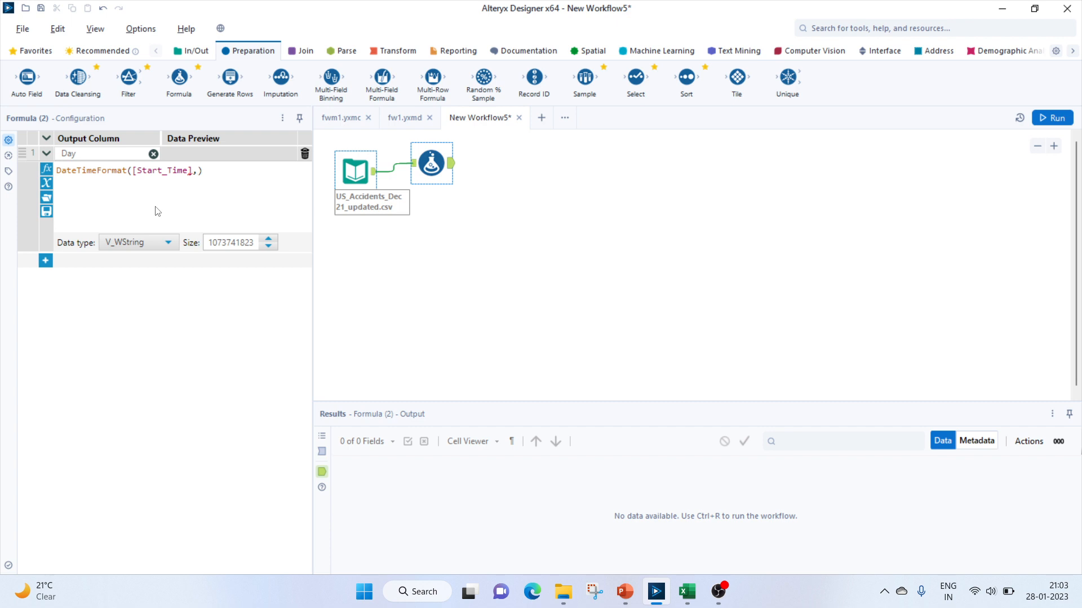
{"action": "type", "text": "\"%A\""}
{"action": "left_click", "coordinate": [460, 233]}
{"action": "left_click", "coordinate": [431, 164]}
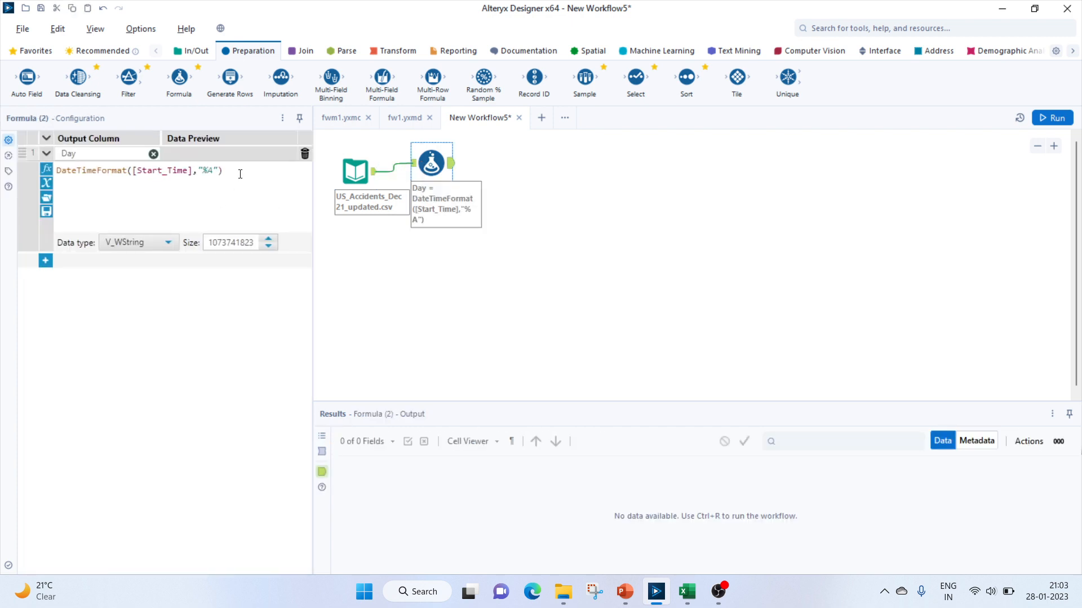
Run the workflow and check the Formula tool's data preview
{"action": "left_click", "coordinate": [1052, 117]}
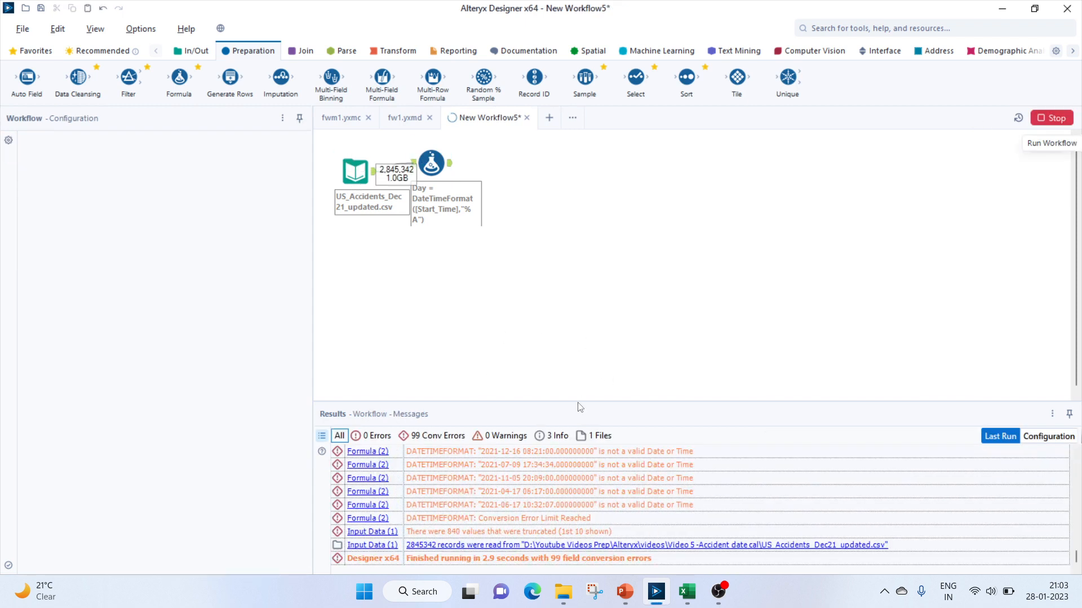
{"action": "key", "text": "Return"}
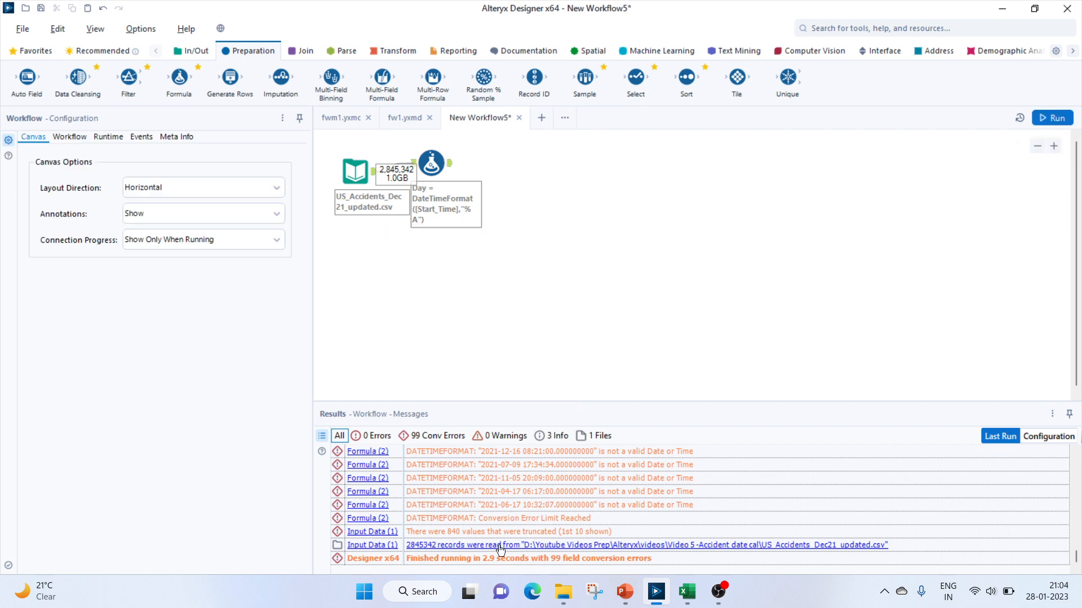
{"action": "left_click", "coordinate": [426, 173]}
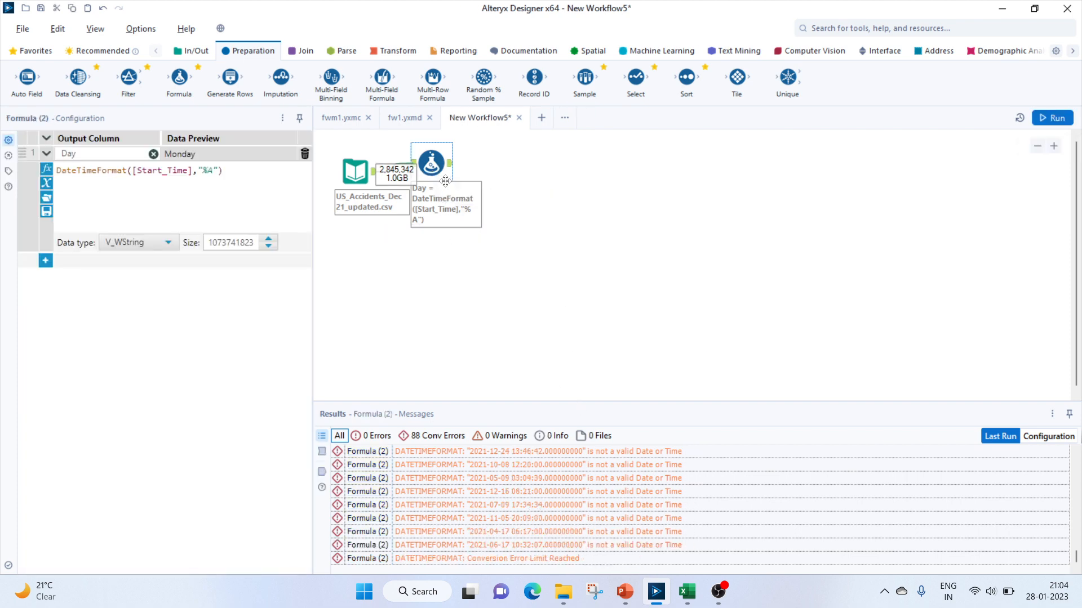
Add a Browse tool after the Formula tool and run the workflow
{"action": "left_click", "coordinate": [191, 50]}
{"action": "left_click_drag", "start_coordinate": [78, 79], "coordinate": [490, 171]}
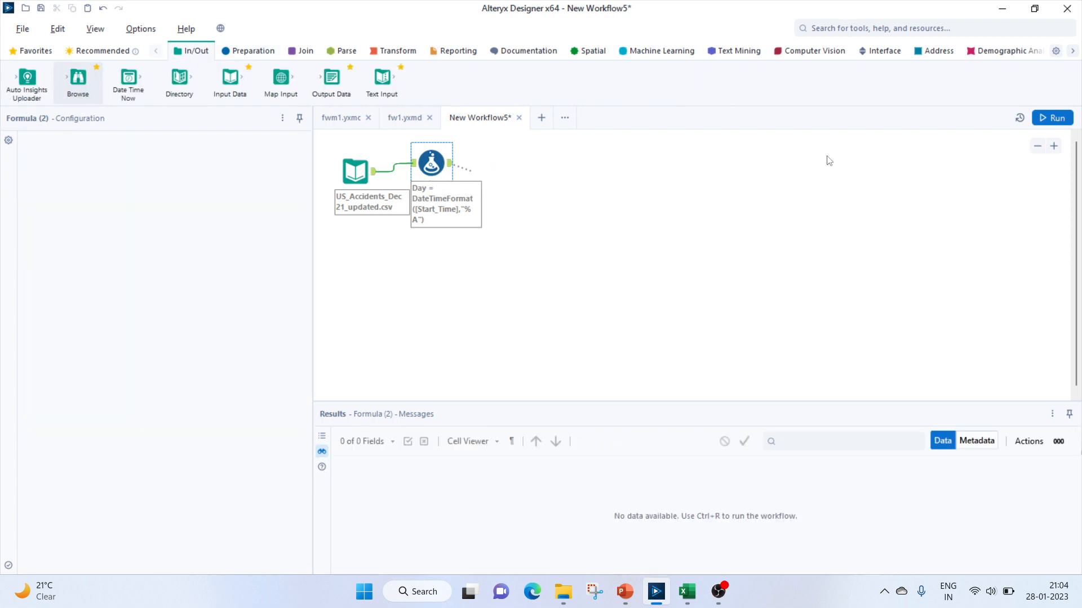
{"action": "left_click", "coordinate": [1051, 119]}
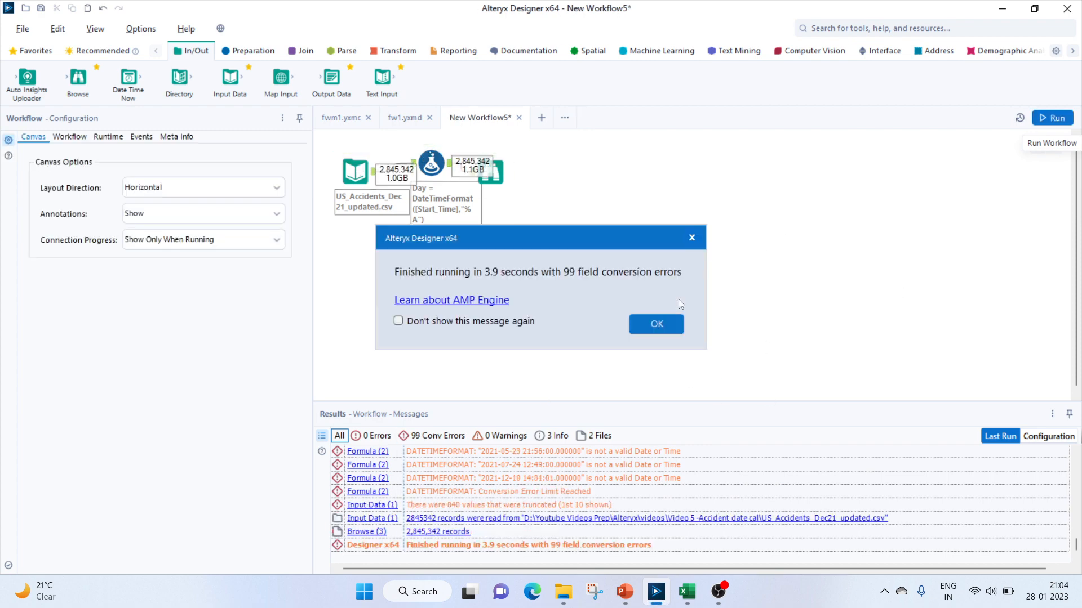
{"action": "key", "text": "Return"}
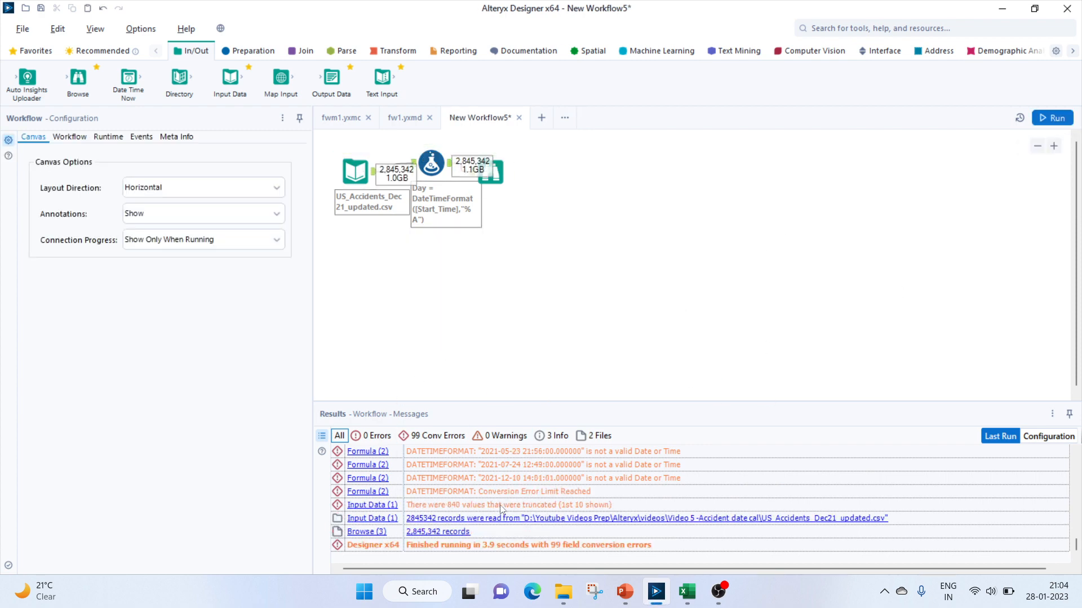
Inspect the Day column in the Browse tool's results
{"action": "left_click", "coordinate": [500, 182]}
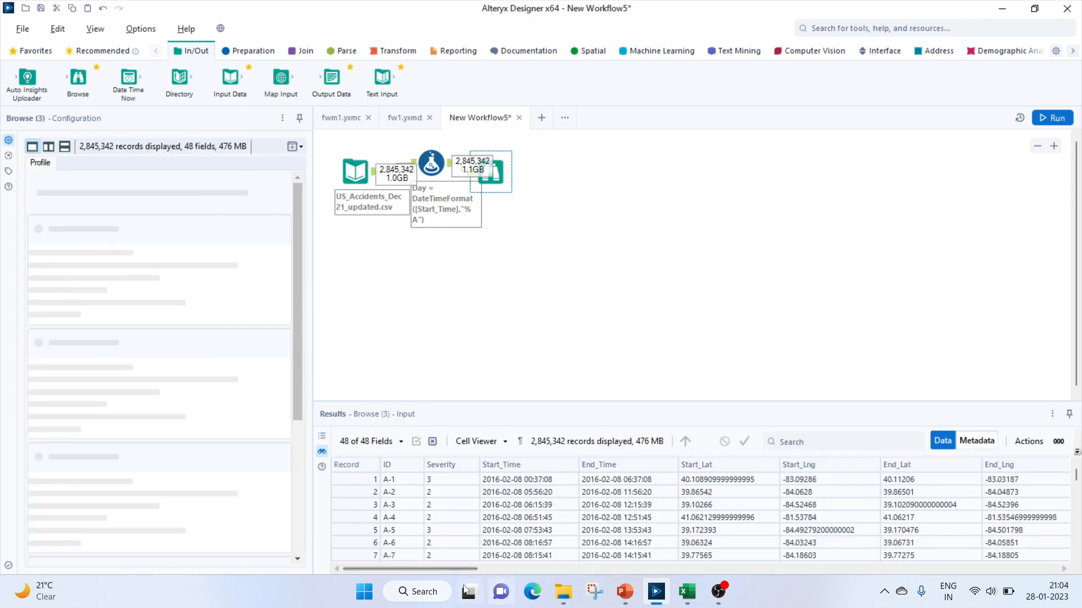
{"action": "left_click_drag", "start_coordinate": [438, 569], "coordinate": [1018, 569]}
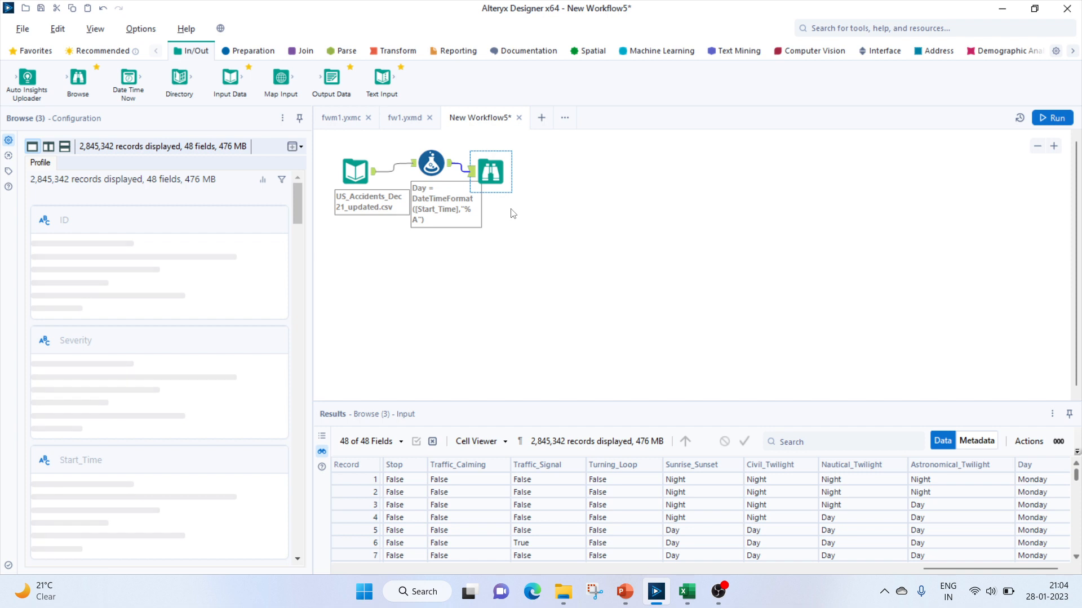
Add a second expression row to the Formula tool with a new column named Day
{"action": "left_click", "coordinate": [432, 163]}
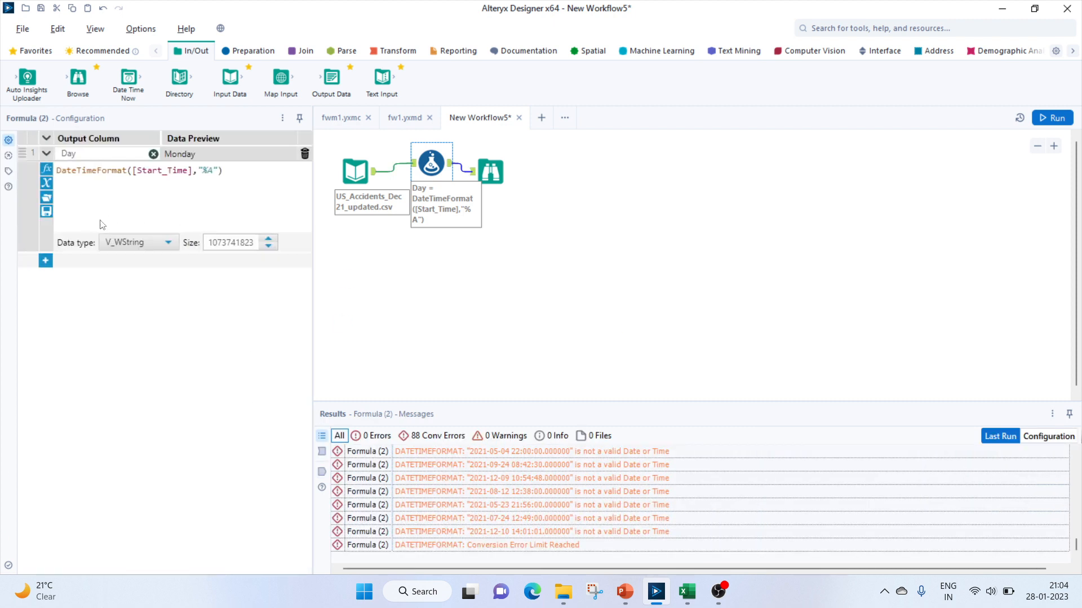
{"action": "left_click", "coordinate": [46, 260]}
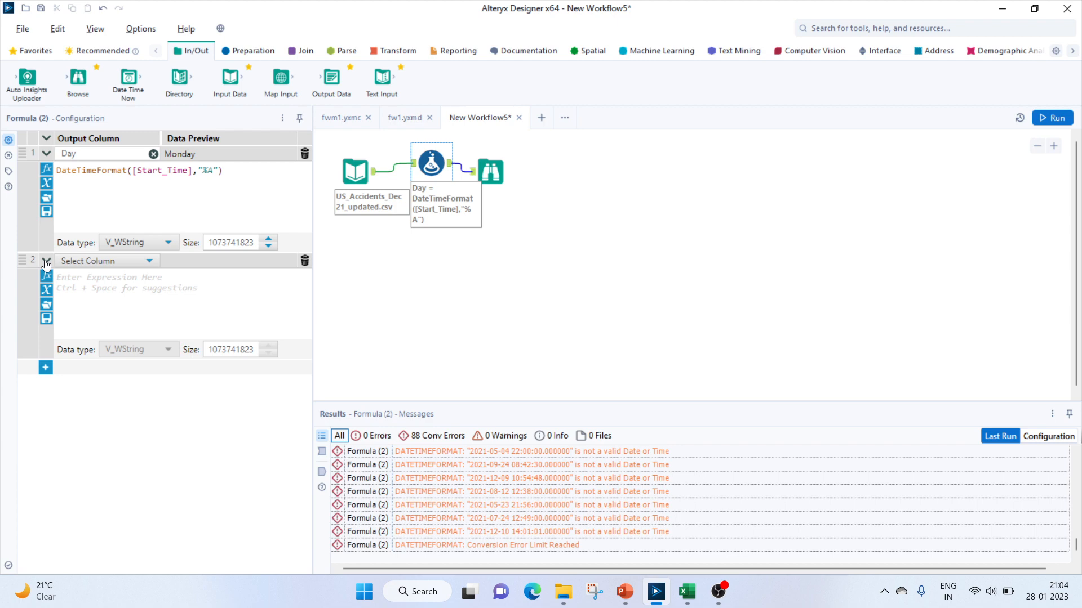
{"action": "left_click", "coordinate": [89, 264]}
{"action": "left_click", "coordinate": [90, 274]}
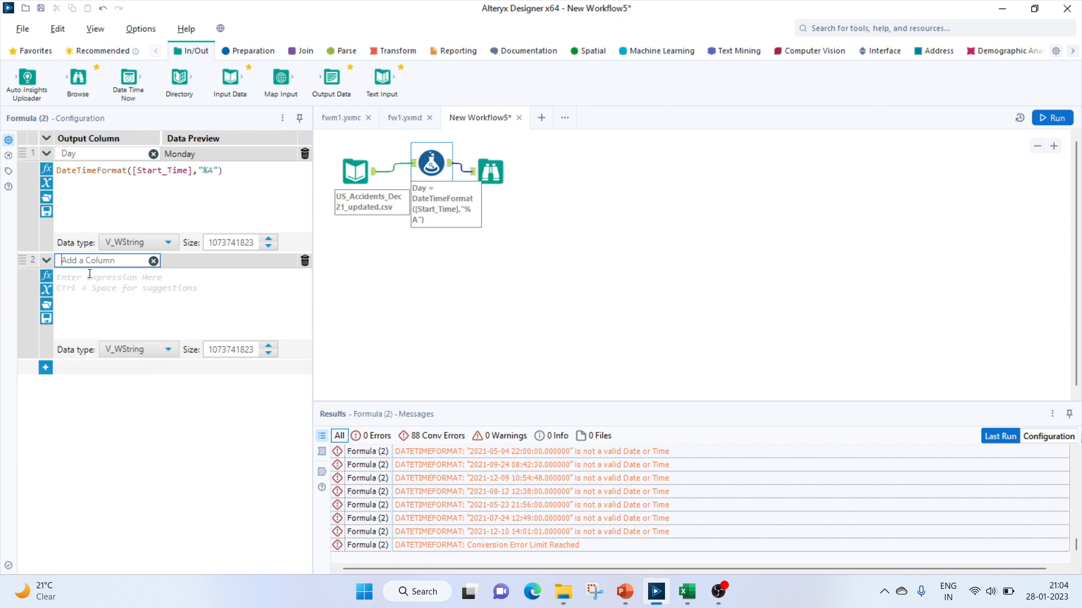
{"action": "type", "text": "Day_Type"}
{"action": "left_click", "coordinate": [135, 299]}
Switch to the fw1.yxmd workflow and open its Formula tool's expressions
{"action": "left_click", "coordinate": [404, 117]}
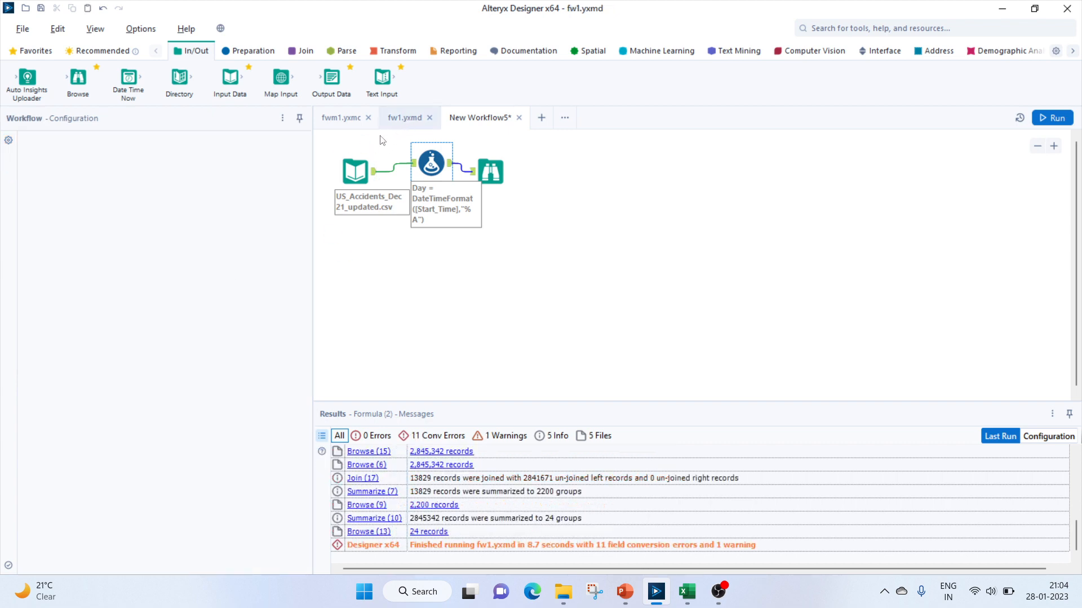
{"action": "left_click", "coordinate": [515, 155]}
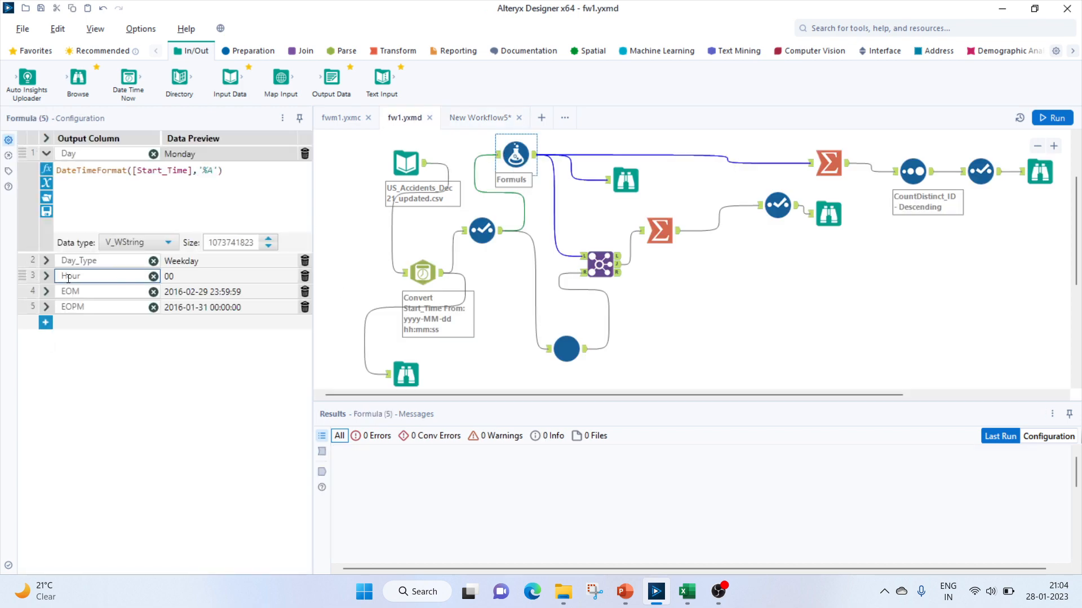
Copy the Day_Type IF expression from fw1's Formula tool and paste it into the new workflow's Day_Type expression
{"action": "left_click", "coordinate": [47, 260]}
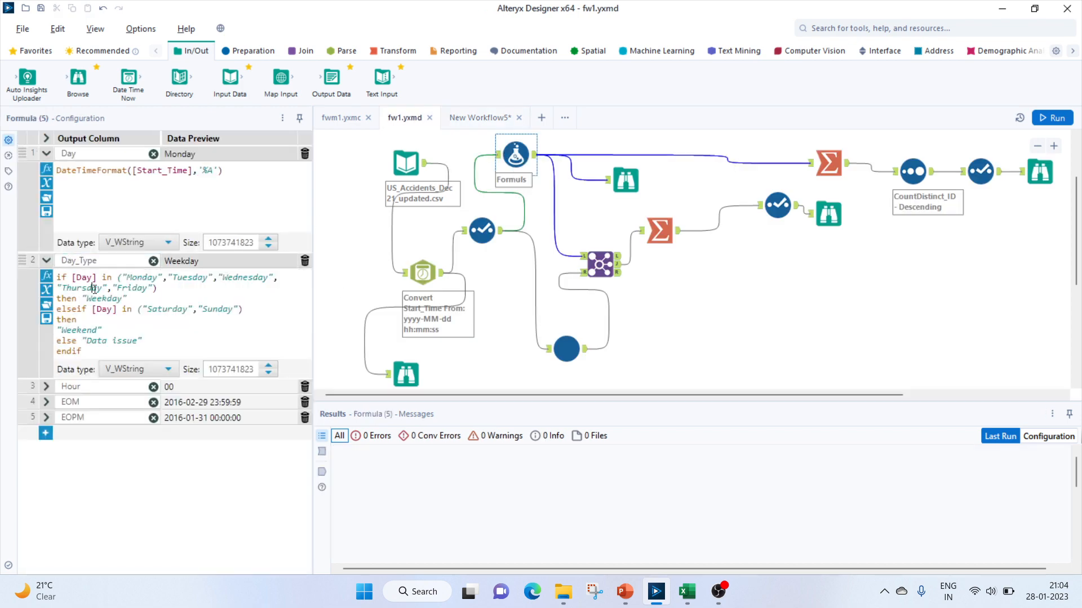
{"action": "left_click", "coordinate": [94, 289]}
{"action": "key", "text": "ctrl+a"}
{"action": "key", "text": "ctrl+c"}
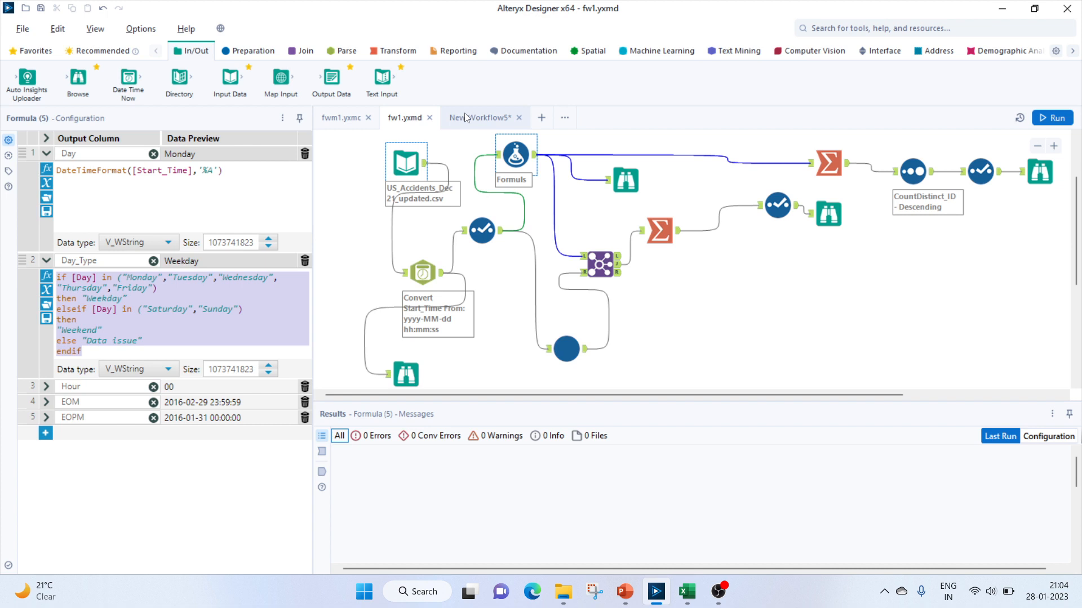
{"action": "left_click", "coordinate": [466, 117]}
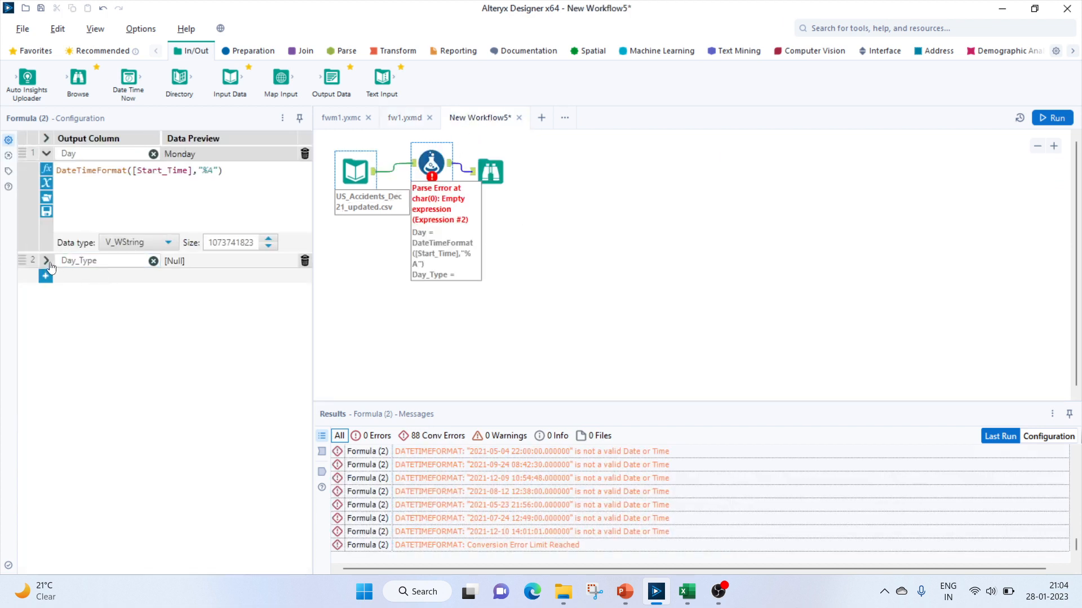
{"action": "left_click", "coordinate": [46, 261]}
{"action": "key", "text": "ctrl+v"}
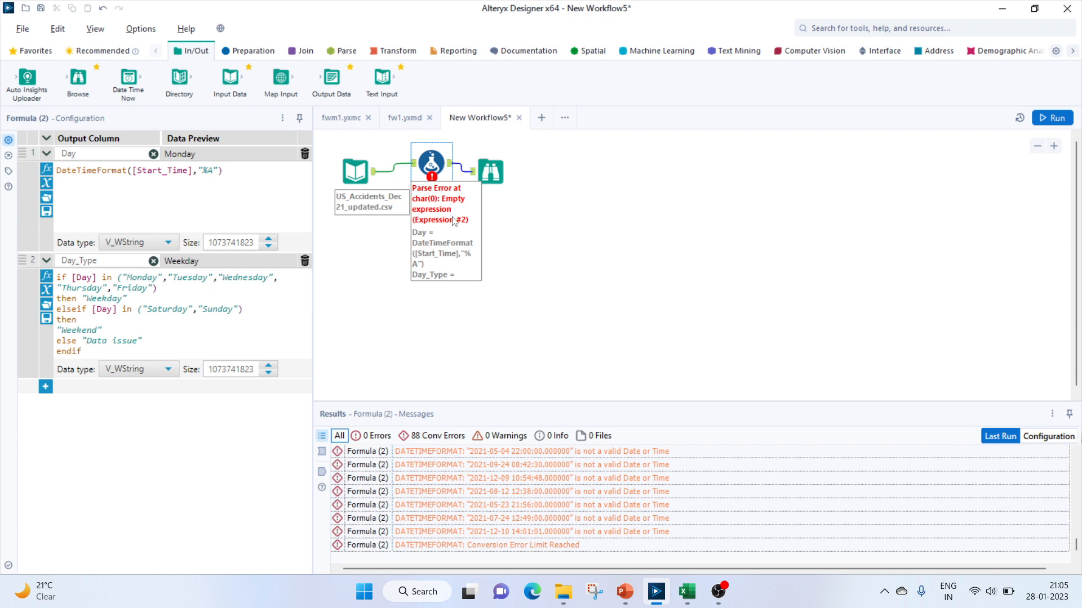
Run the new workflow and dismiss the completion message
{"action": "left_click", "coordinate": [756, 174]}
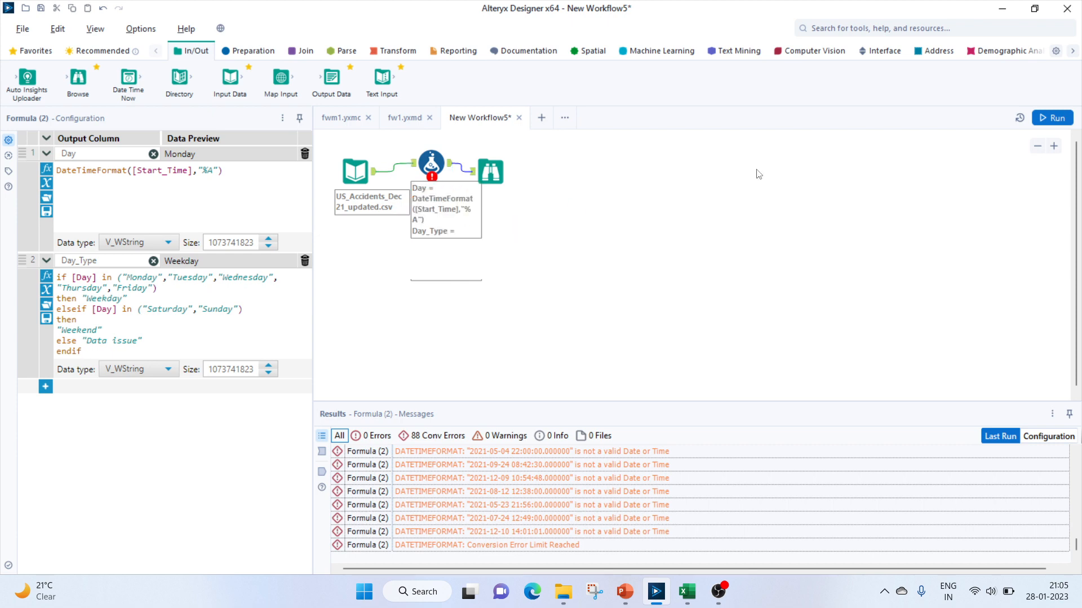
{"action": "left_click", "coordinate": [1043, 118]}
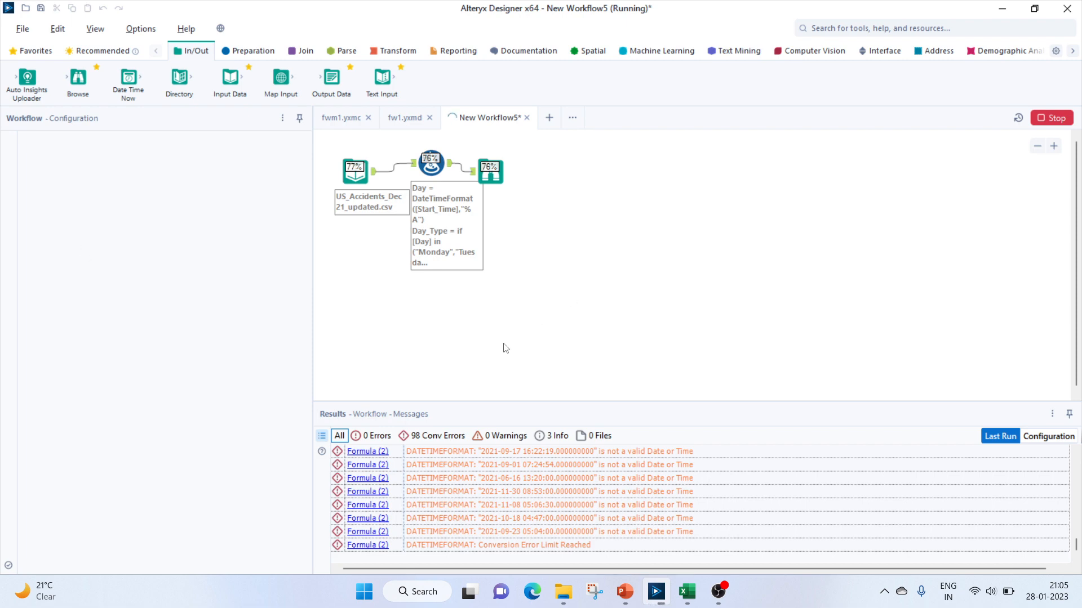
{"action": "key", "text": "Return"}
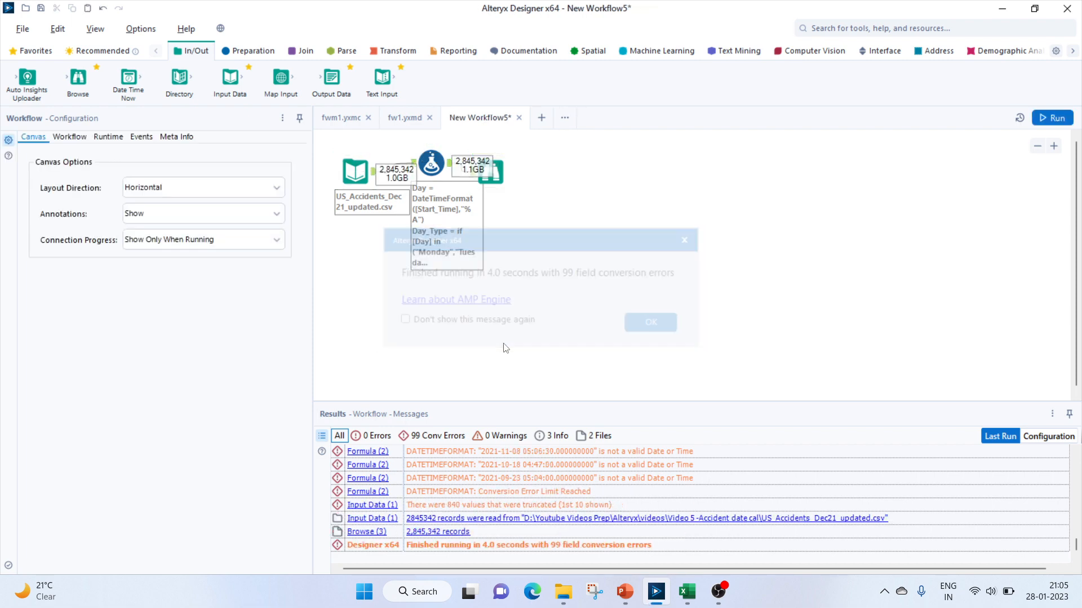
Open the Browse tool's results and inspect the Day and Day_Type columns
{"action": "left_click", "coordinate": [496, 180]}
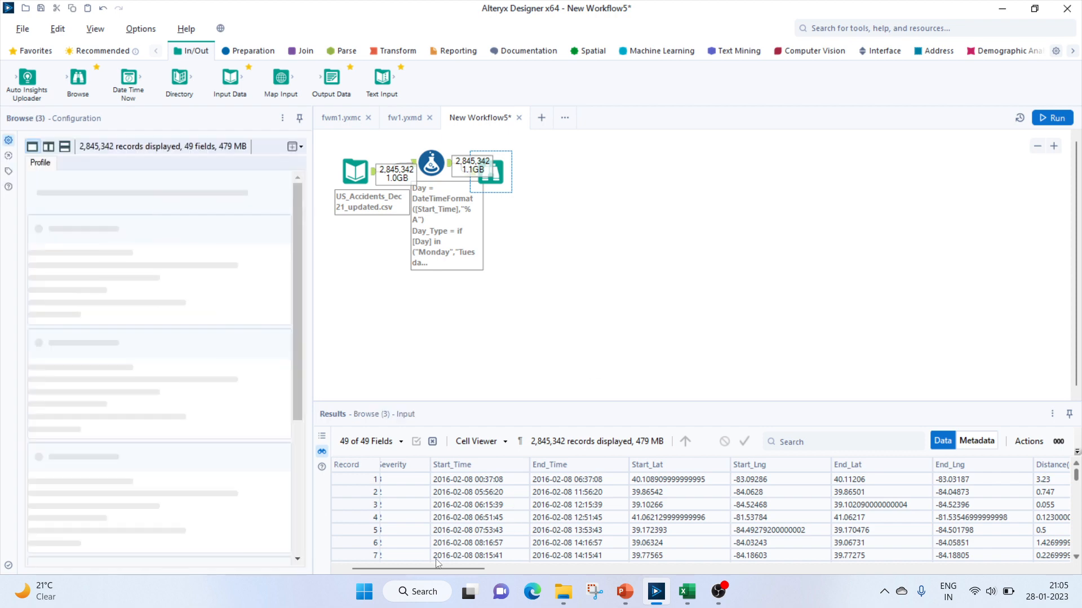
{"action": "left_click_drag", "start_coordinate": [431, 567], "coordinate": [1005, 568]}
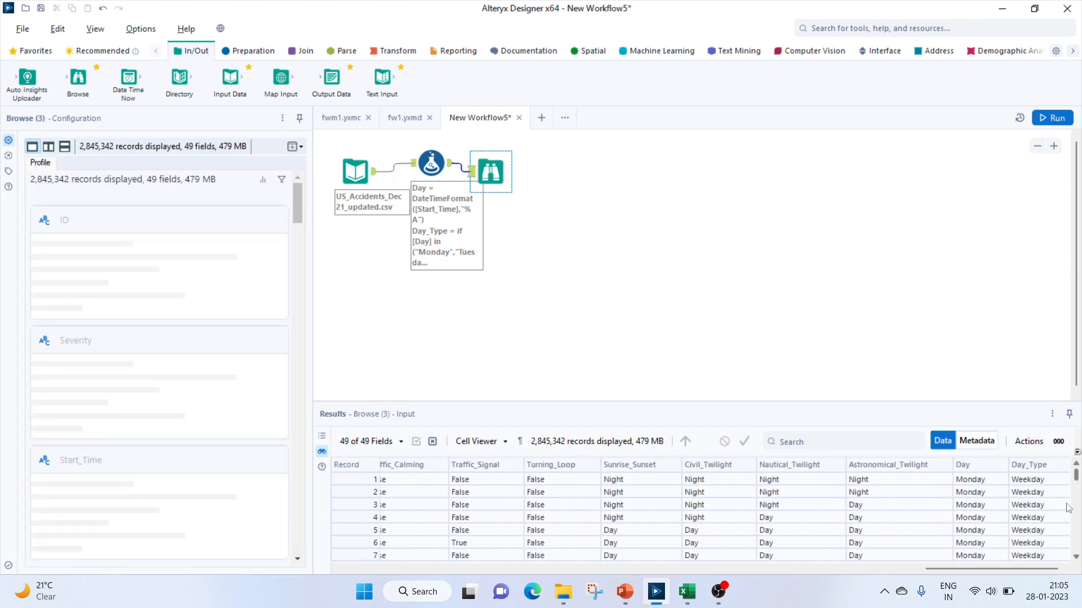
{"action": "left_click_drag", "start_coordinate": [1074, 479], "coordinate": [1077, 485]}
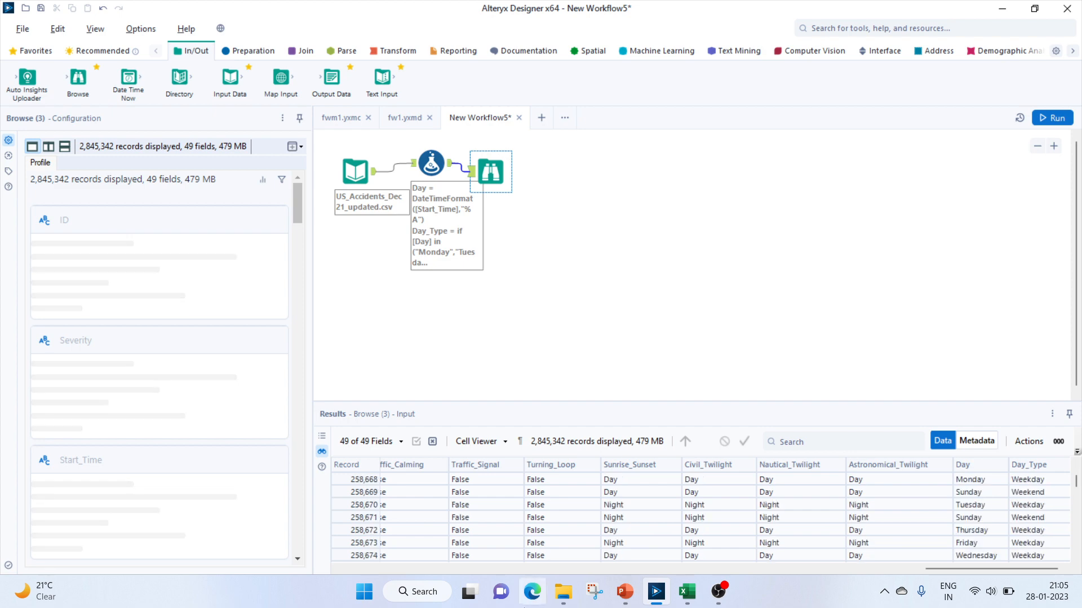
Switch to PowerPoint to review the questions slide, then return to Alteryx
{"action": "left_click", "coordinate": [626, 593]}
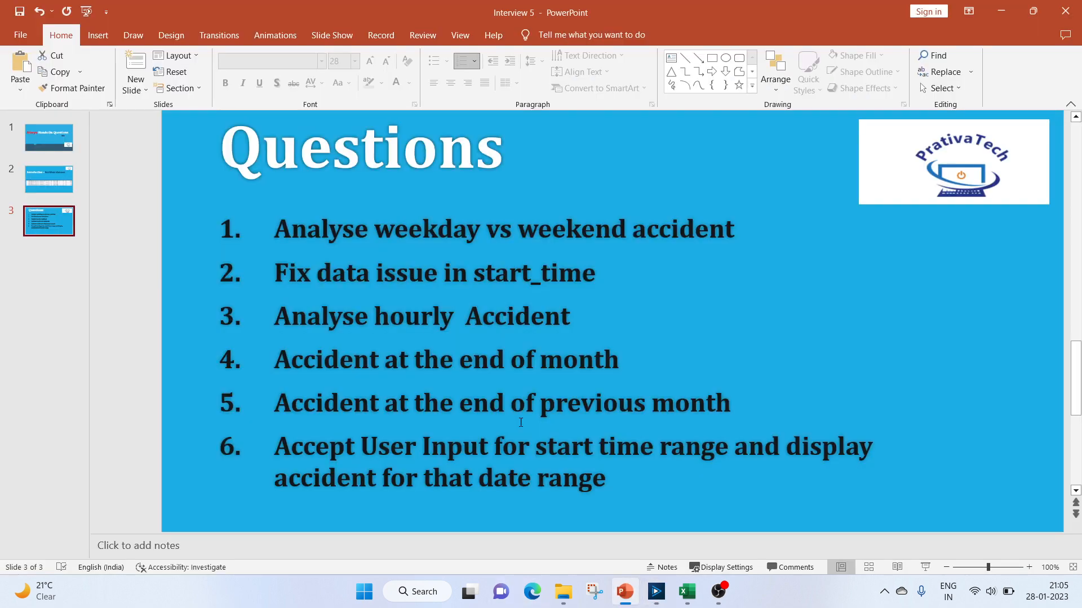
{"action": "mouse_move", "coordinate": [631, 600]}
{"action": "left_click", "coordinate": [626, 591]}
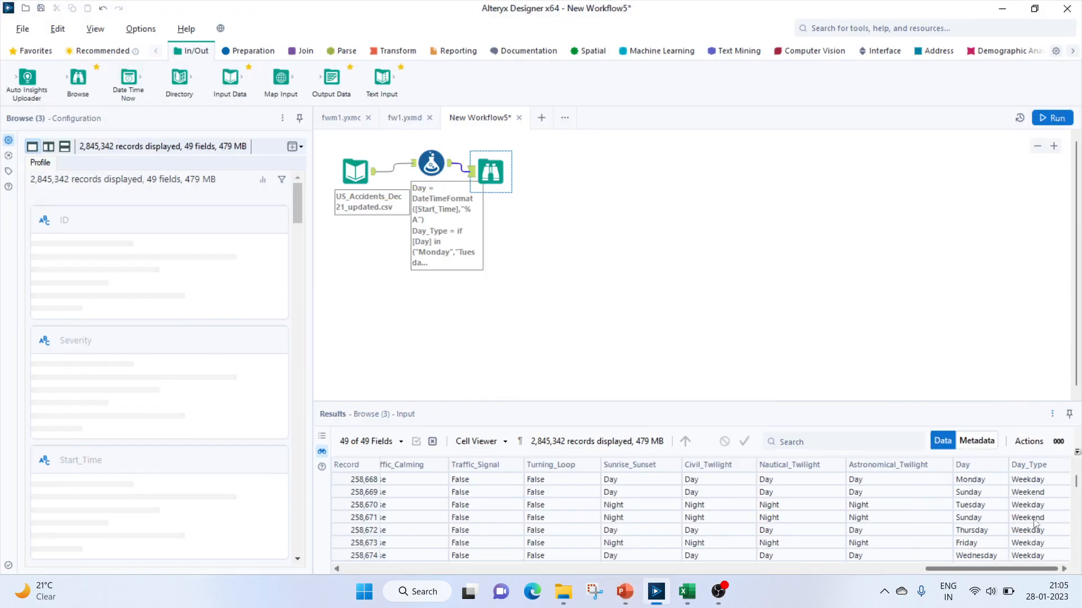
Examine the rows marked Data issue and their Start_Time values in the Browse results
{"action": "scroll", "coordinate": [1036, 518], "scroll_direction": "down", "scroll_amount": 4}
{"action": "left_click_drag", "start_coordinate": [1076, 481], "coordinate": [1076, 473]}
{"action": "mouse_move", "coordinate": [1076, 475]}
{"action": "left_mouse_down"}
{"action": "mouse_move", "coordinate": [1078, 487]}
{"action": "mouse_move", "coordinate": [1048, 509]}
{"action": "mouse_move", "coordinate": [1077, 491]}
{"action": "left_mouse_up"}
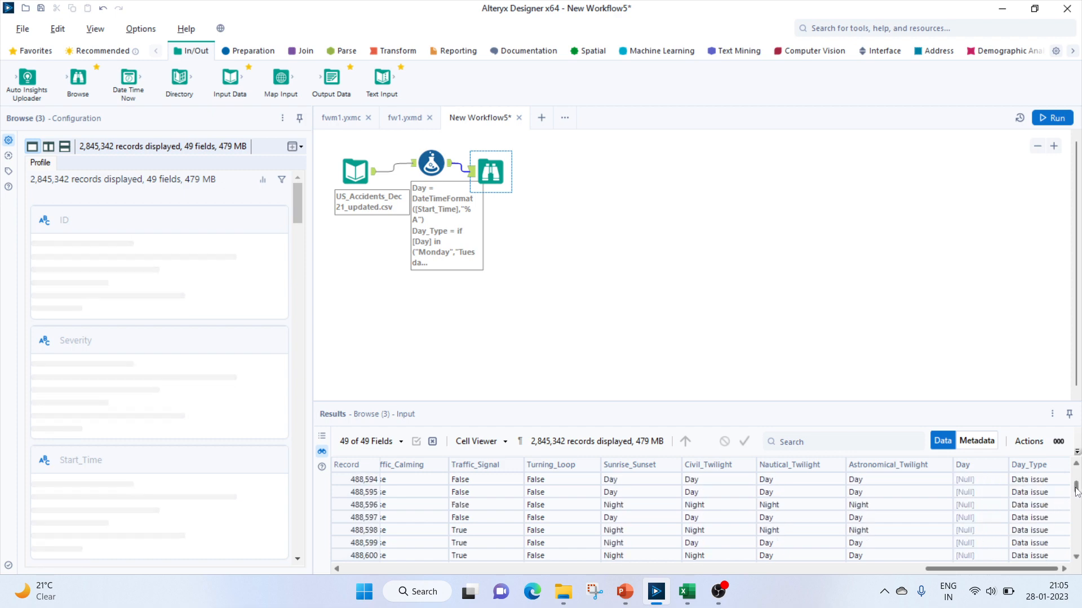
{"action": "left_click", "coordinate": [1034, 508]}
{"action": "key", "text": "Left"}
{"action": "key", "text": "Left"}
{"action": "key", "text": "Left"}
{"action": "key", "text": "Left"}
{"action": "key", "text": "Left"}
{"action": "key", "text": "Left"}
{"action": "key", "text": "Left"}
{"action": "key", "text": "Left"}
{"action": "key", "text": "Left"}
{"action": "key", "text": "Left"}
{"action": "key", "text": "Left"}
{"action": "key", "text": "Left"}
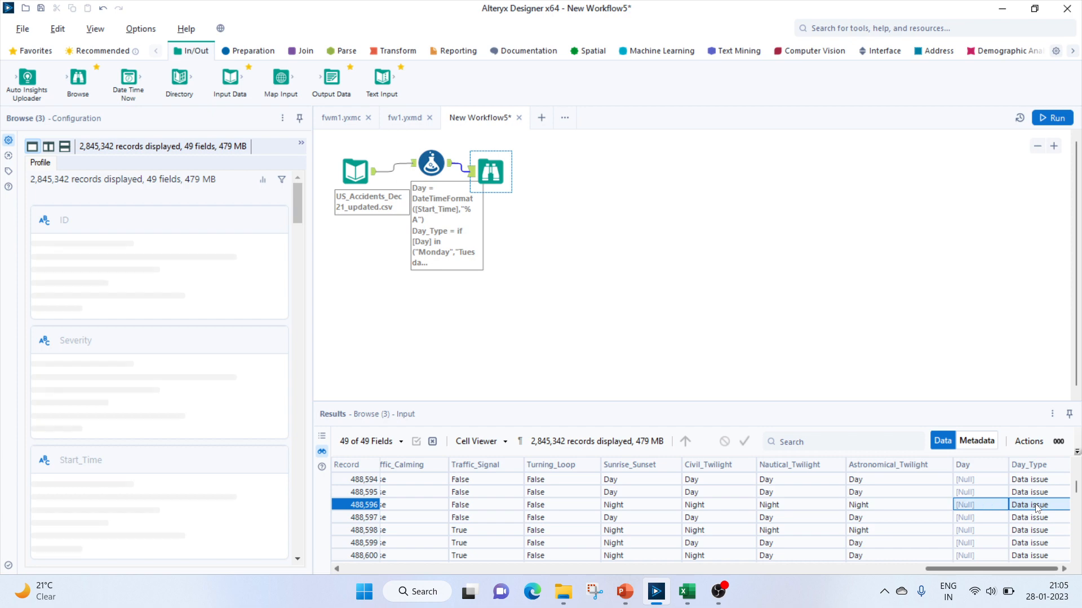
{"action": "key", "text": "Left"}
{"action": "key", "text": "Left"}
{"action": "key", "text": "Left"}
{"action": "key", "text": "Left"}
{"action": "key", "text": "Left"}
{"action": "key", "text": "Left"}
{"action": "key", "text": "Left"}
{"action": "key", "text": "Left"}
{"action": "key", "text": "Left"}
{"action": "key", "text": "Left"}
{"action": "key", "text": "Left"}
{"action": "key", "text": "Left"}
{"action": "key", "text": "Left"}
{"action": "key", "text": "Left"}
{"action": "key", "text": "Left"}
{"action": "key", "text": "Left"}
{"action": "key", "text": "Left"}
{"action": "key", "text": "Left"}
{"action": "key", "text": "Left"}
{"action": "key", "text": "Left"}
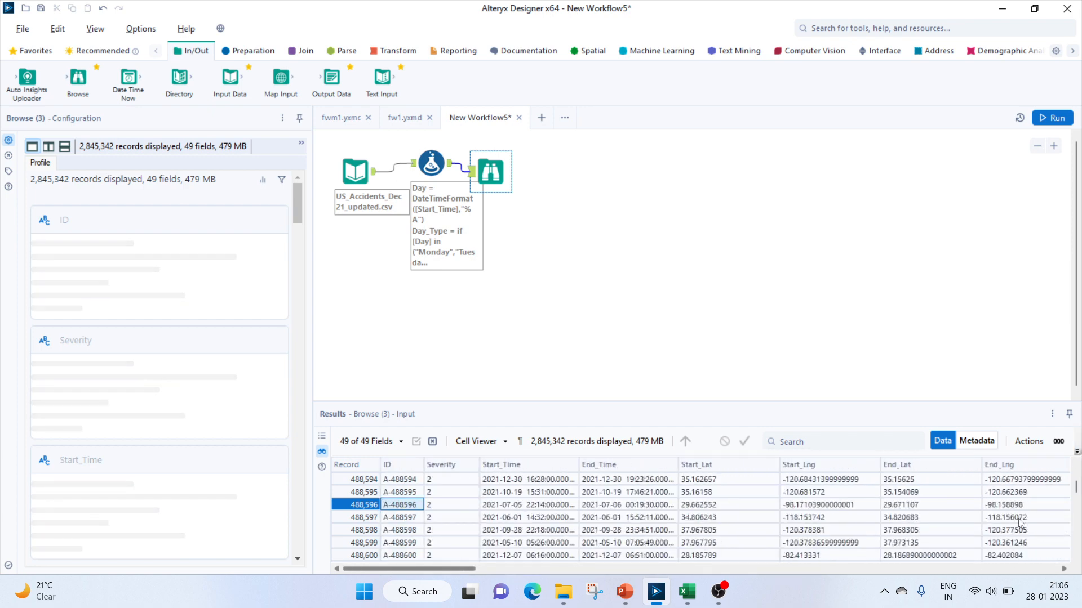
{"action": "left_click_drag", "start_coordinate": [579, 465], "coordinate": [654, 464]}
{"action": "left_click", "coordinate": [589, 516]}
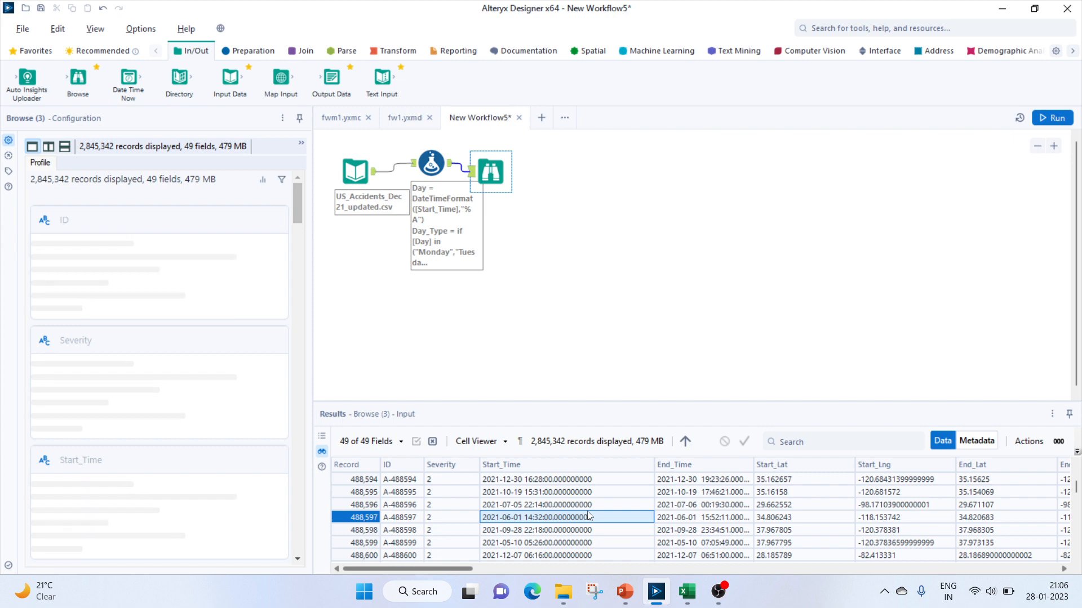
Add a DateTime tool and reroute the input data into it instead of the Formula tool
{"action": "left_click", "coordinate": [559, 246]}
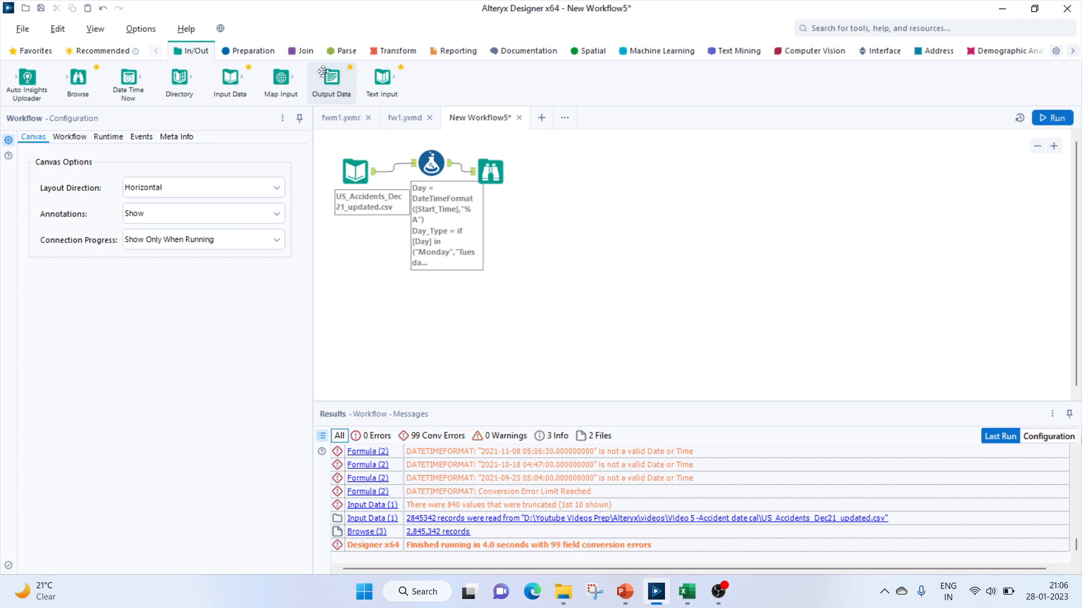
{"action": "left_click", "coordinate": [342, 52]}
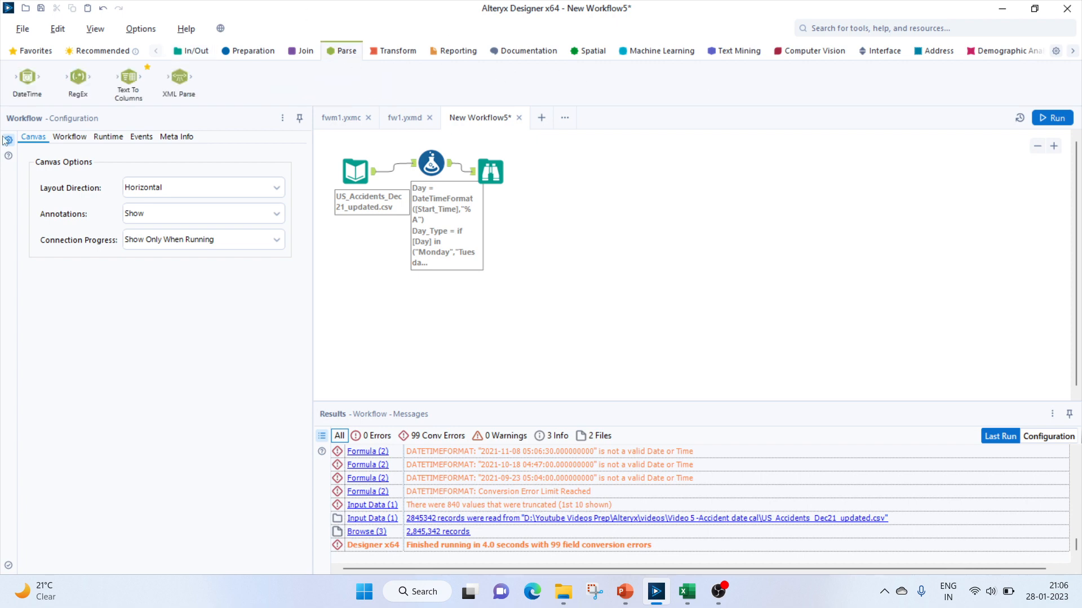
{"action": "left_click_drag", "start_coordinate": [26, 78], "coordinate": [362, 284]}
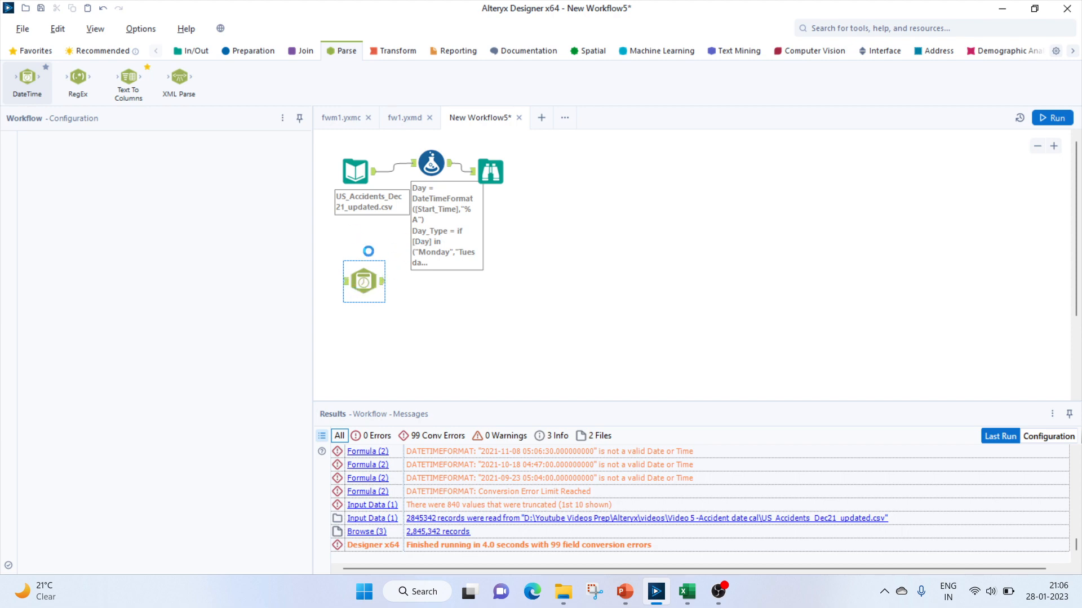
{"action": "left_click", "coordinate": [391, 173]}
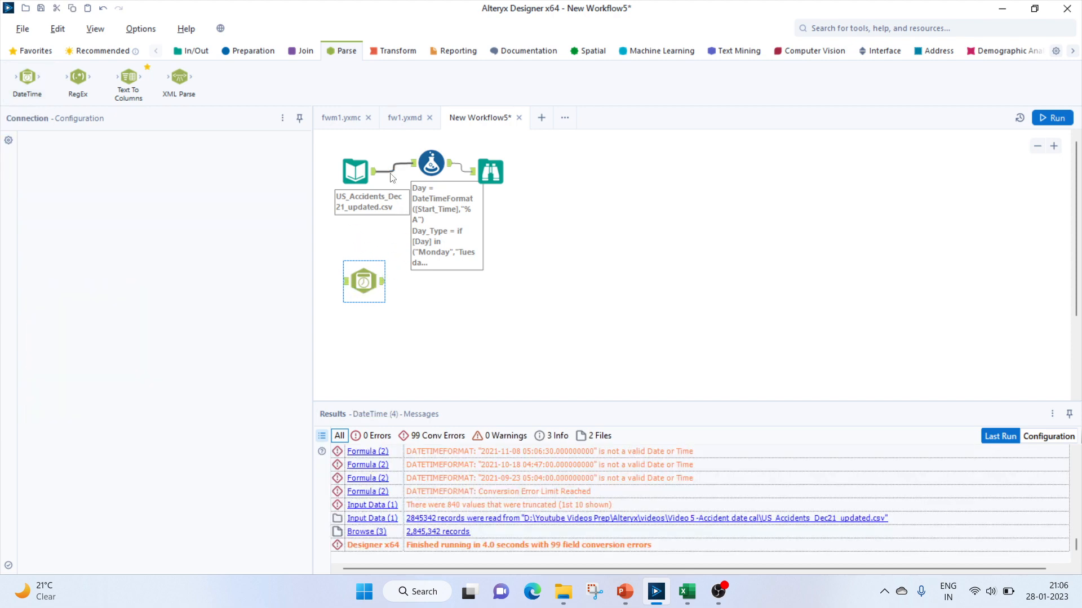
{"action": "key", "text": "Delete"}
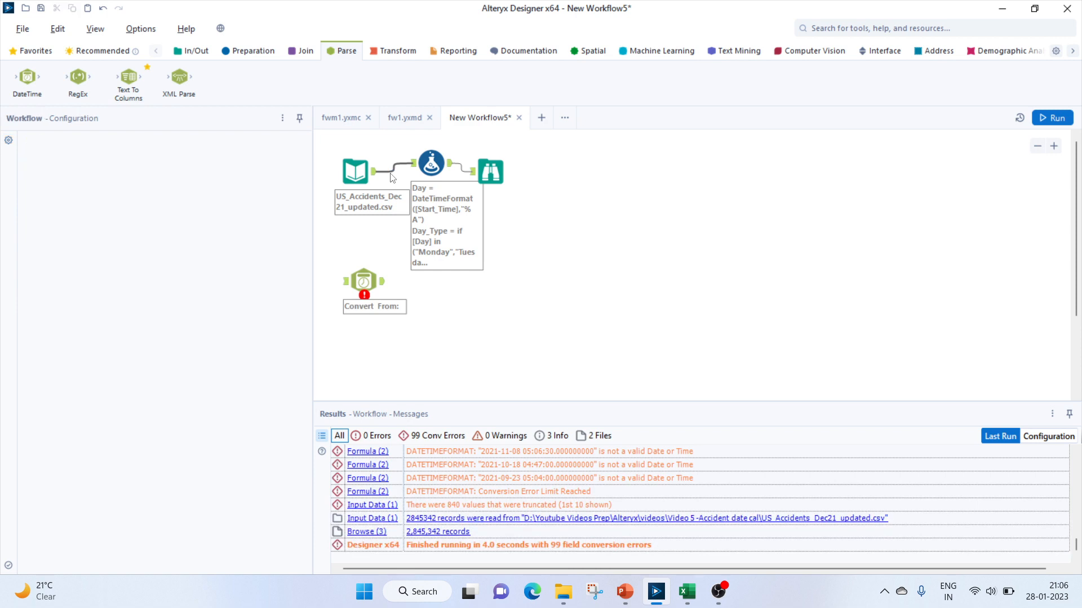
{"action": "left_click_drag", "start_coordinate": [373, 171], "coordinate": [355, 282]}
Configure the DateTime tool to convert Start_Time from the yyyy-MM-dd hh:mm:ss string format
{"action": "left_click", "coordinate": [359, 297]}
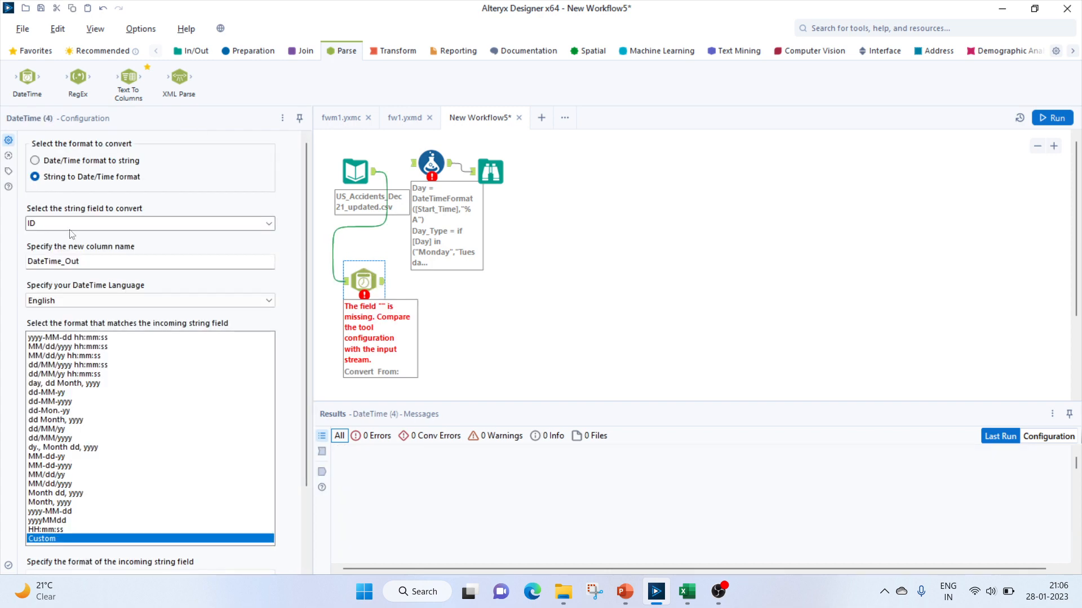
{"action": "left_click", "coordinate": [265, 223]}
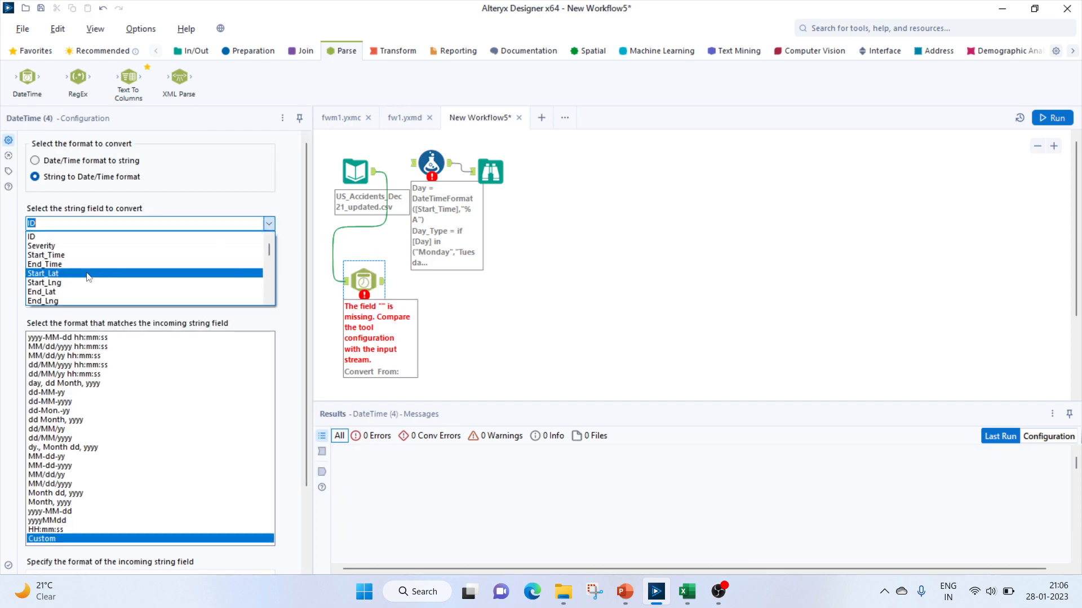
{"action": "left_click", "coordinate": [78, 257]}
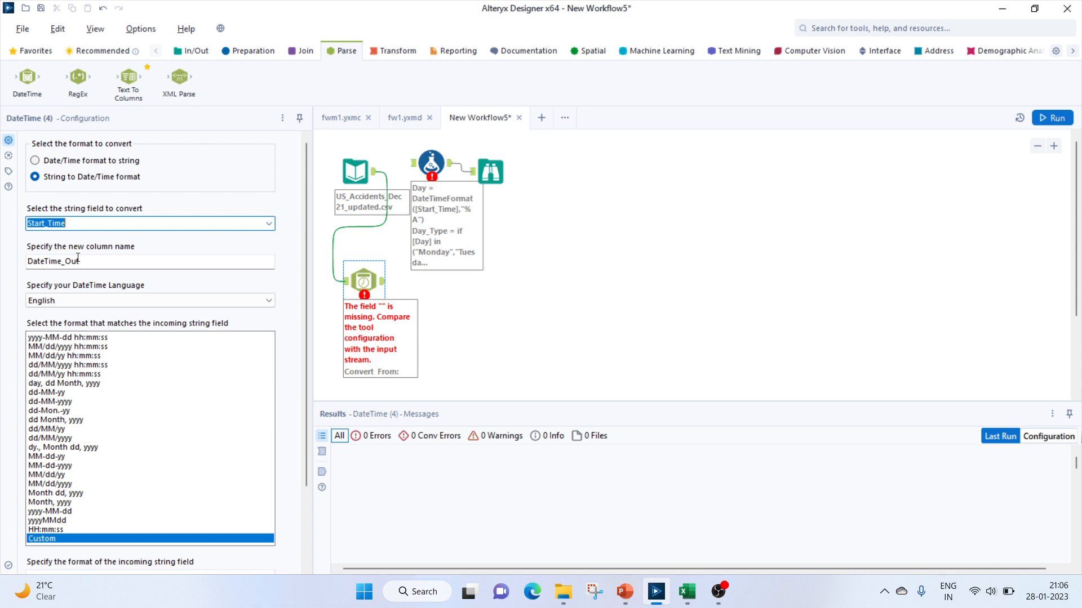
{"action": "left_click", "coordinate": [57, 337]}
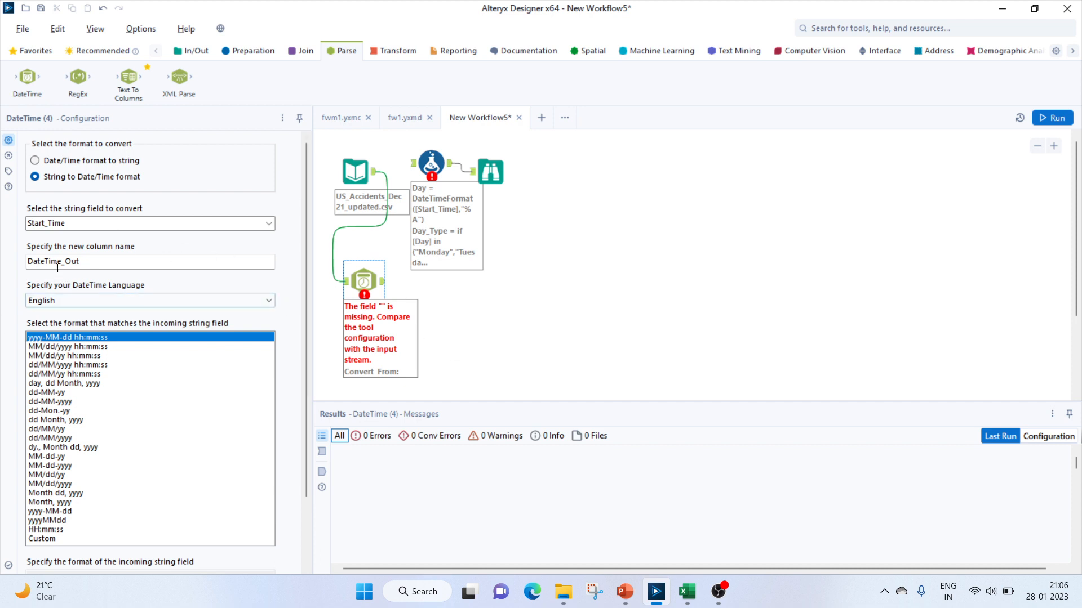
Add a Select tool after the DateTime tool, deselect the original Start_Time, and rename DateTime_Out to Start_Time
{"action": "left_click", "coordinate": [207, 55]}
{"action": "left_click", "coordinate": [250, 55]}
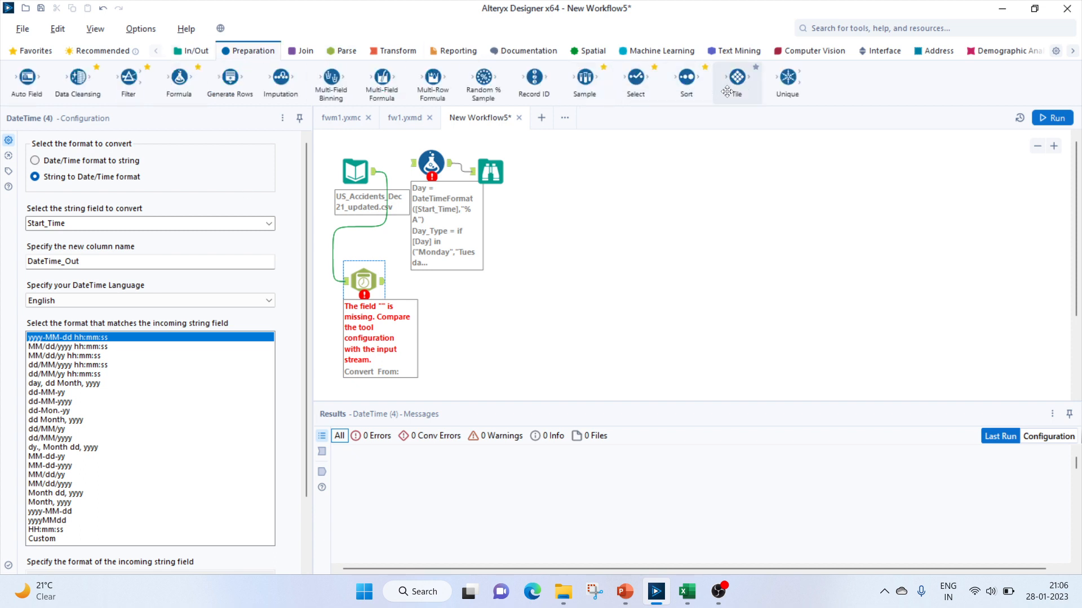
{"action": "left_click_drag", "start_coordinate": [636, 79], "coordinate": [458, 289]}
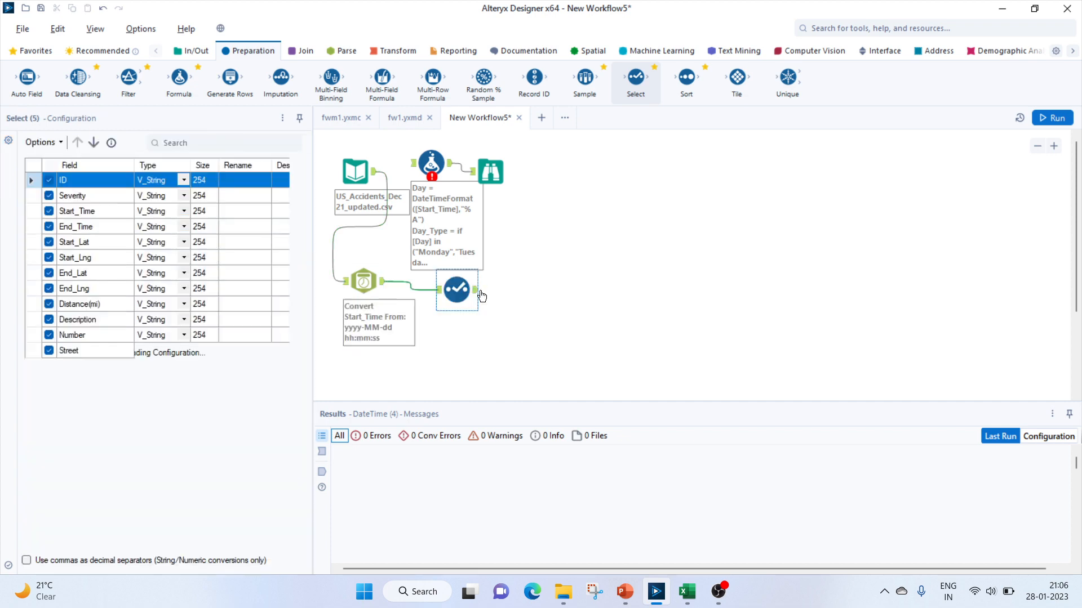
{"action": "left_click", "coordinate": [49, 211]}
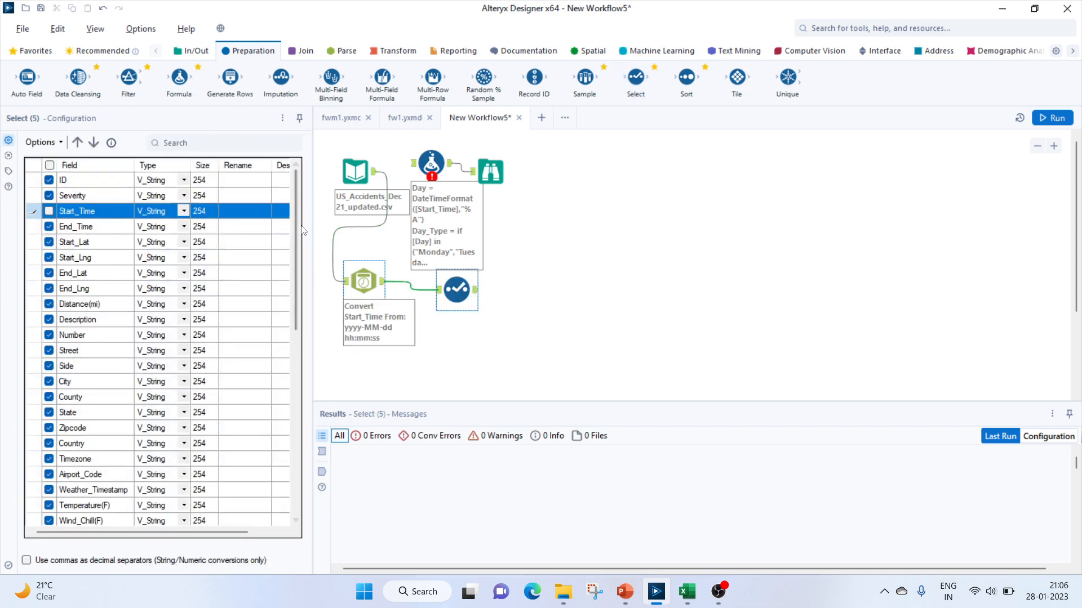
{"action": "left_click_drag", "start_coordinate": [298, 226], "coordinate": [298, 414]}
{"action": "left_click", "coordinate": [226, 487]}
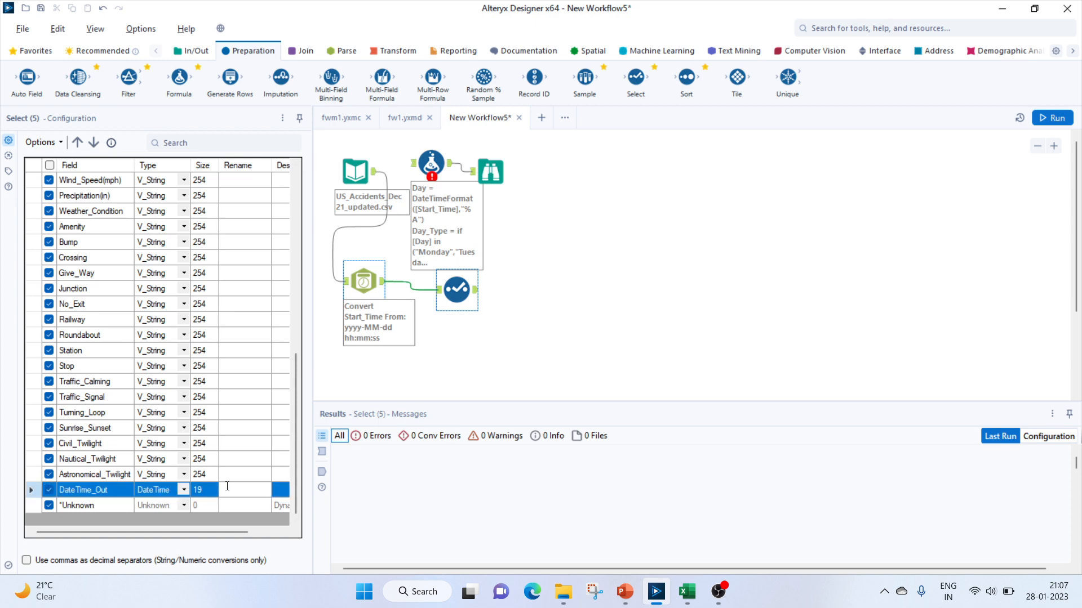
{"action": "type", "text": "Start_Time"}
{"action": "left_click", "coordinate": [526, 272]}
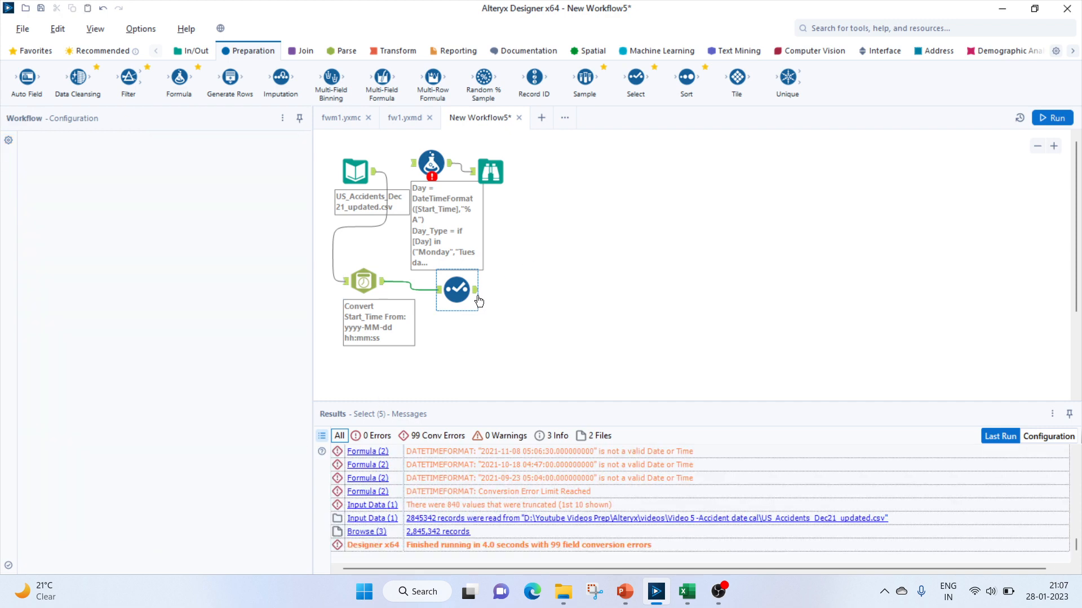
Connect the Select tool's output to the Formula tool and run the workflow
{"action": "left_click_drag", "start_coordinate": [475, 290], "coordinate": [414, 163]}
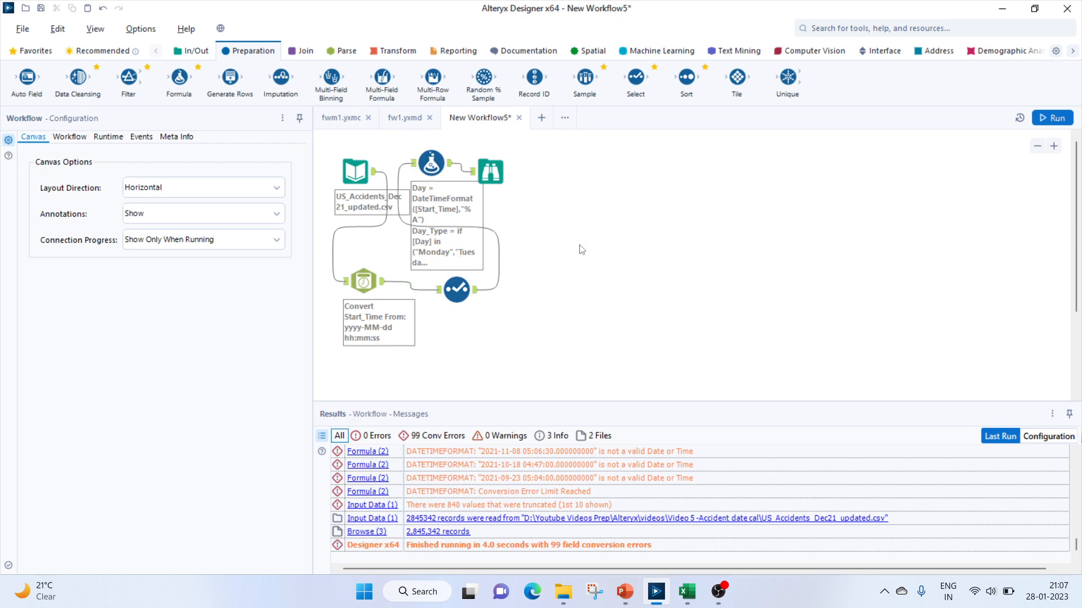
{"action": "left_click", "coordinate": [1052, 118]}
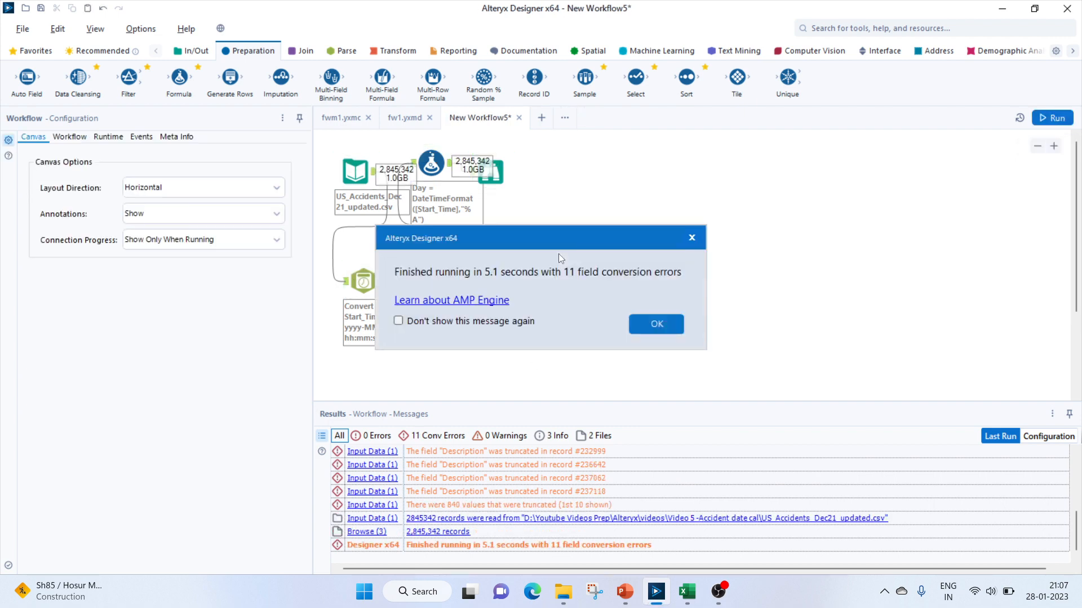
{"action": "key", "text": "Return"}
Inspect the Start_Time, Day and Day_Type columns in the Browse tool's results
{"action": "left_click", "coordinate": [491, 171]}
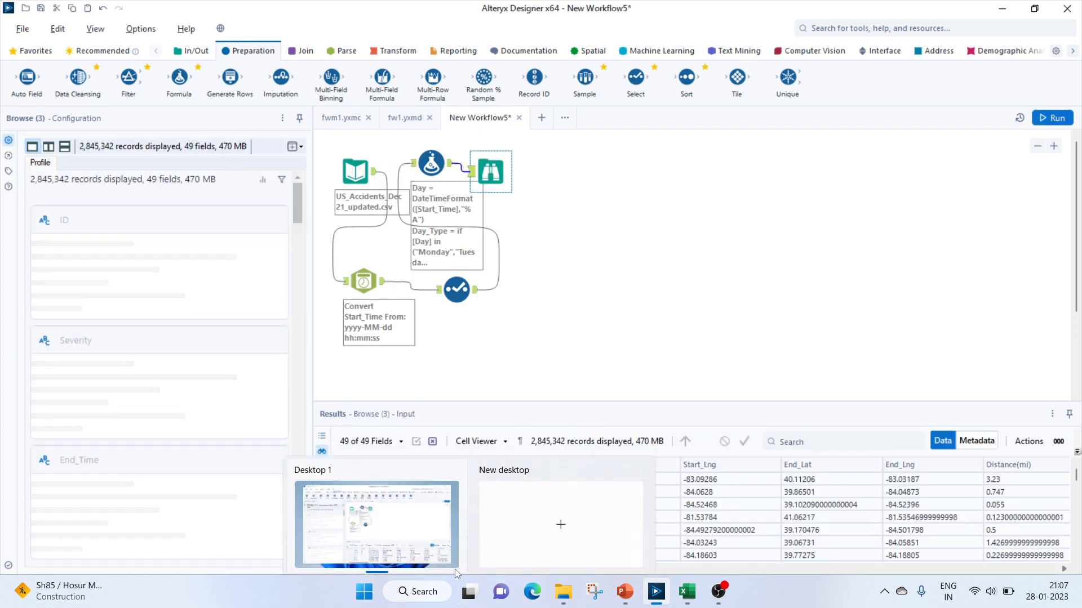
{"action": "left_click_drag", "start_coordinate": [470, 570], "coordinate": [1053, 570]}
{"action": "mouse_move", "coordinate": [1077, 475]}
{"action": "left_mouse_down"}
{"action": "mouse_move", "coordinate": [1076, 515]}
{"action": "mouse_move", "coordinate": [1078, 487]}
{"action": "left_mouse_up"}
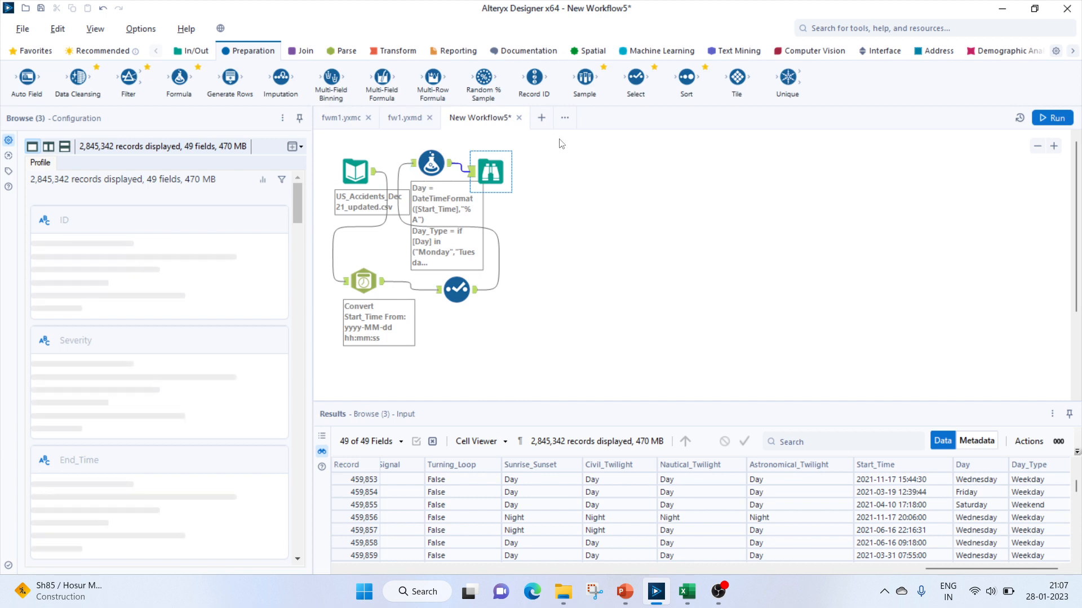
{"action": "left_click", "coordinate": [398, 51]}
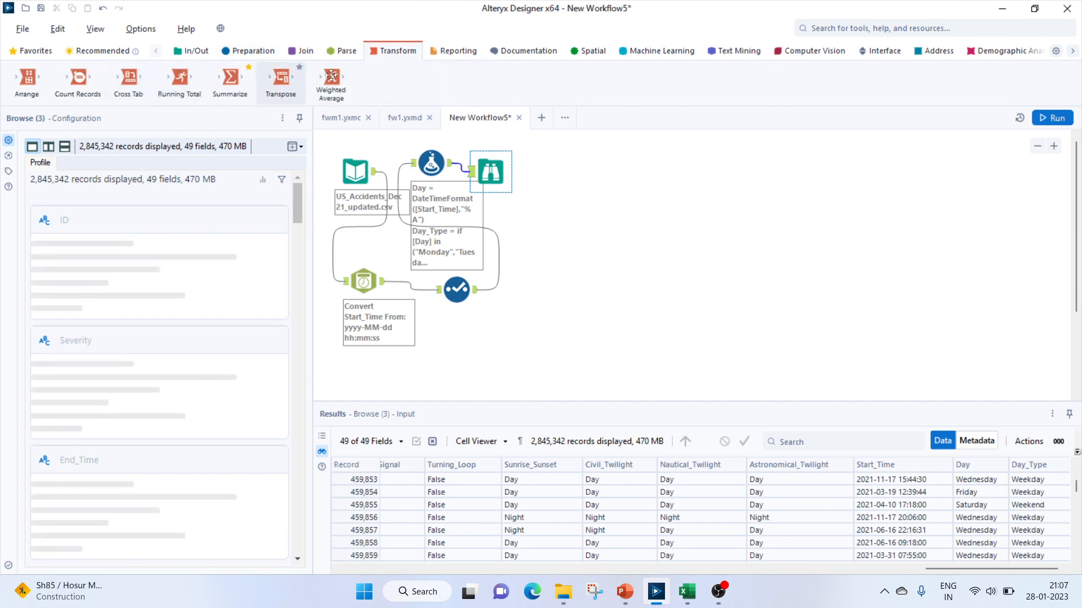
Add a Summarize tool after the Formula tool, grouping by Day_Type and counting distinct ID values
{"action": "left_click_drag", "start_coordinate": [229, 78], "coordinate": [599, 171]}
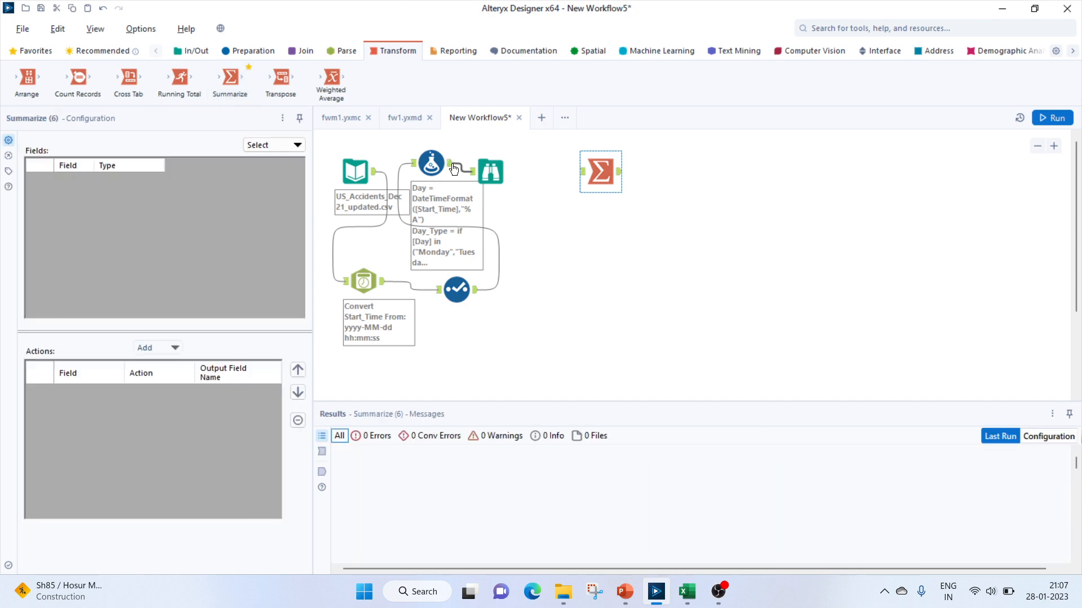
{"action": "left_click_drag", "start_coordinate": [451, 163], "coordinate": [581, 171]}
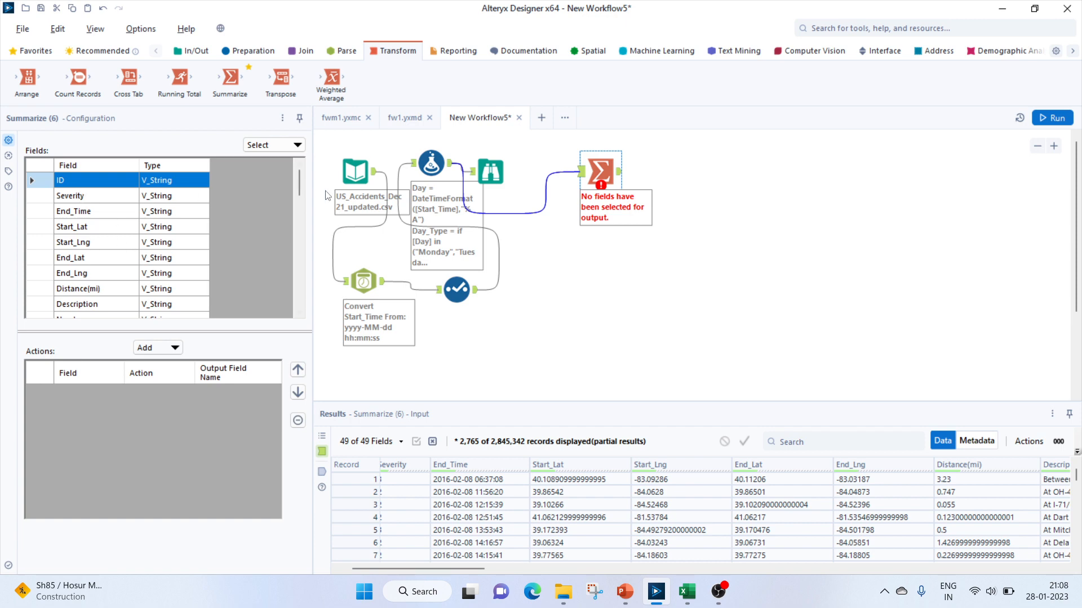
{"action": "left_click_drag", "start_coordinate": [298, 182], "coordinate": [298, 298]}
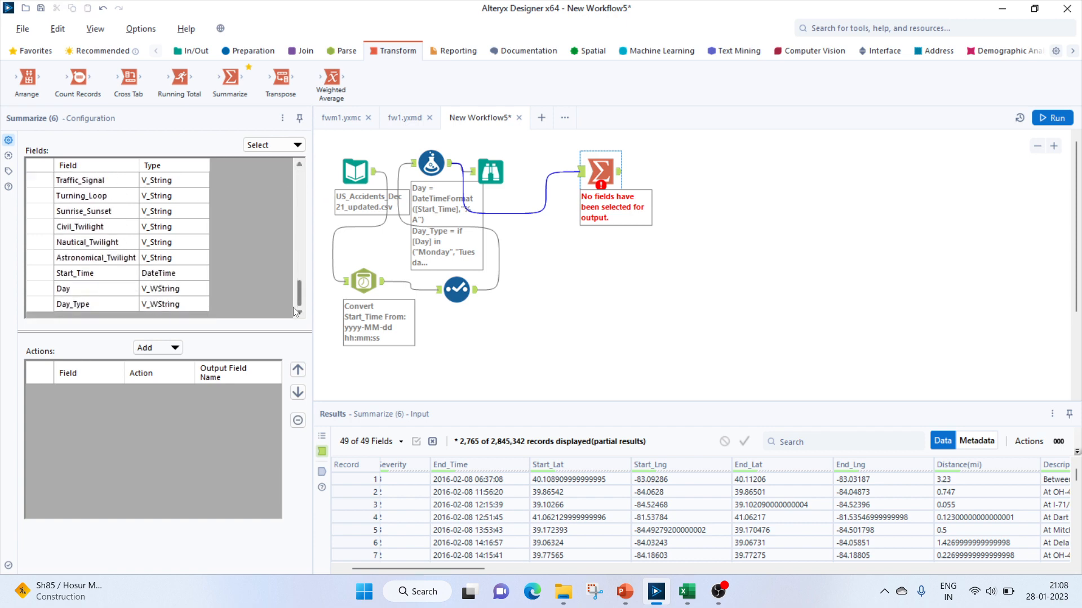
{"action": "left_click", "coordinate": [48, 307]}
{"action": "left_click", "coordinate": [157, 348]}
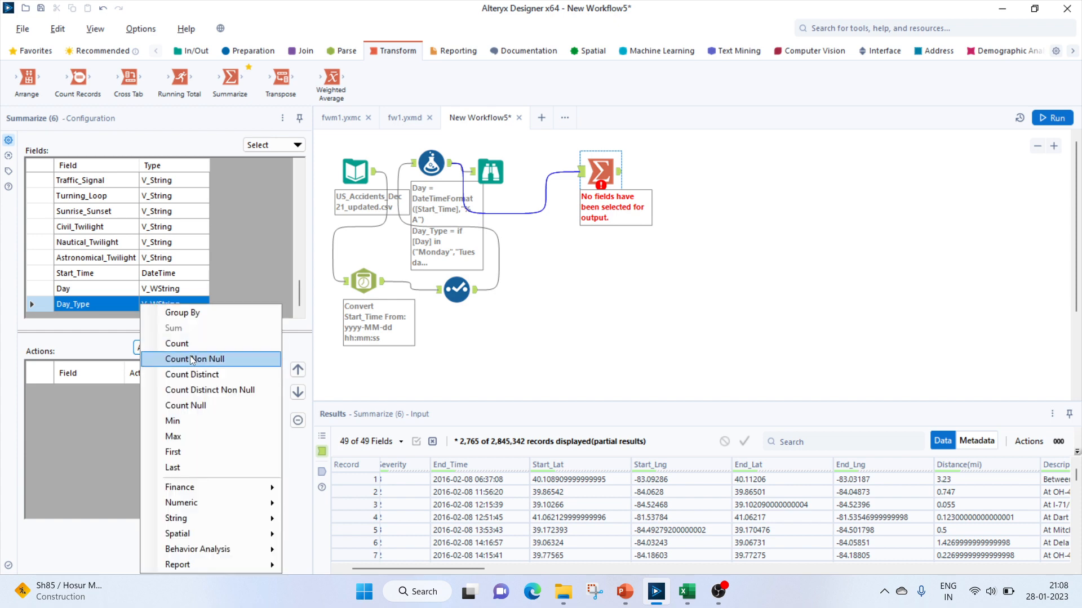
{"action": "left_click", "coordinate": [181, 313]}
{"action": "scroll", "coordinate": [113, 242], "scroll_direction": "up", "scroll_amount": 12}
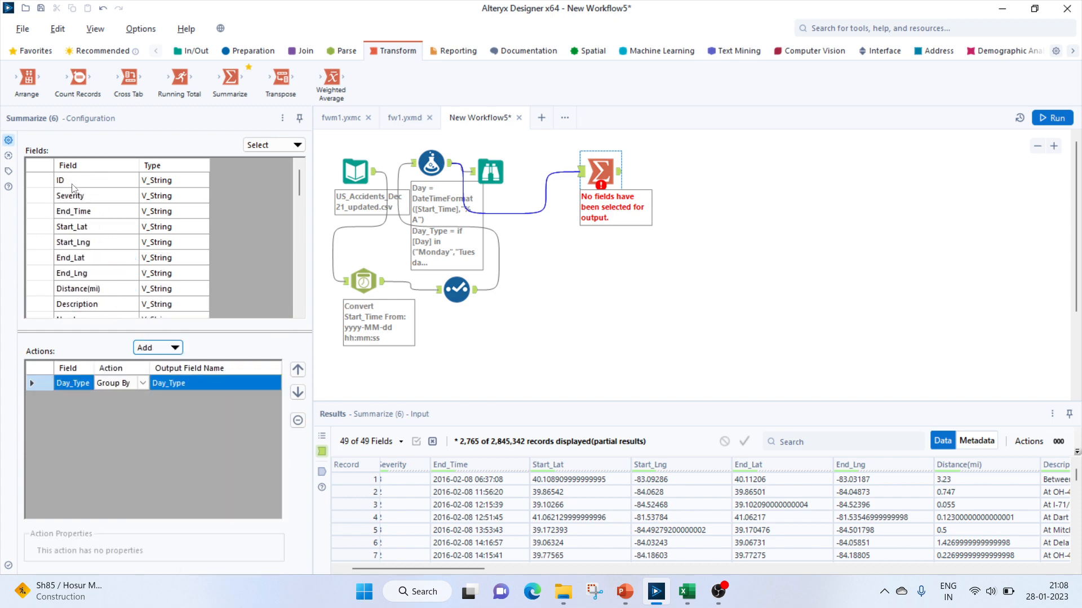
{"action": "left_click", "coordinate": [74, 188]}
{"action": "left_click", "coordinate": [155, 348]}
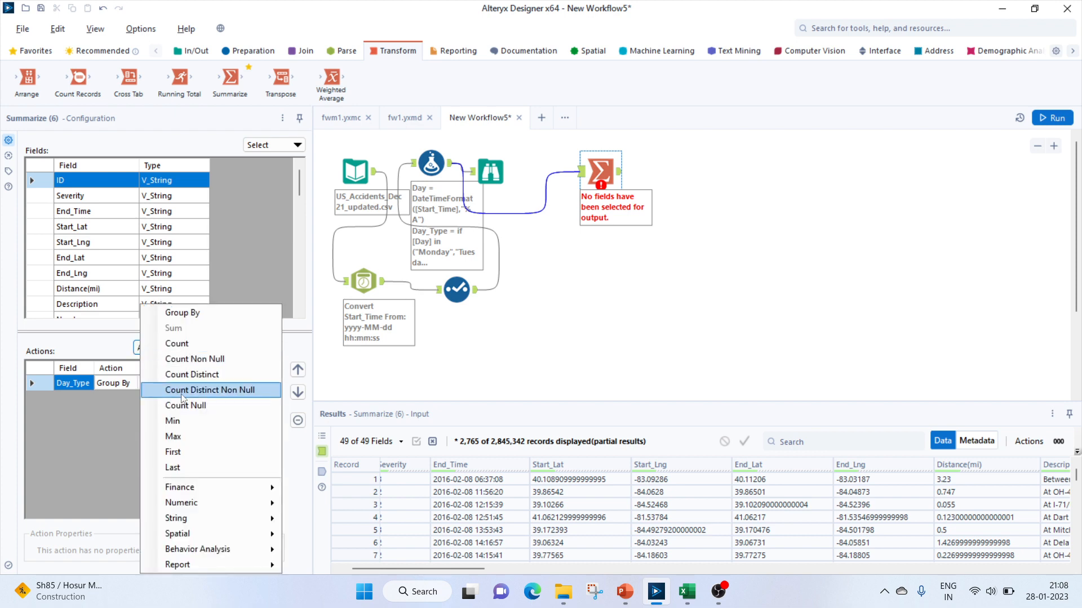
{"action": "left_click", "coordinate": [183, 374]}
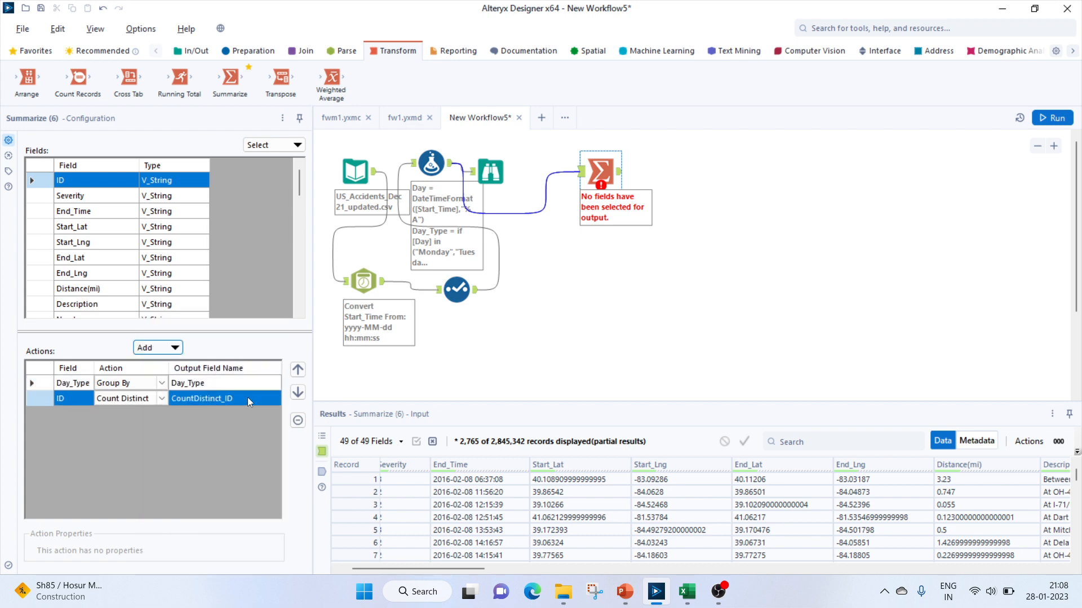
Attach a Browse tool to the Summarize output, run the workflow, and open the Browse results
{"action": "left_click", "coordinate": [191, 51]}
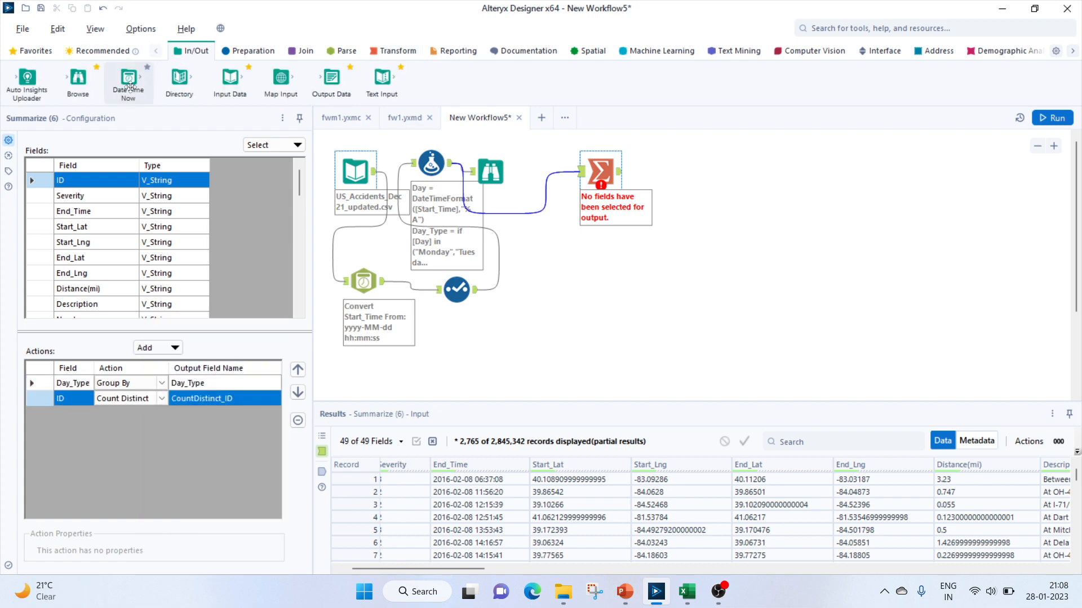
{"action": "left_click_drag", "start_coordinate": [65, 86], "coordinate": [651, 172]}
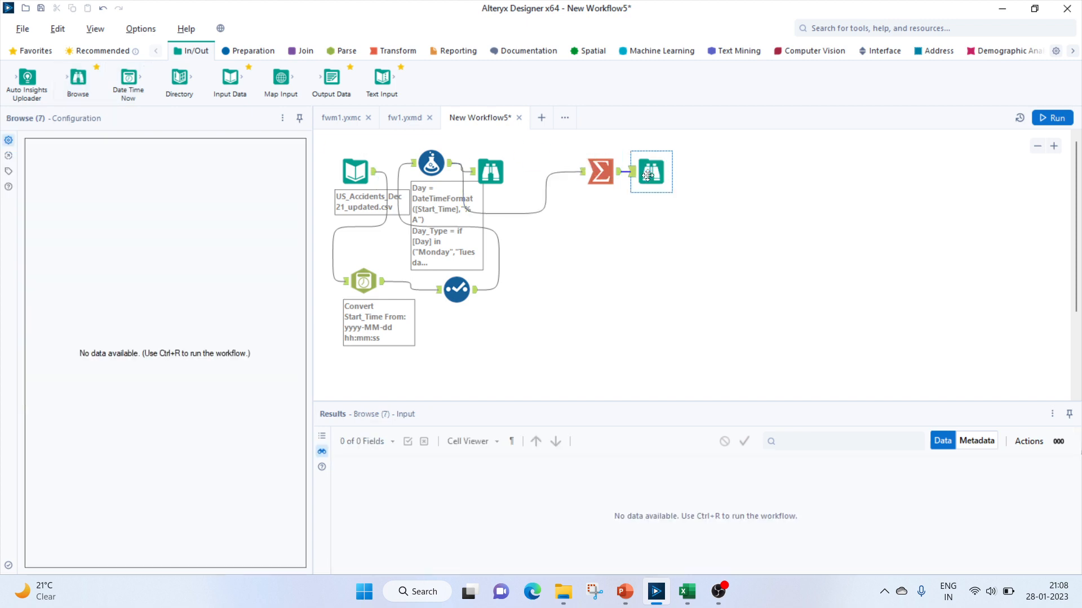
{"action": "left_click", "coordinate": [1042, 121]}
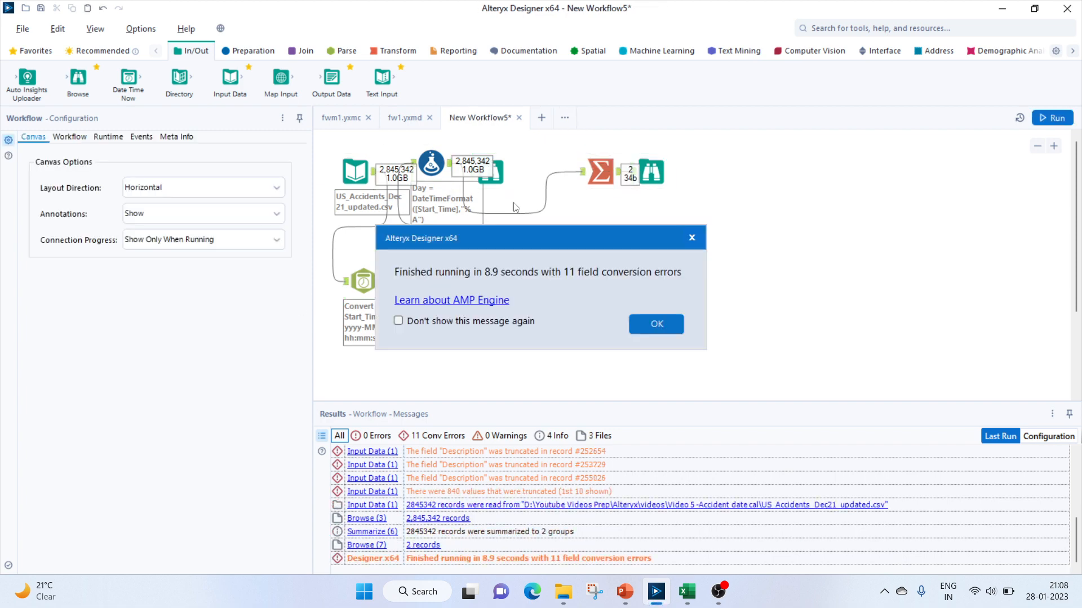
{"action": "key", "text": "Return"}
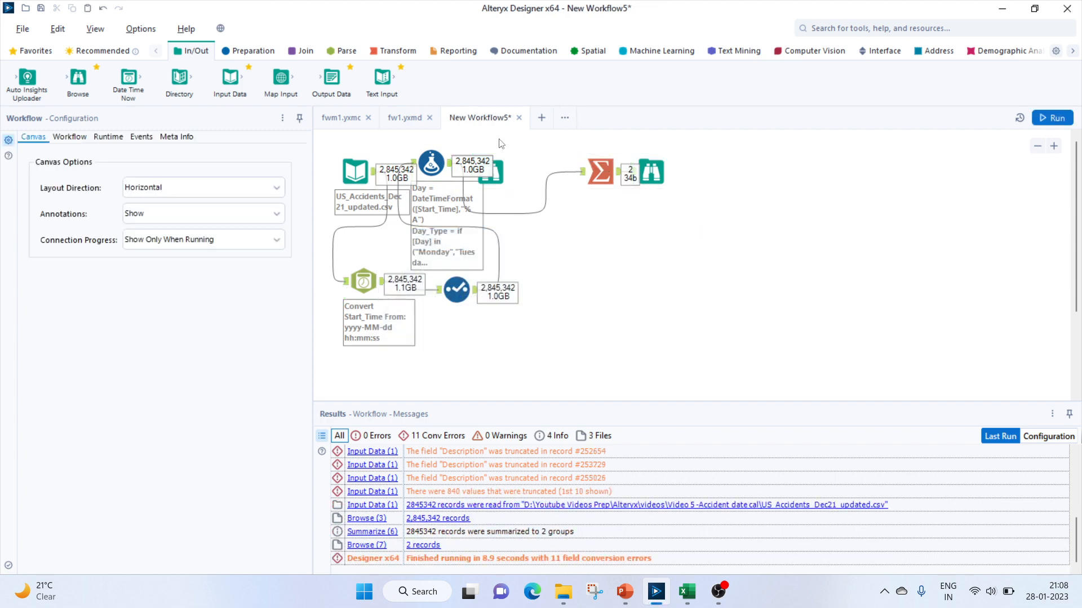
{"action": "left_click", "coordinate": [651, 172]}
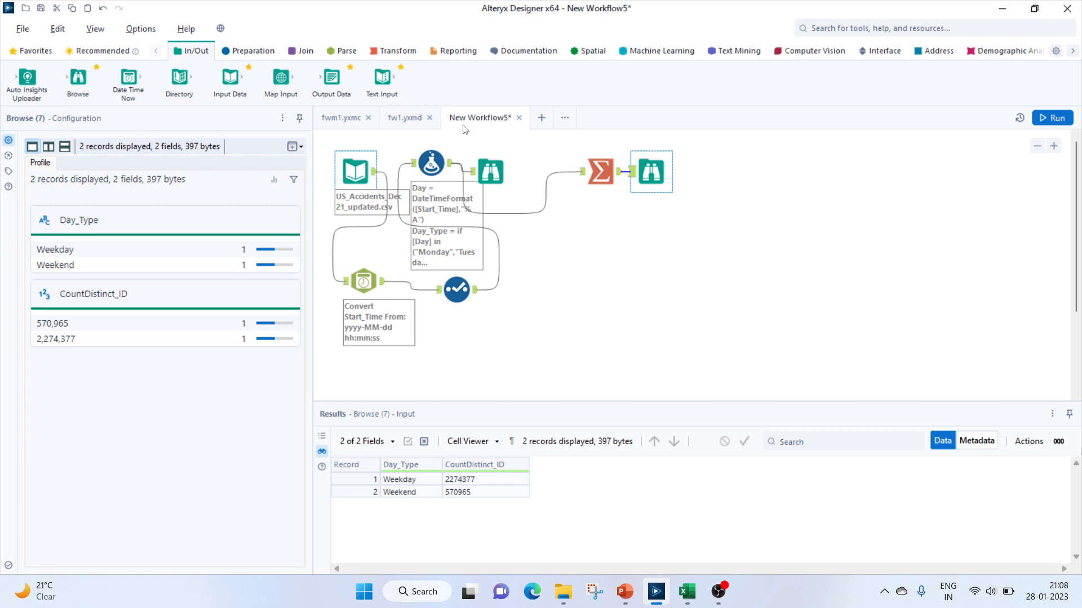
Switch to PowerPoint to review the list of analysis questions, then return to Alteryx
{"action": "left_click", "coordinate": [624, 592]}
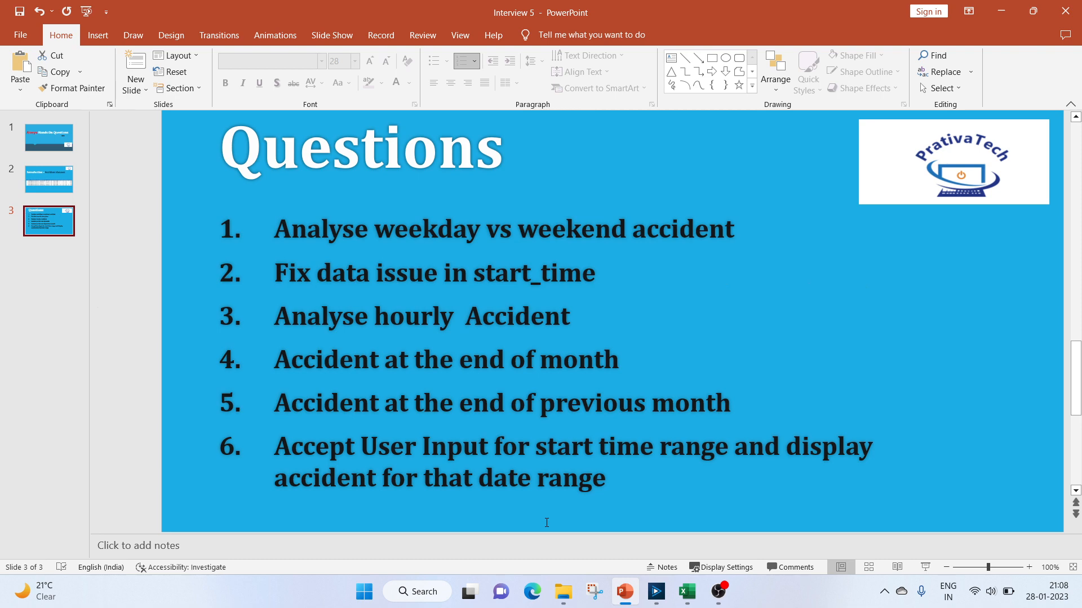
{"action": "left_click", "coordinate": [657, 591]}
Add an Hour column to the Formula tool with the expression DateTimeFormat([Start_Time],"%H")
{"action": "left_click", "coordinate": [430, 162]}
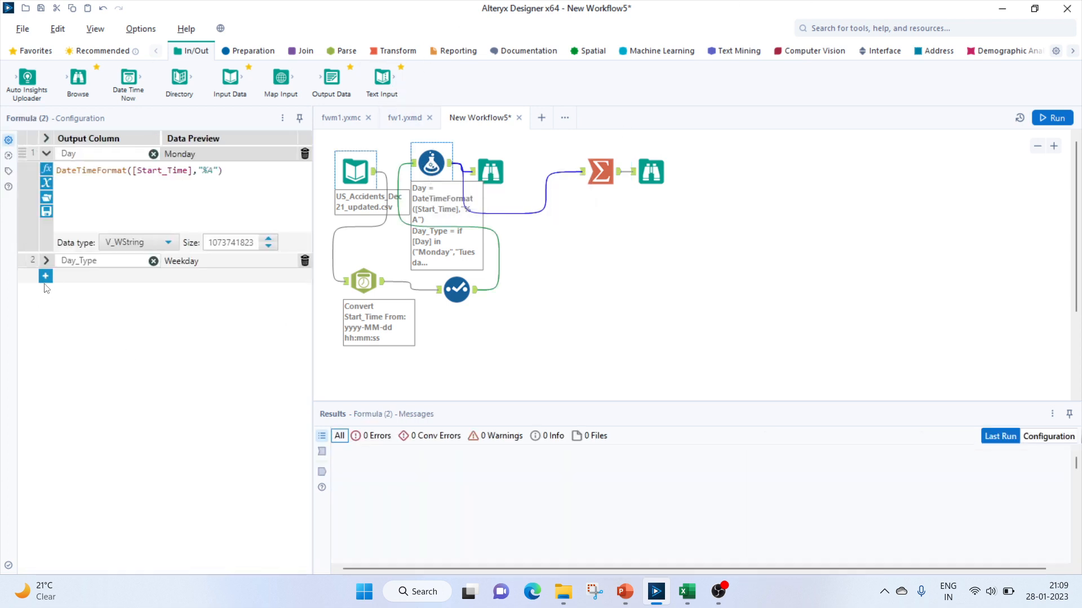
{"action": "left_click", "coordinate": [46, 277]}
{"action": "left_click", "coordinate": [88, 277]}
{"action": "left_click", "coordinate": [81, 288]}
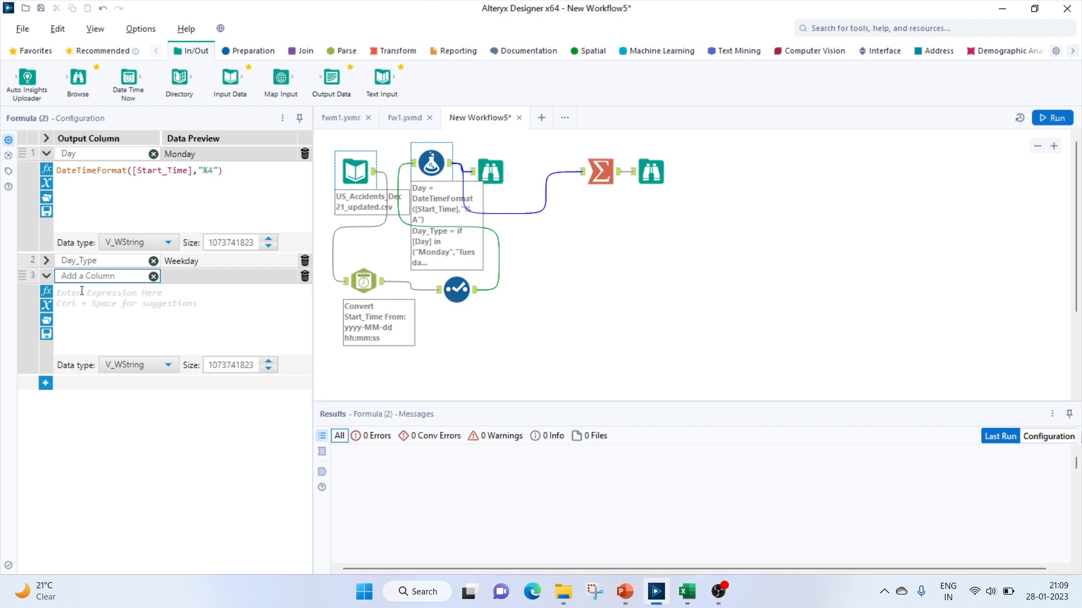
{"action": "type", "text": "Hour"}
{"action": "left_click", "coordinate": [82, 291]}
{"action": "type", "text": "datetim"}
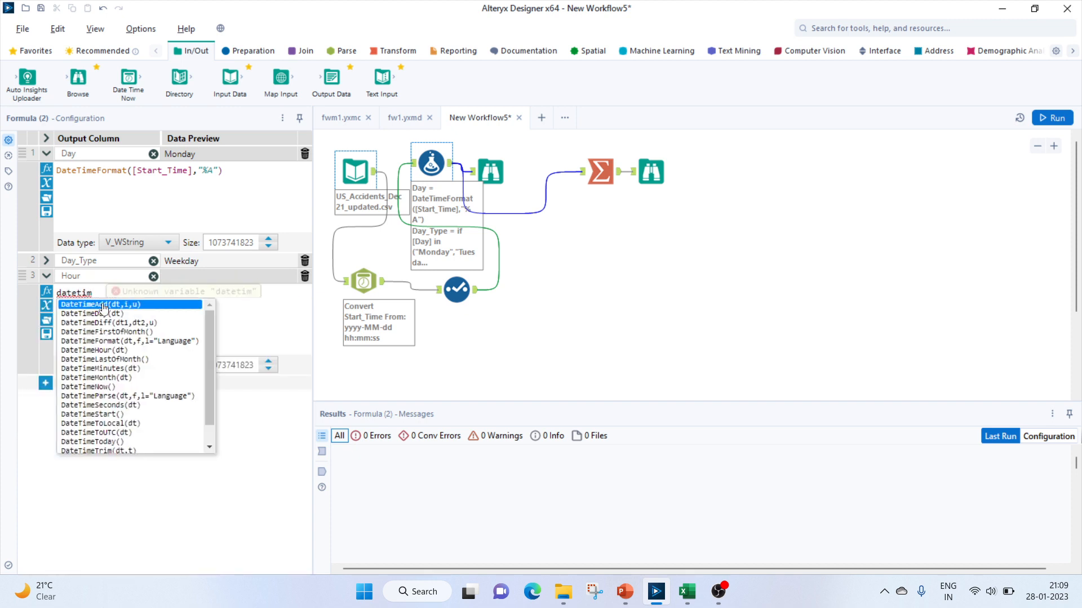
{"action": "double_click", "coordinate": [101, 342]}
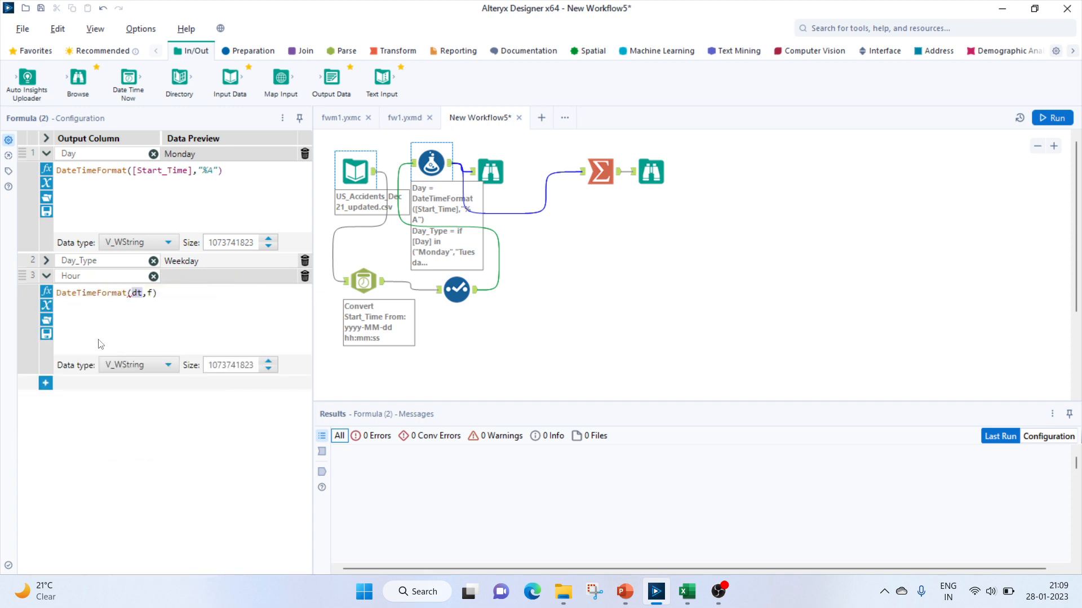
{"action": "left_click", "coordinate": [157, 293]}
{"action": "key", "text": "BackSpace"}
{"action": "key", "text": "BackSpace"}
{"action": "key", "text": "BackSpace"}
{"action": "key", "text": "BackSpace"}
{"action": "key", "text": "BackSpace"}
{"action": "type", "text": "sta"}
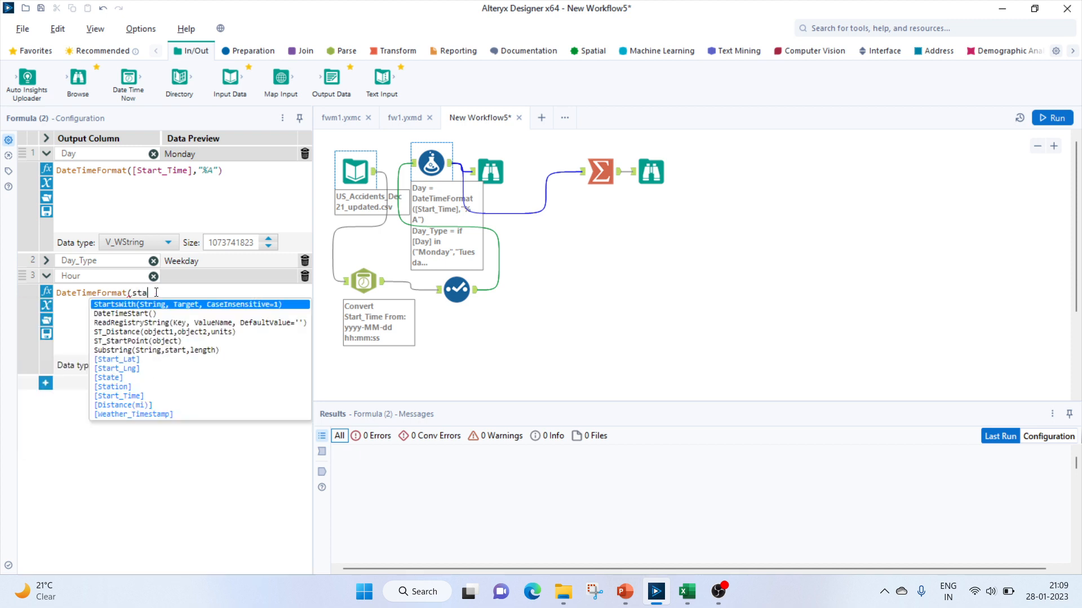
{"action": "double_click", "coordinate": [125, 397]}
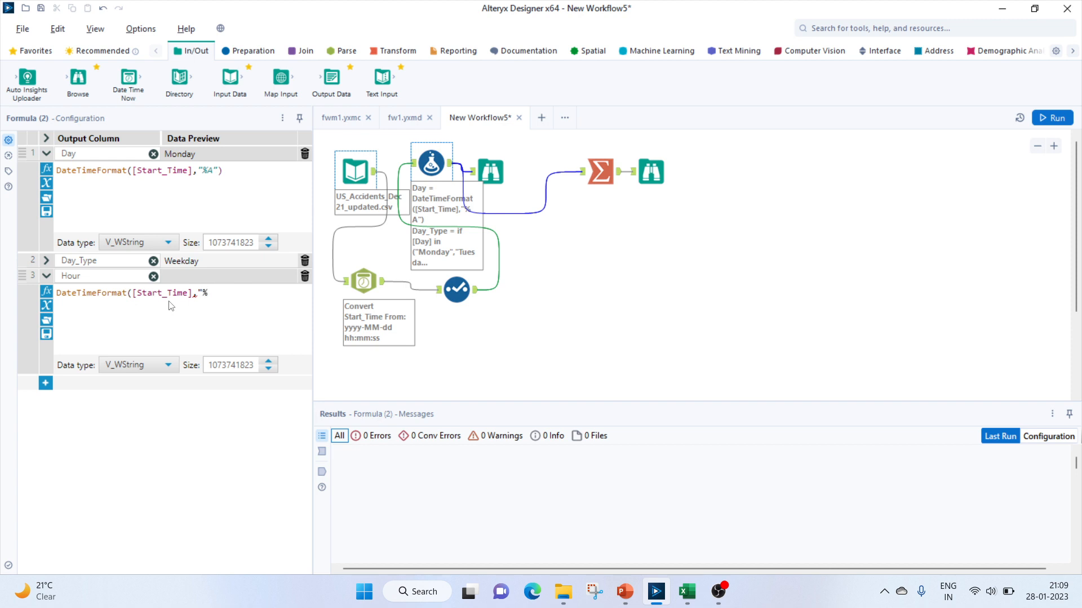
{"action": "type", "text": "H\")"}
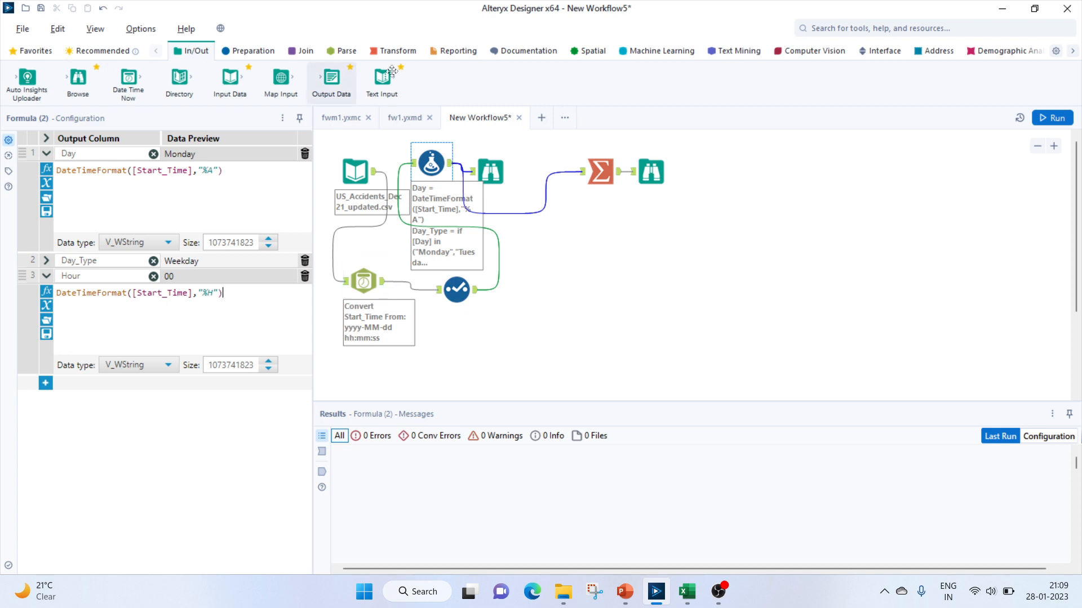
Add a second Summarize tool fed by the Formula tool, grouping by Hour and counting distinct ID values
{"action": "left_click", "coordinate": [394, 51]}
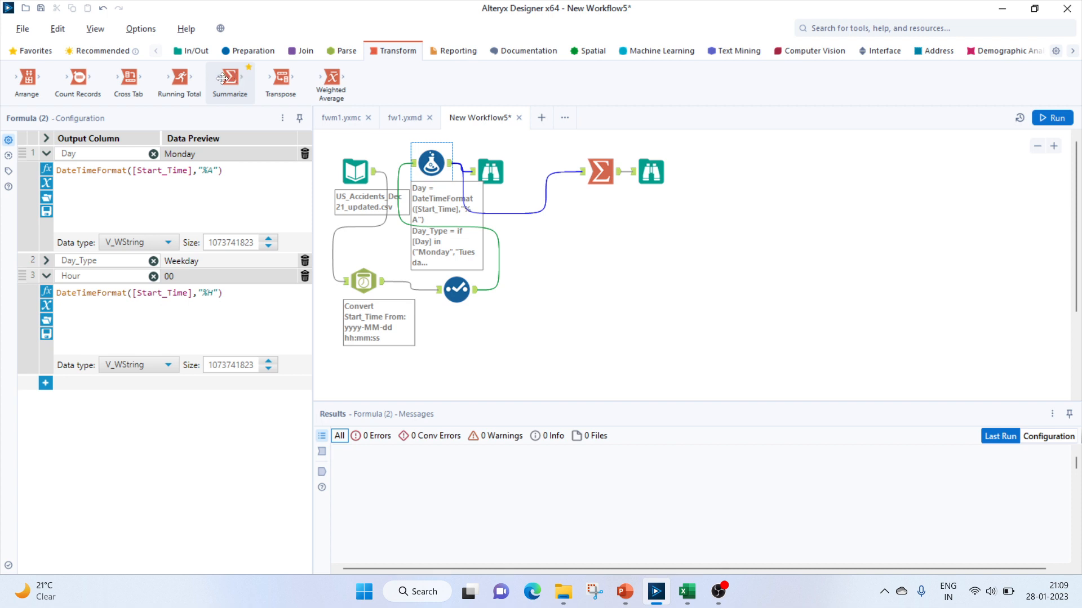
{"action": "left_click_drag", "start_coordinate": [234, 79], "coordinate": [587, 237]}
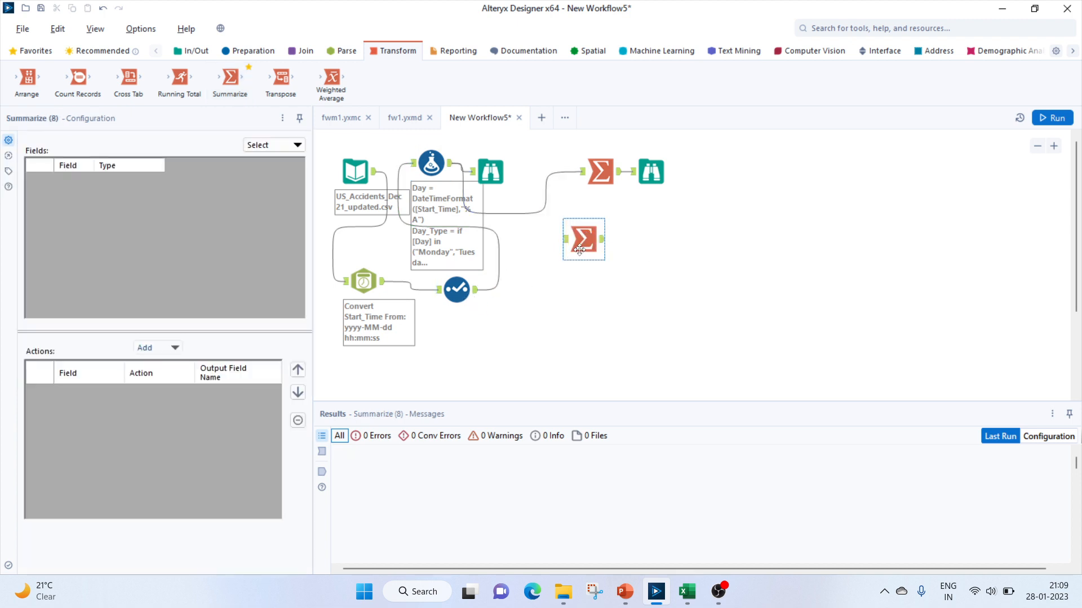
{"action": "left_click_drag", "start_coordinate": [451, 165], "coordinate": [563, 239]}
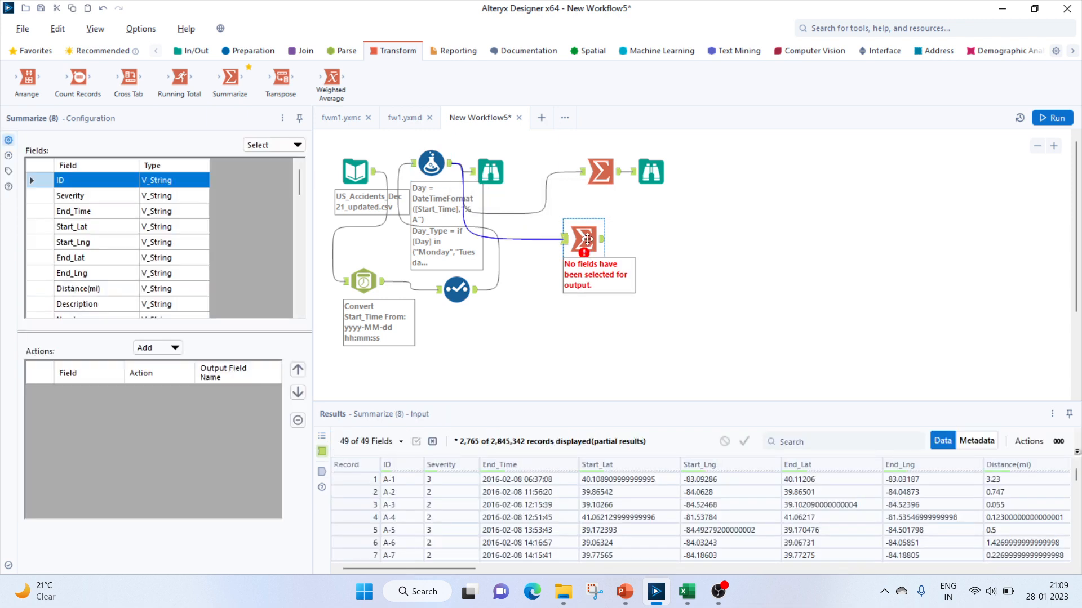
{"action": "scroll", "coordinate": [299, 313], "scroll_direction": "down", "scroll_amount": 13}
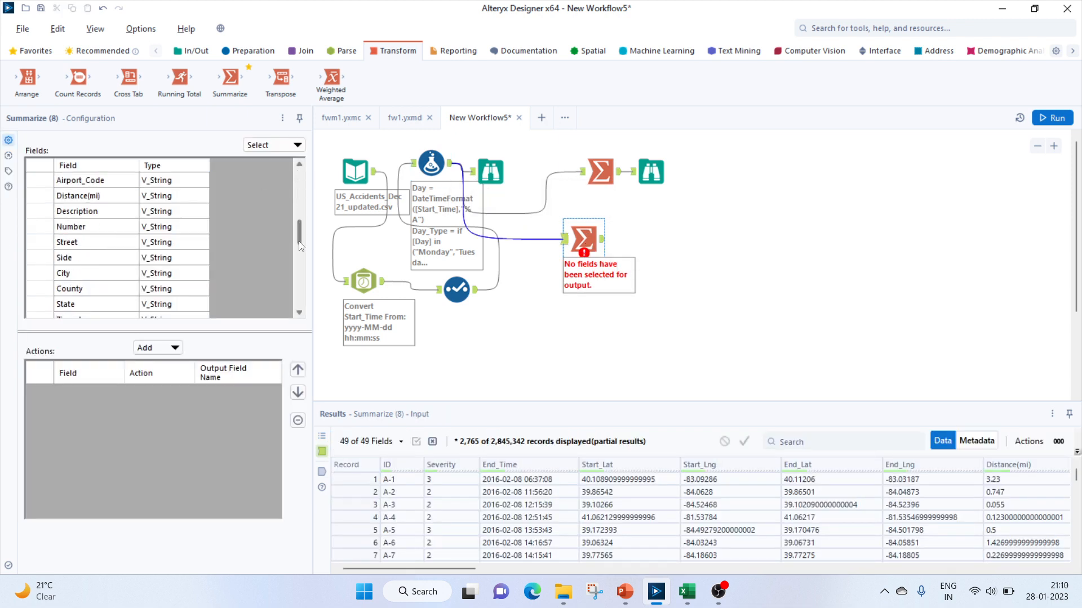
{"action": "left_click", "coordinate": [28, 303]}
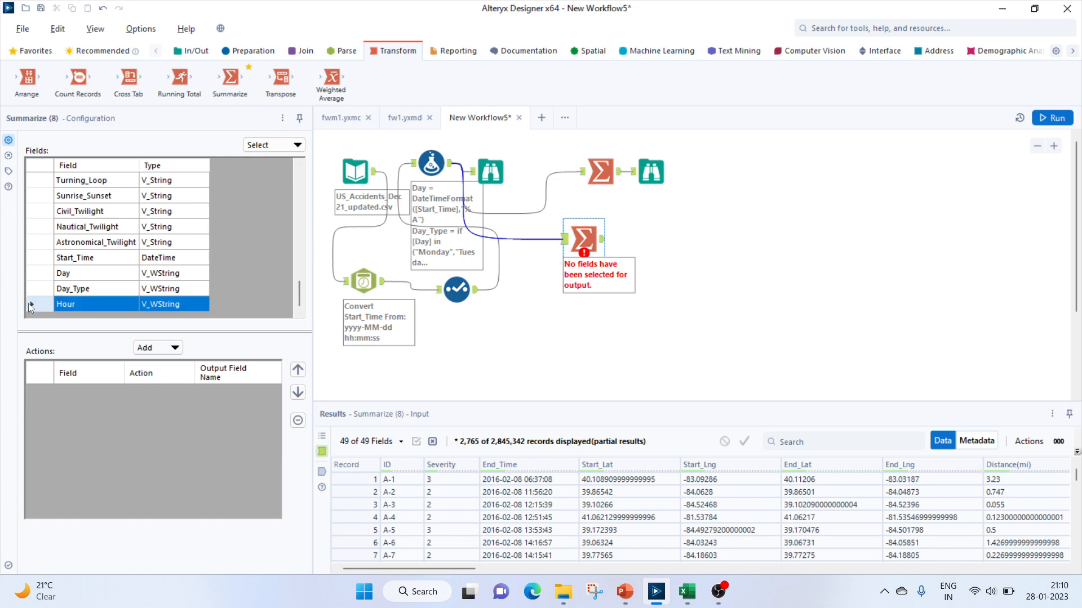
{"action": "left_click", "coordinate": [157, 354]}
{"action": "left_click", "coordinate": [187, 313]}
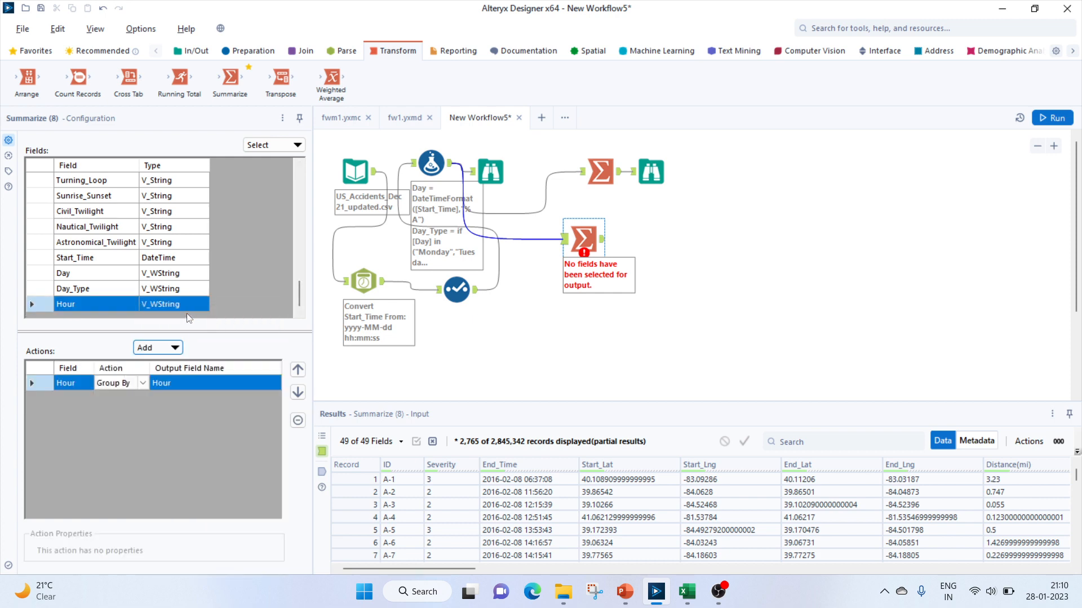
{"action": "scroll", "coordinate": [112, 243], "scroll_direction": "up", "scroll_amount": 10}
{"action": "scroll", "coordinate": [113, 244], "scroll_direction": "up", "scroll_amount": 5}
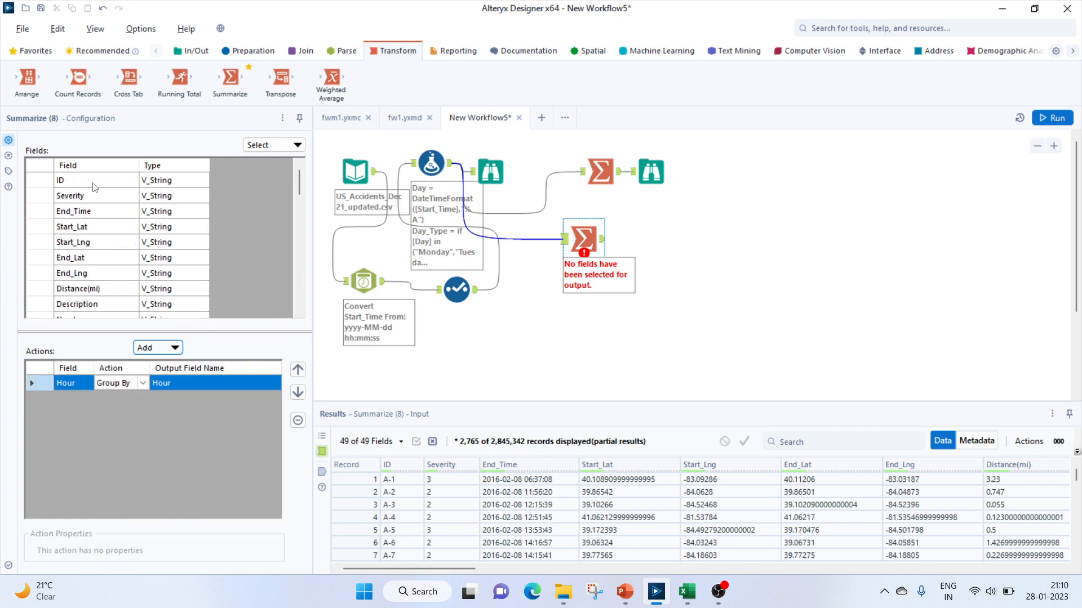
{"action": "left_click", "coordinate": [63, 182]}
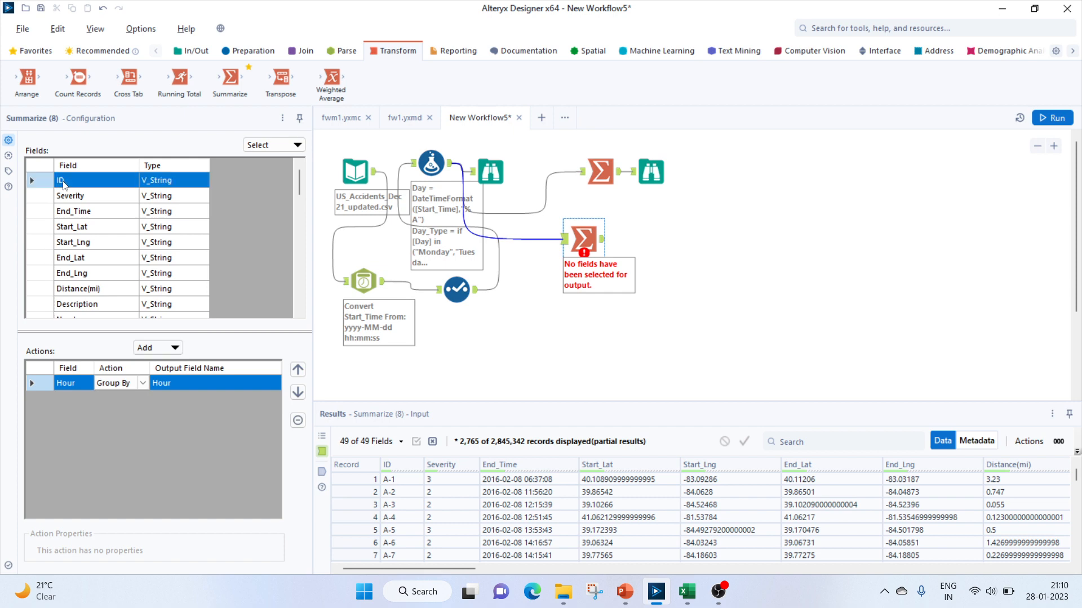
{"action": "left_click", "coordinate": [157, 348]}
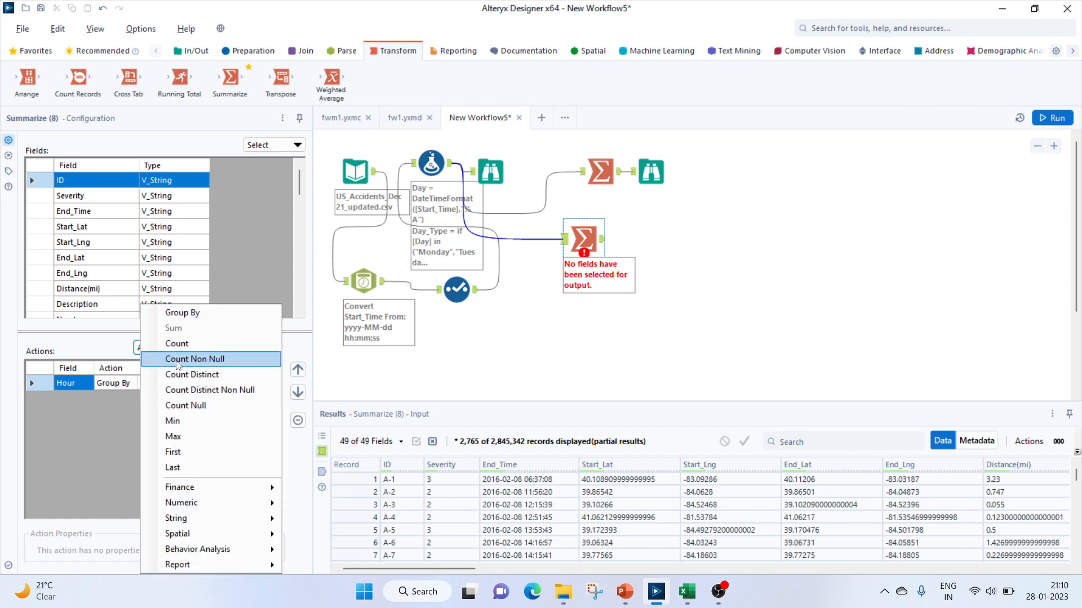
{"action": "left_click", "coordinate": [181, 375]}
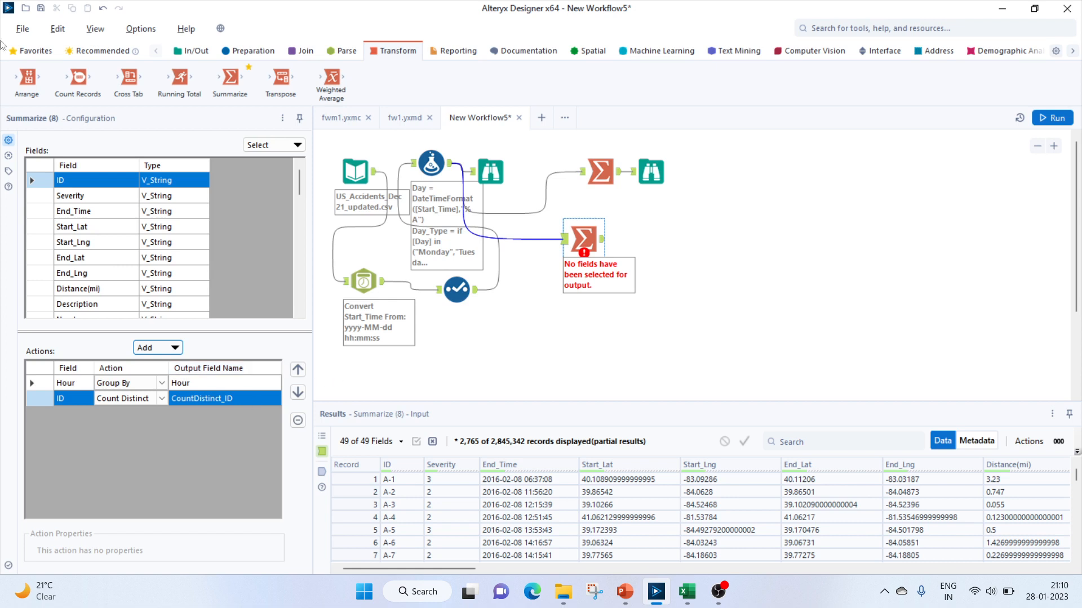
Add a Sort tool after the hourly Summarize tool, sorting by Hour in ascending order
{"action": "left_click", "coordinate": [197, 51]}
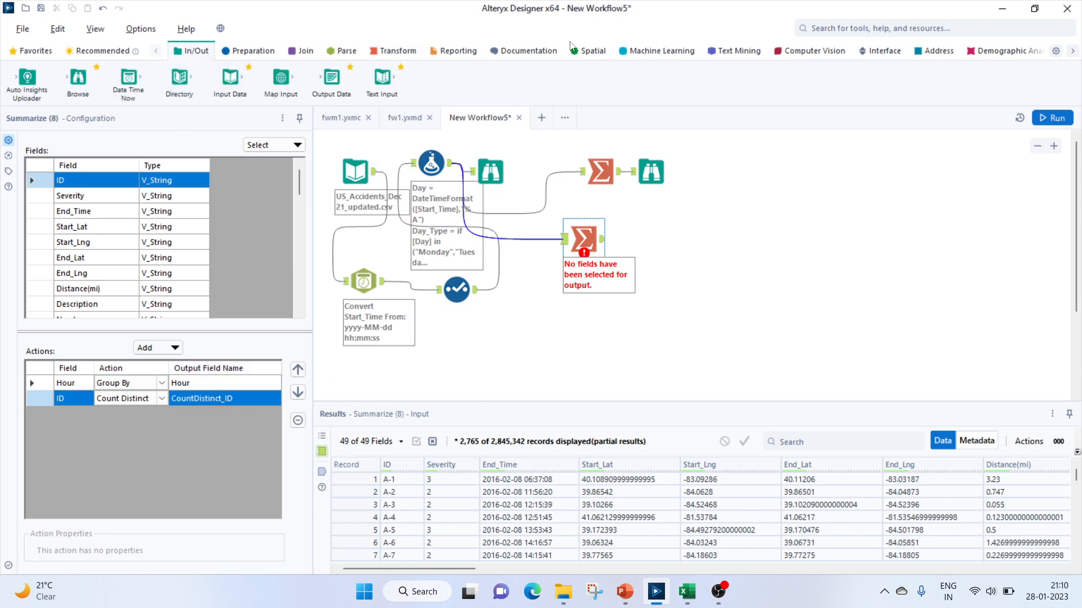
{"action": "left_click", "coordinate": [243, 52]}
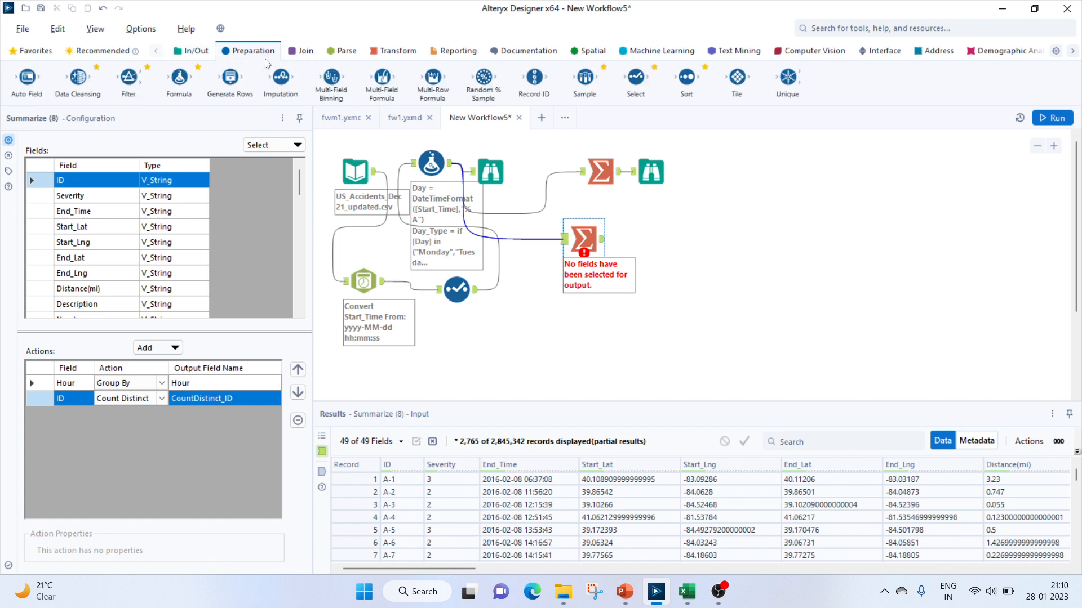
{"action": "left_click_drag", "start_coordinate": [692, 81], "coordinate": [685, 239]}
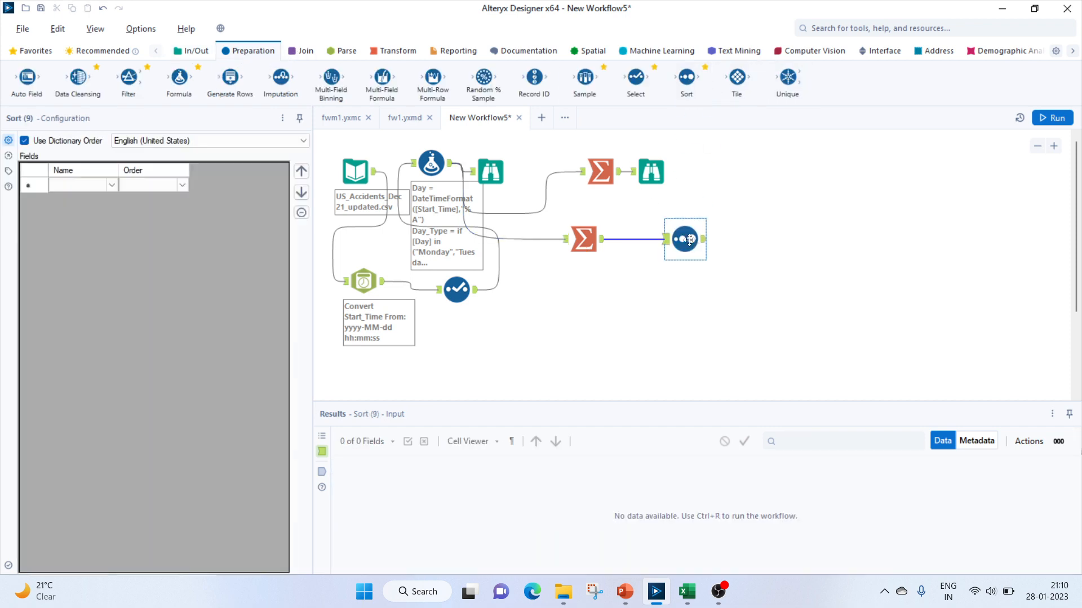
{"action": "left_click", "coordinate": [112, 185]}
{"action": "left_click", "coordinate": [79, 208]}
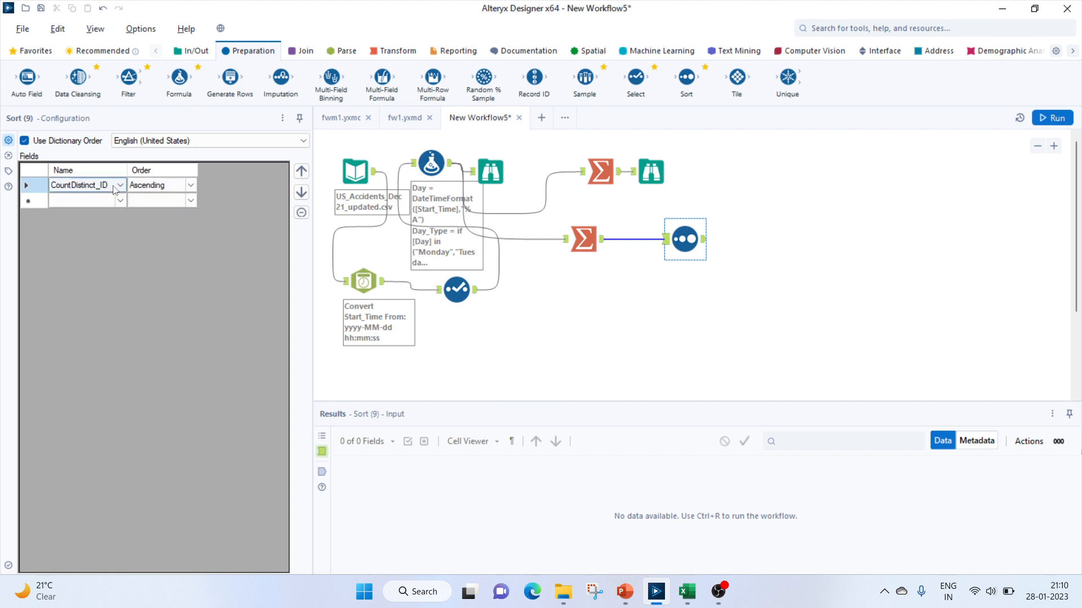
{"action": "left_click", "coordinate": [118, 186]}
{"action": "left_click", "coordinate": [81, 199]}
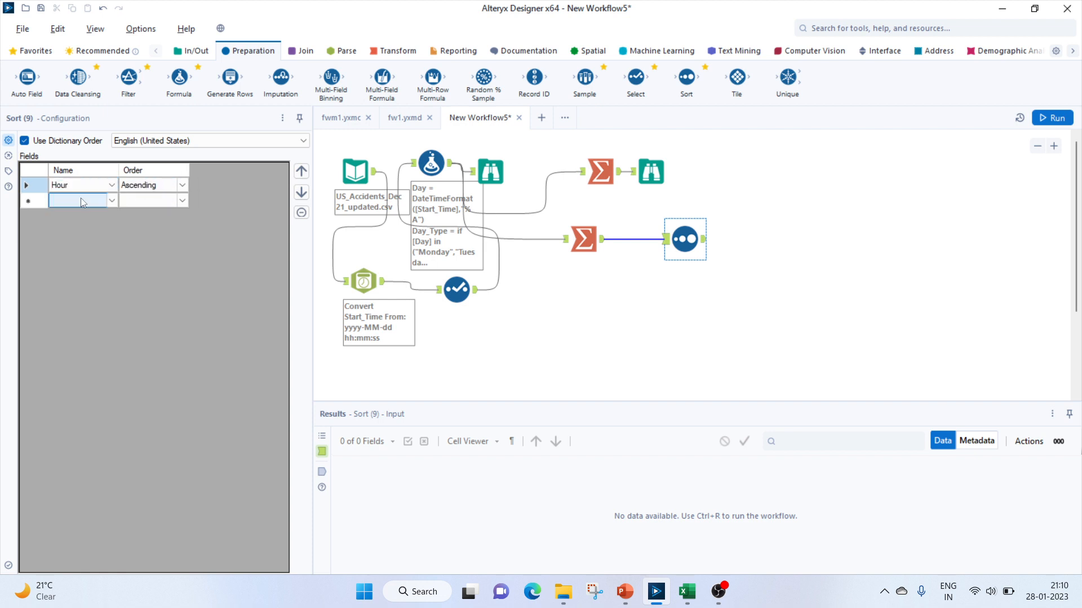
Change the Sort tool to sort by CountDistinct_ID in descending order
{"action": "left_click", "coordinate": [112, 185]}
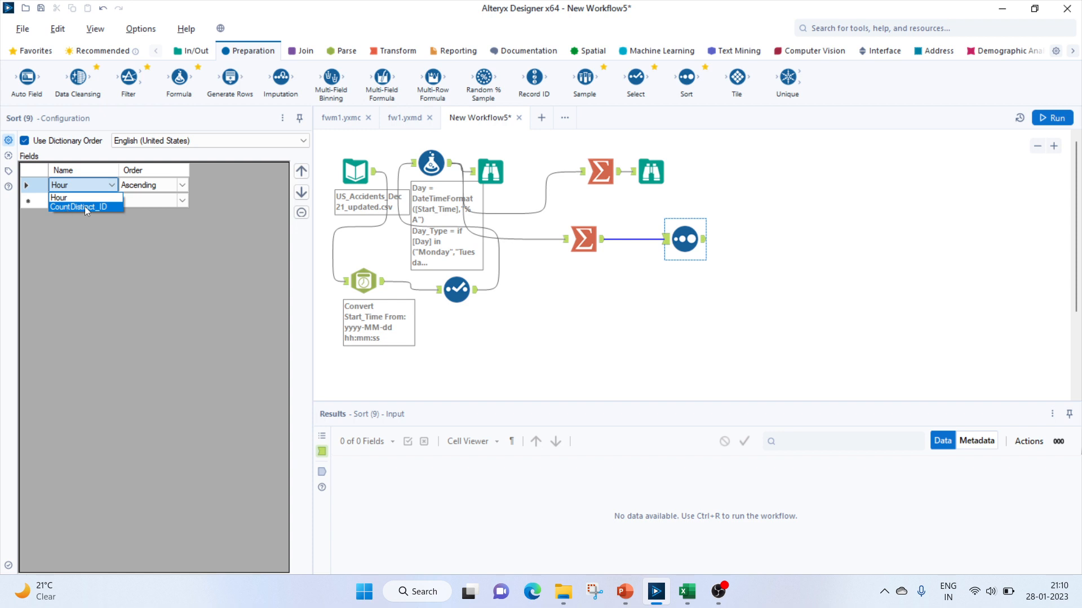
{"action": "left_click", "coordinate": [84, 206]}
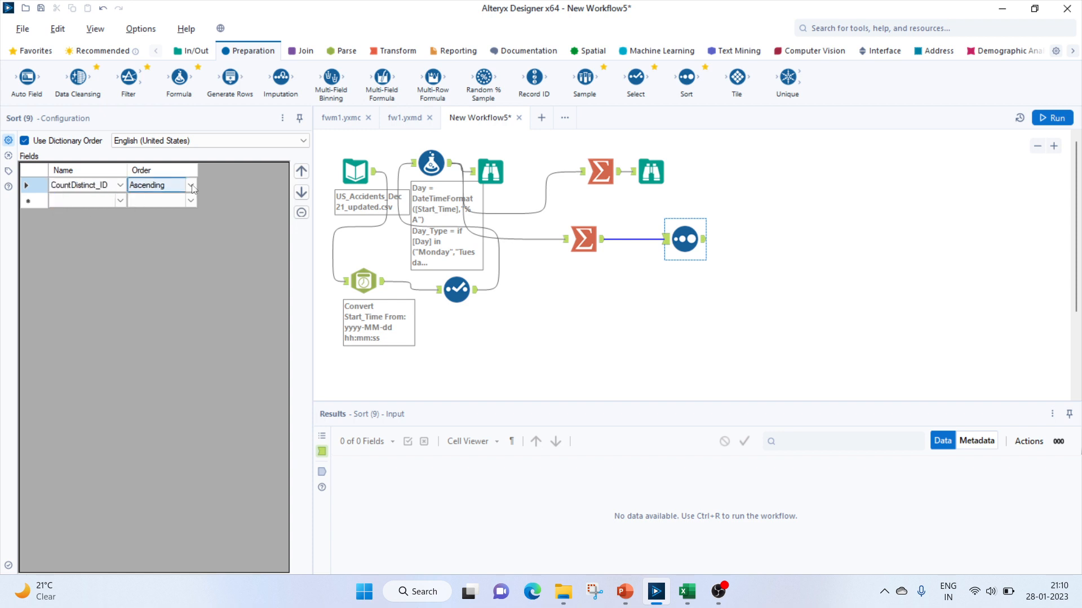
{"action": "left_click", "coordinate": [177, 192]}
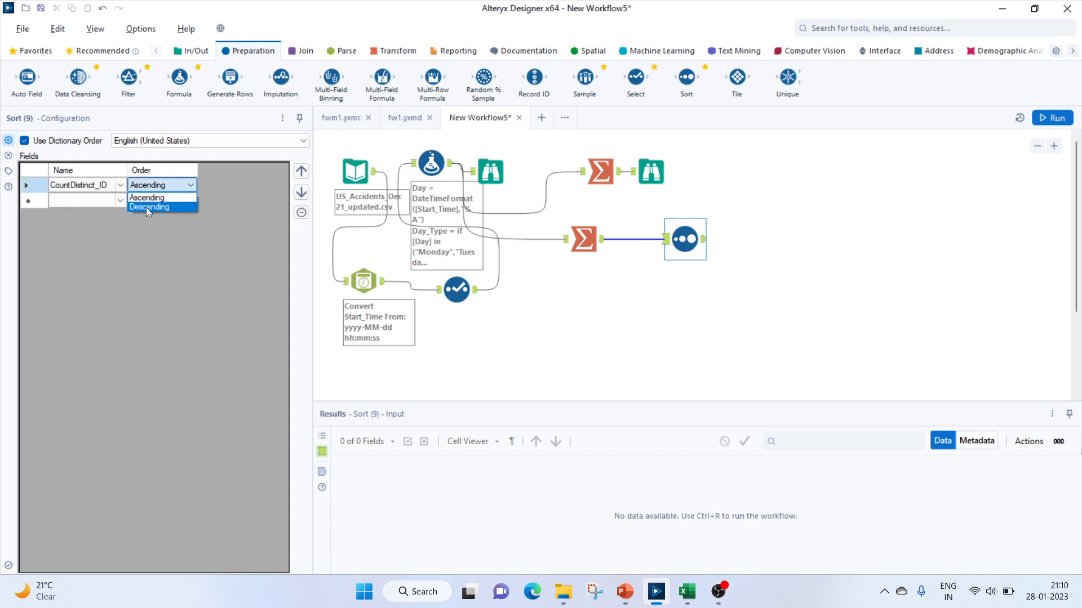
{"action": "left_click", "coordinate": [146, 208]}
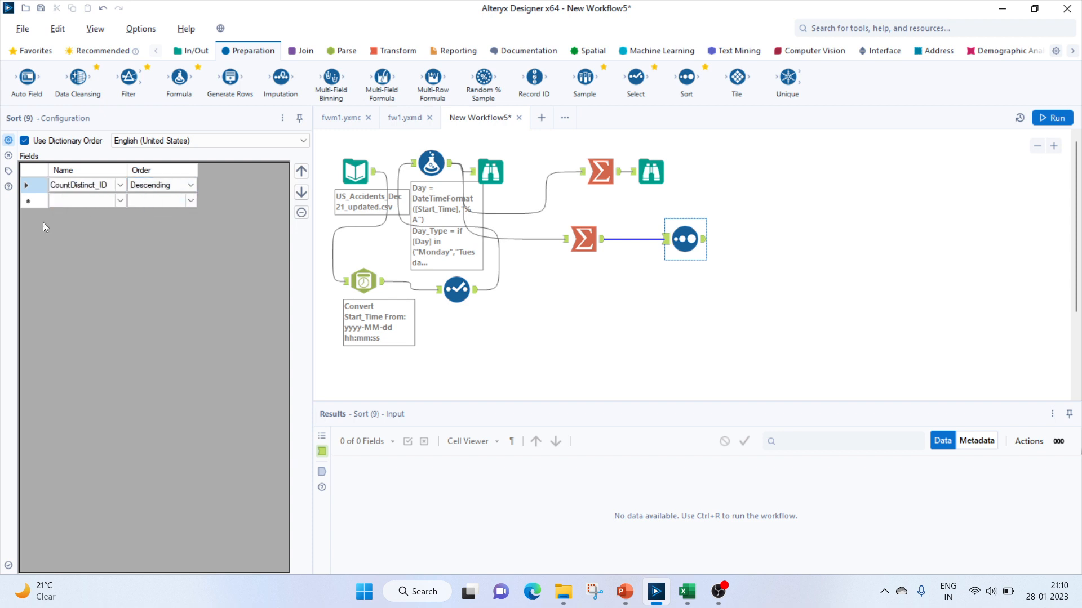
Attach a Browse tool after the Sort tool and run the workflow
{"action": "left_click", "coordinate": [197, 51]}
{"action": "left_click_drag", "start_coordinate": [85, 89], "coordinate": [762, 248]}
{"action": "left_click", "coordinate": [1045, 120]}
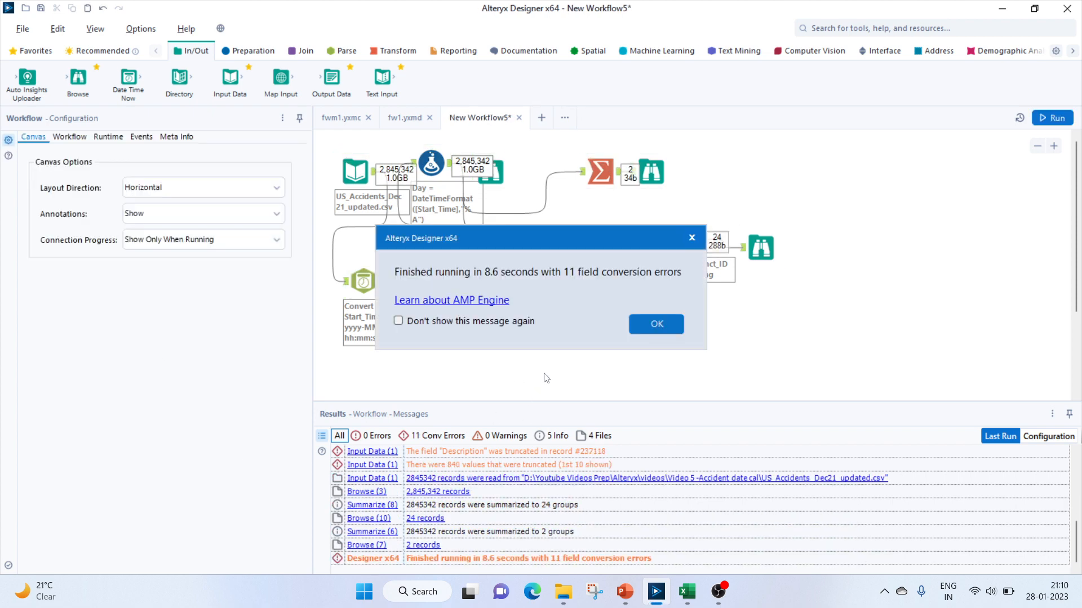
{"action": "key", "text": "Return"}
{"action": "left_click", "coordinate": [761, 248]}
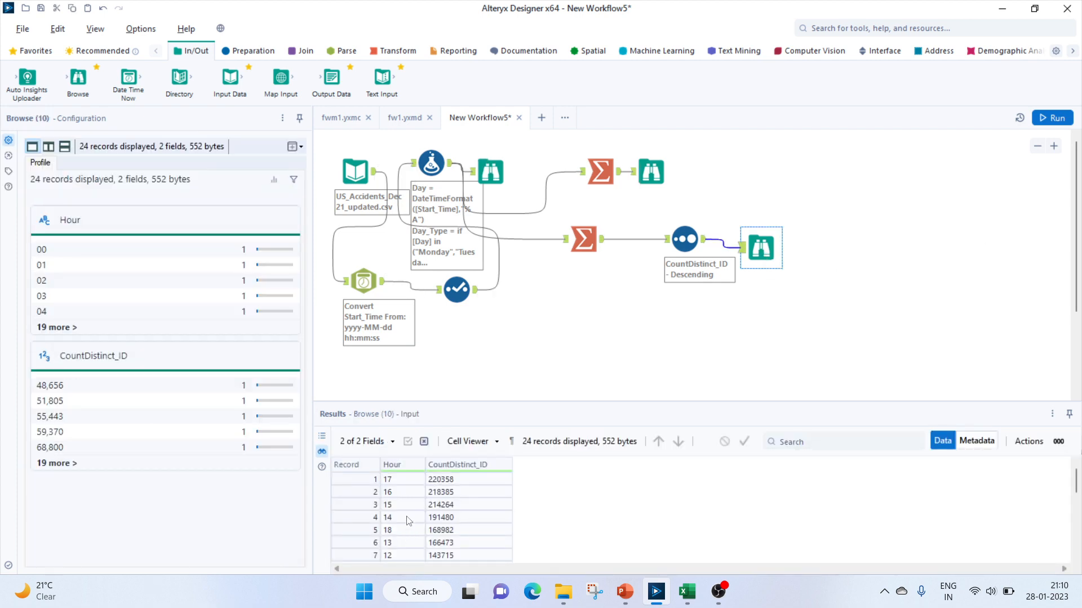
Review the hourly accident counts and the list of questions in PowerPoint, then return to Alteryx
{"action": "scroll", "coordinate": [439, 529], "scroll_direction": "down", "scroll_amount": 6}
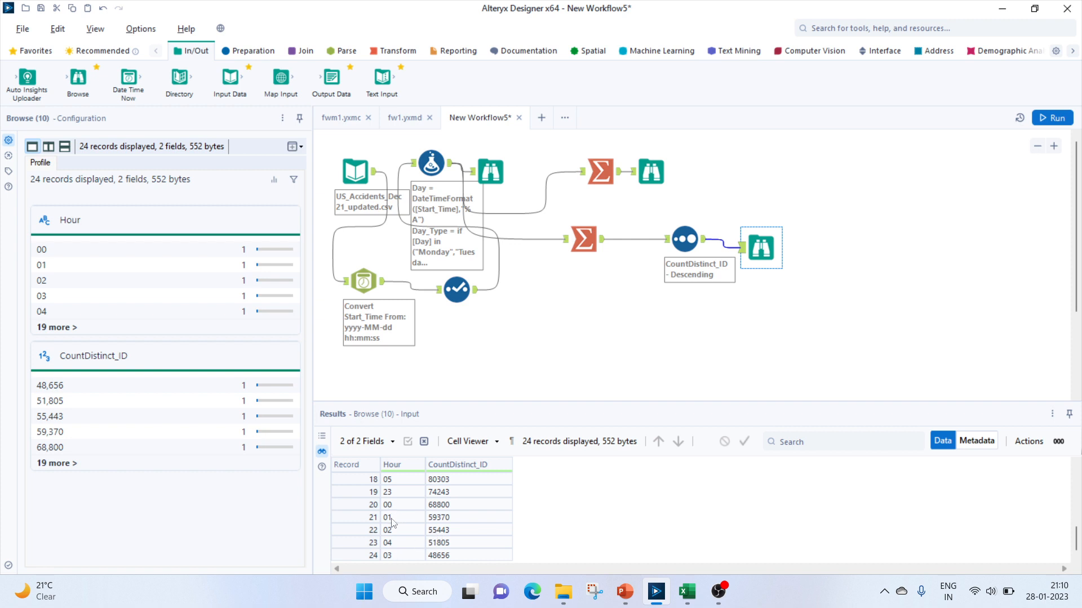
{"action": "scroll", "coordinate": [394, 523], "scroll_direction": "up", "scroll_amount": 6}
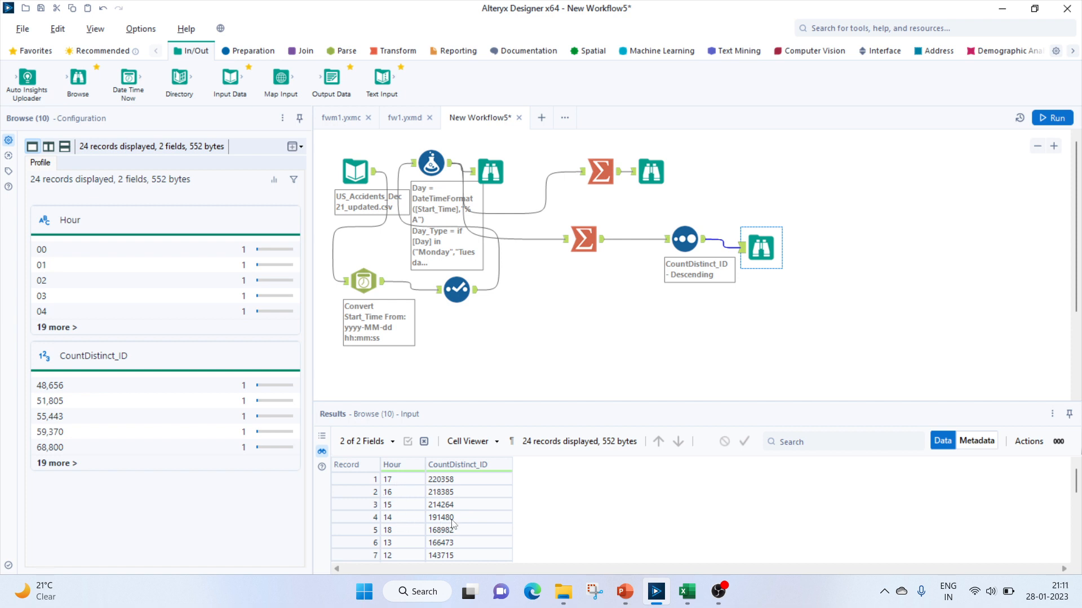
{"action": "scroll", "coordinate": [417, 532], "scroll_direction": "down", "scroll_amount": 5}
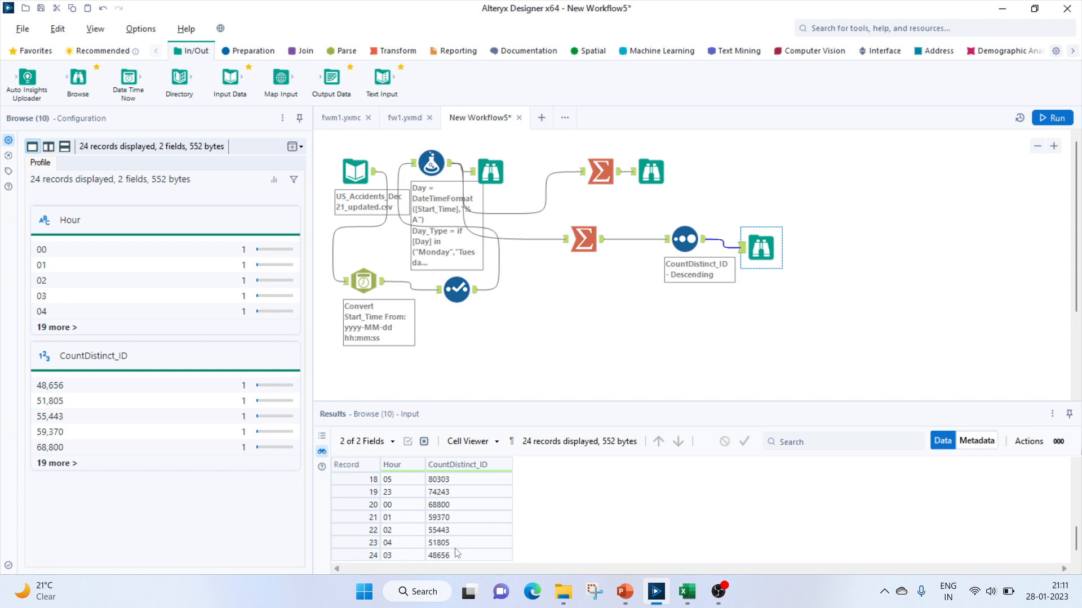
{"action": "left_click", "coordinate": [624, 591]}
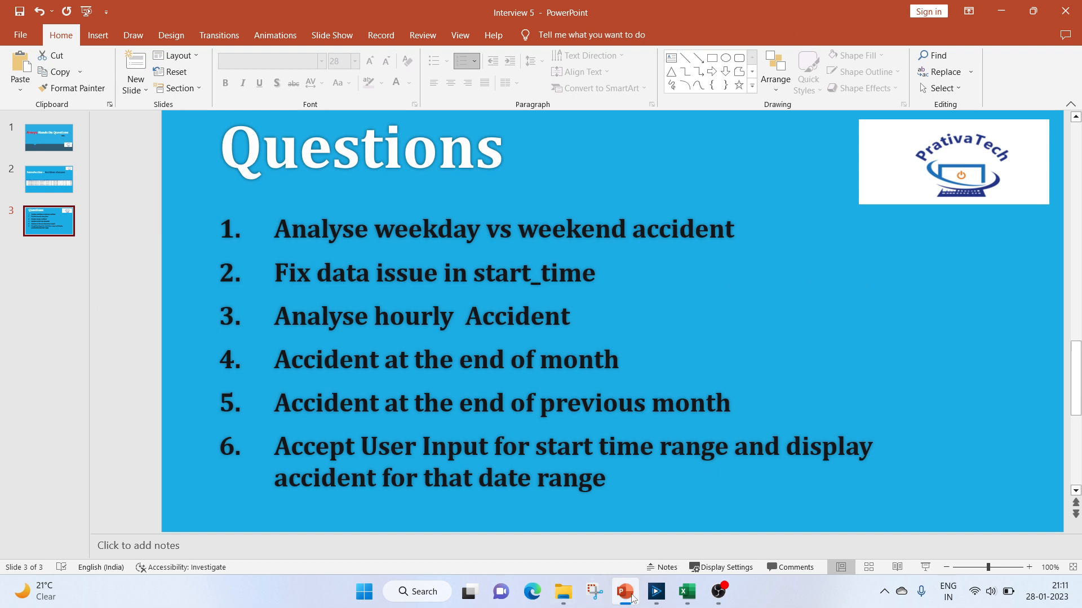
{"action": "left_click", "coordinate": [659, 591]}
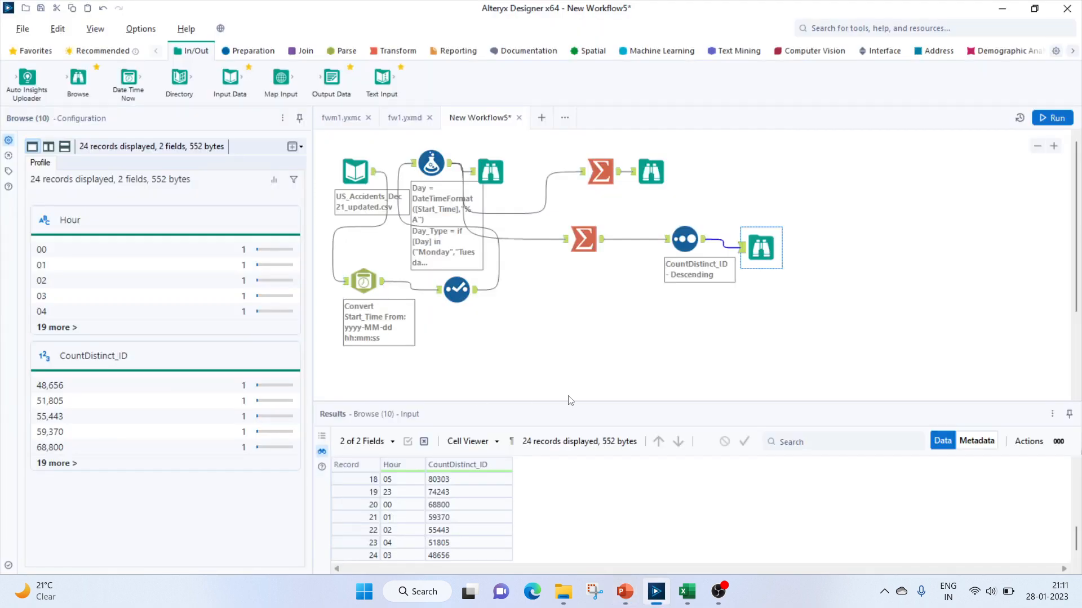
Add a new output column named EOM to the Formula tool
{"action": "left_click", "coordinate": [432, 166]}
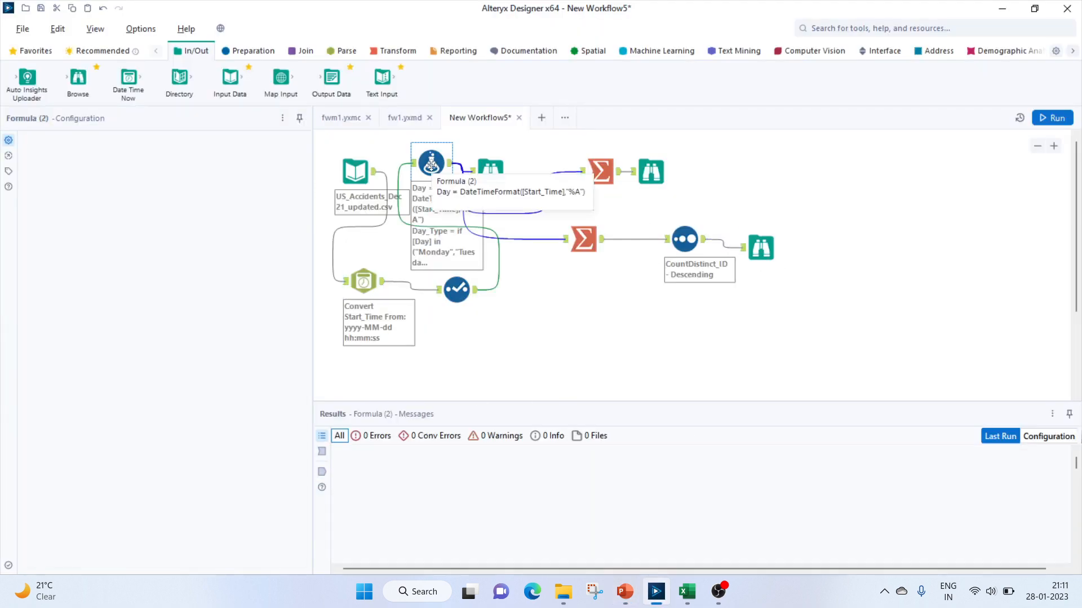
{"action": "left_click", "coordinate": [46, 291]}
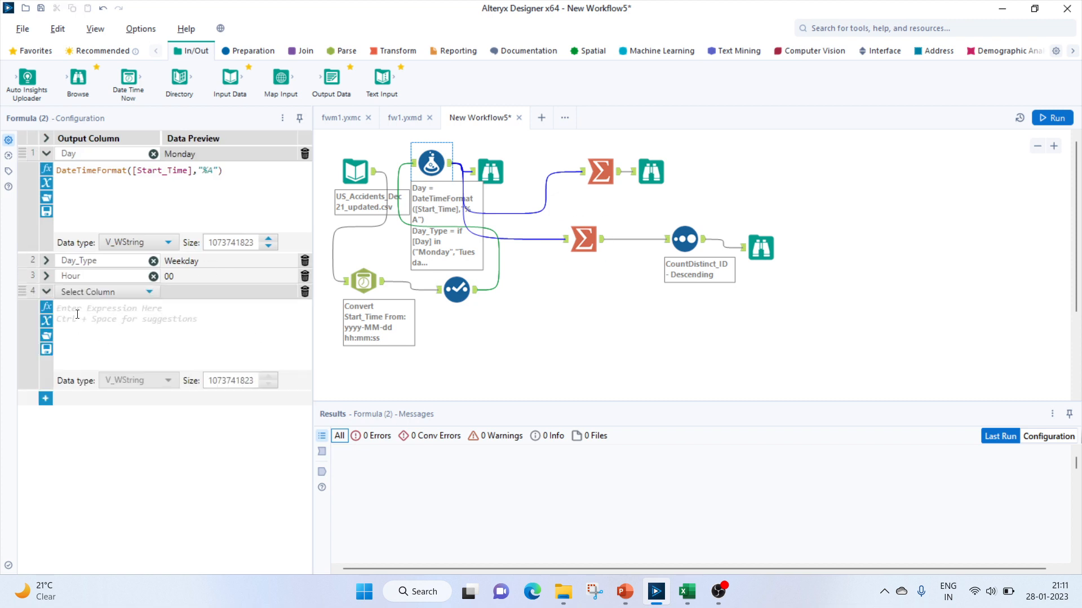
{"action": "left_click", "coordinate": [77, 299]}
{"action": "left_click", "coordinate": [82, 308]}
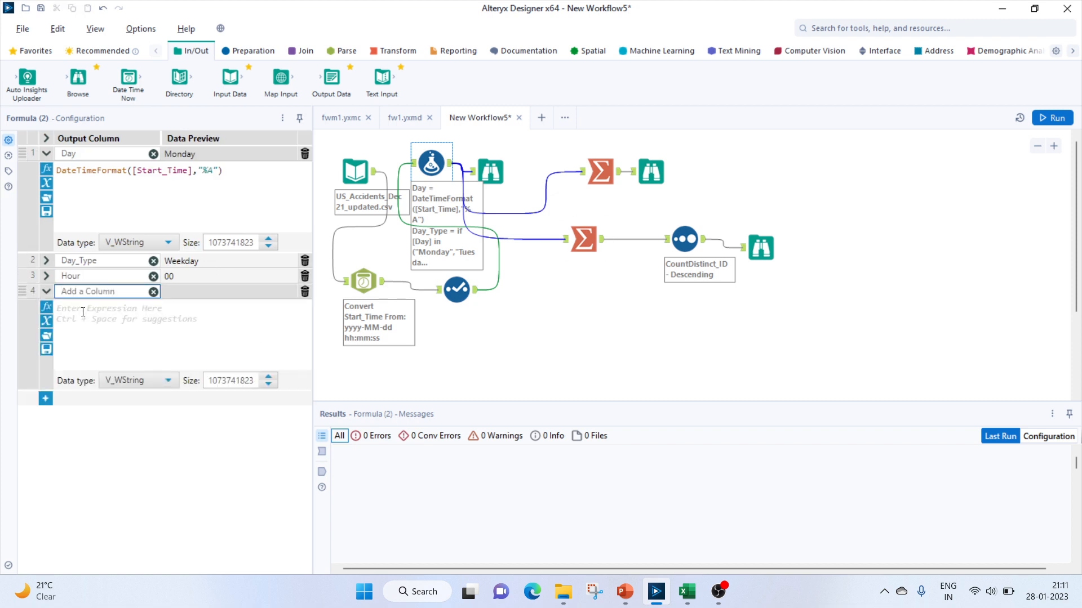
{"action": "type", "text": "EOM"}
{"action": "left_click", "coordinate": [83, 312]}
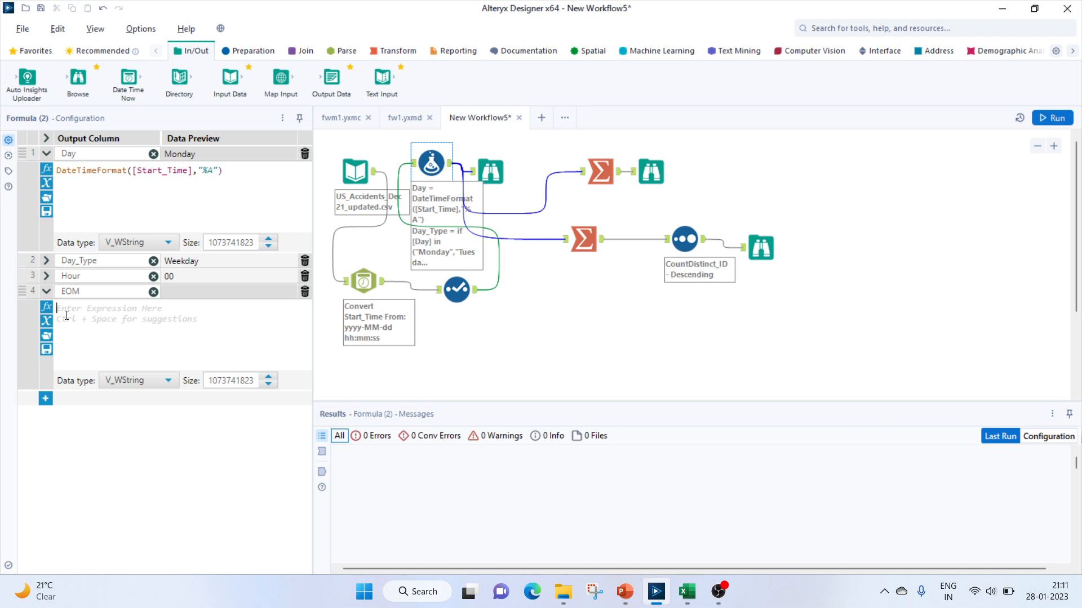
Enter the EOM expression datetimetrim([Start_Time],"lastofmomth")
{"action": "type", "text": "dateti"}
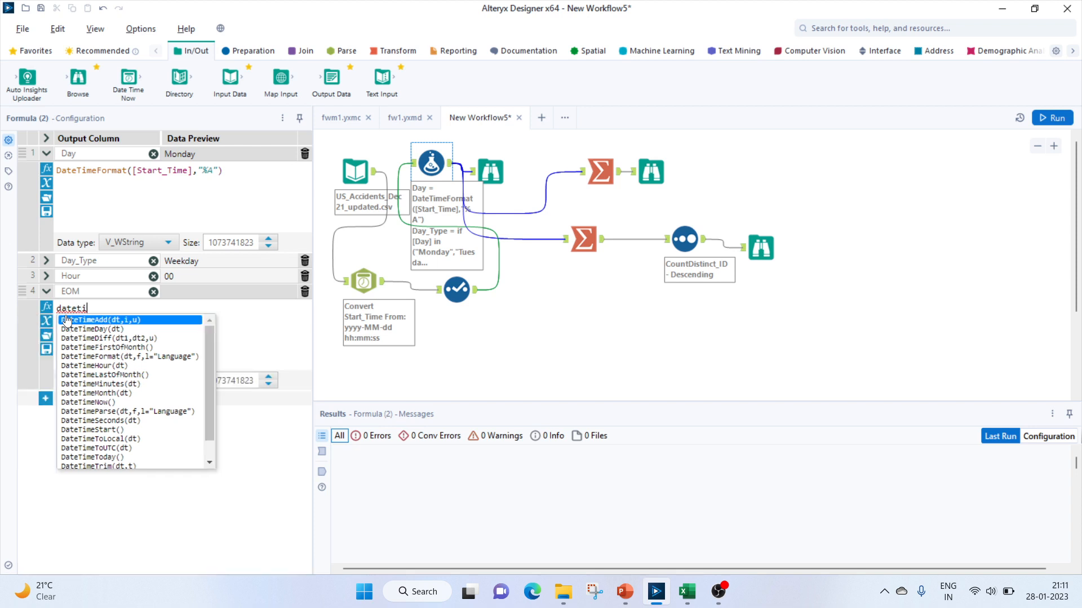
{"action": "type", "text": "metrim"}
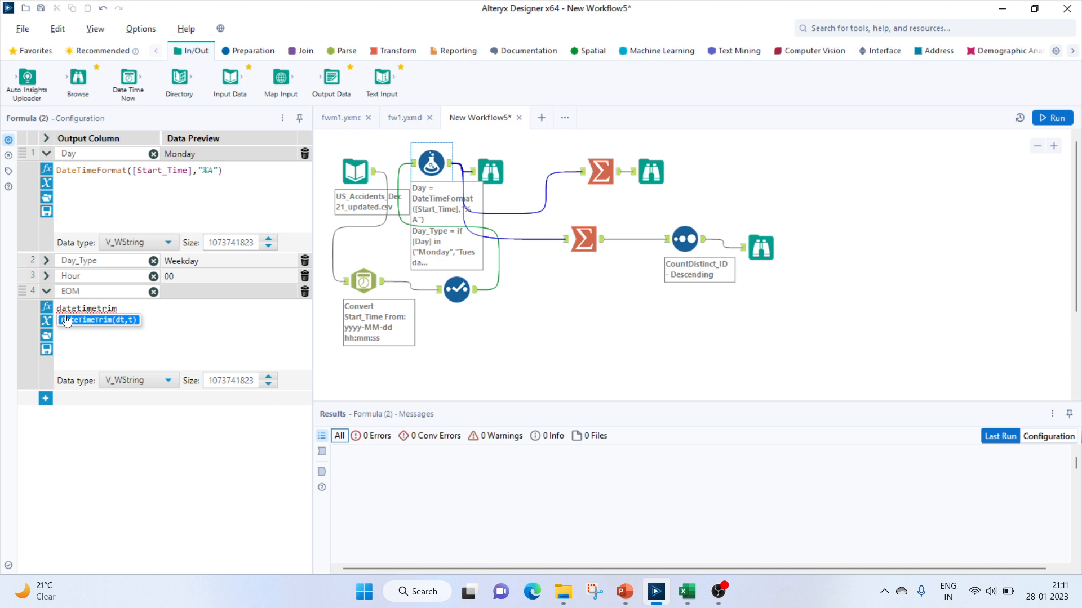
{"action": "type", "text": "("}
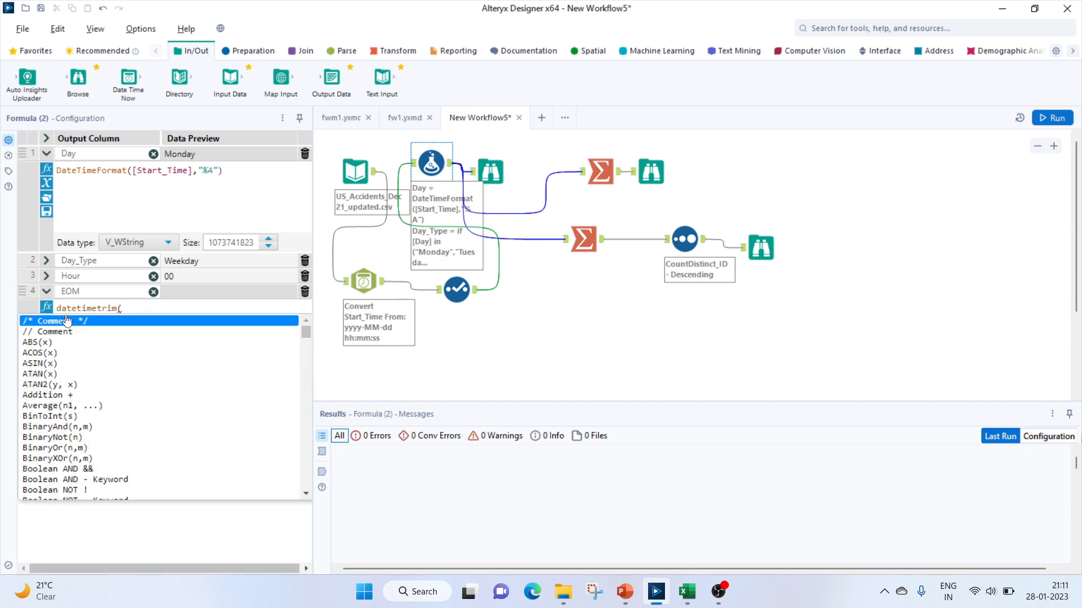
{"action": "type", "text": "start"}
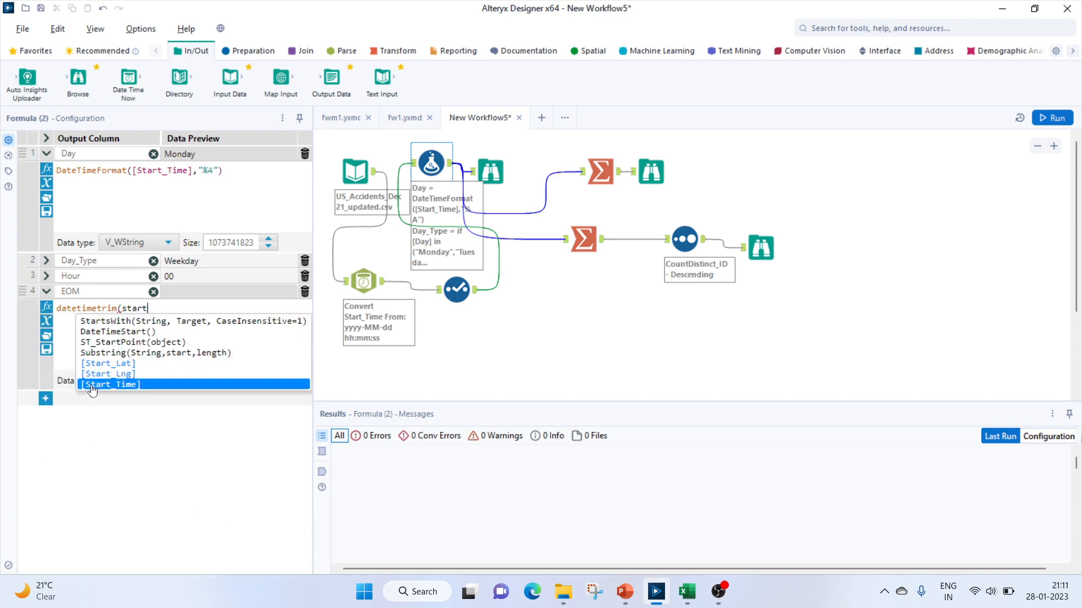
{"action": "double_click", "coordinate": [92, 385]}
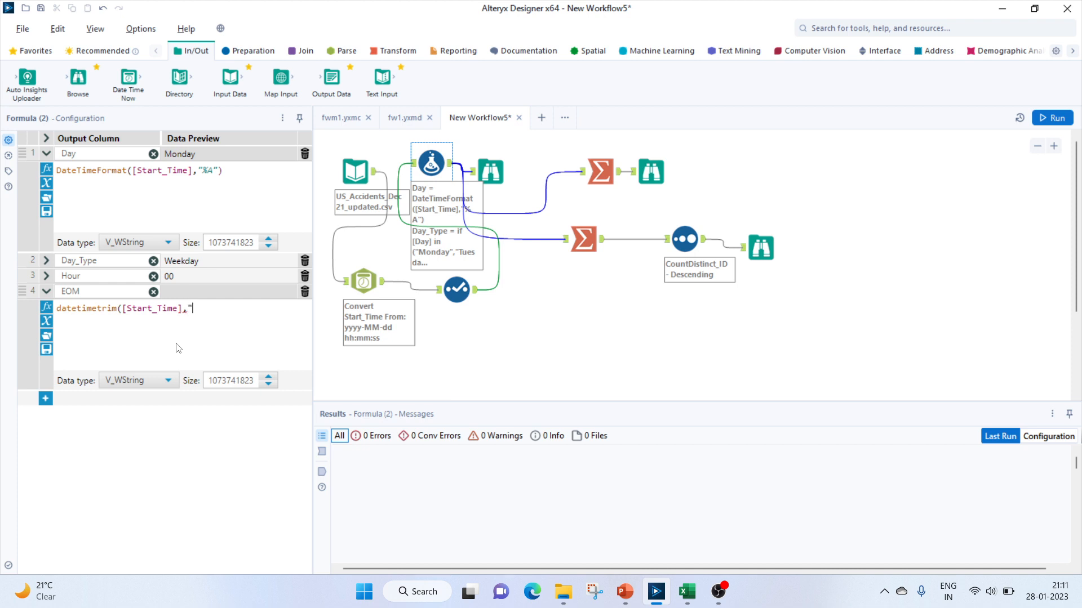
{"action": "type", "text": ",\"lastofmomth\""}
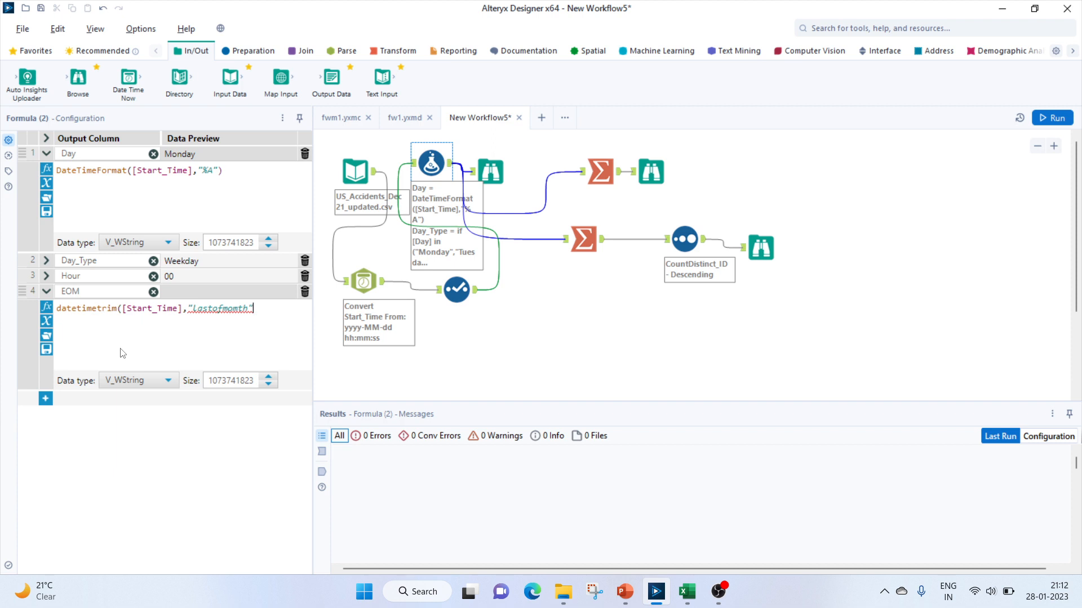
{"action": "type", "text": ")"}
Run the workflow and inspect the EOM column in the Formula tool's Browse output
{"action": "left_click", "coordinate": [1047, 119]}
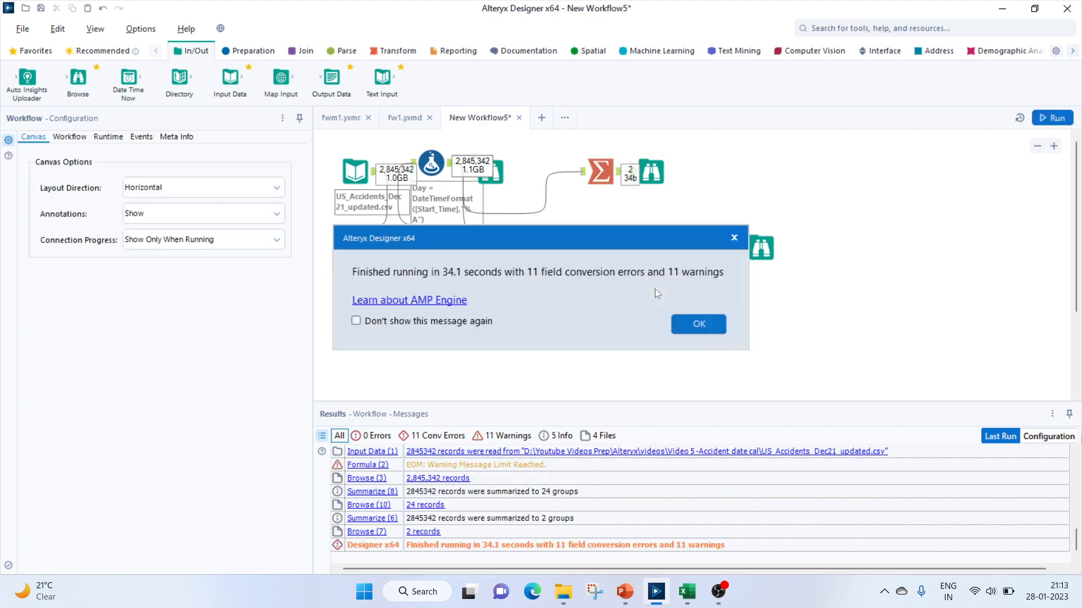
{"action": "key", "text": "Return"}
{"action": "left_click", "coordinate": [499, 180]}
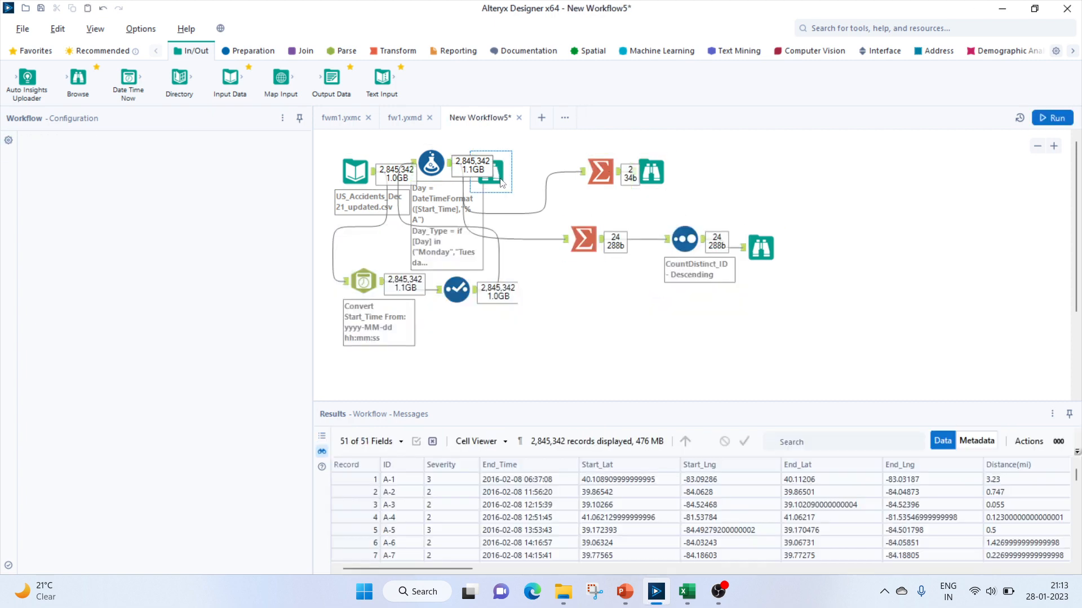
{"action": "left_click_drag", "start_coordinate": [441, 570], "coordinate": [1044, 571]}
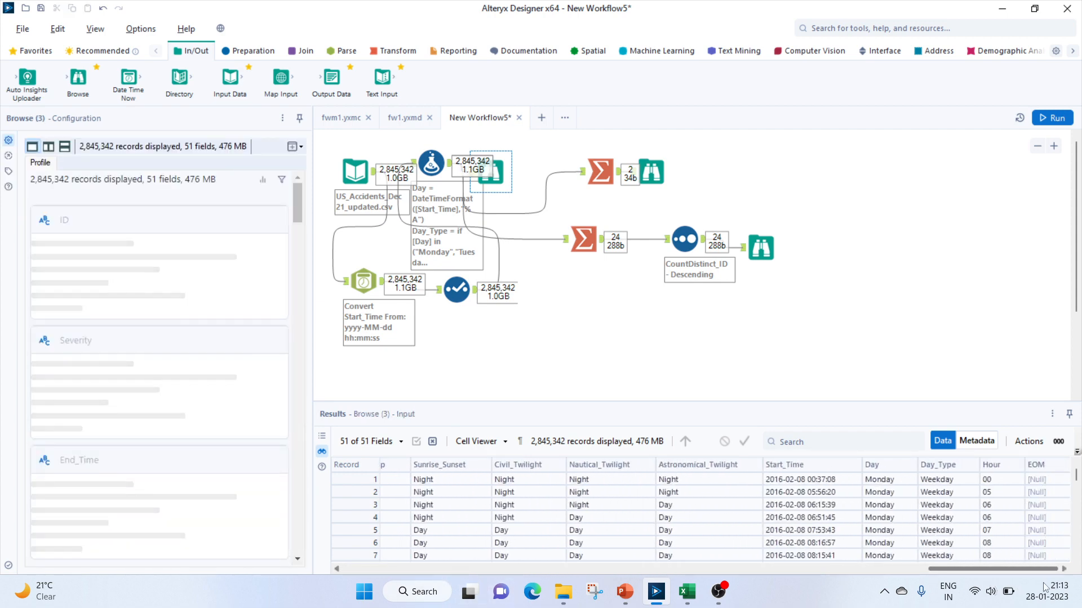
{"action": "left_click_drag", "start_coordinate": [1077, 480], "coordinate": [1080, 438]}
Correct the EOM expression's trim option to "lastofmonth"
{"action": "left_click", "coordinate": [432, 164]}
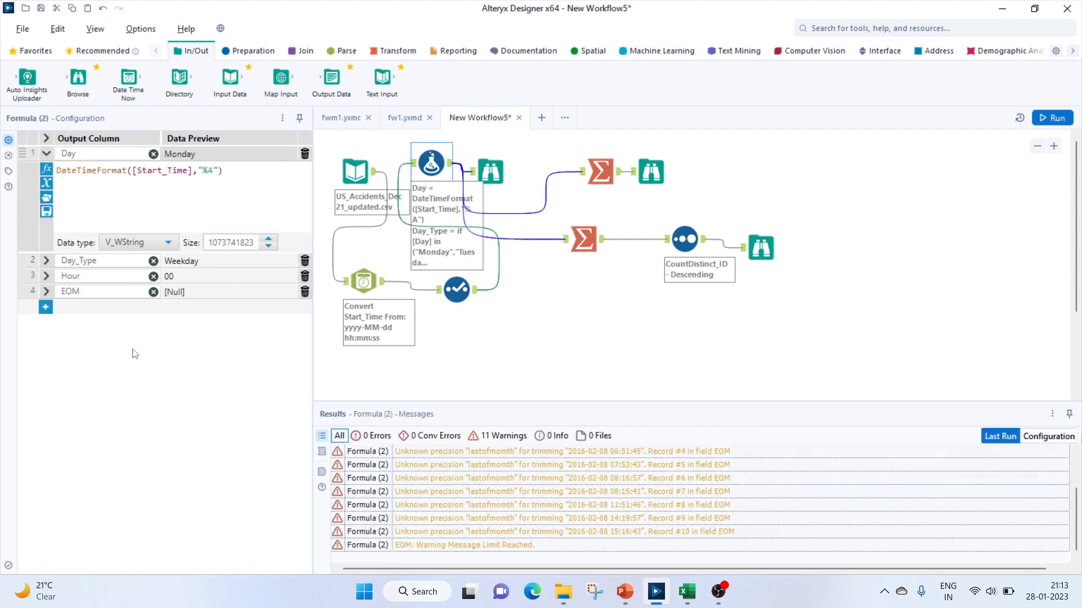
{"action": "left_click", "coordinate": [46, 292]}
{"action": "left_click", "coordinate": [255, 314]}
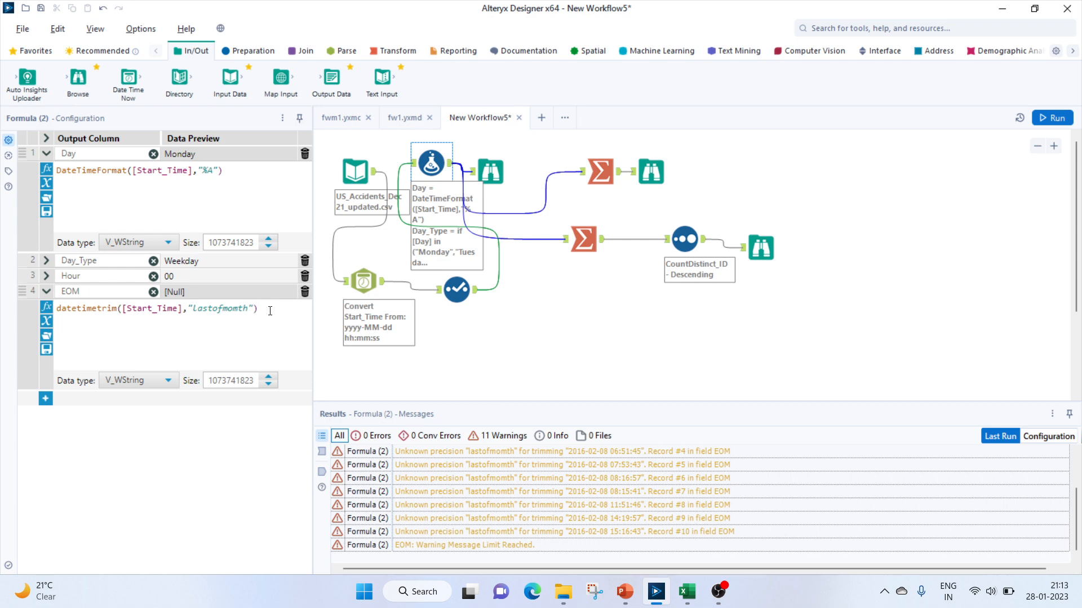
{"action": "left_click", "coordinate": [239, 311]}
{"action": "key", "text": "BackSpace"}
{"action": "type", "text": "n"}
Run the workflow and check the EOM values against Start_Time in the Browse output
{"action": "left_click", "coordinate": [1047, 120]}
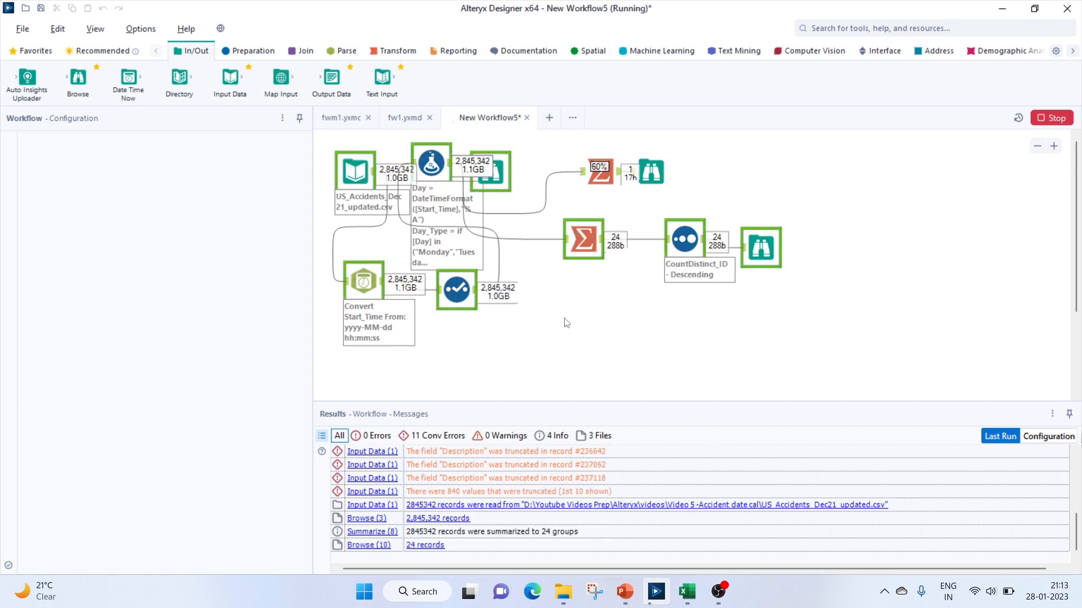
{"action": "key", "text": "Return"}
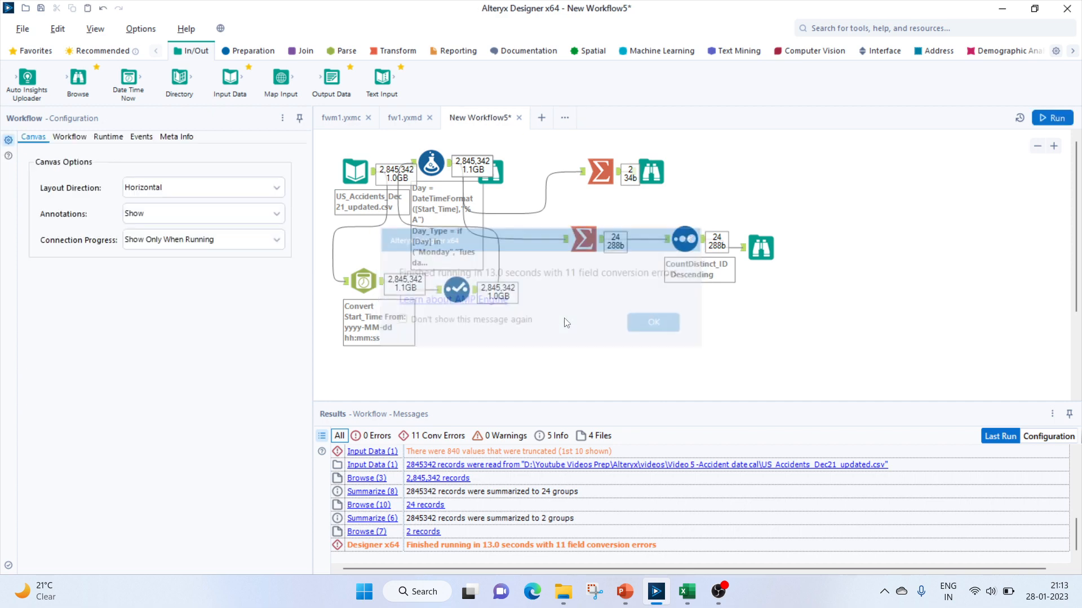
{"action": "left_click", "coordinate": [492, 183]}
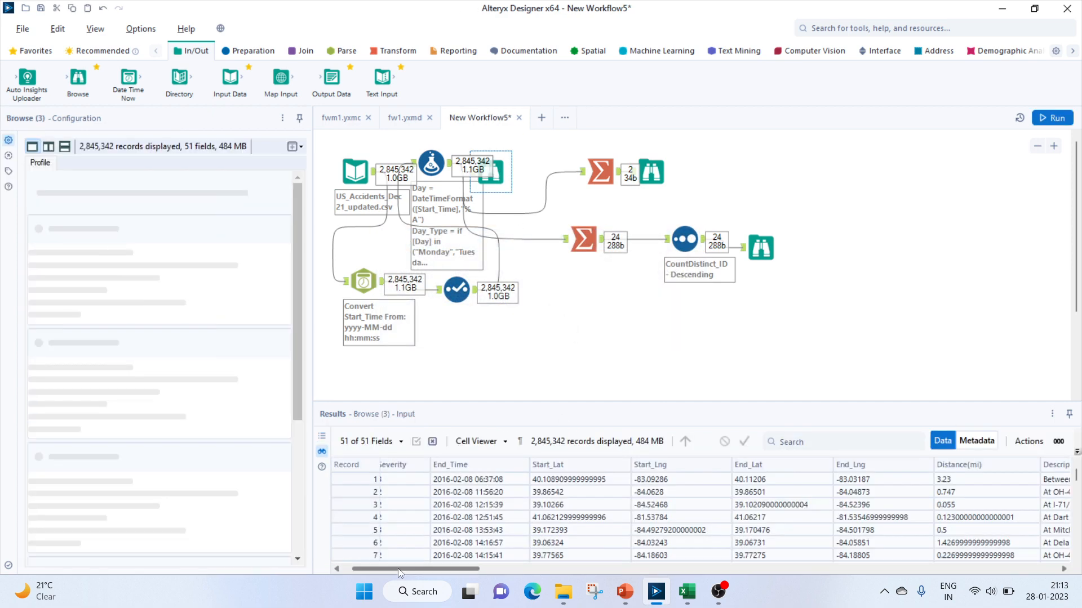
{"action": "left_click_drag", "start_coordinate": [398, 569], "coordinate": [975, 569]}
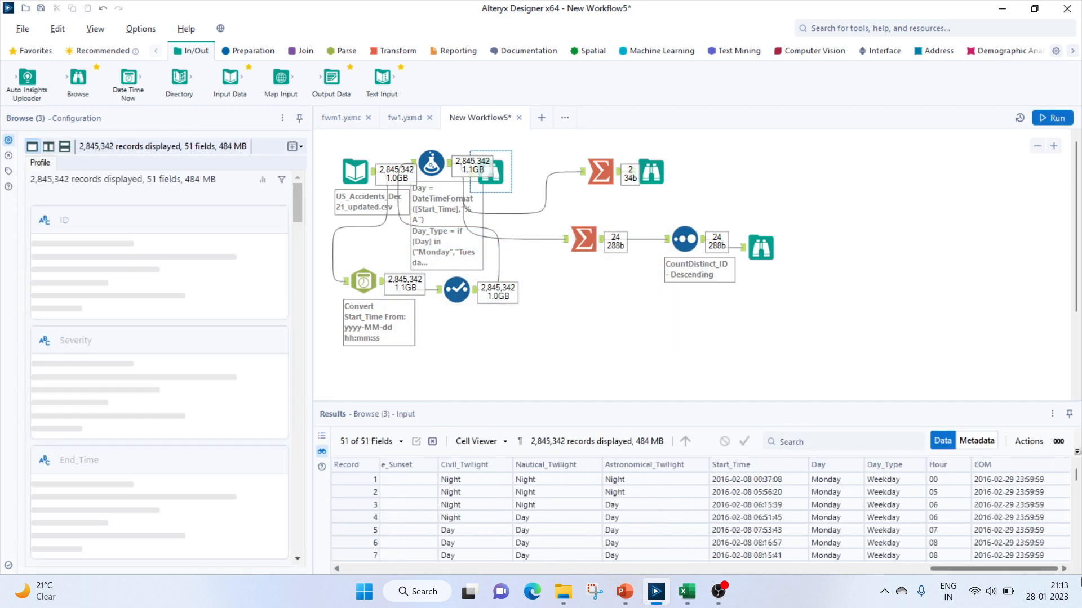
{"action": "left_click", "coordinate": [1004, 483]}
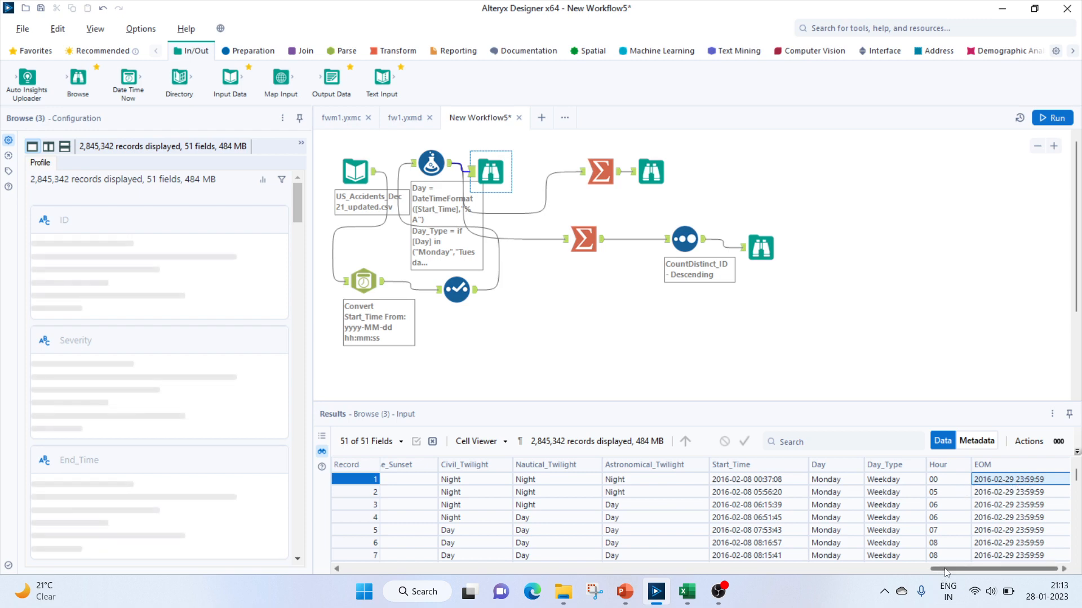
{"action": "left_click_drag", "start_coordinate": [946, 573], "coordinate": [333, 575]}
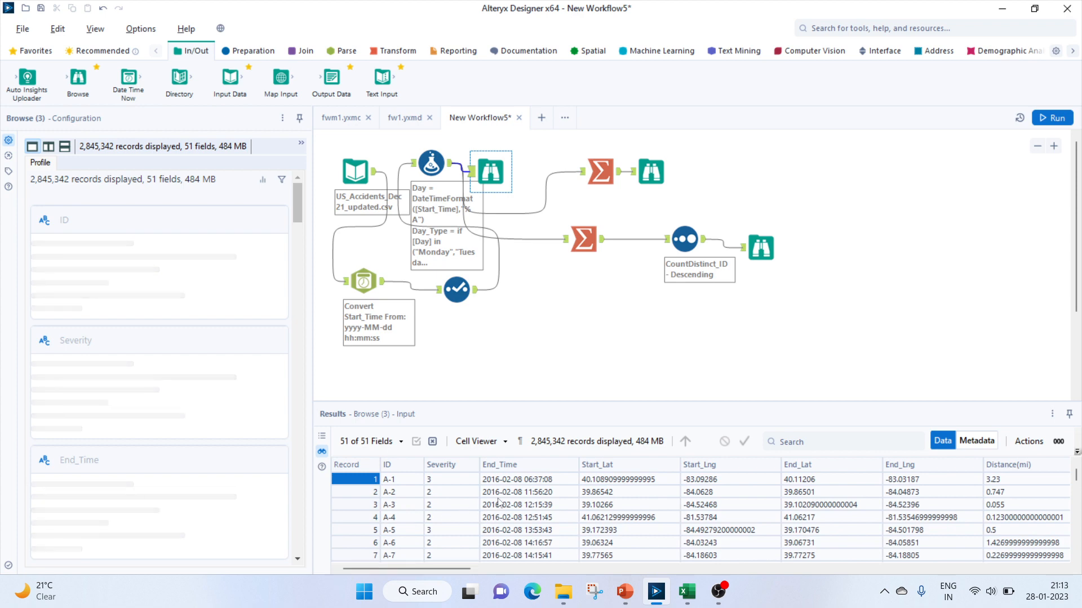
{"action": "left_click", "coordinate": [521, 484]}
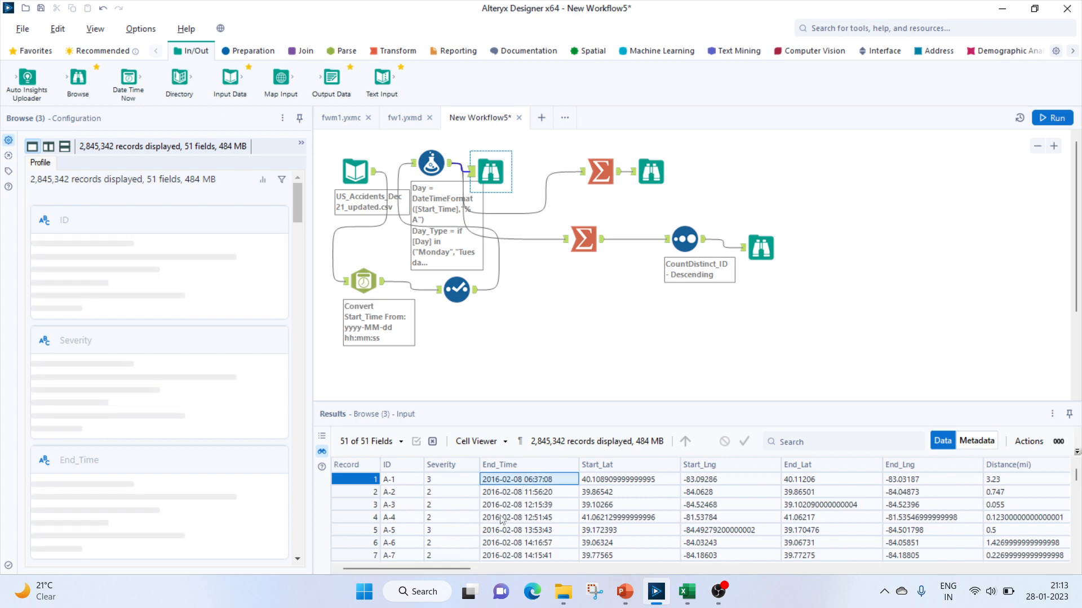
{"action": "left_click_drag", "start_coordinate": [443, 568], "coordinate": [1065, 569]}
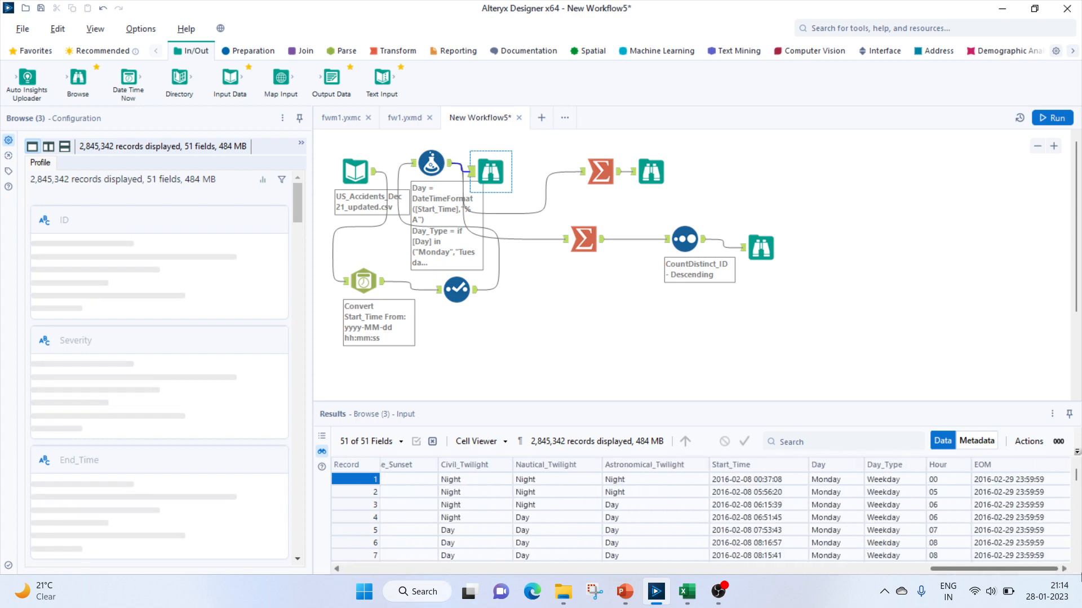
{"action": "left_click_drag", "start_coordinate": [1076, 474], "coordinate": [1000, 525]}
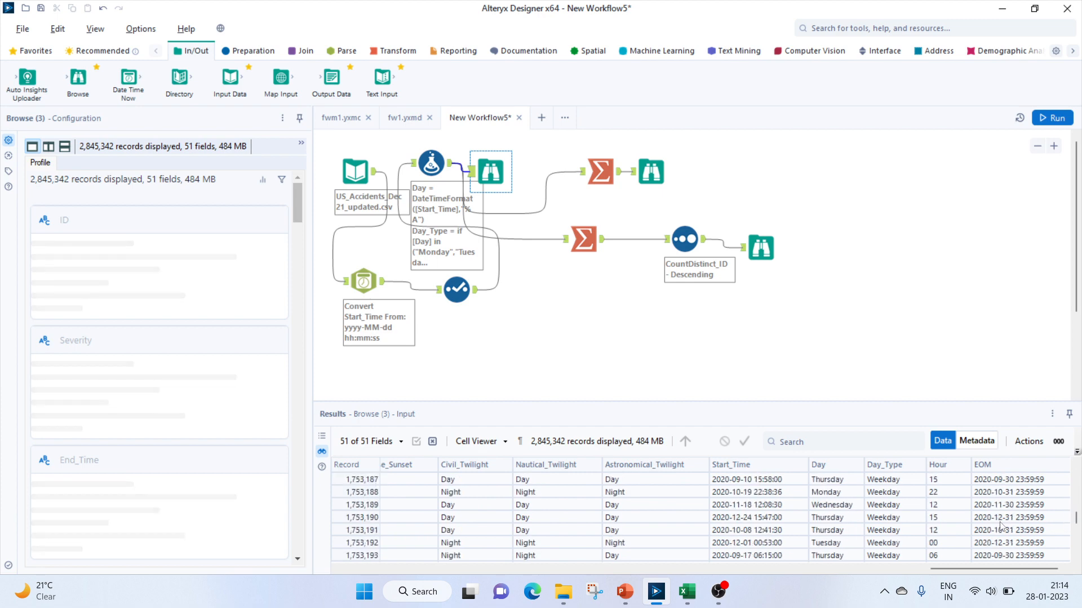
Inspect a selected record's fields by moving across the columns of the Browse output
{"action": "left_click", "coordinate": [1000, 522]}
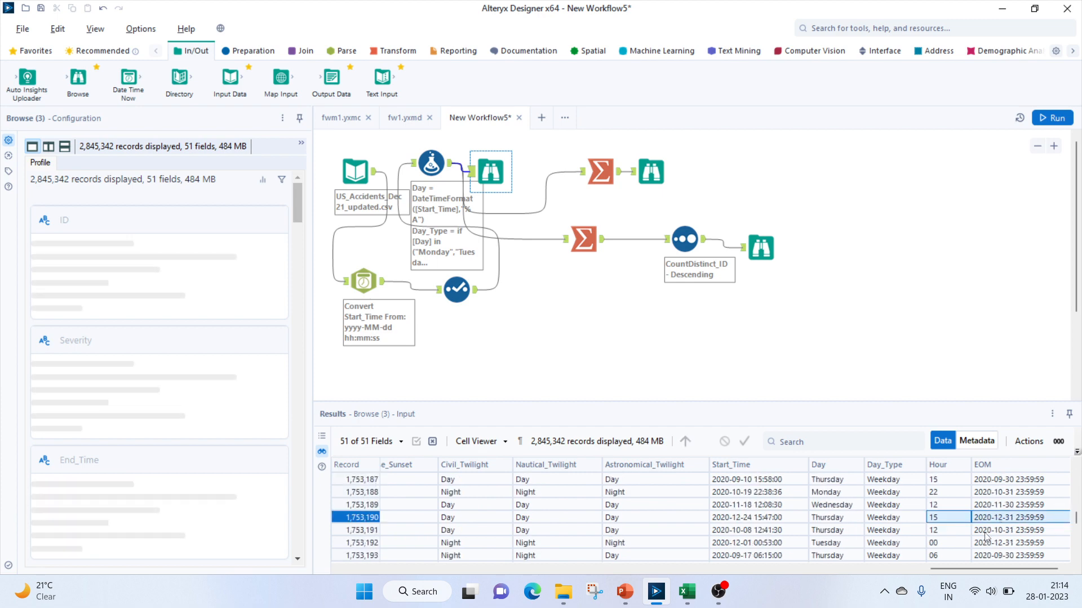
{"action": "key", "text": "Left"}
{"action": "key", "text": "Left"}
{"action": "key", "text": "Left"}
{"action": "key", "text": "Left"}
{"action": "key", "text": "Left"}
{"action": "key", "text": "Left"}
{"action": "key", "text": "Left"}
{"action": "key", "text": "Left"}
{"action": "key", "text": "Left"}
{"action": "key", "text": "Left"}
{"action": "key", "text": "Left"}
{"action": "key", "text": "Left"}
{"action": "key", "text": "Left"}
{"action": "key", "text": "Left"}
{"action": "key", "text": "Left"}
{"action": "key", "text": "Left"}
{"action": "key", "text": "Left"}
{"action": "key", "text": "Left"}
{"action": "key", "text": "Left"}
{"action": "key", "text": "Left"}
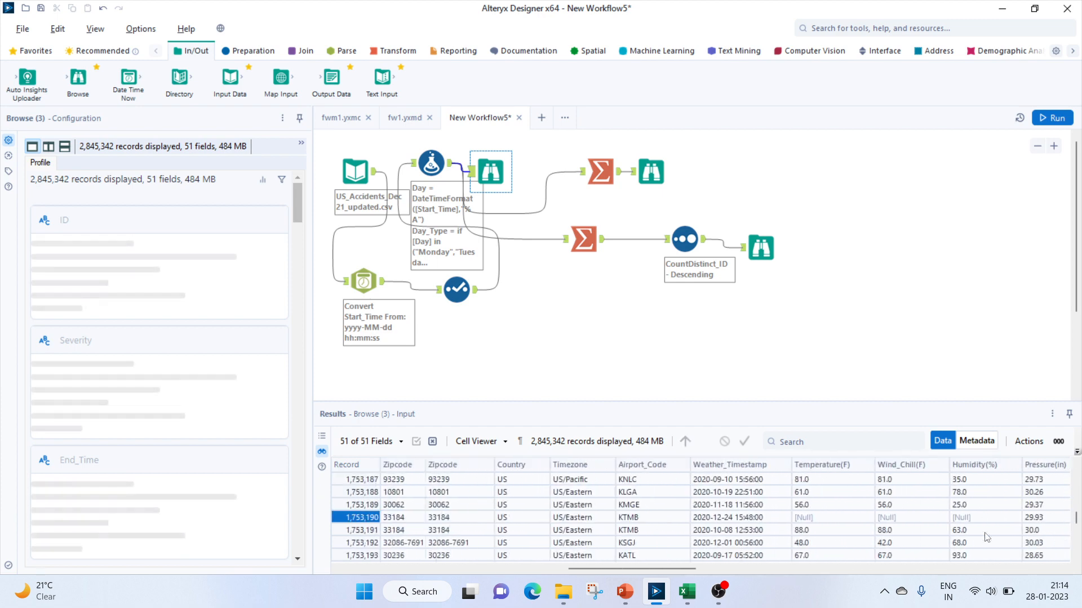
{"action": "key", "text": "Left"}
{"action": "key", "text": "Left"}
{"action": "key", "text": "Left"}
{"action": "key", "text": "Left"}
{"action": "key", "text": "Left"}
{"action": "key", "text": "Left"}
{"action": "key", "text": "Left"}
{"action": "key", "text": "Left"}
{"action": "key", "text": "Left"}
{"action": "key", "text": "Left"}
{"action": "key", "text": "Left"}
{"action": "key", "text": "Left"}
{"action": "key", "text": "Left"}
{"action": "key", "text": "Left"}
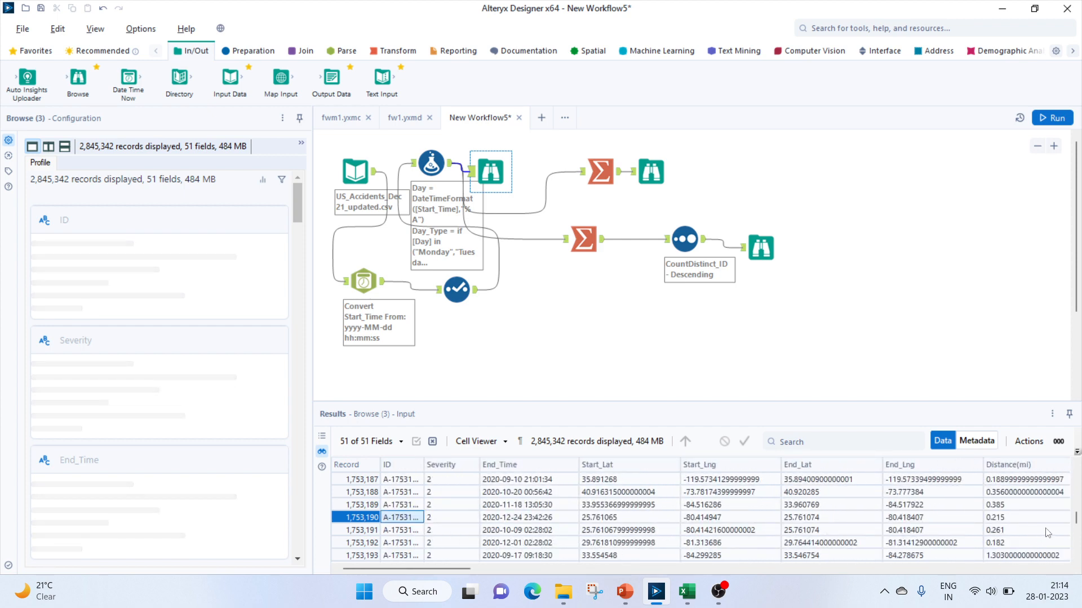
{"action": "left_click", "coordinate": [515, 523]}
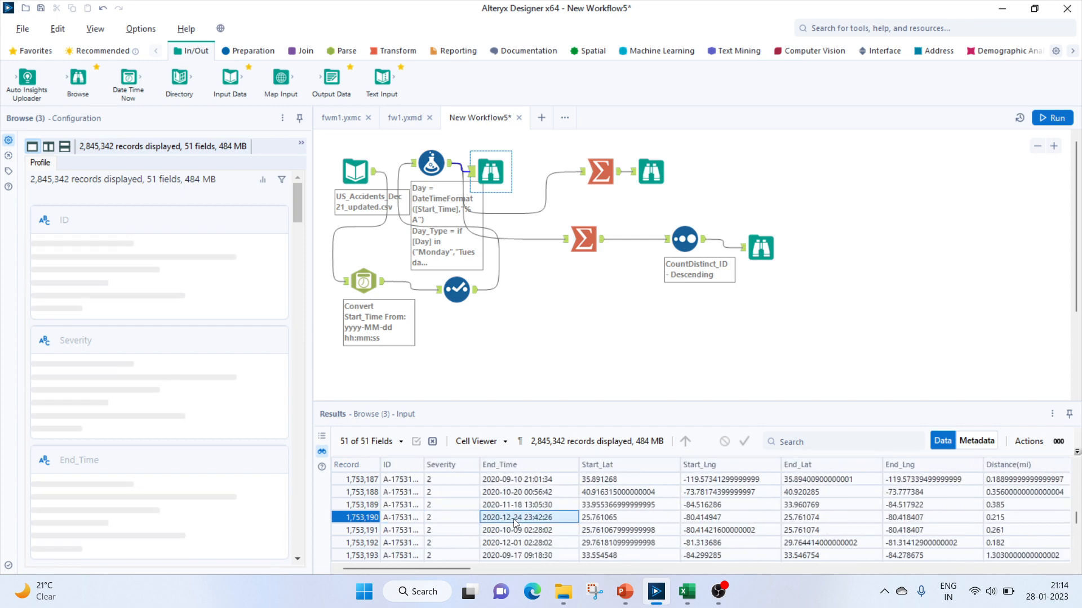
Switch to PowerPoint to review the questions slide, then return to the workflow
{"action": "left_click", "coordinate": [621, 597]}
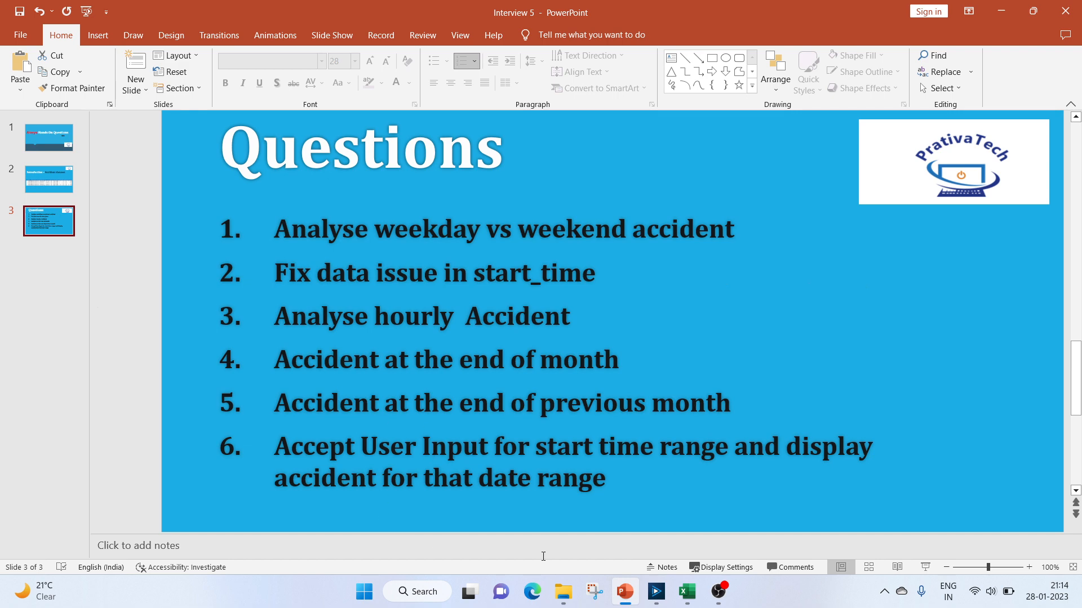
{"action": "left_click", "coordinate": [656, 591]}
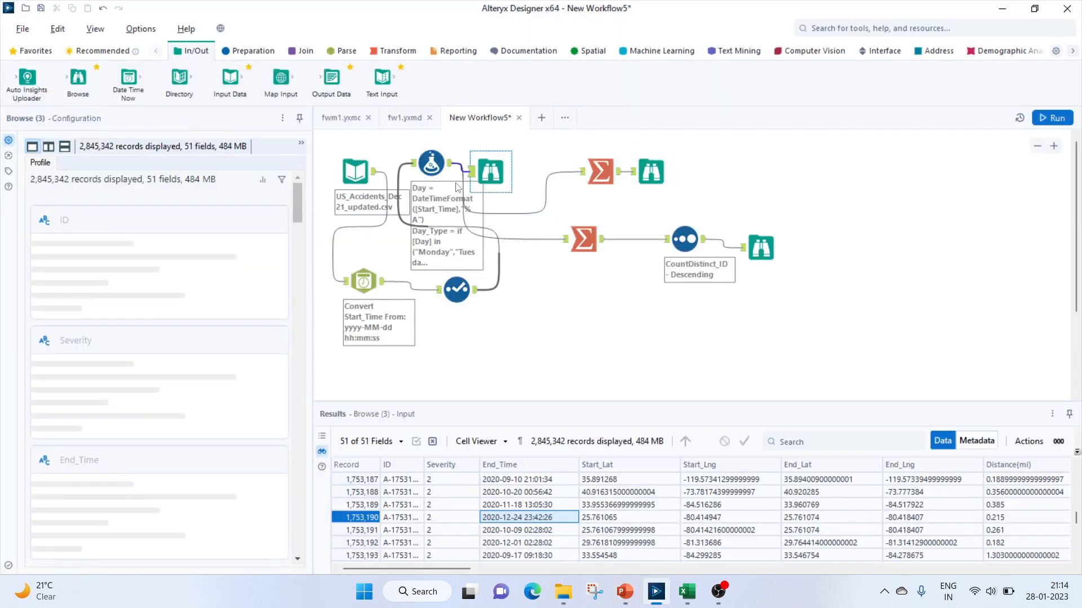
Add a new EOPM column to the Formula tool, pasting in a copy of the EOM expression
{"action": "left_click", "coordinate": [442, 242]}
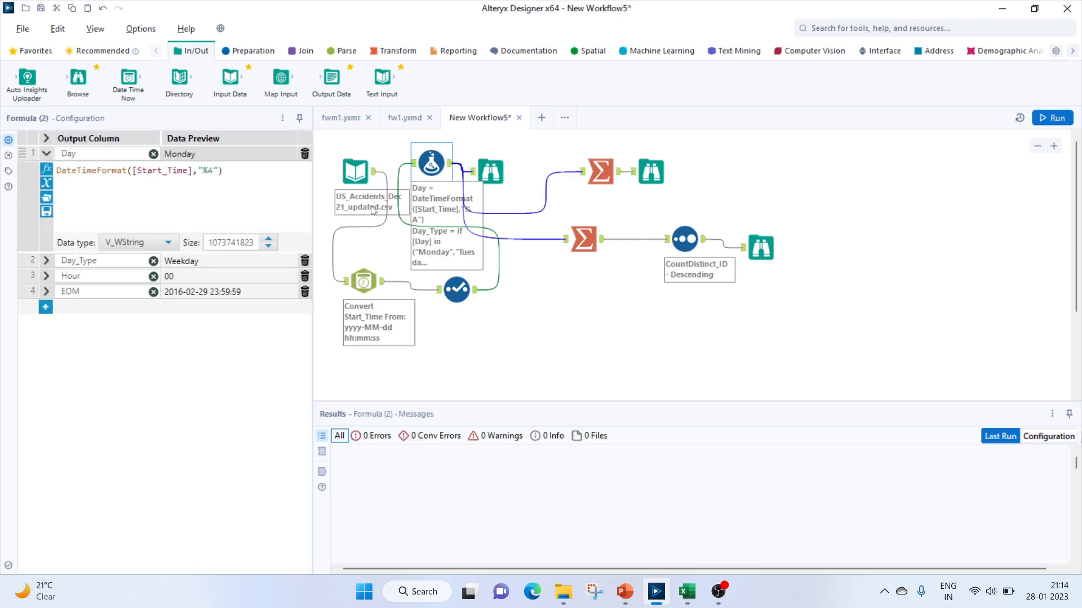
{"action": "left_click", "coordinate": [48, 294]}
{"action": "left_click_drag", "start_coordinate": [257, 310], "coordinate": [54, 319]}
{"action": "key", "text": "ctrl+c"}
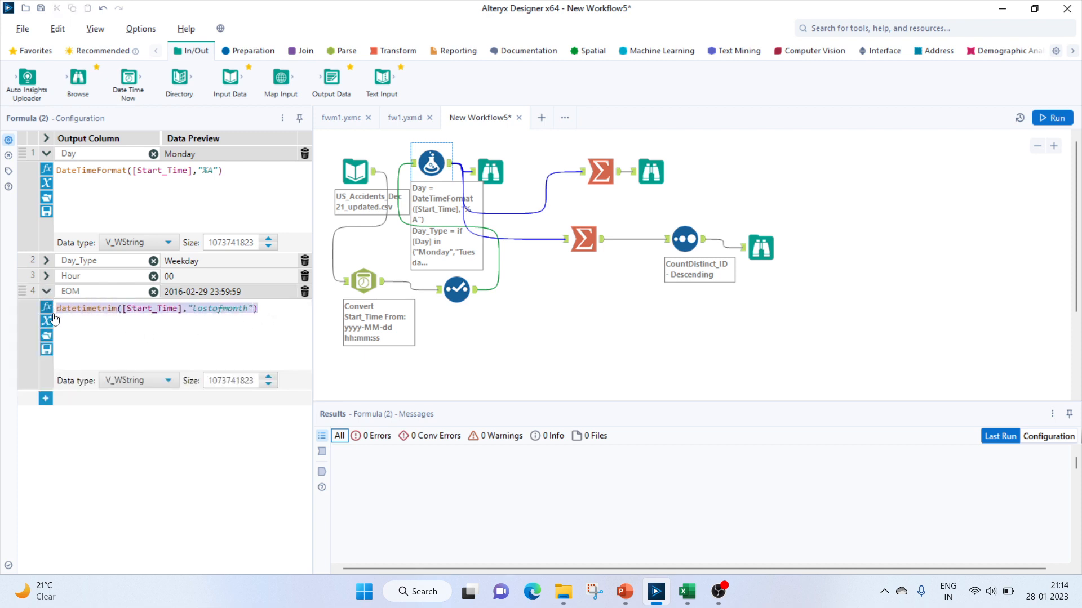
{"action": "left_click", "coordinate": [47, 401]}
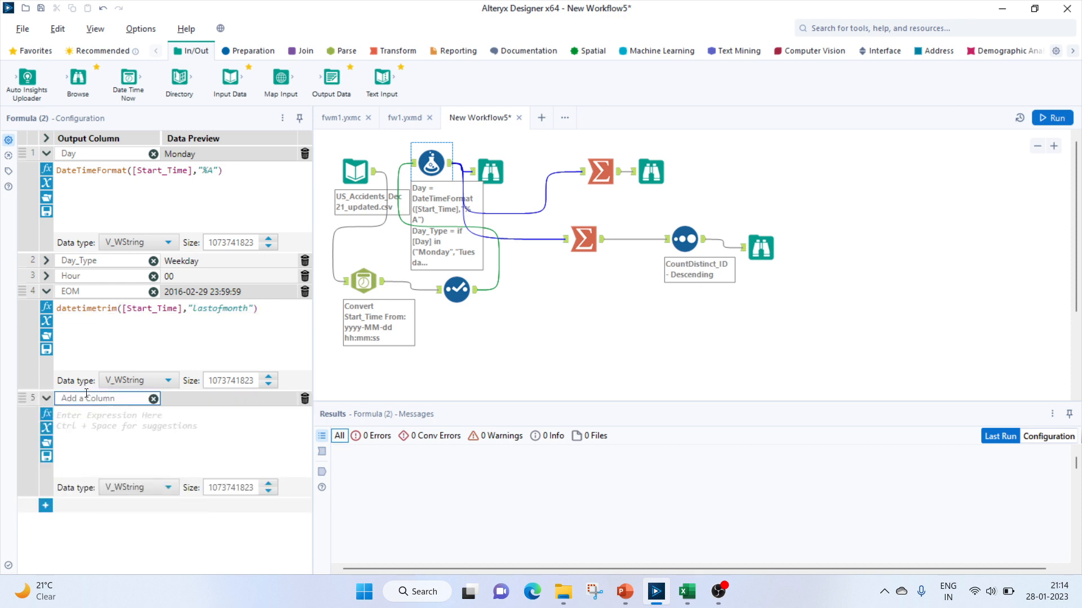
{"action": "type", "text": "EOPM"}
{"action": "left_click", "coordinate": [110, 413]}
{"action": "key", "text": "ctrl+v"}
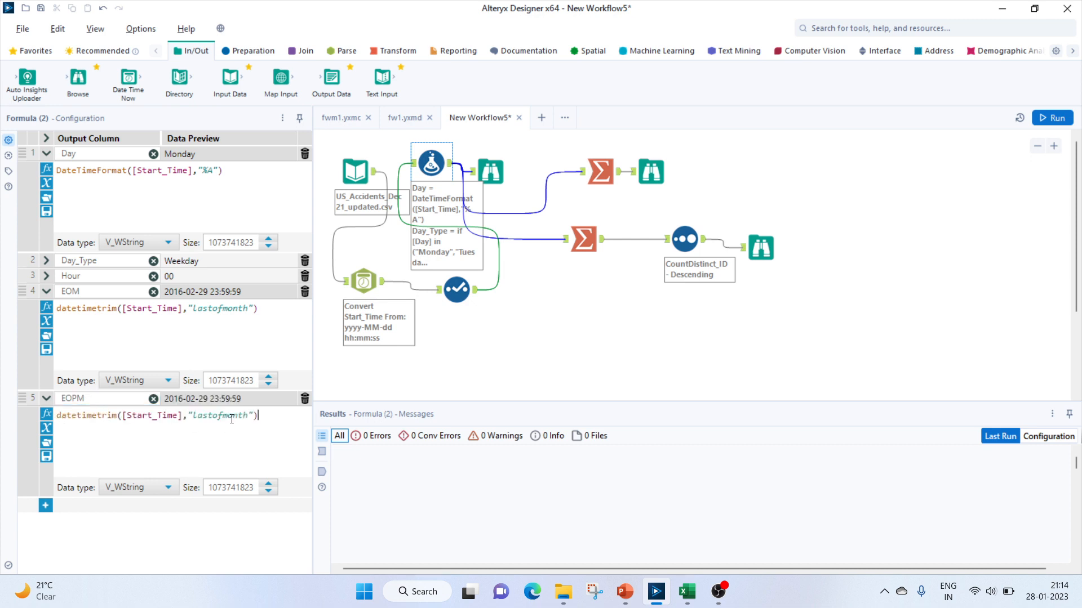
{"action": "left_click", "coordinate": [57, 416]}
{"action": "key", "text": "Return"}
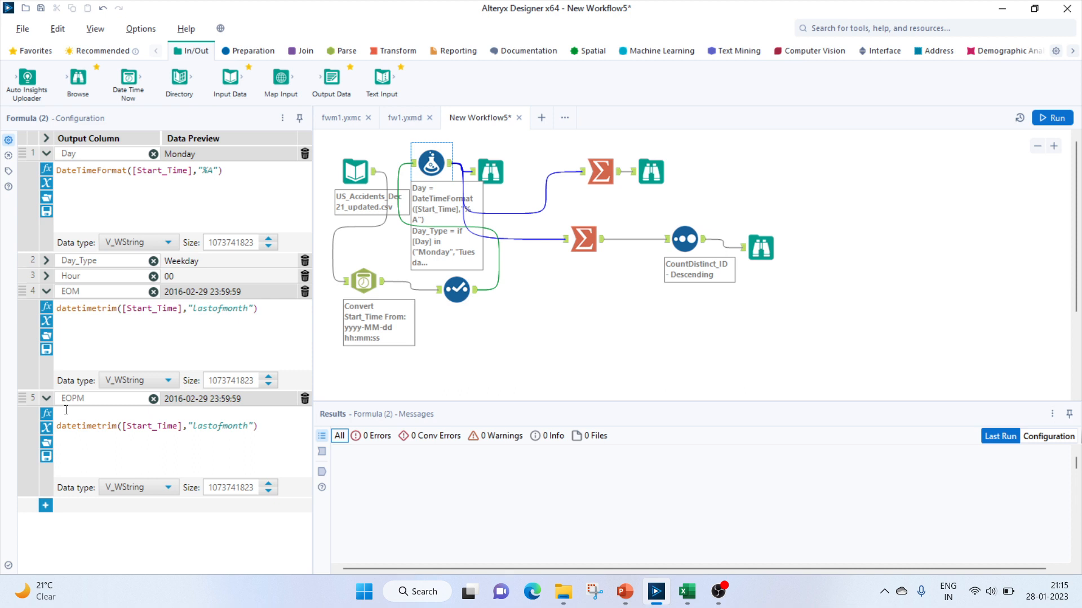
Wrap the EOPM expression as datetimeadd(datetimetrim([Start_Time],"lastofmonth"),-1,"months") and run the workflow
{"action": "type", "text": "datet"}
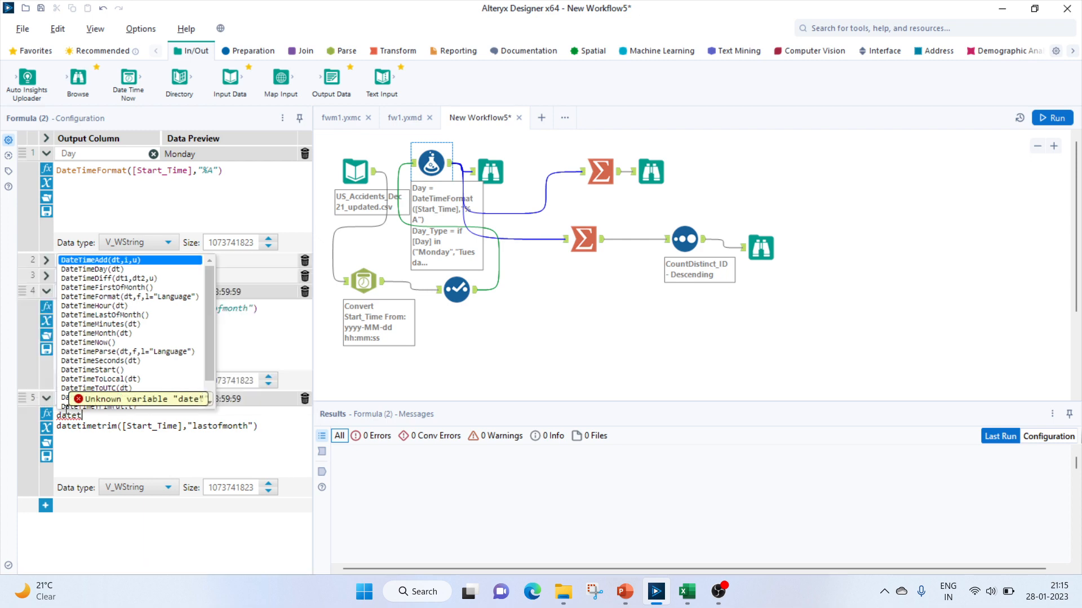
{"action": "type", "text": "imeadd"}
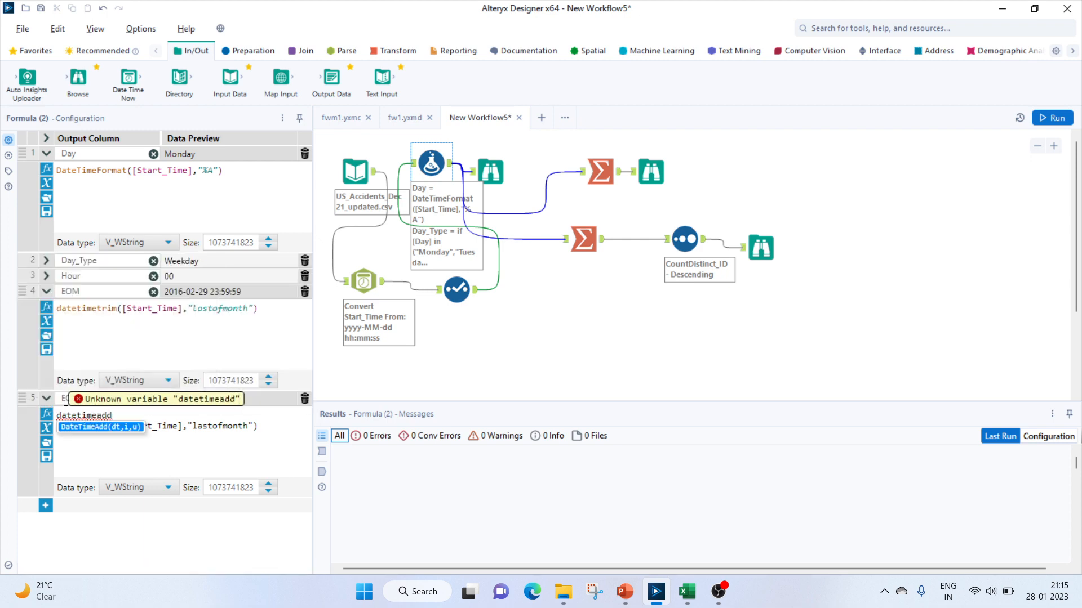
{"action": "type", "text": "("}
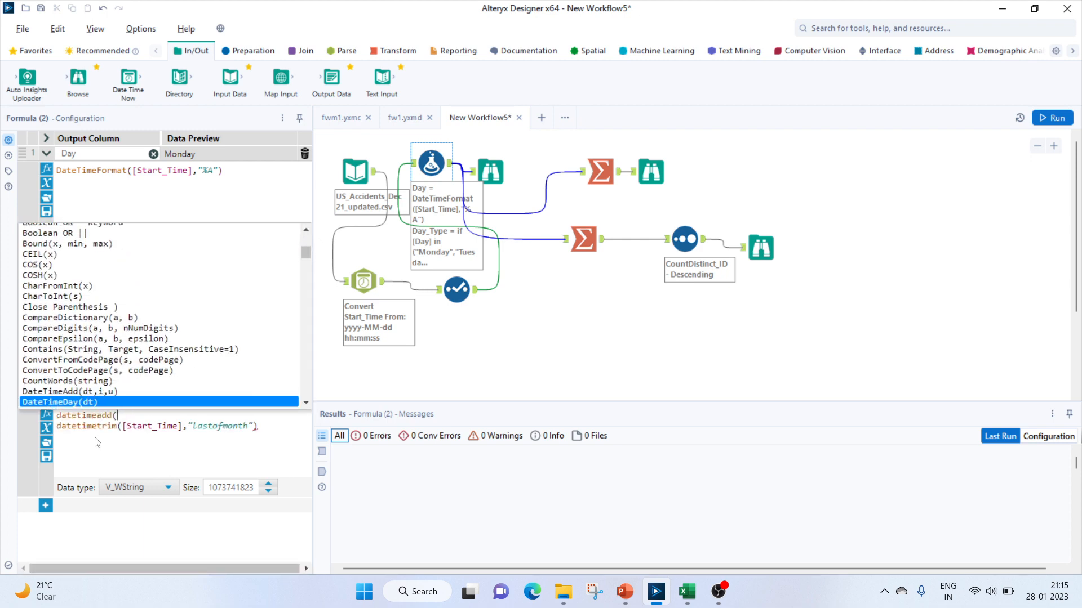
{"action": "left_click", "coordinate": [109, 450]}
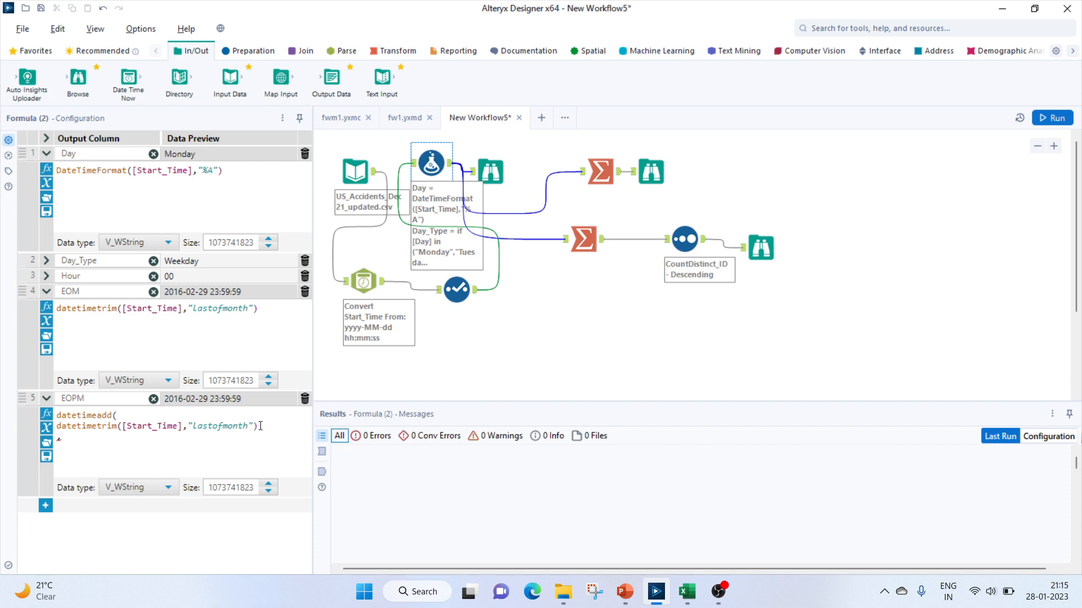
{"action": "type", "text": "1,\"months\")"}
{"action": "left_click", "coordinate": [1051, 119]}
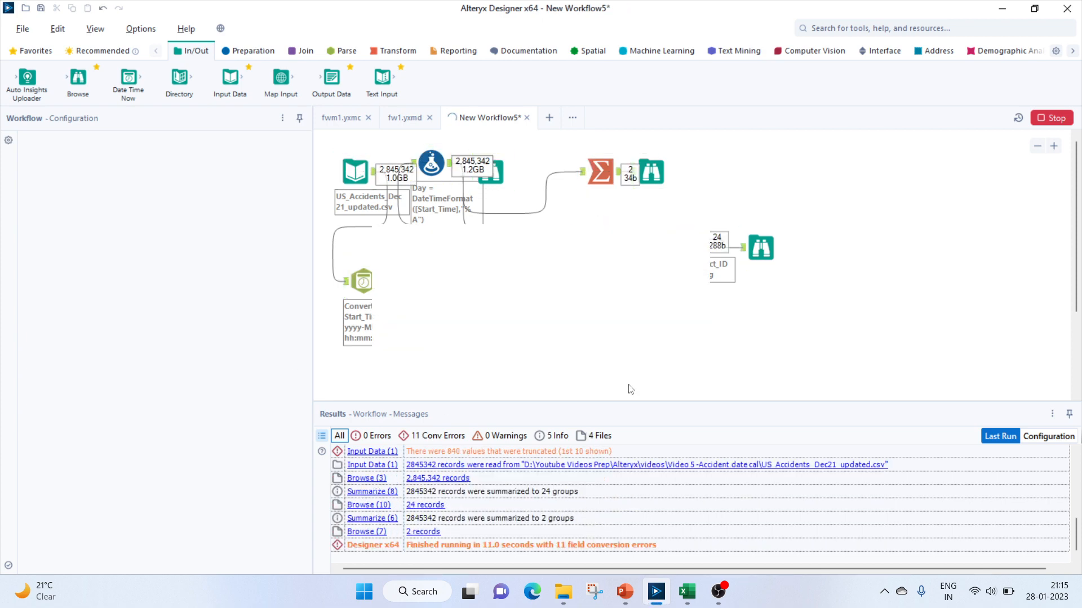
Check the EOPM values against Start_Time in the Browse output
{"action": "key", "text": "Return"}
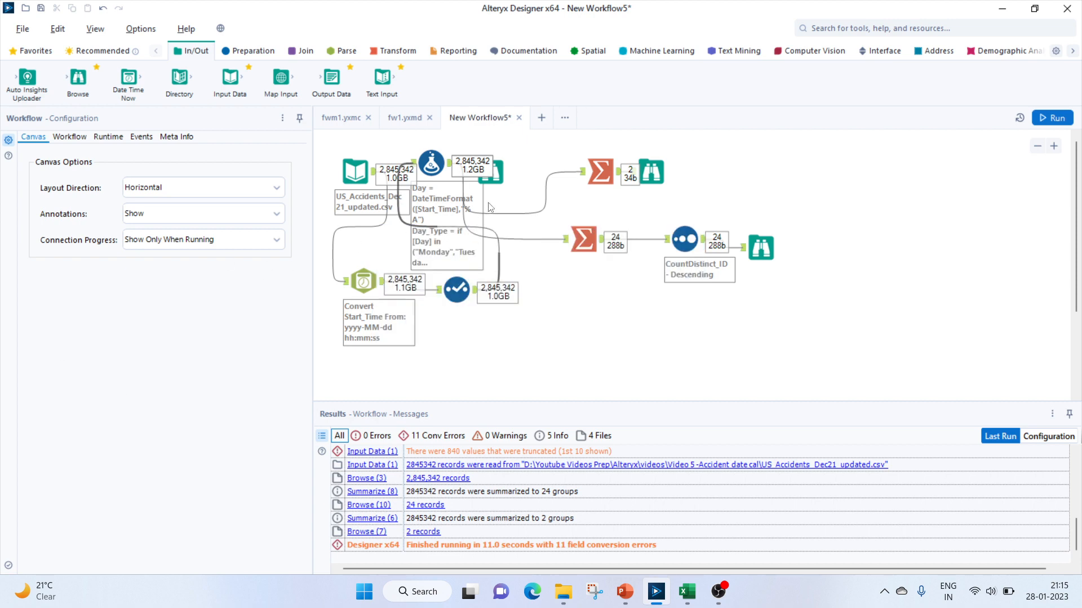
{"action": "left_click", "coordinate": [495, 177]}
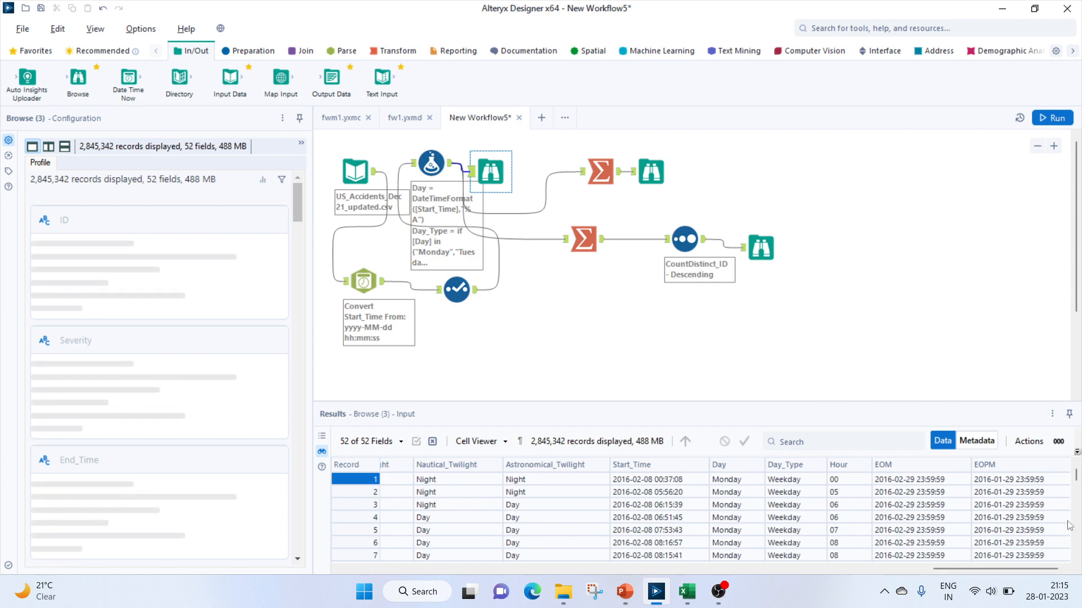
{"action": "left_click", "coordinate": [1020, 483]}
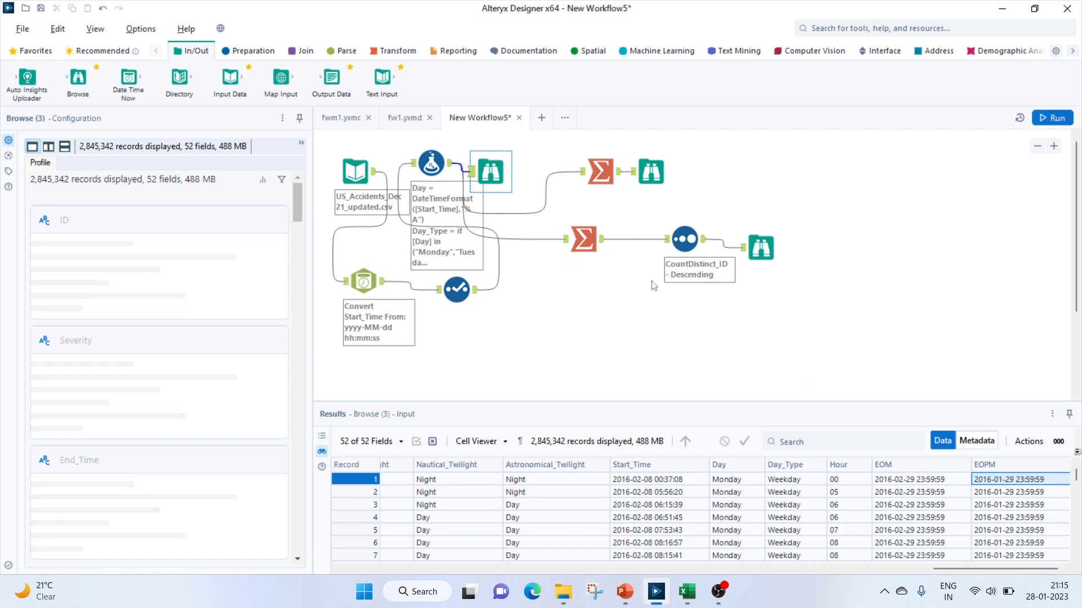
Change the EOPM expression to datetimeadd(datetimetrim([Start_Time],"firstofmonth"),-1,"days") and run the workflow
{"action": "left_click", "coordinate": [431, 165]}
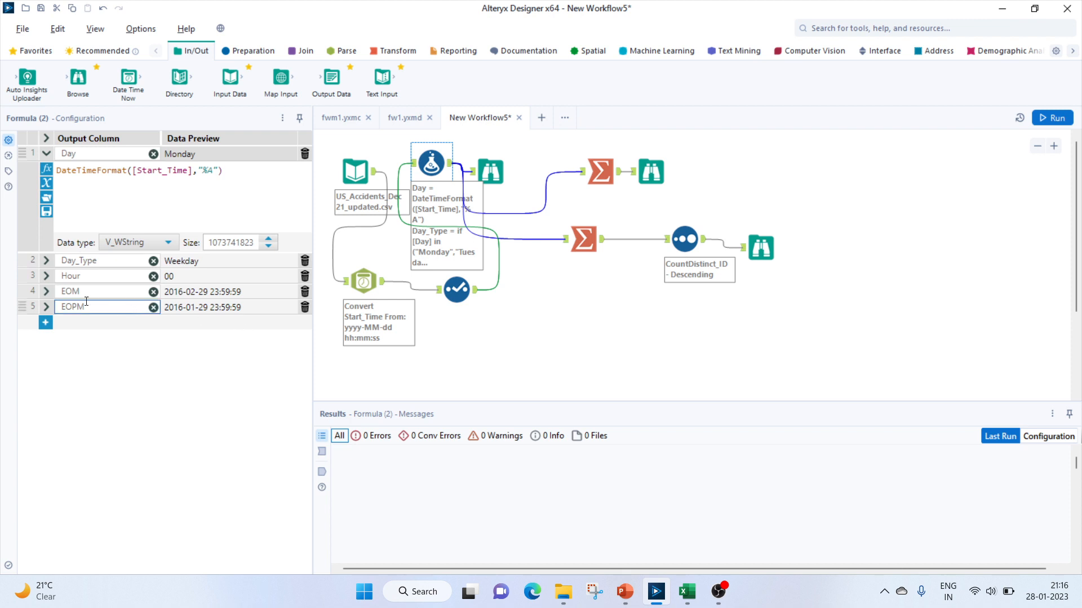
{"action": "left_click", "coordinate": [86, 302]}
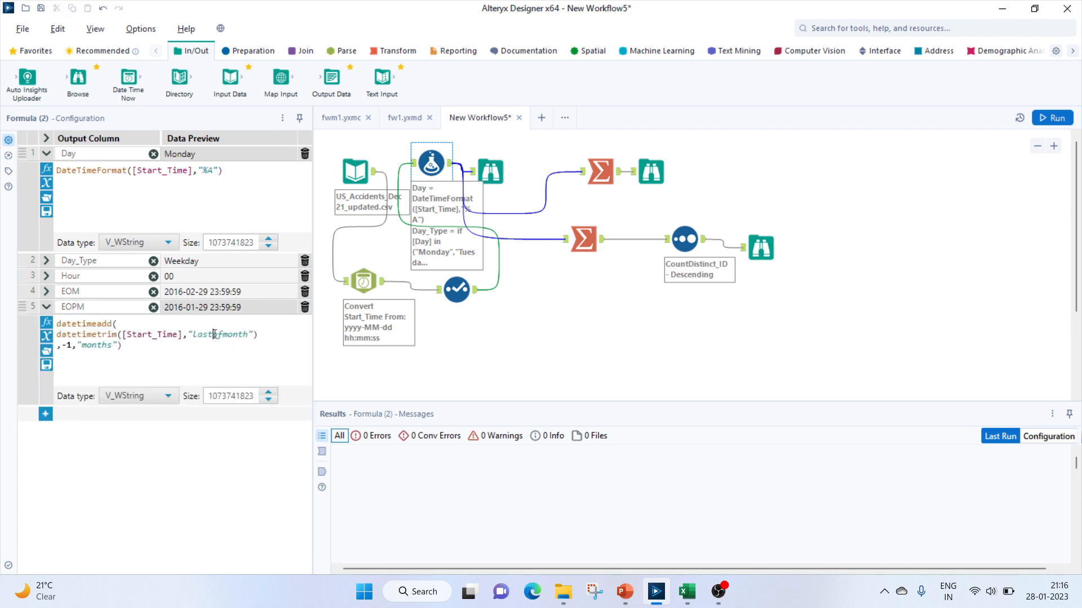
{"action": "key", "text": "BackSpace"}
{"action": "key", "text": "BackSpace"}
{"action": "key", "text": "BackSpace"}
{"action": "key", "text": "BackSpace"}
{"action": "type", "text": "first"}
{"action": "left_click", "coordinate": [113, 346]}
{"action": "key", "text": "BackSpace"}
{"action": "key", "text": "BackSpace"}
{"action": "key", "text": "BackSpace"}
{"action": "key", "text": "BackSpace"}
{"action": "key", "text": "BackSpace"}
{"action": "key", "text": "BackSpace"}
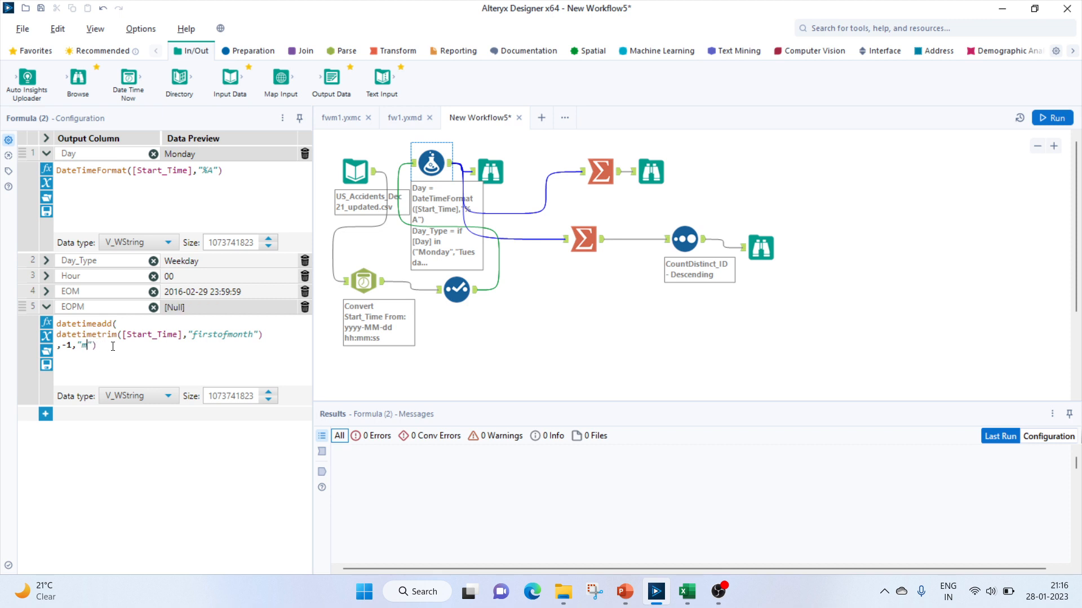
{"action": "type", "text": "days"}
{"action": "left_click", "coordinate": [1055, 118]}
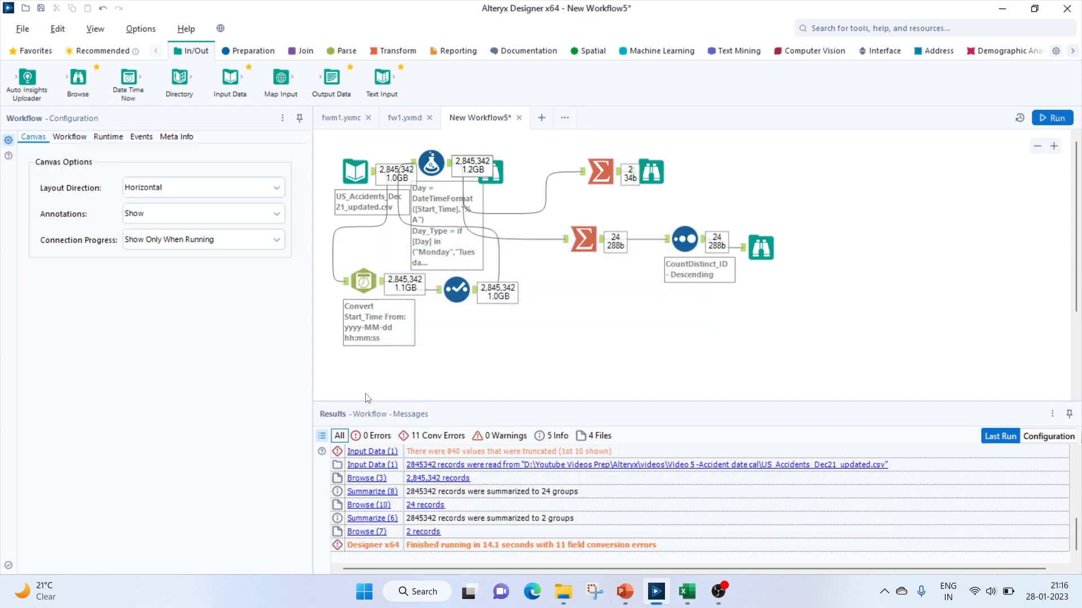
Scroll through the Browse output to check the updated EOPM column
{"action": "left_click", "coordinate": [493, 177]}
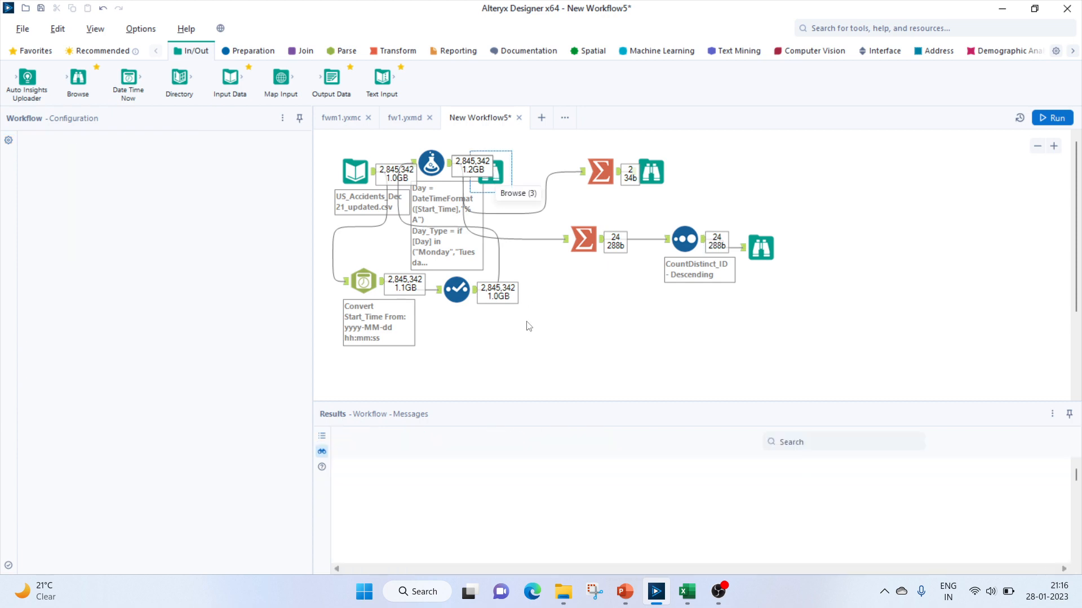
{"action": "left_click", "coordinate": [475, 482]}
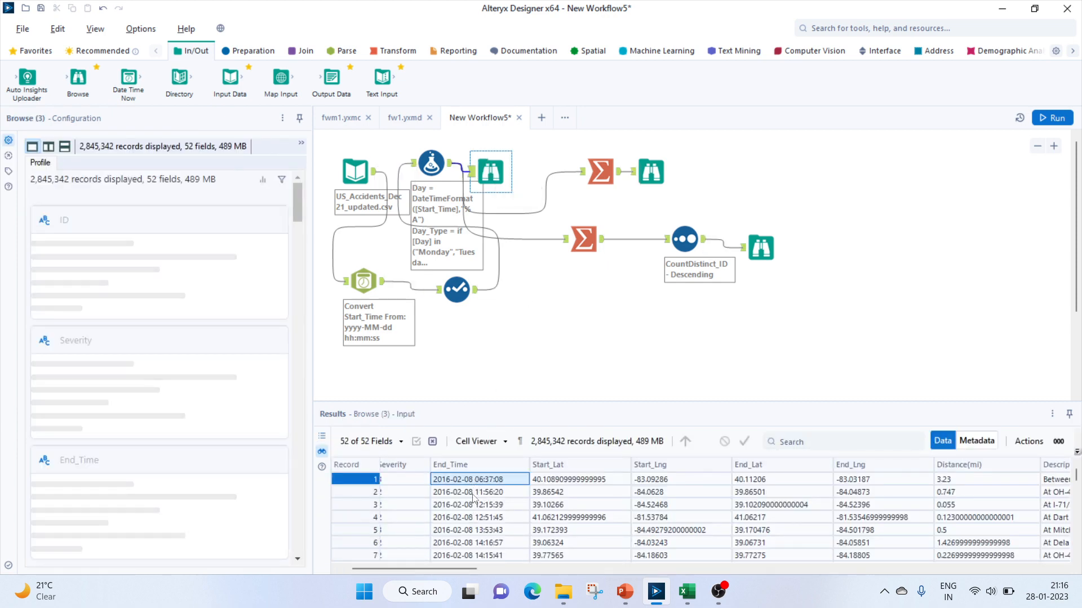
{"action": "left_click_drag", "start_coordinate": [445, 569], "coordinate": [1026, 569]}
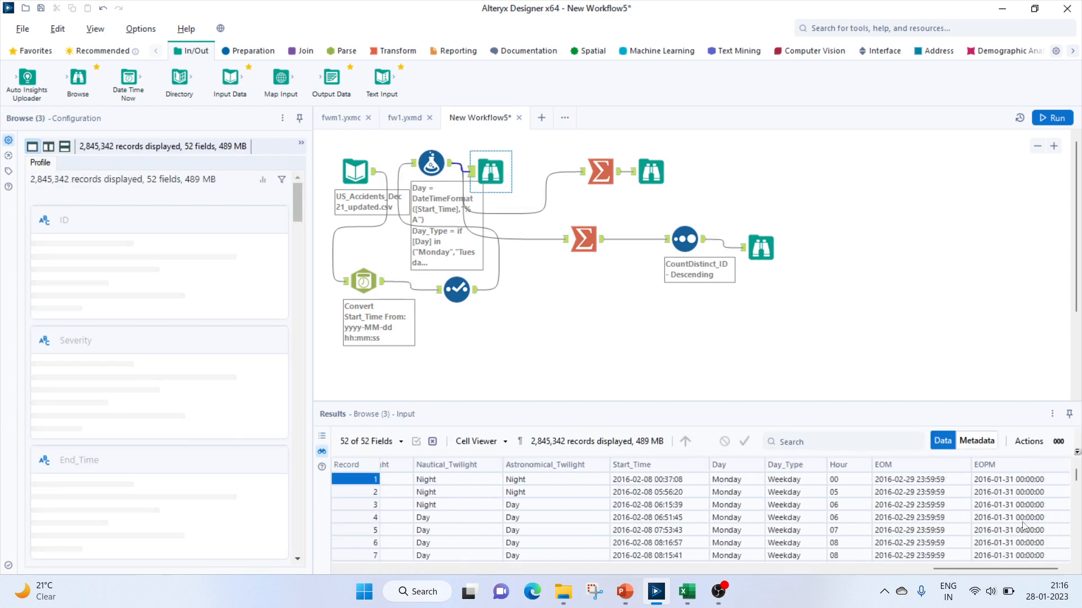
{"action": "left_click", "coordinate": [987, 480]}
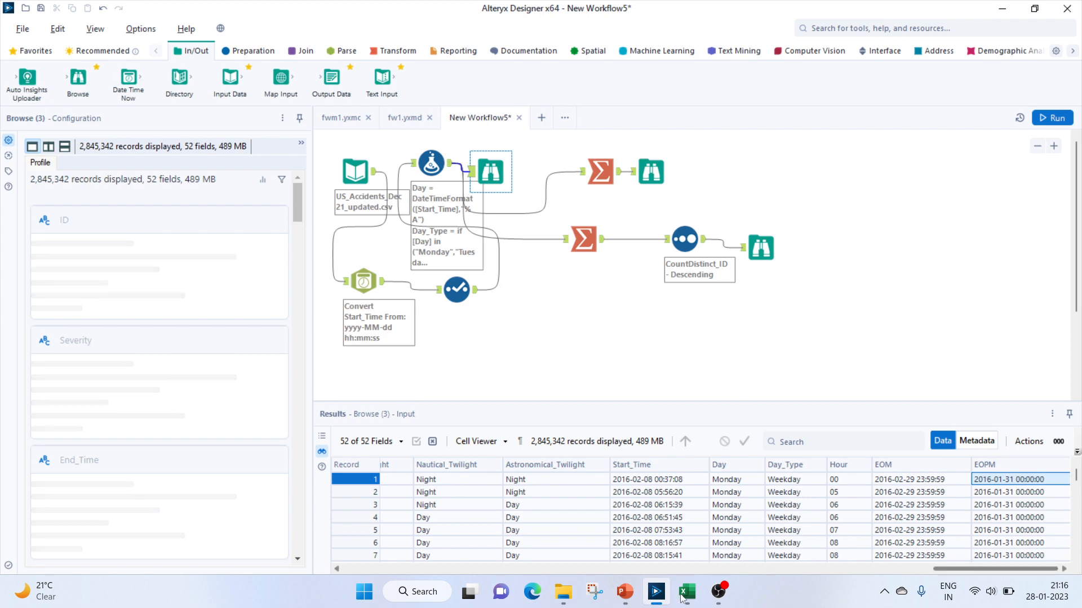
Review the questions slide in PowerPoint and return to the workflow's Browse output
{"action": "left_click", "coordinate": [624, 591]}
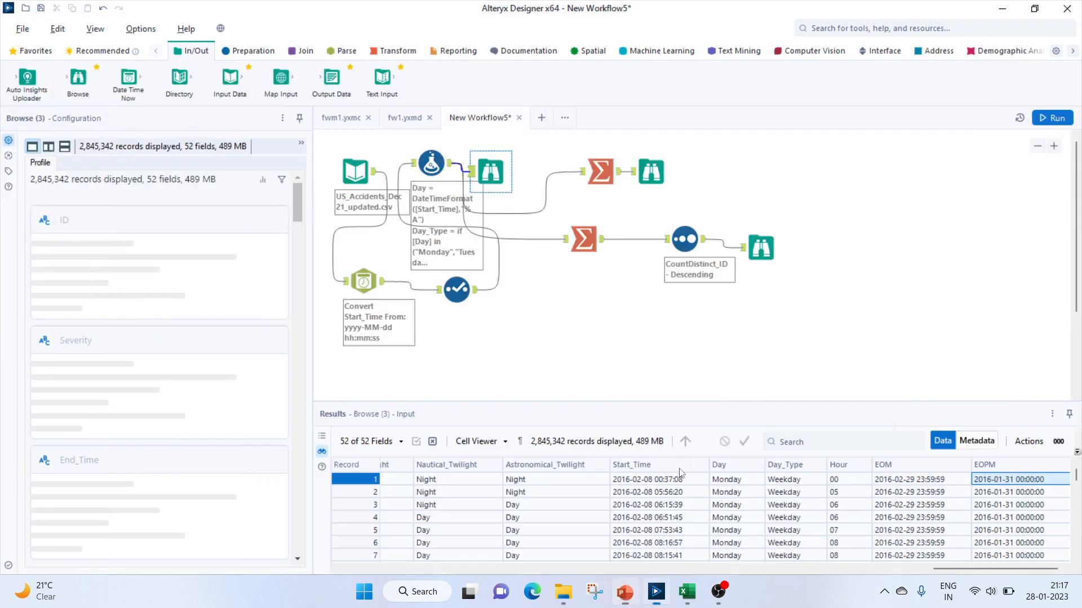
{"action": "left_click", "coordinate": [624, 591]}
{"action": "left_click", "coordinate": [494, 176]}
Open a new workflow and place a Macro Input tool from the Interface tools on the canvas
{"action": "left_click", "coordinate": [541, 117]}
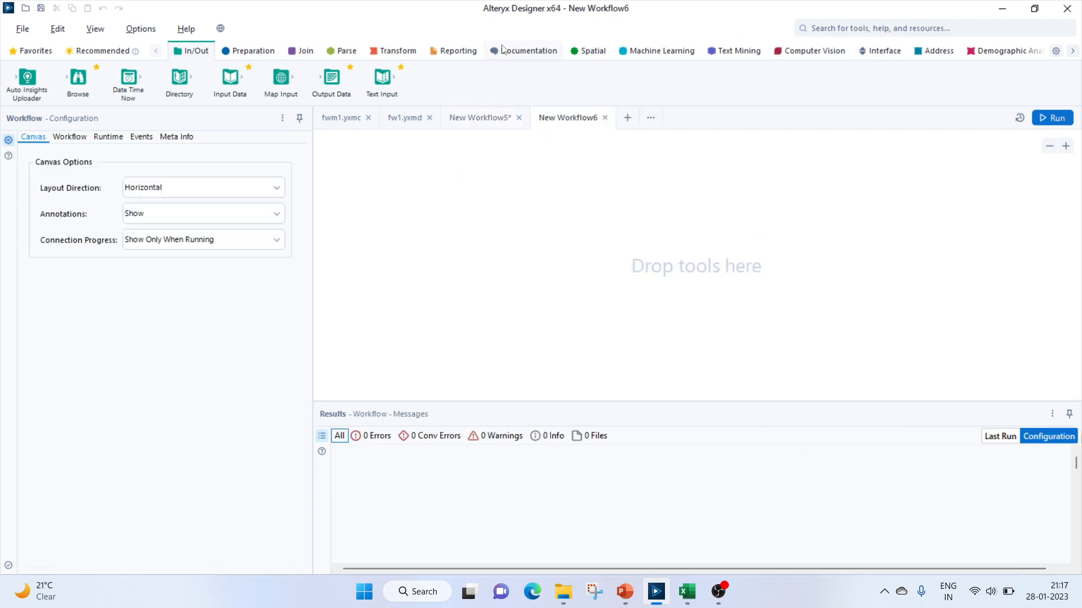
{"action": "left_click_drag", "start_coordinate": [382, 76], "coordinate": [355, 69]}
{"action": "left_click", "coordinate": [879, 52]}
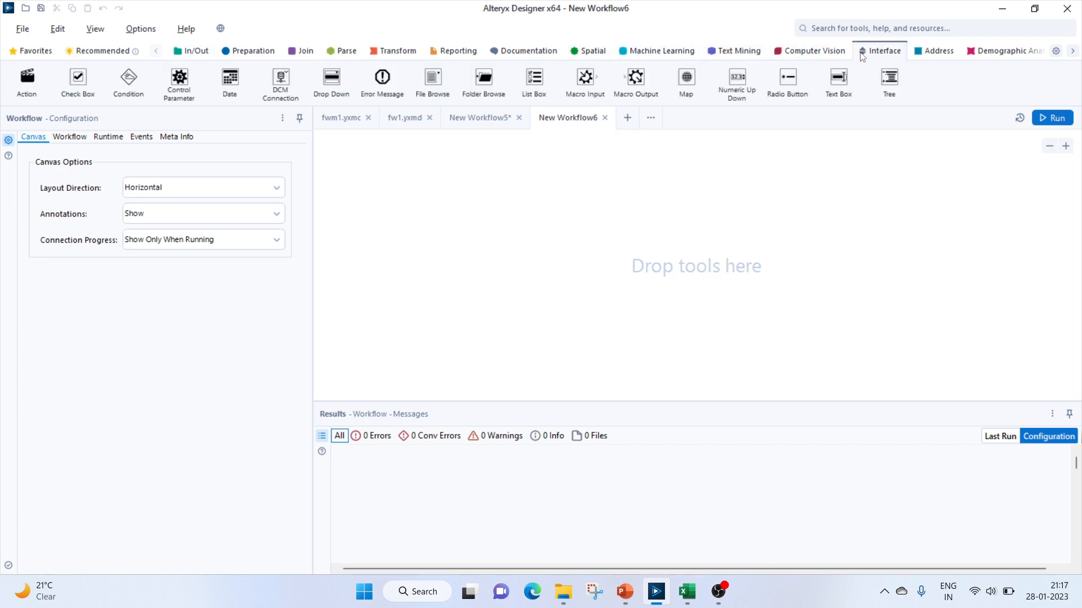
{"action": "left_click_drag", "start_coordinate": [635, 79], "coordinate": [673, 93]}
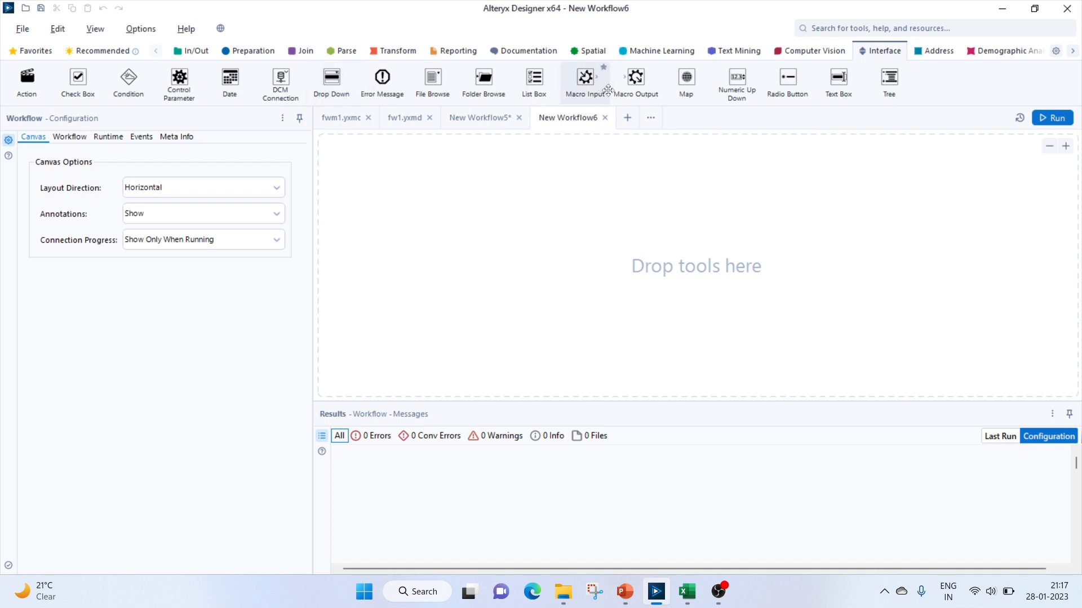
{"action": "left_click_drag", "start_coordinate": [585, 79], "coordinate": [430, 257]}
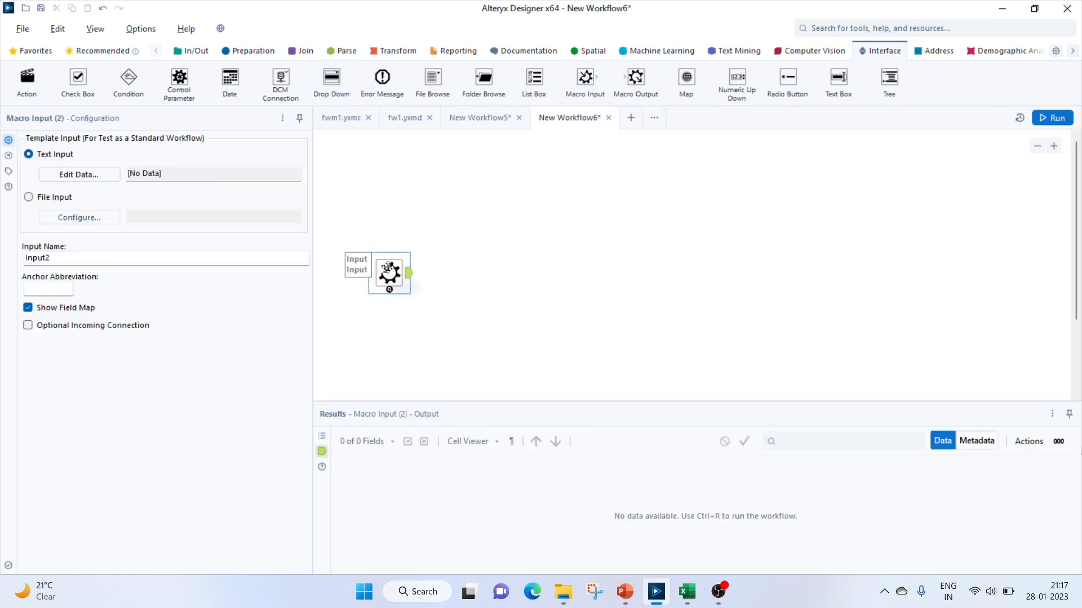
Define the Macro Input's template data as a User_Input column holding the value 2023-01-23
{"action": "left_click", "coordinate": [75, 176]}
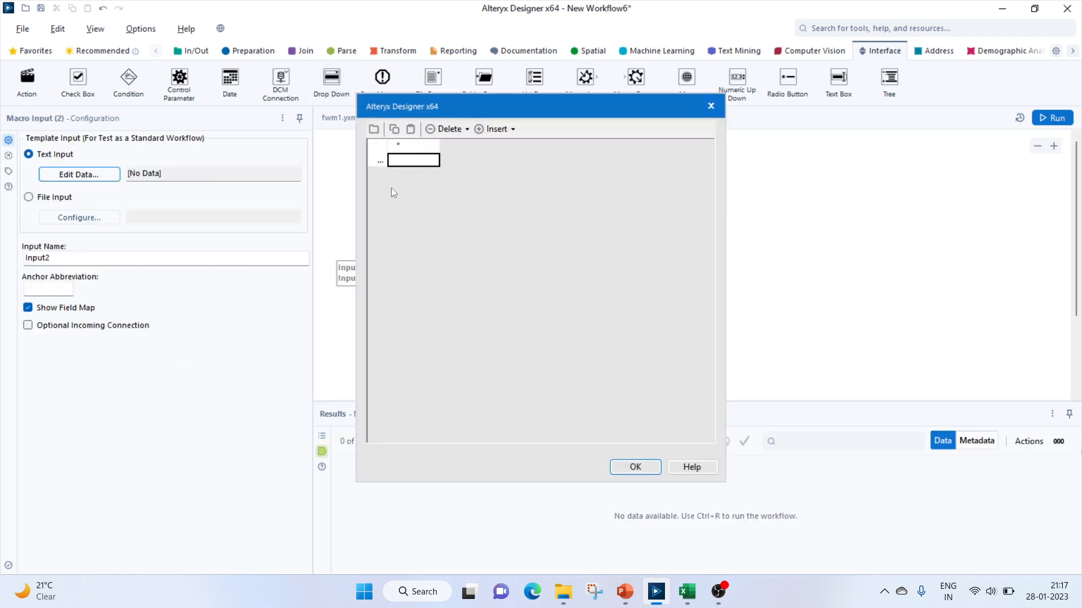
{"action": "left_click", "coordinate": [413, 147]}
{"action": "type", "text": "S"}
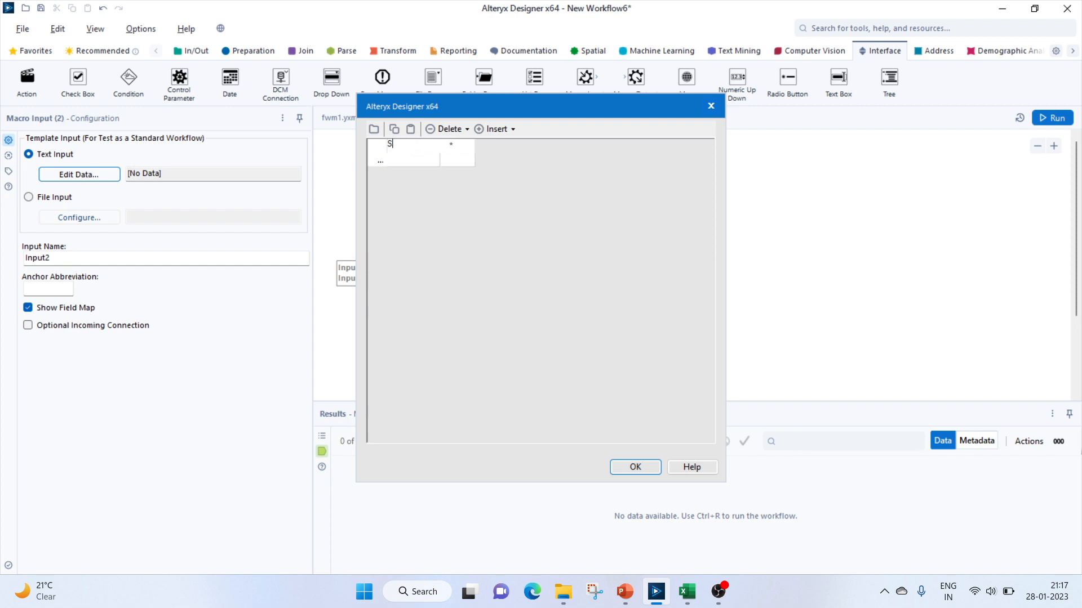
{"action": "type", "text": "ele"}
{"action": "key", "text": "BackSpace"}
{"action": "key", "text": "BackSpace"}
{"action": "key", "text": "BackSpace"}
{"action": "key", "text": "BackSpace"}
{"action": "key", "text": "BackSpace"}
{"action": "left_click", "coordinate": [414, 162]}
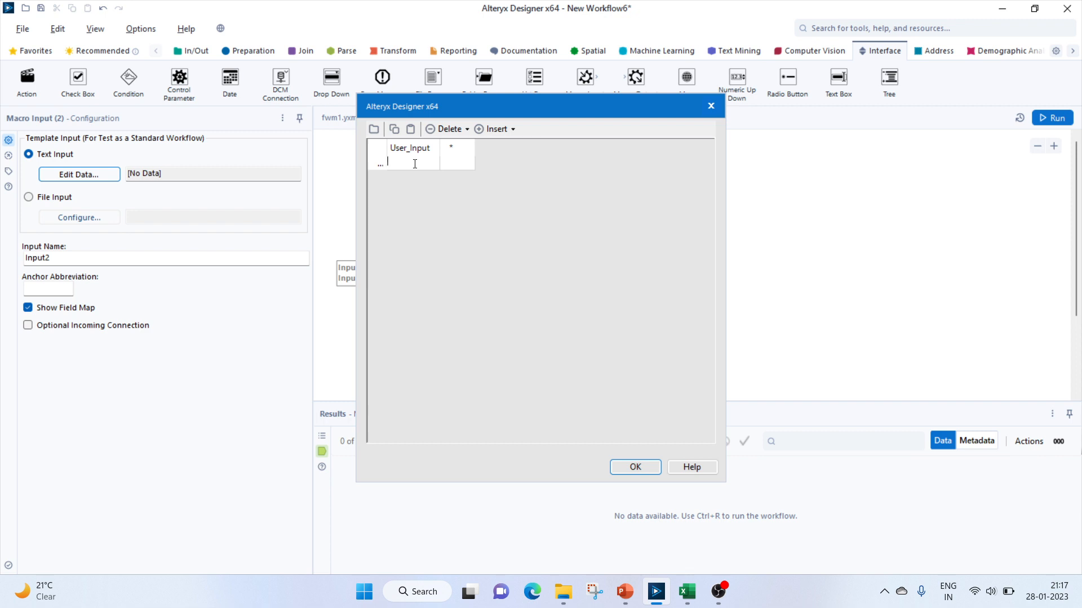
{"action": "type", "text": "2023"}
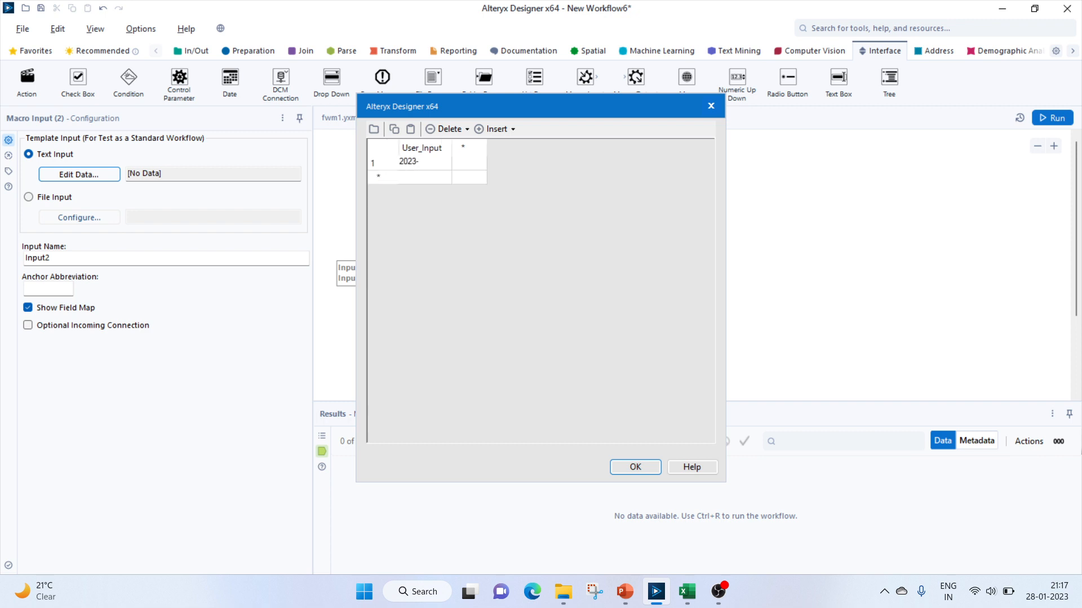
{"action": "type", "text": "-01-23"}
{"action": "left_click", "coordinate": [641, 468]}
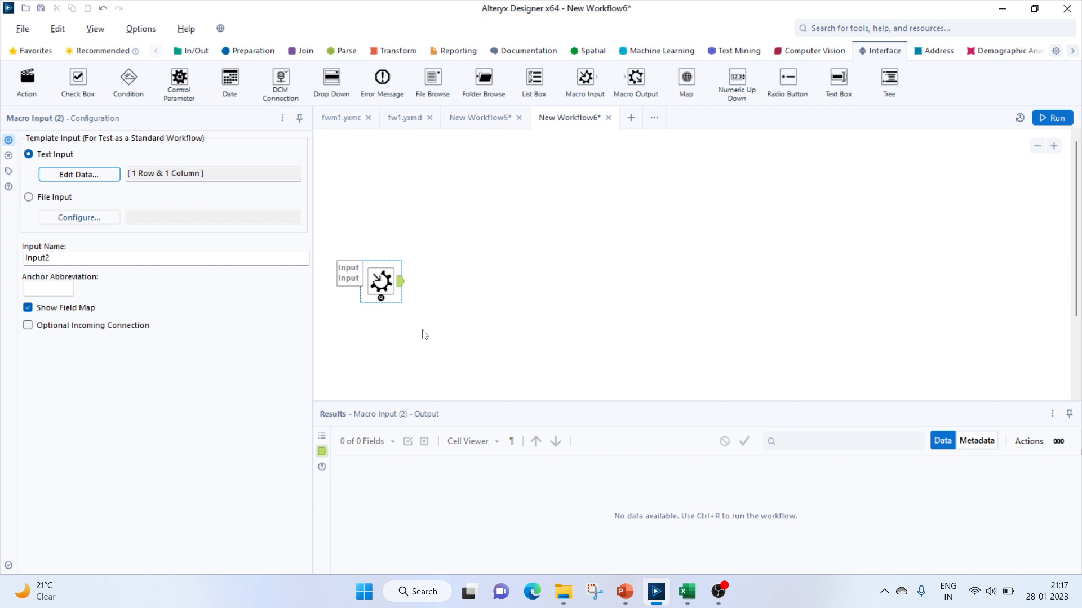
Add a Filter connected to the Macro Input with the custom condition [User_Input]="2023-01-23"
{"action": "left_click", "coordinate": [235, 53]}
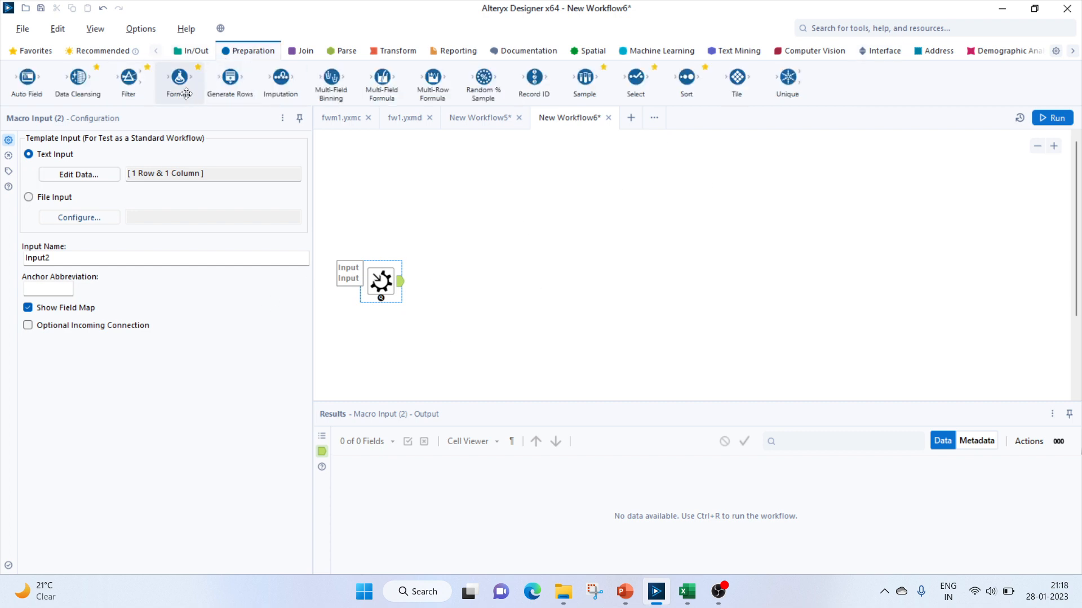
{"action": "left_click_drag", "start_coordinate": [130, 81], "coordinate": [454, 286]}
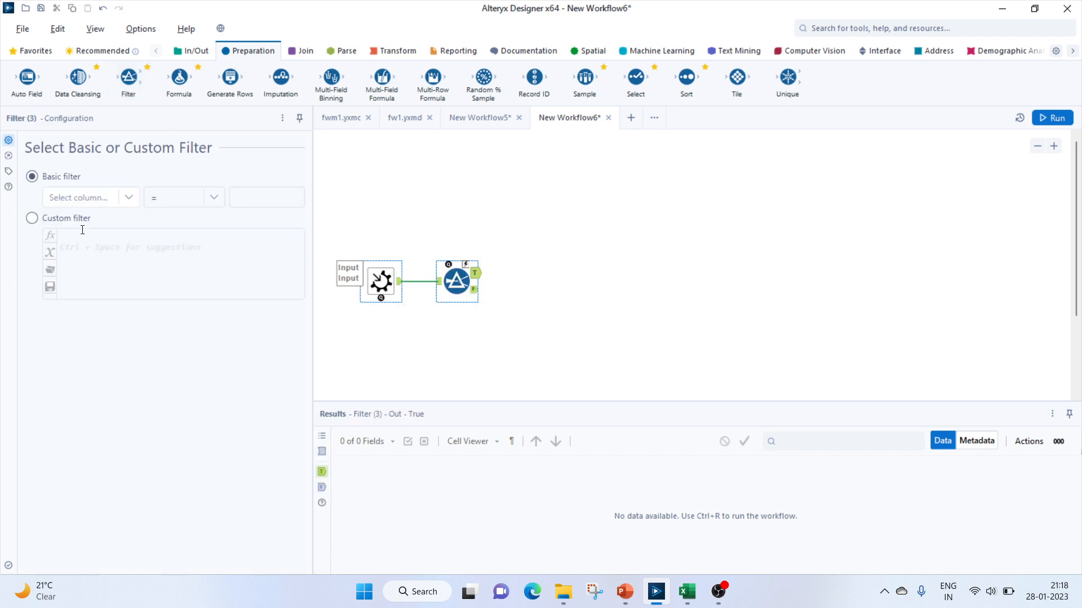
{"action": "left_click", "coordinate": [32, 218]}
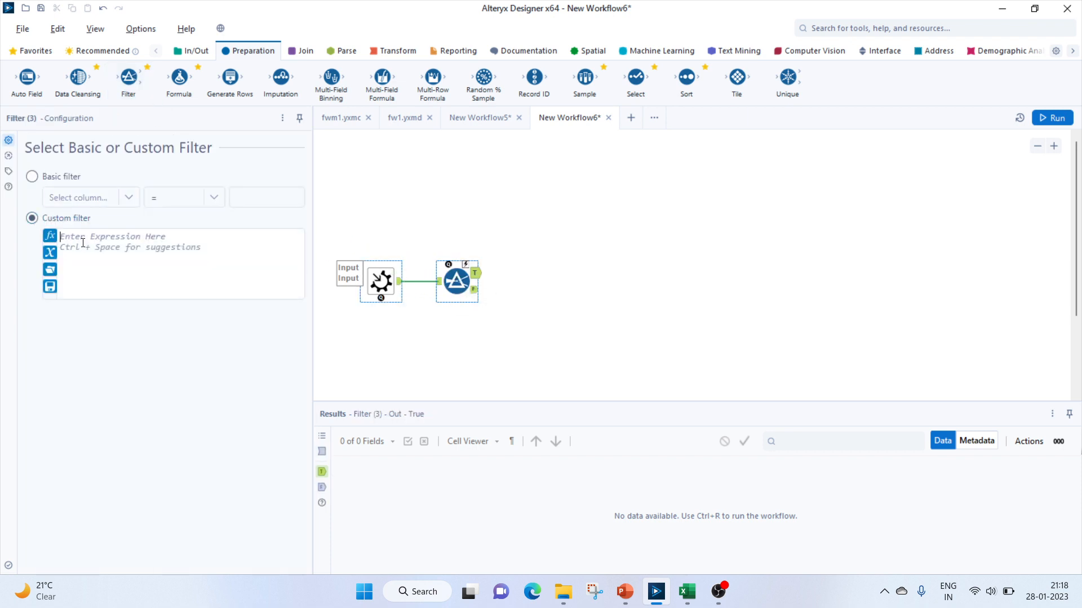
{"action": "type", "text": "["}
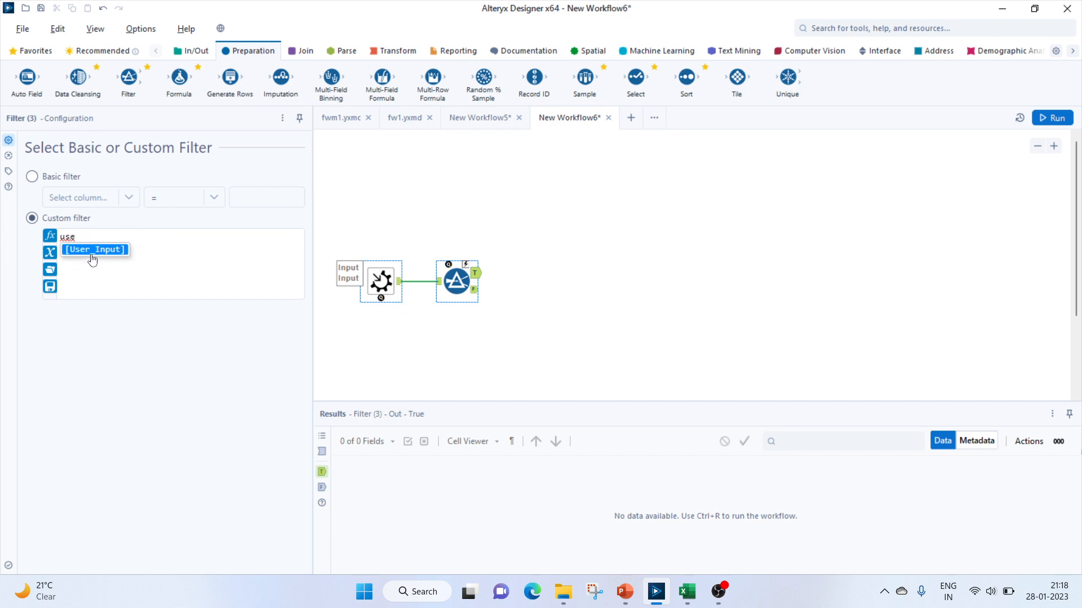
{"action": "double_click", "coordinate": [89, 254]}
{"action": "type", "text": "=\""}
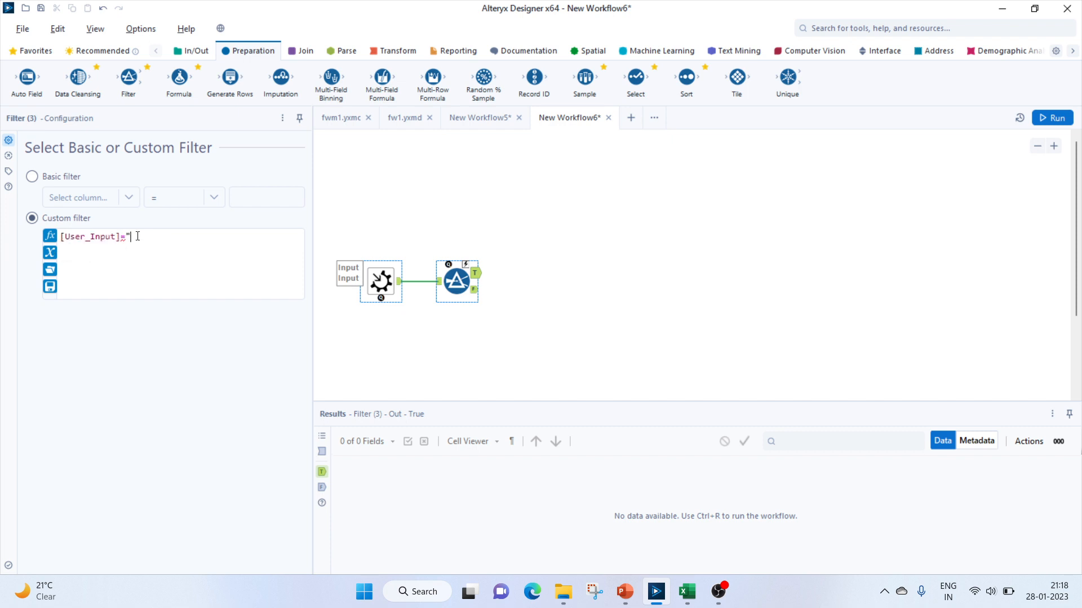
{"action": "type", "text": "2023-01-23\""}
{"action": "left_click", "coordinate": [491, 322]}
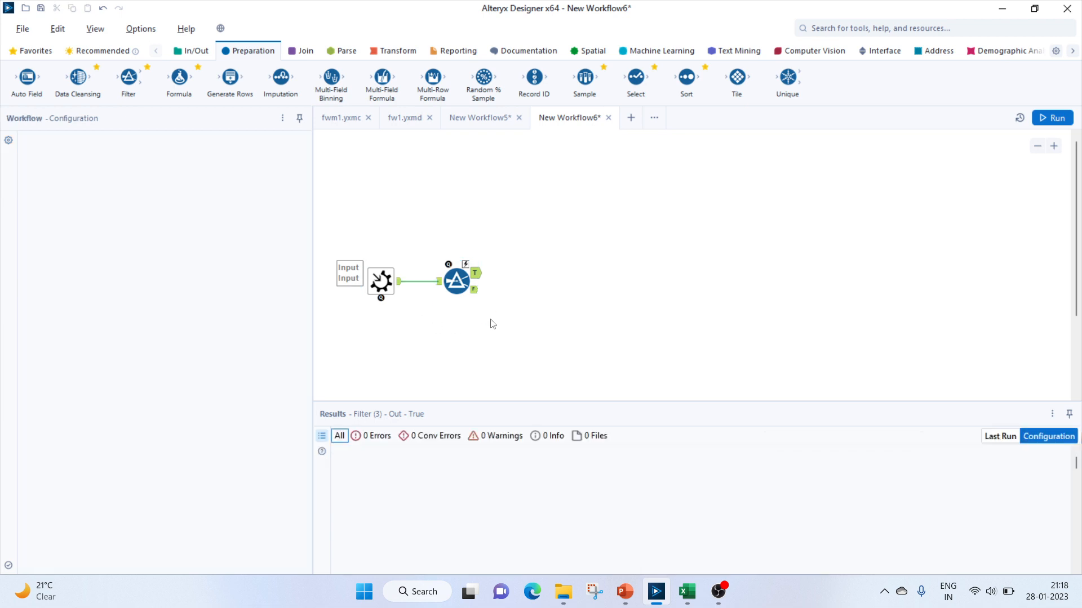
Duplicate the filter and place the copy to the right of the original
{"action": "left_click", "coordinate": [455, 280]}
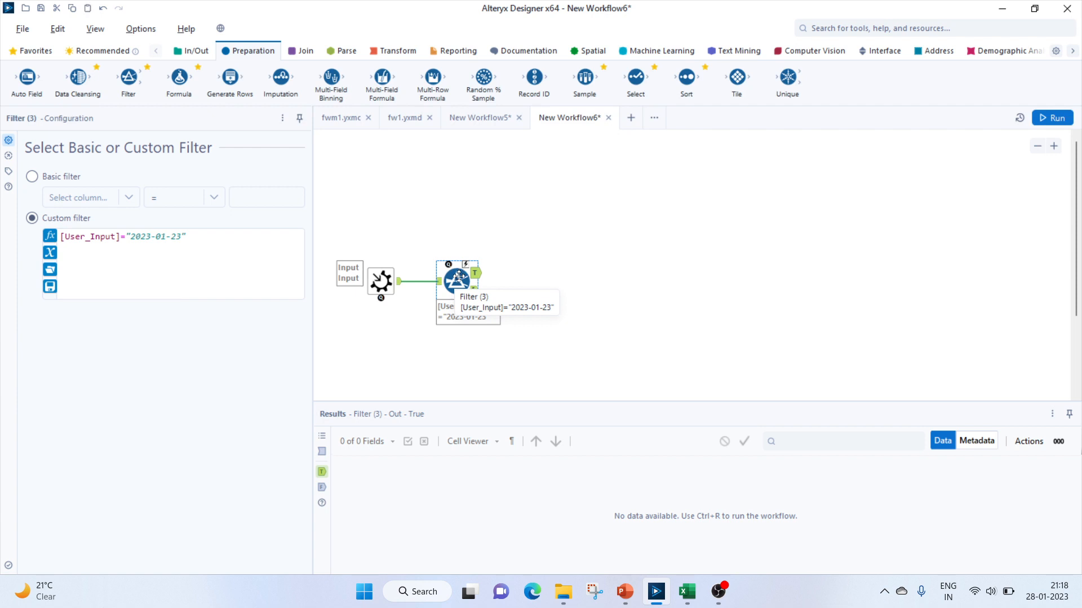
{"action": "left_click", "coordinate": [573, 281]}
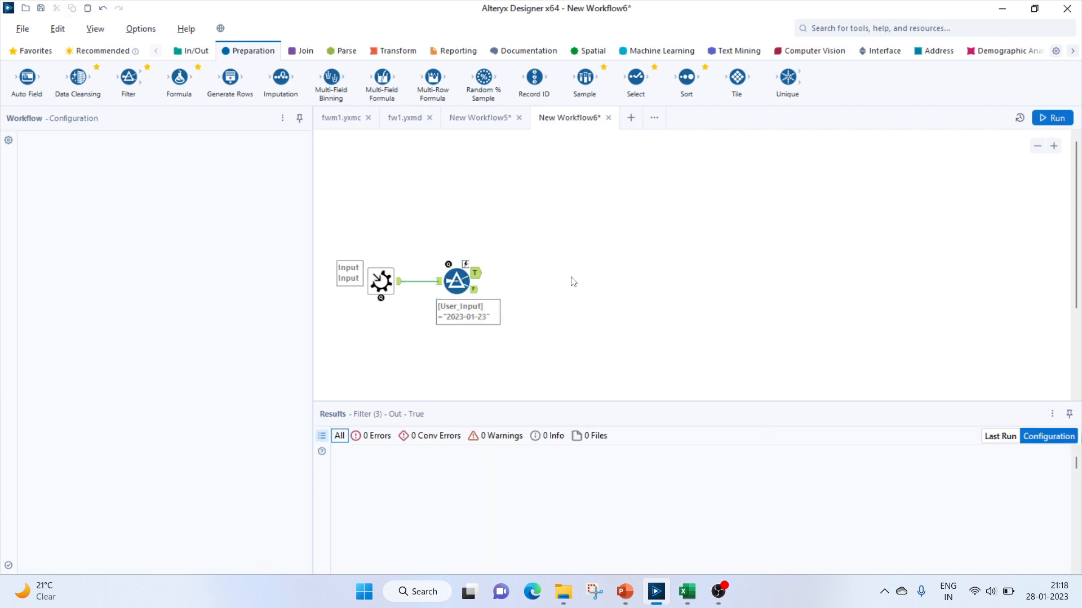
{"action": "key", "text": "ctrl+v"}
{"action": "left_click_drag", "start_coordinate": [596, 291], "coordinate": [580, 265]}
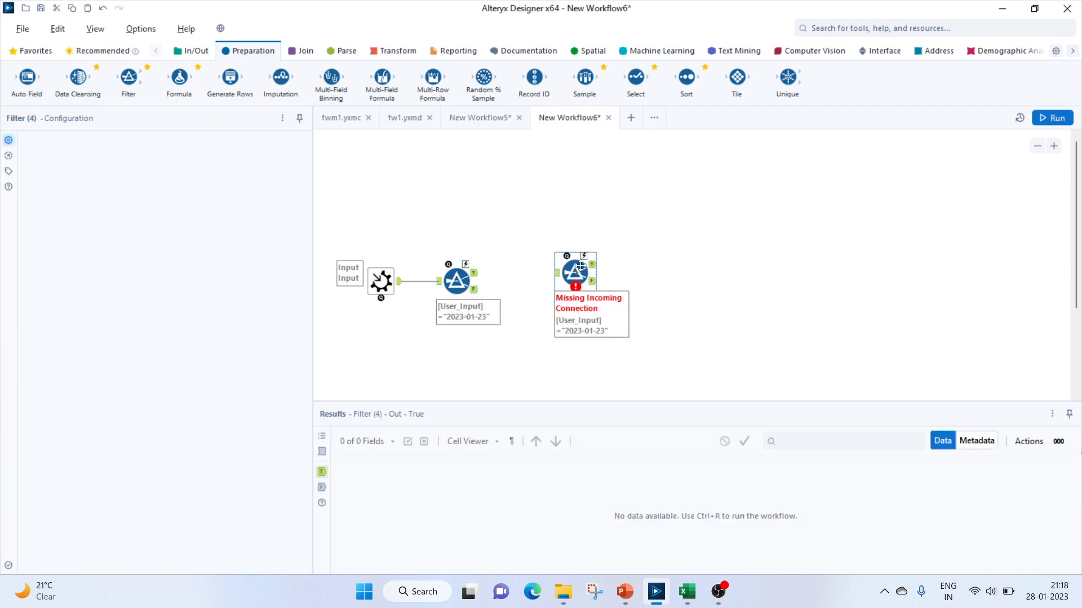
Change the first filter's condition to [User_Input]>="2023-01-23"
{"action": "left_click", "coordinate": [453, 276]}
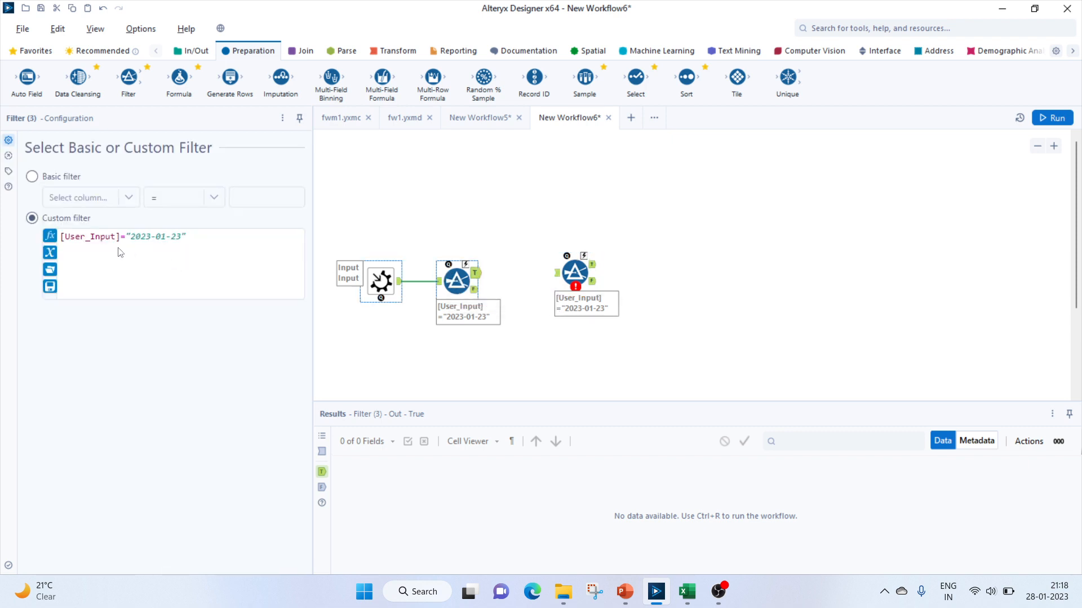
{"action": "left_click", "coordinate": [120, 236]}
{"action": "type", "text": "<"}
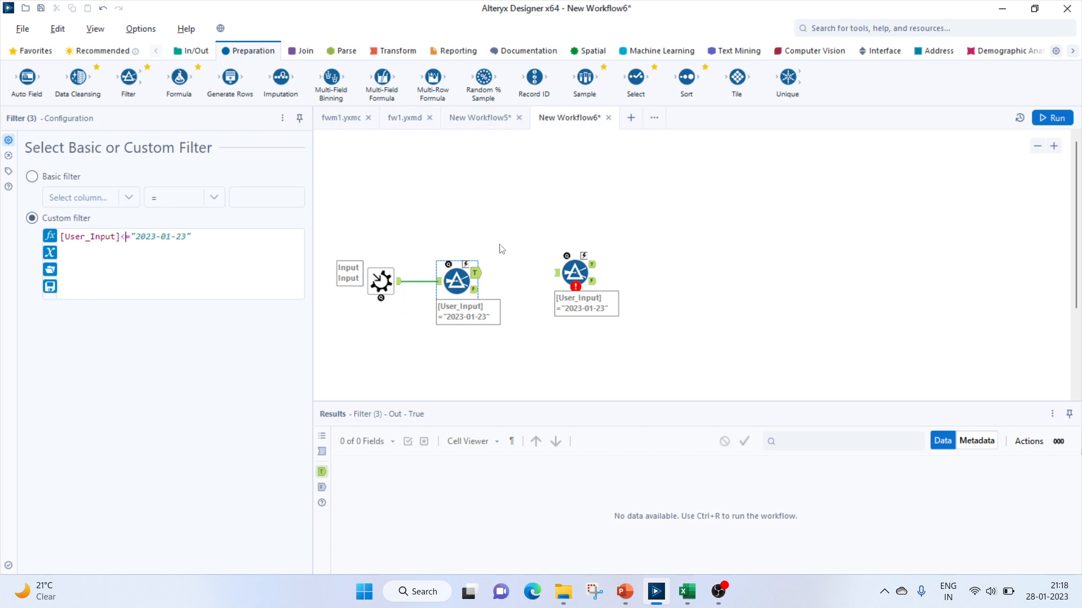
{"action": "left_click", "coordinate": [569, 273]}
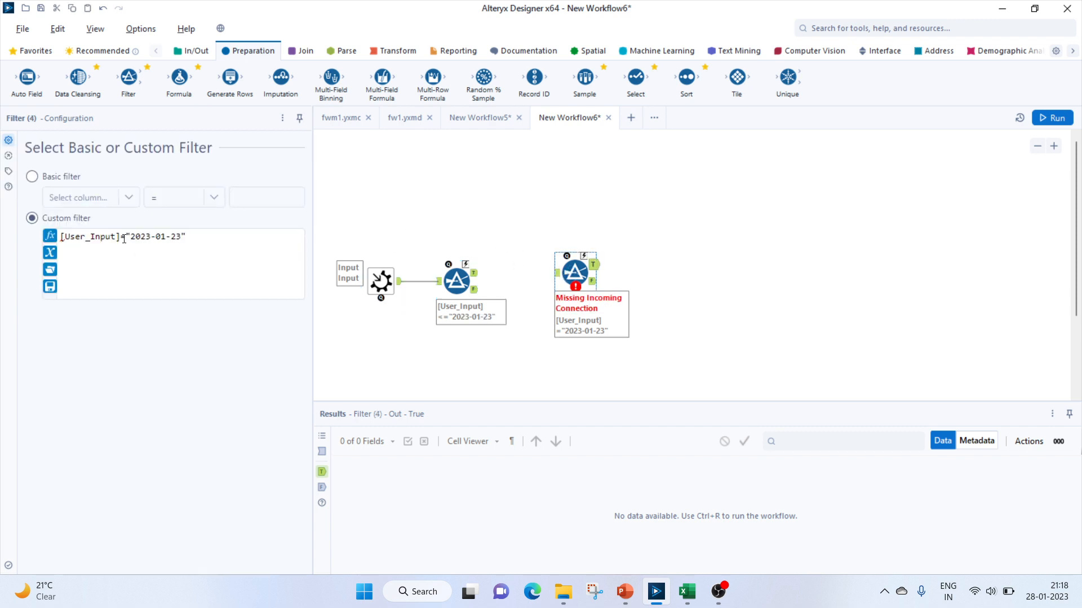
{"action": "left_click", "coordinate": [454, 279]}
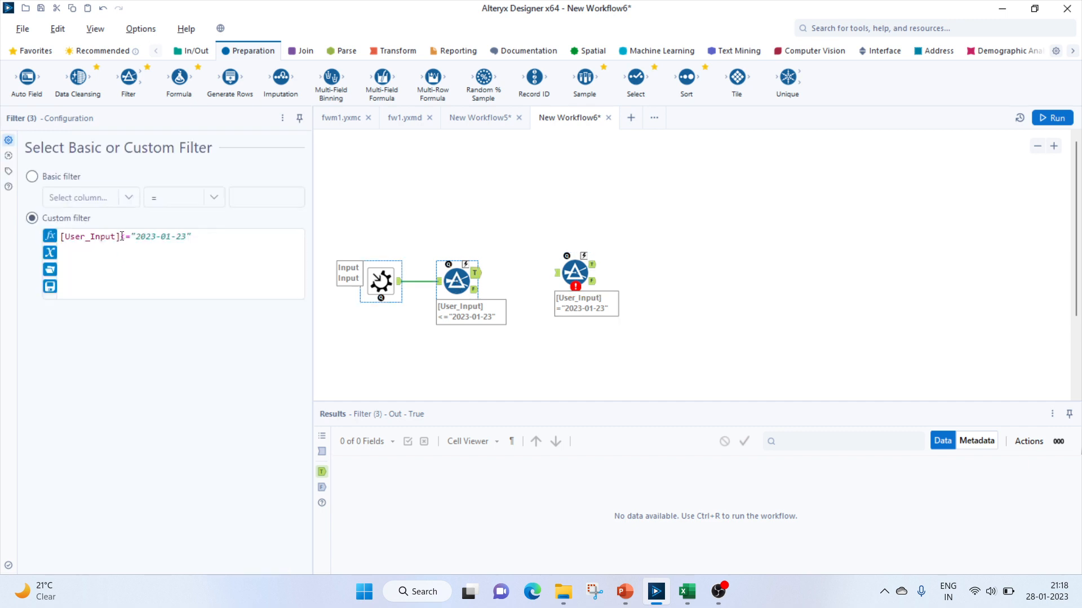
{"action": "left_click", "coordinate": [127, 236]}
{"action": "key", "text": "BackSpace"}
{"action": "left_click", "coordinate": [571, 275]}
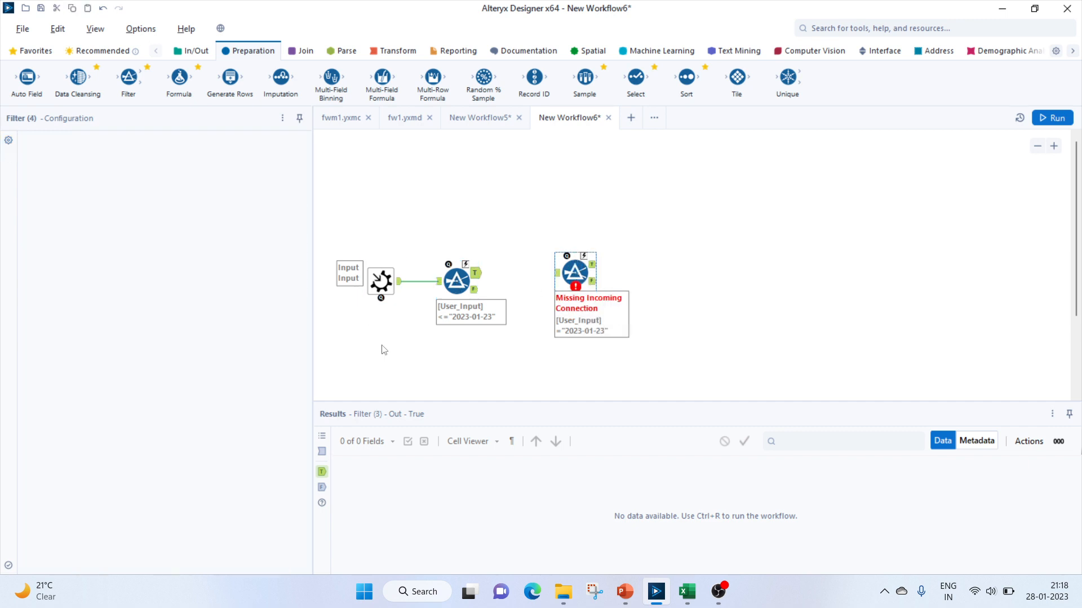
Change the second filter's condition to [User_Input]<"2023-01-23"
{"action": "left_click", "coordinate": [129, 237]}
{"action": "key", "text": "BackSpace"}
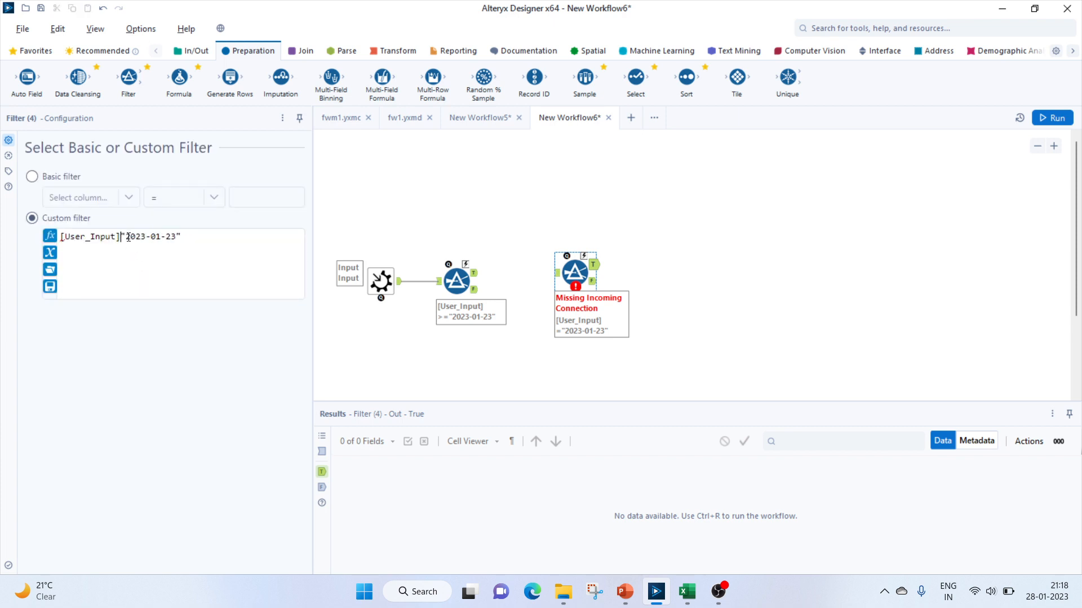
{"action": "type", "text": "<"}
Connect the first filter's True output to the second filter and rearrange both filters on the canvas
{"action": "left_click_drag", "start_coordinate": [475, 272], "coordinate": [559, 276]}
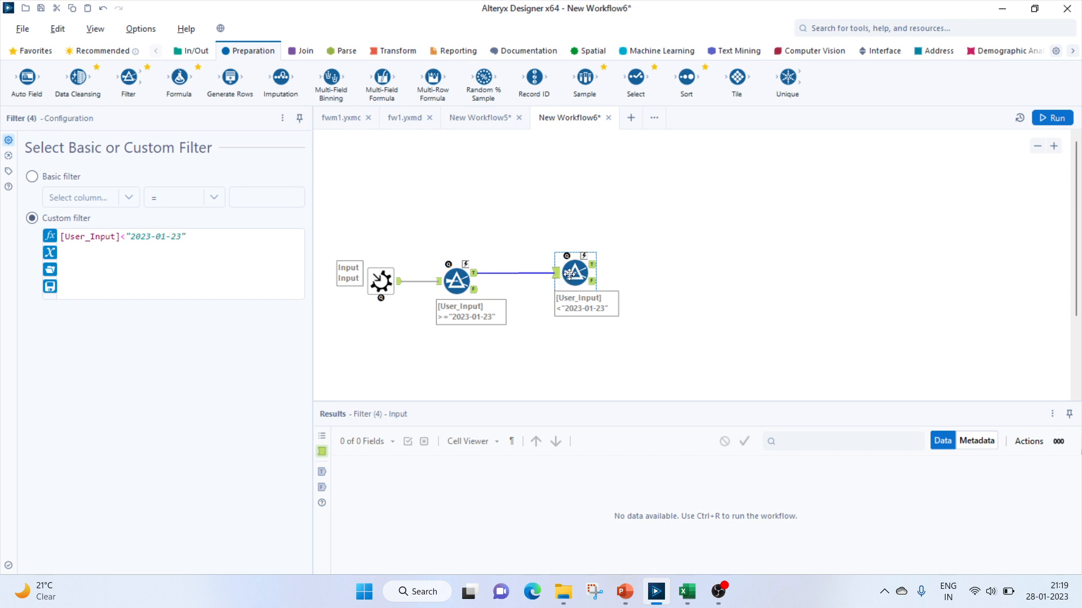
{"action": "left_click_drag", "start_coordinate": [570, 277], "coordinate": [571, 286]}
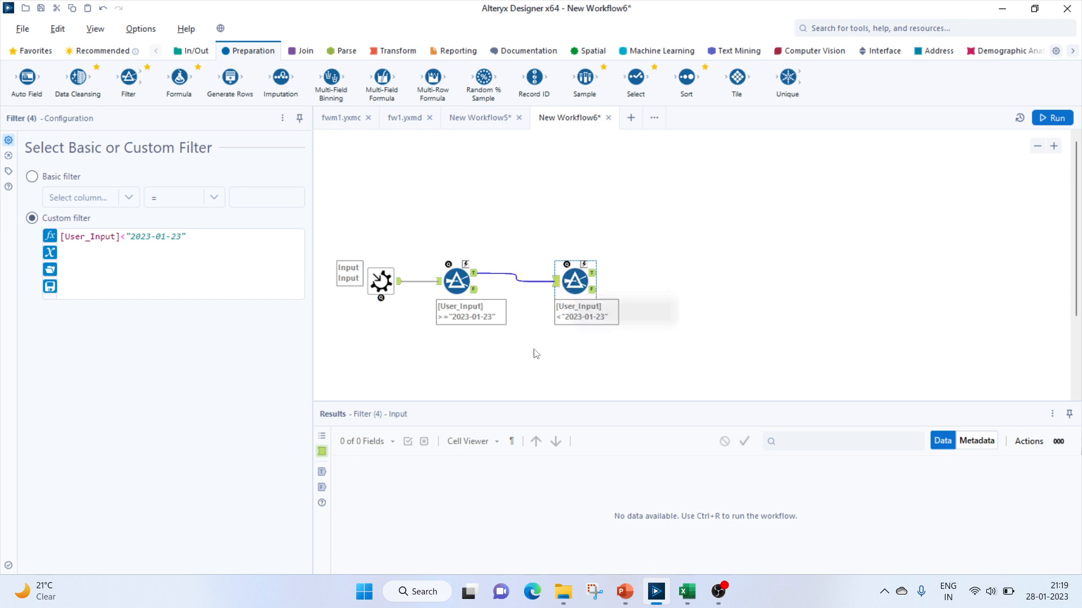
{"action": "left_click_drag", "start_coordinate": [455, 280], "coordinate": [455, 305]}
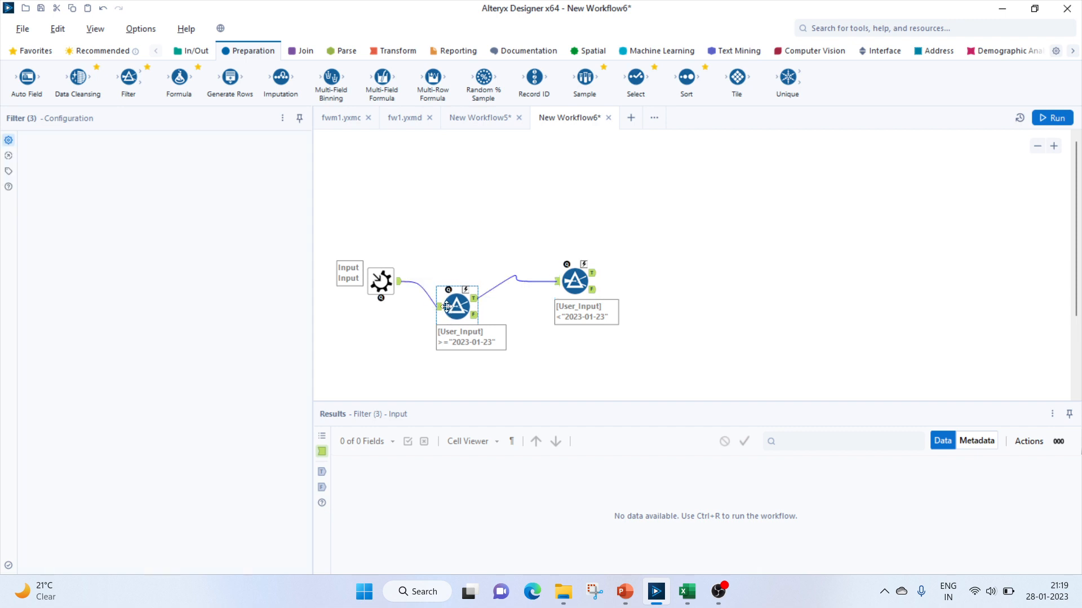
{"action": "left_click_drag", "start_coordinate": [574, 282], "coordinate": [574, 300]}
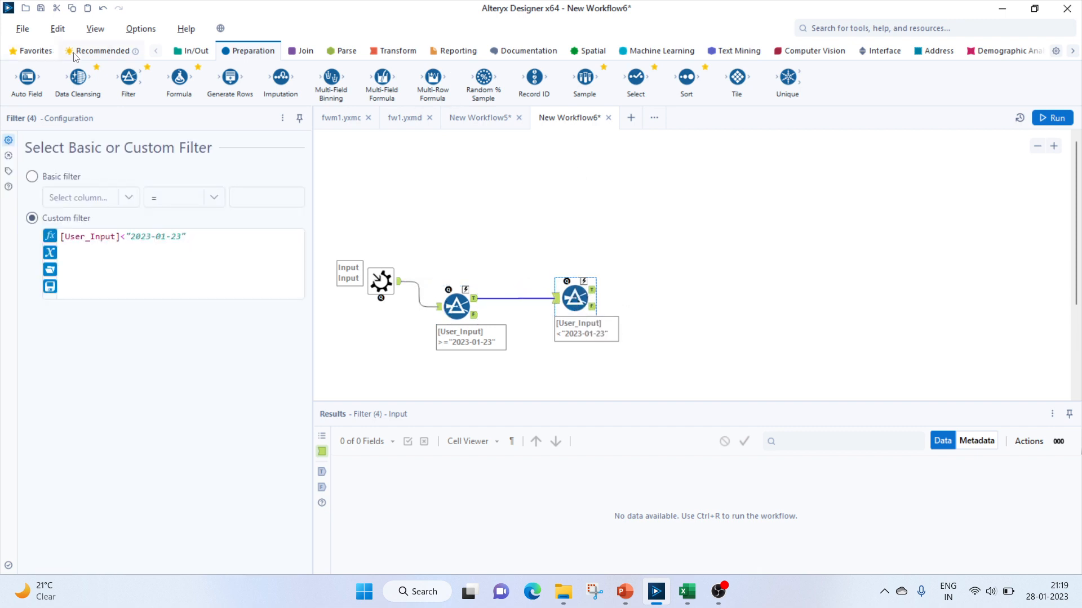
Add a Date interface tool above the workflow labelled "Select start date"
{"action": "left_click", "coordinate": [880, 51]}
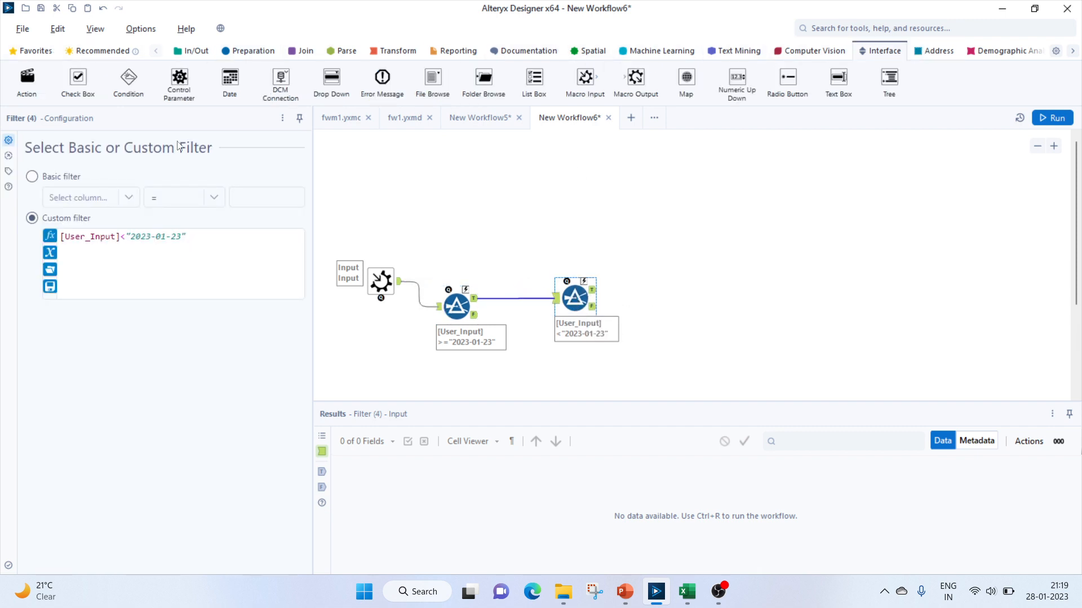
{"action": "left_click_drag", "start_coordinate": [230, 80], "coordinate": [422, 159]}
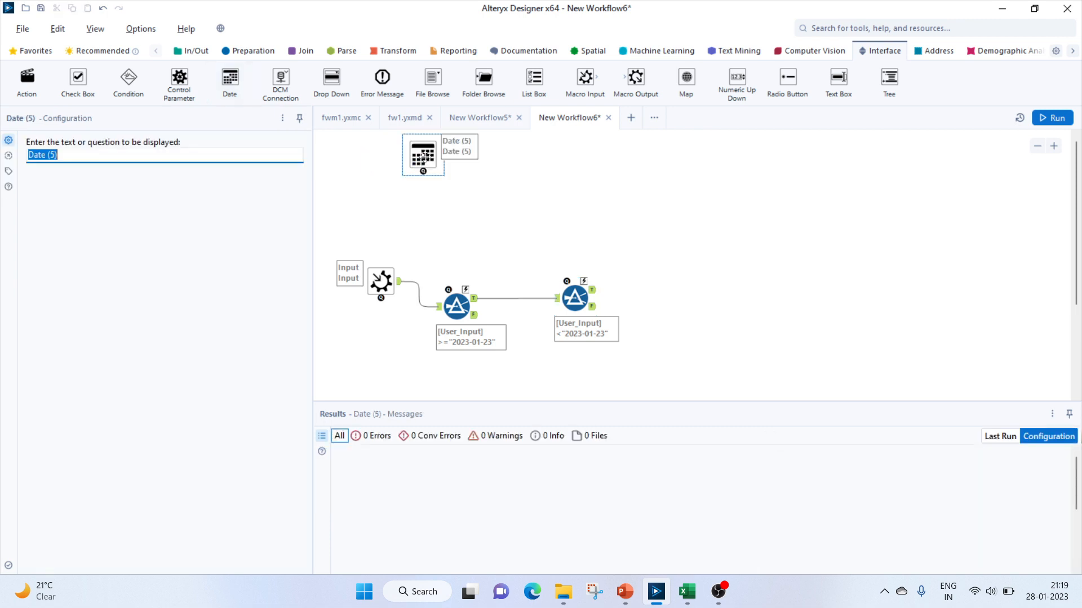
{"action": "type", "text": "Select start date"}
{"action": "left_click", "coordinate": [420, 148]}
Add a second Date interface tool labelled "select end date"
{"action": "left_click_drag", "start_coordinate": [229, 79], "coordinate": [570, 157]}
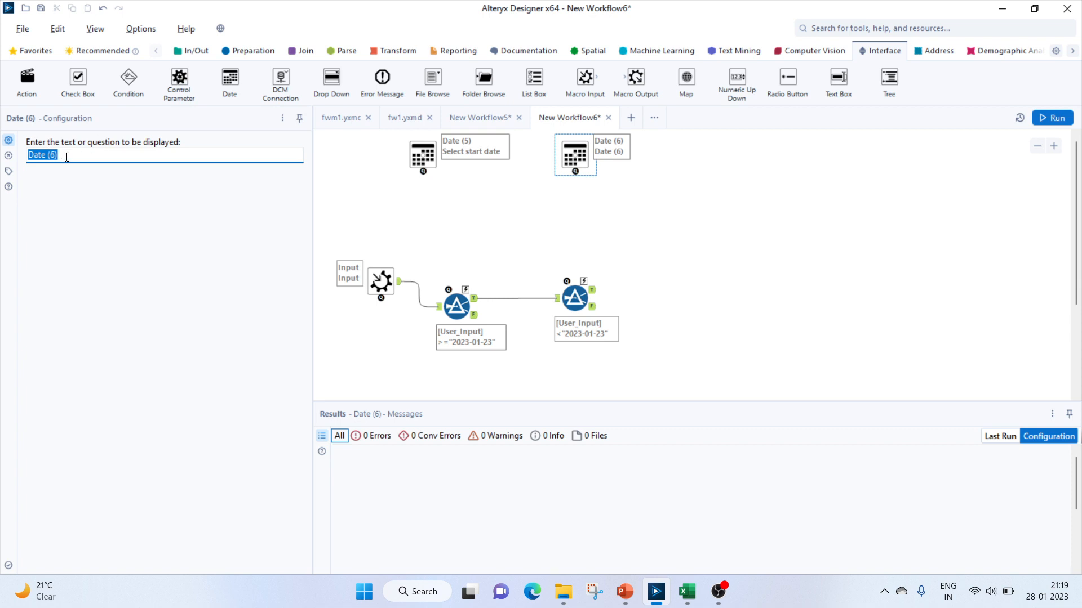
{"action": "type", "text": "select end date"}
{"action": "left_click", "coordinate": [500, 210]}
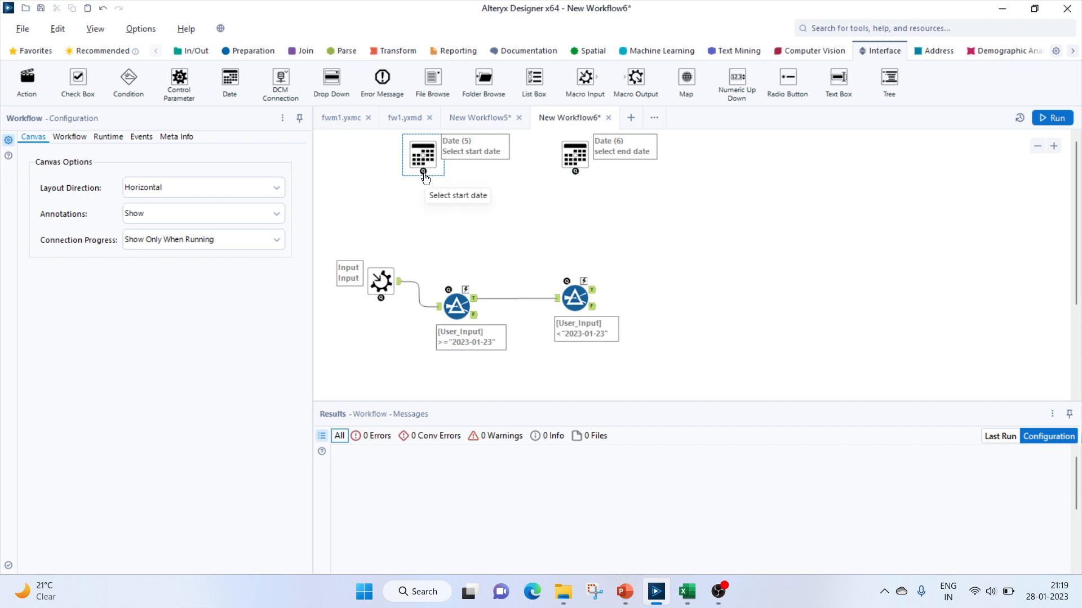
Connect the start date tool to the first filter and set the Action to update its Expression value with a formula
{"action": "left_click_drag", "start_coordinate": [423, 171], "coordinate": [469, 287]}
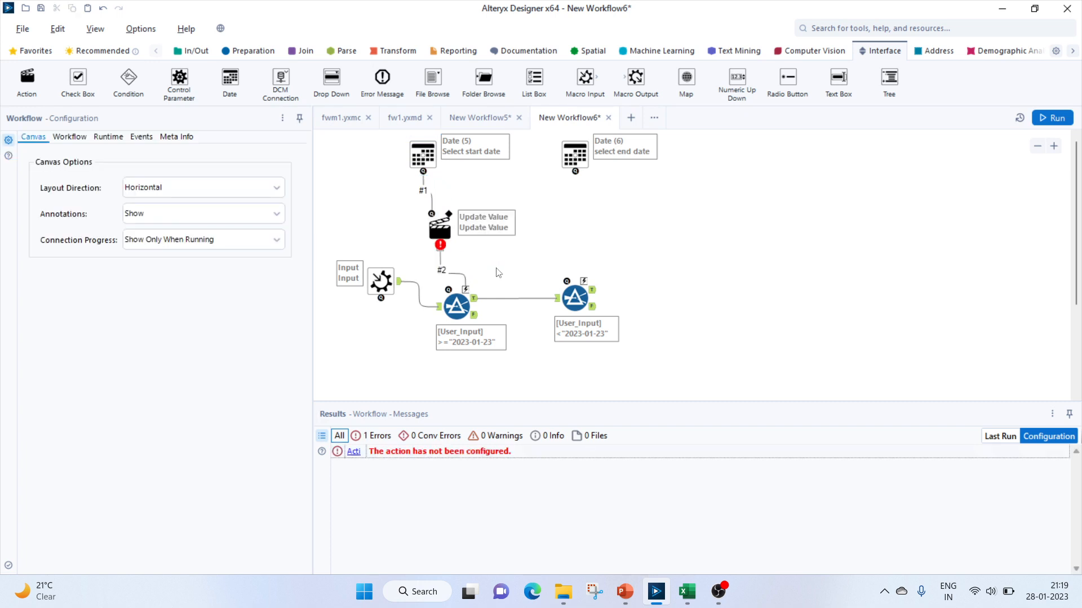
{"action": "left_click", "coordinate": [441, 228]}
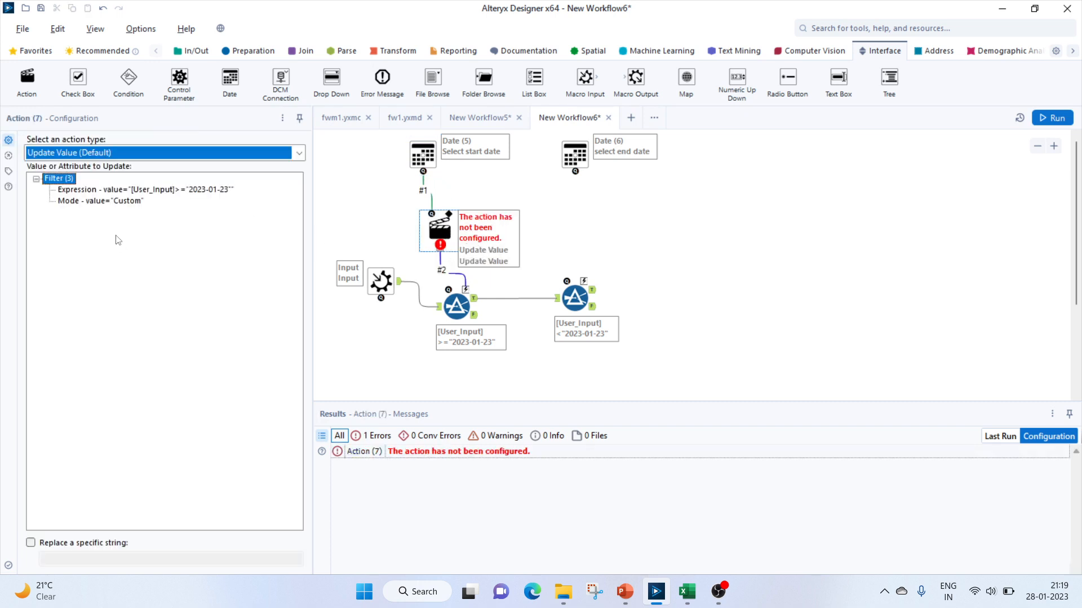
{"action": "left_click", "coordinate": [107, 153]}
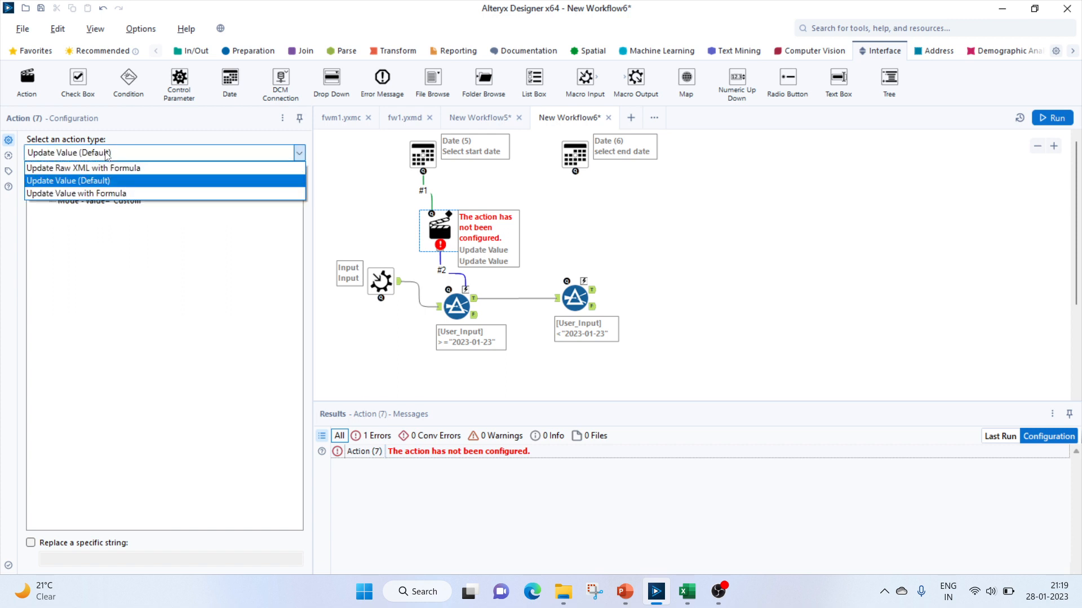
{"action": "left_click", "coordinate": [71, 195]}
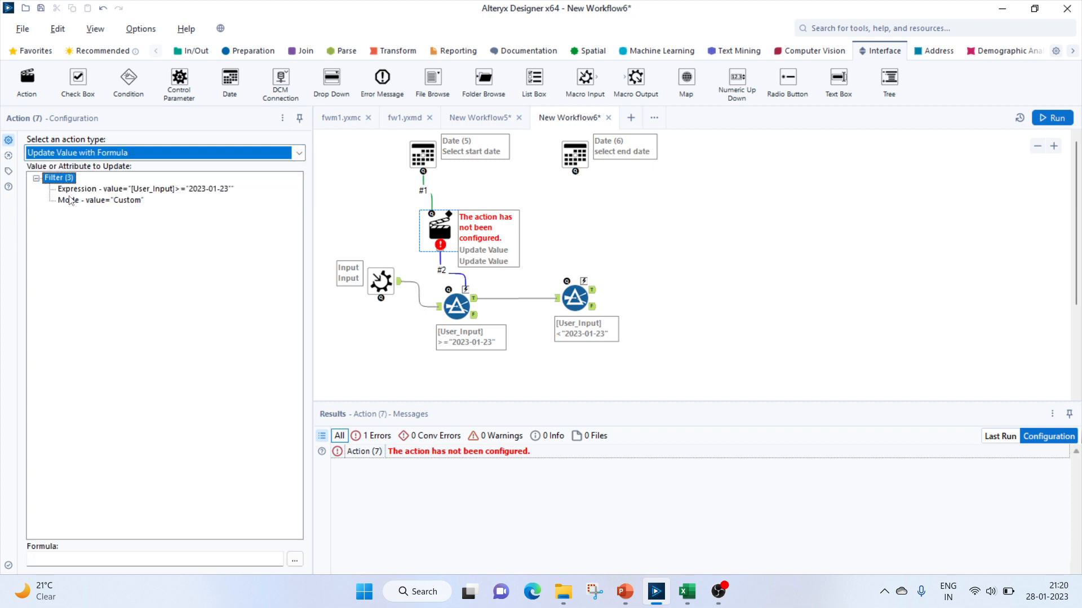
{"action": "left_click", "coordinate": [139, 193]}
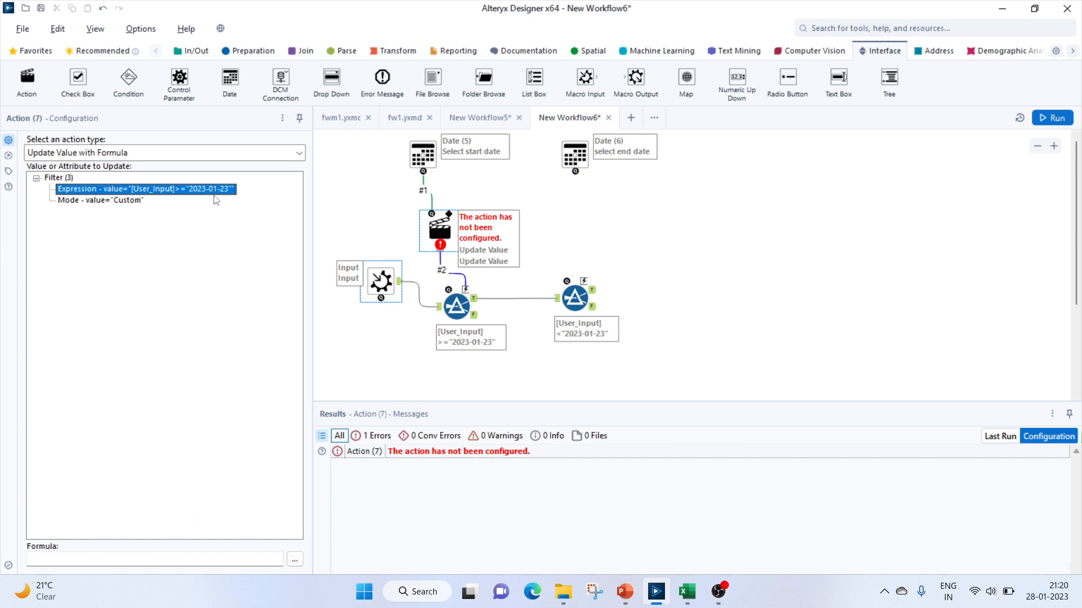
Open the formula editor for the start date action's Expression and begin the formula with 'User_Input>="' +
{"action": "left_click", "coordinate": [52, 560]}
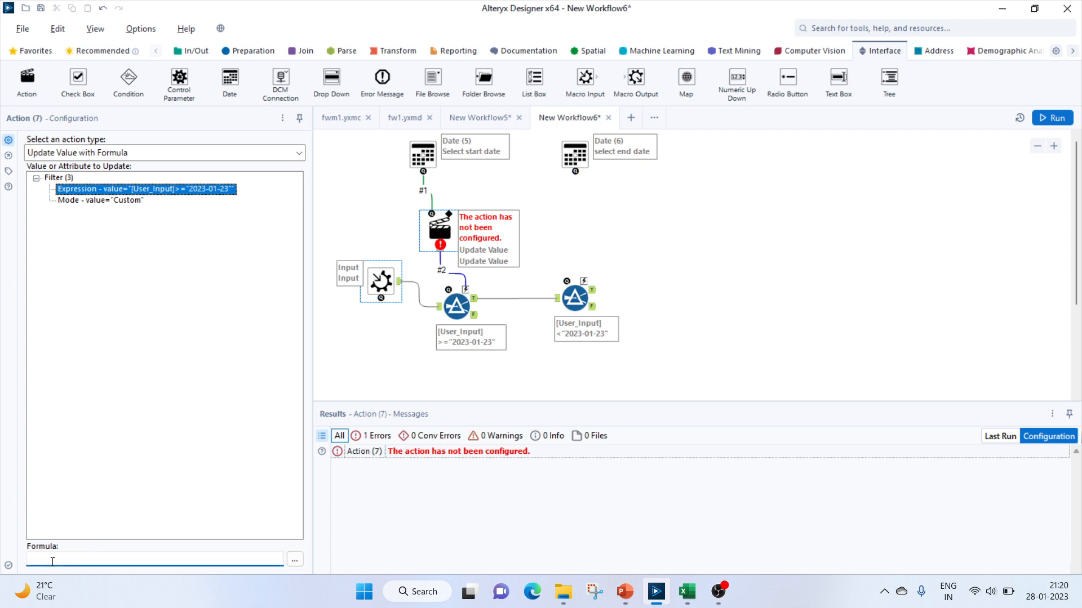
{"action": "left_click", "coordinate": [294, 560]}
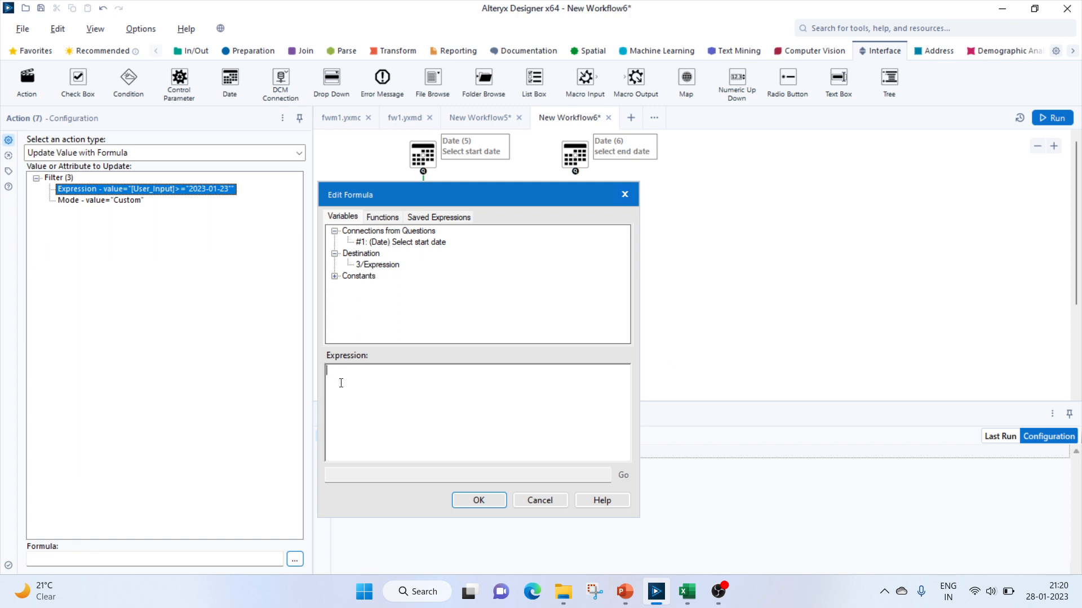
{"action": "type", "text": "'"}
{"action": "type", "text": "U"}
{"action": "type", "text": "ser"}
{"action": "type", "text": "_Input"}
{"action": "left_click", "coordinate": [331, 370]}
{"action": "key", "text": "Return"}
{"action": "left_click", "coordinate": [382, 381]}
{"action": "type", "text": ">="}
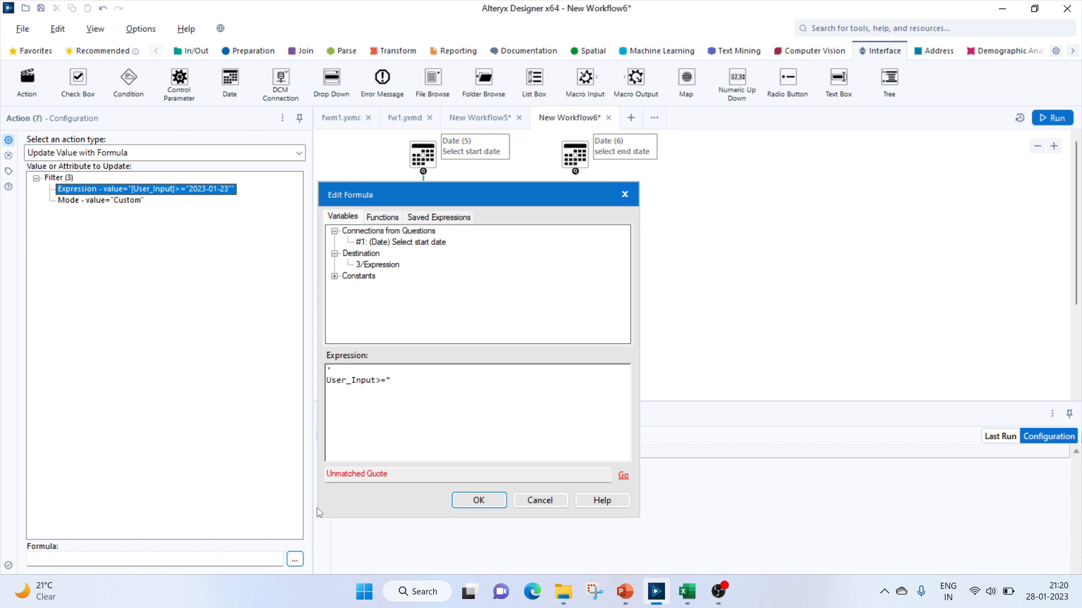
{"action": "type", "text": "' "}
{"action": "type", "text": "+"}
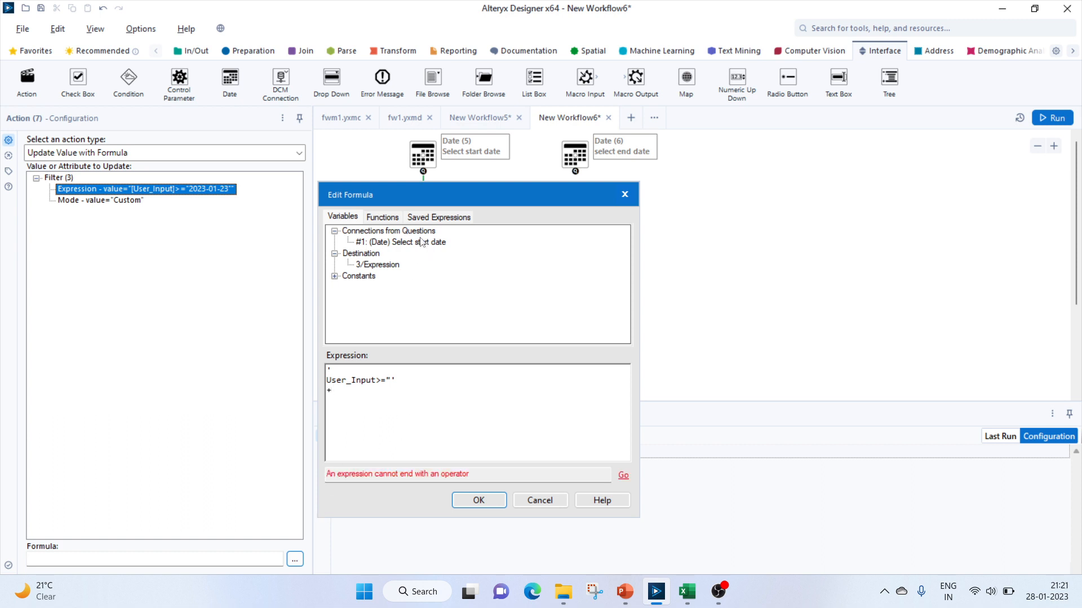
Insert the start date question [#1], close the quote with +'"', and apply the formula
{"action": "left_click_drag", "start_coordinate": [421, 242], "coordinate": [368, 395]}
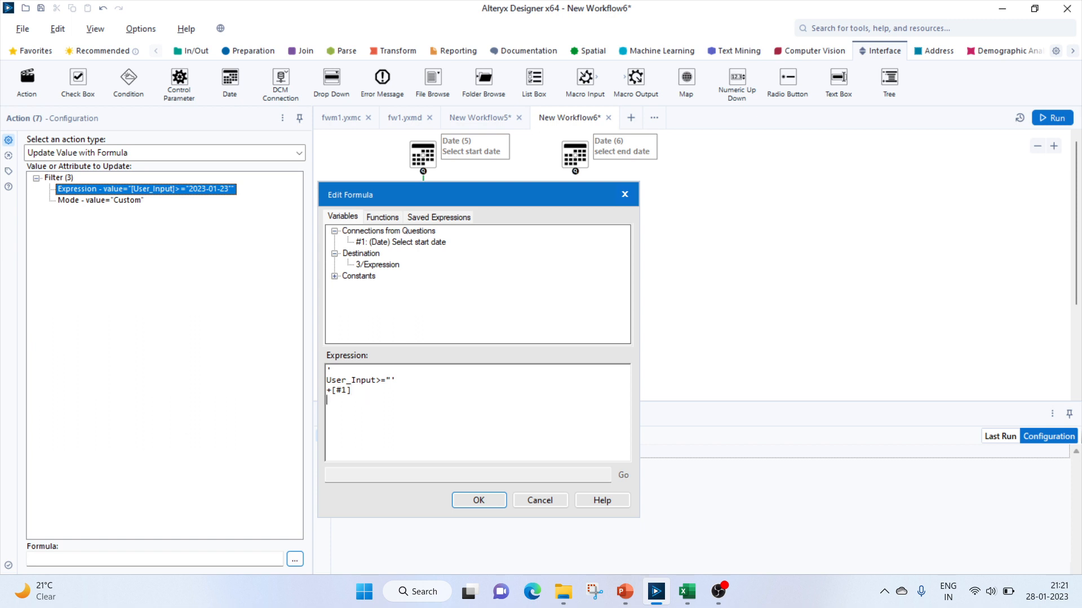
{"action": "key", "text": "Return"}
{"action": "type", "text": "+"}
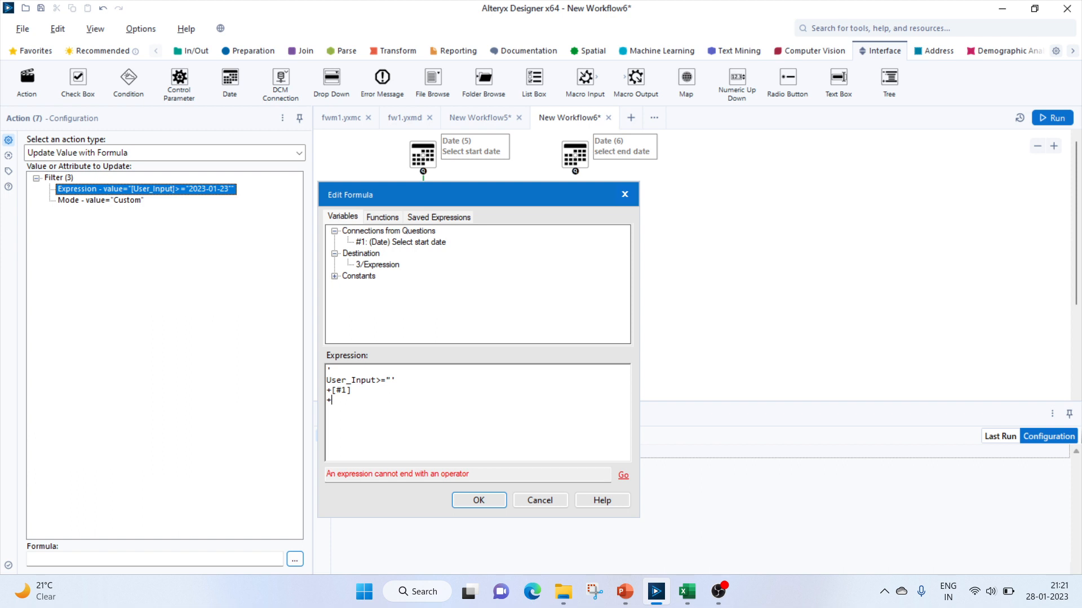
{"action": "type", "text": "'"}
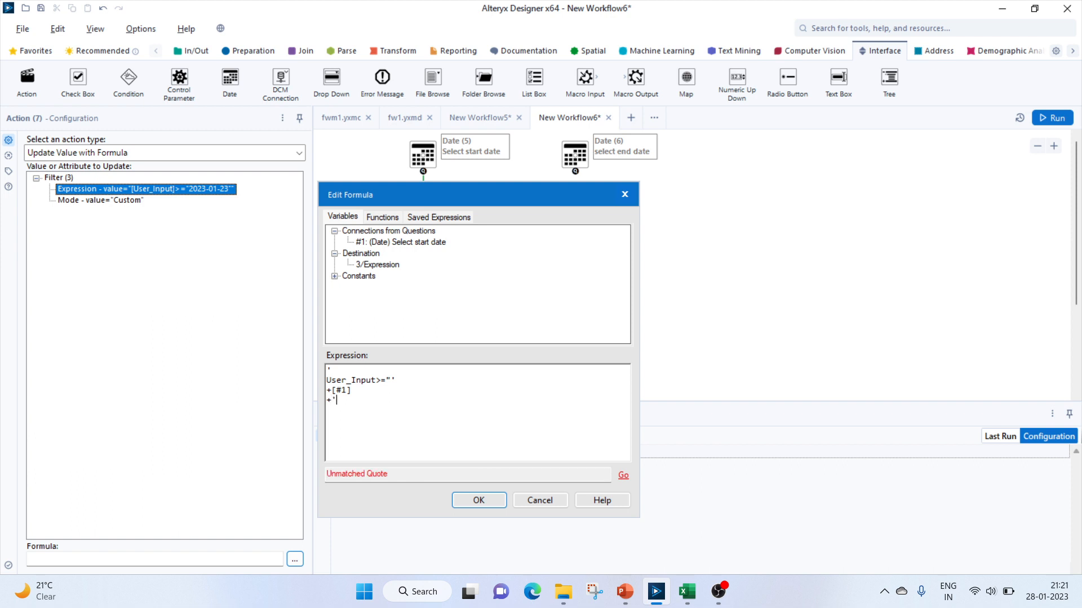
{"action": "type", "text": "\""}
{"action": "key", "text": "Return"}
{"action": "type", "text": "'"}
{"action": "left_click_drag", "start_coordinate": [396, 380], "coordinate": [319, 391]}
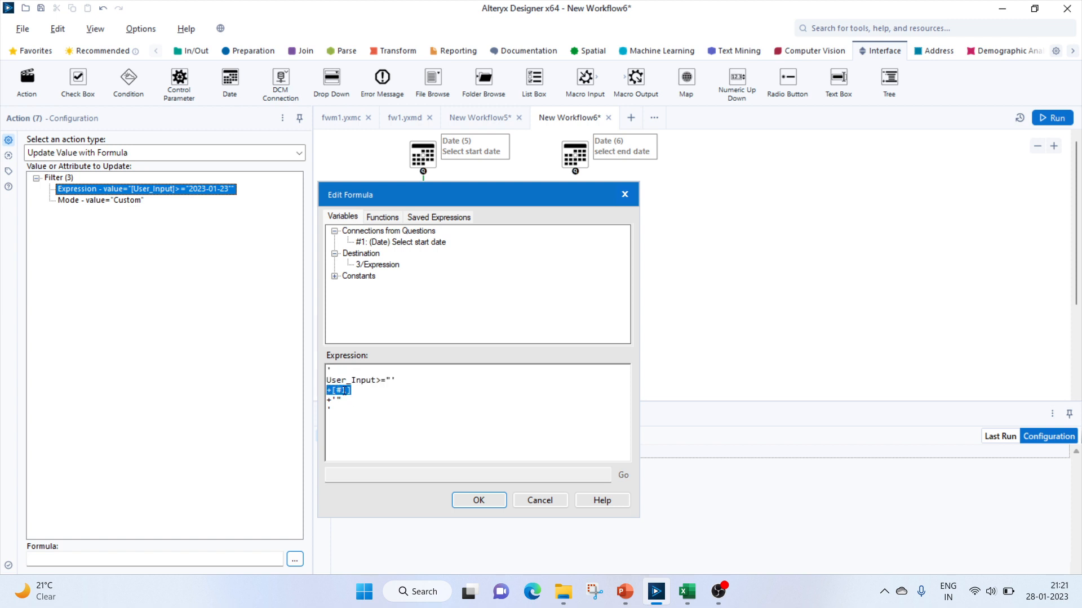
{"action": "left_click", "coordinate": [390, 409]}
{"action": "left_click_drag", "start_coordinate": [327, 396], "coordinate": [342, 414]}
{"action": "left_click", "coordinate": [483, 500]}
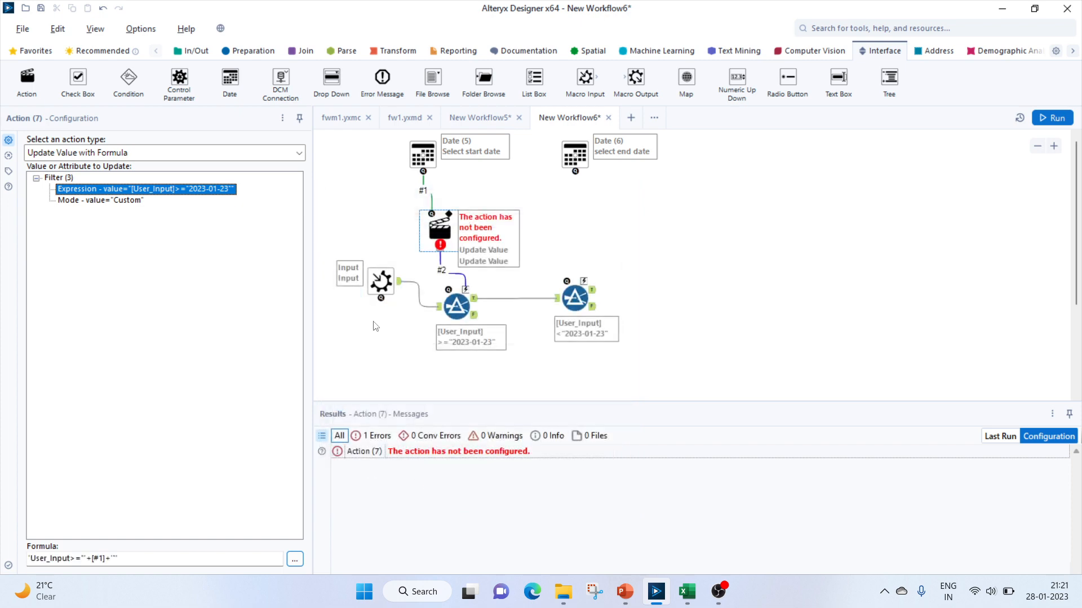
Reselect the start date action and copy its formula text
{"action": "left_click", "coordinate": [612, 262]}
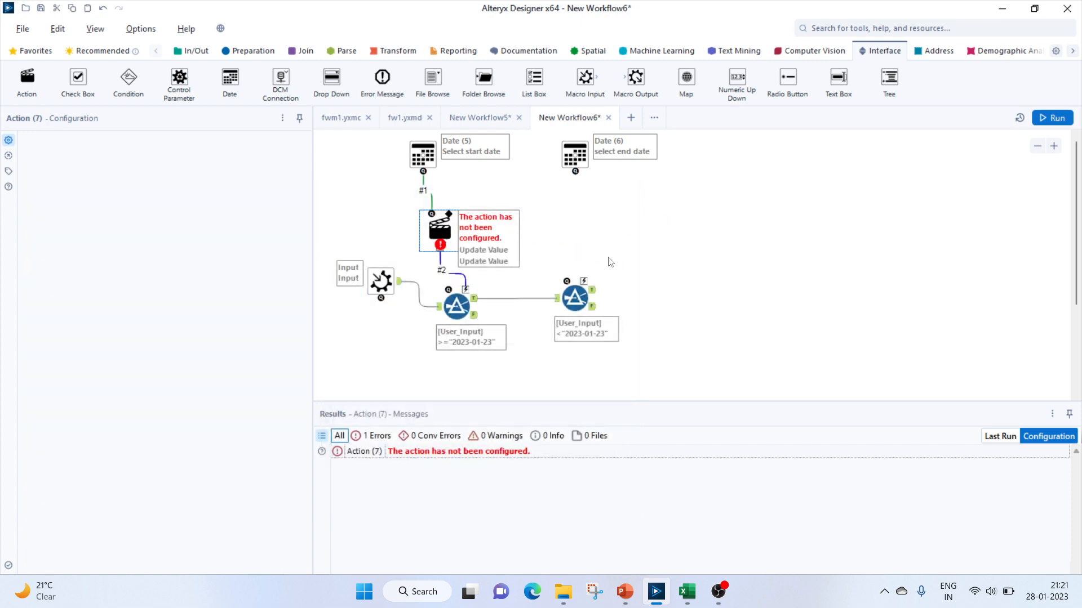
{"action": "left_click", "coordinate": [475, 238]}
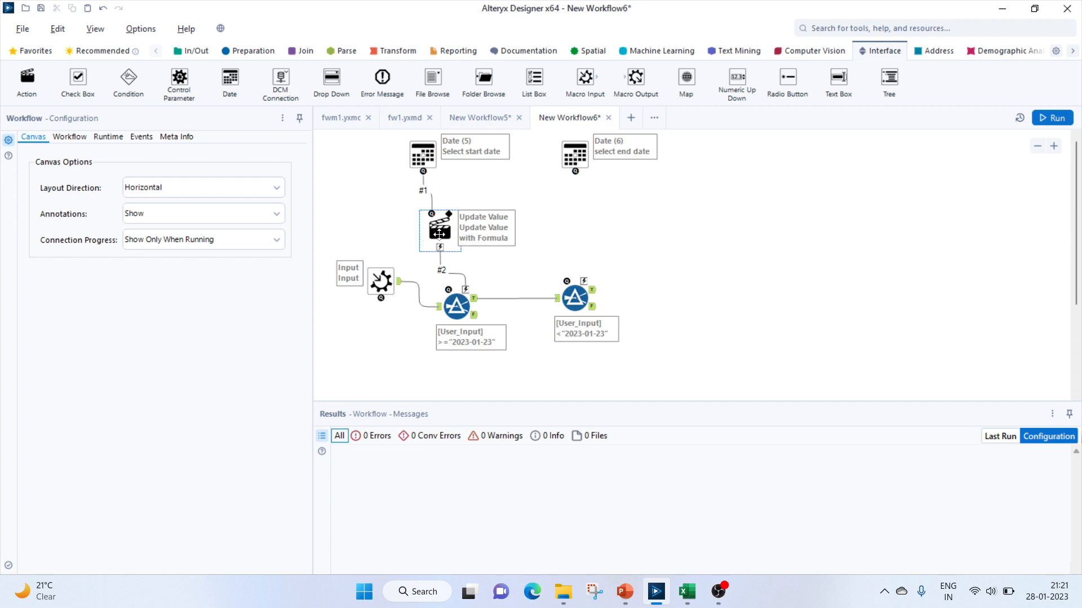
{"action": "triple_click", "coordinate": [120, 562]}
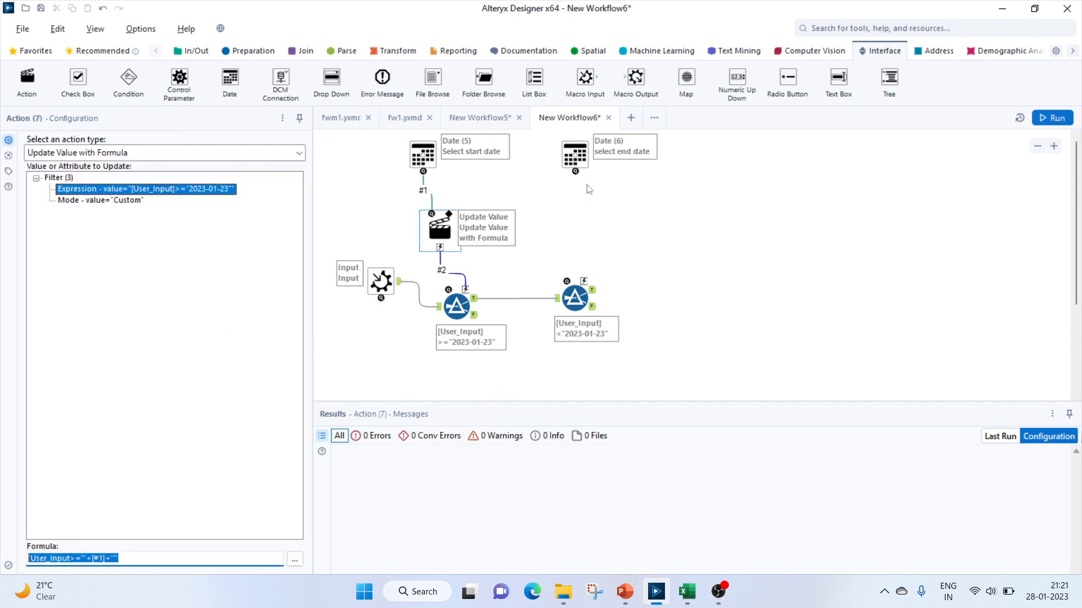
Connect the end date tool to the second filter and set the new action to update its Expression with a formula
{"action": "left_click_drag", "start_coordinate": [575, 172], "coordinate": [582, 280]}
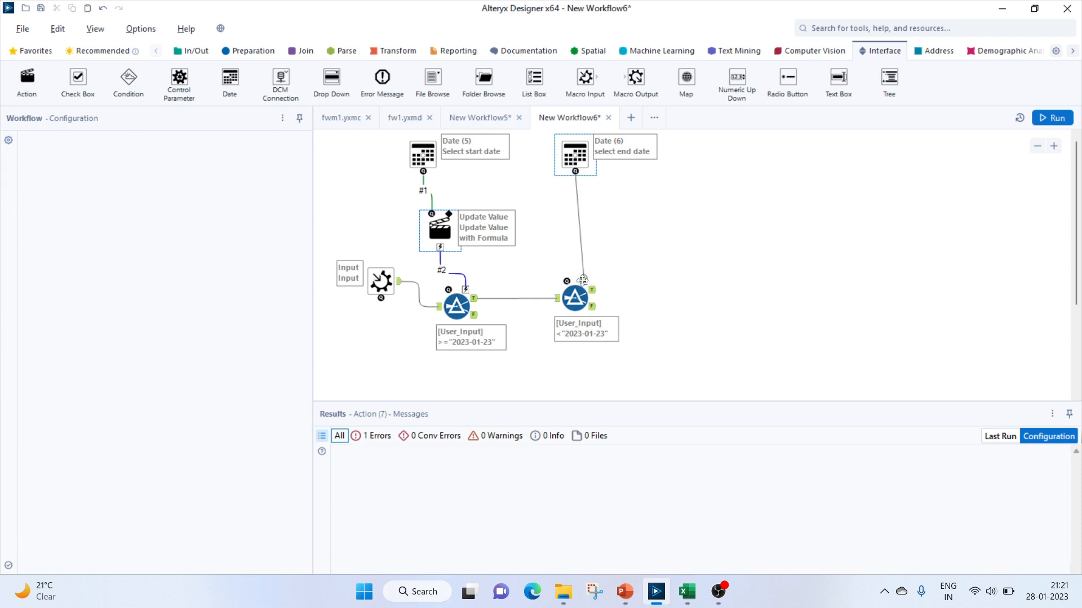
{"action": "left_click", "coordinate": [570, 226]}
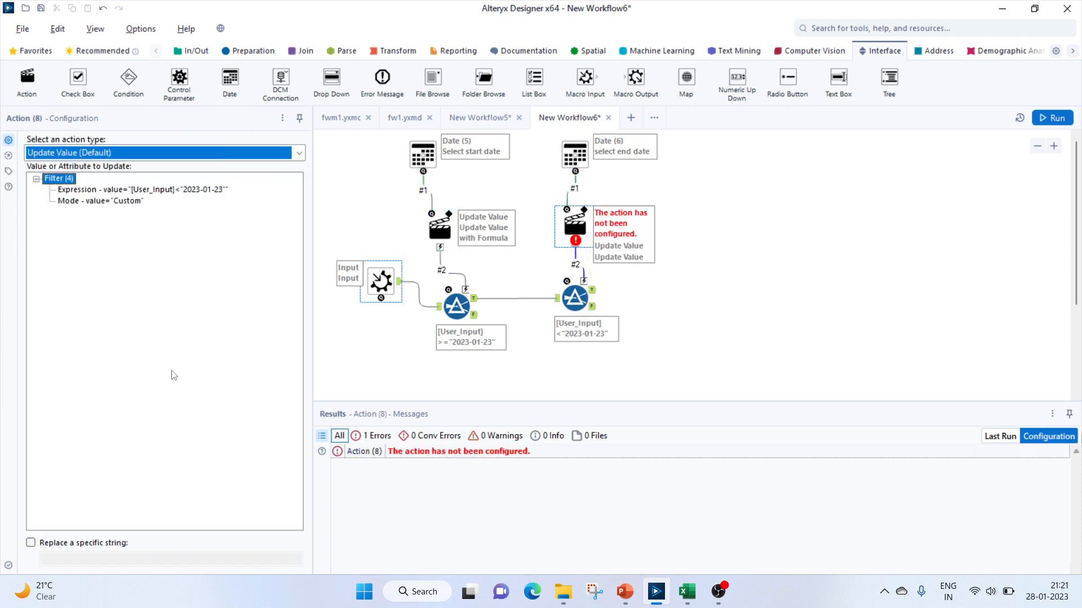
{"action": "left_click", "coordinate": [101, 153]}
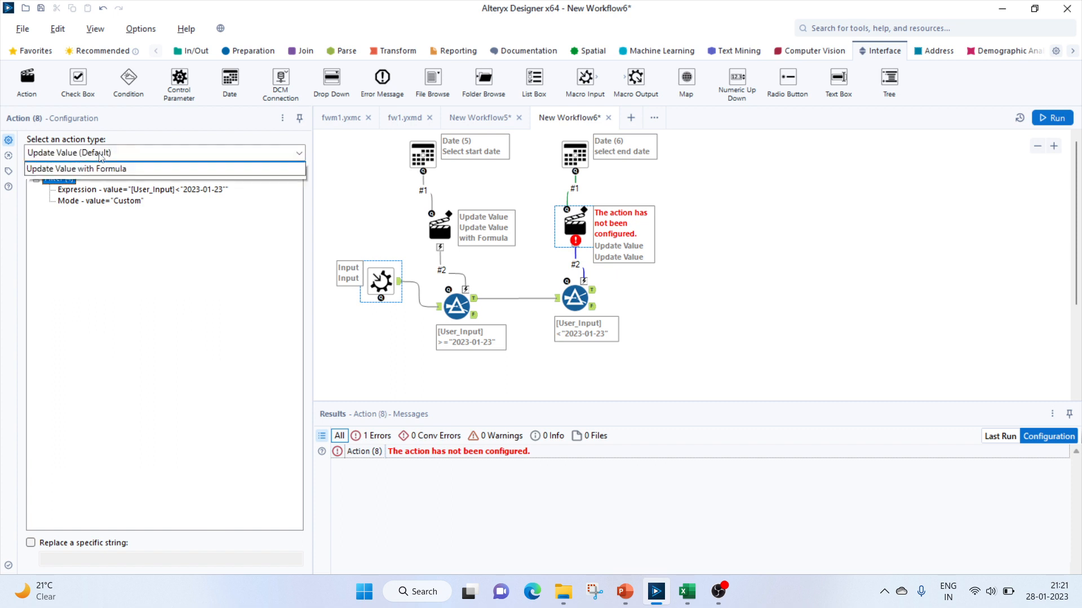
{"action": "left_click", "coordinate": [87, 195]}
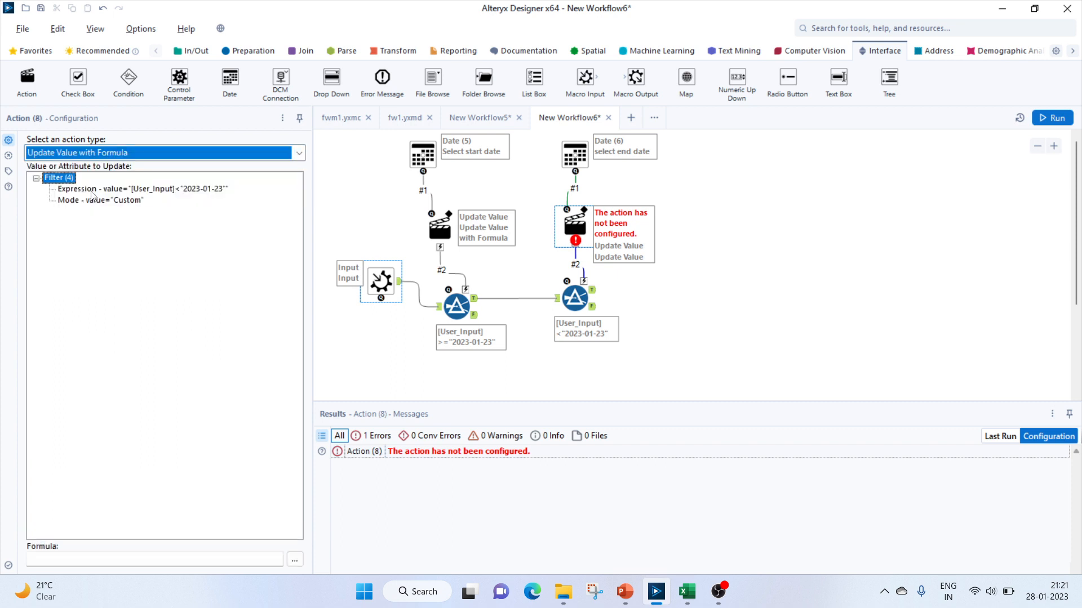
{"action": "left_click", "coordinate": [93, 190]}
Paste the copied formula into the end date action and change the operator so it reads 'User_Input<"'+[#1]+'"'
{"action": "left_click", "coordinate": [295, 560]}
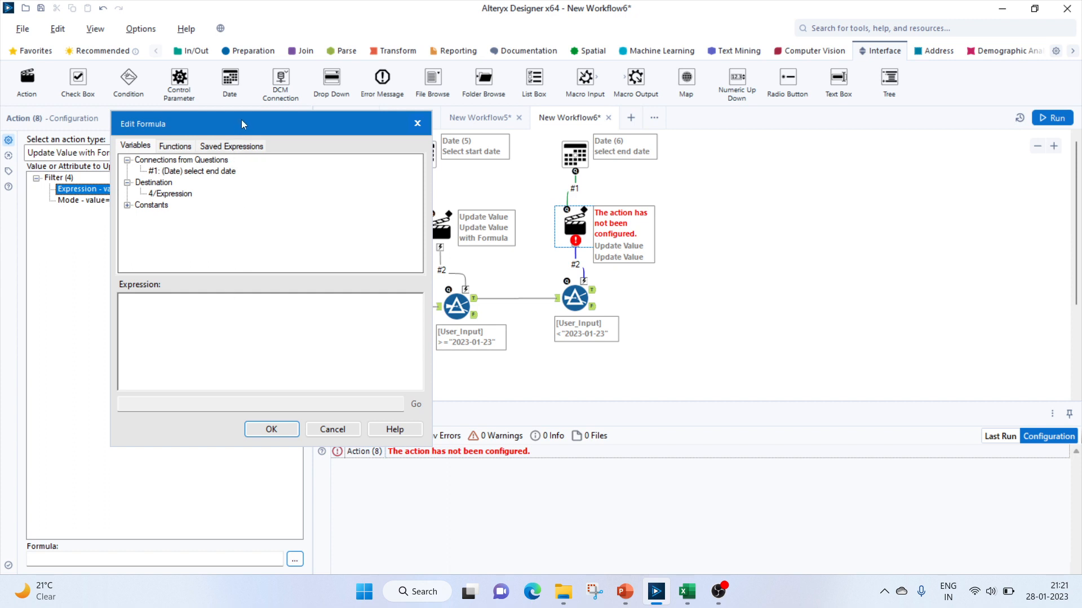
{"action": "type", "text": "' User_Input>=\"' +[#1] +'\" '"}
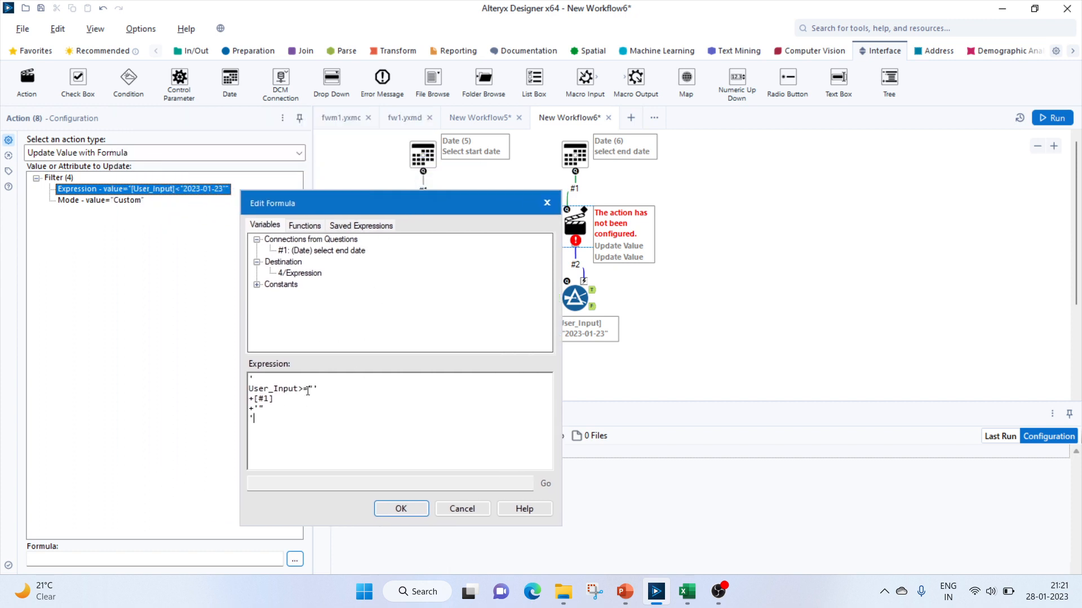
{"action": "key", "text": "BackSpace"}
{"action": "key", "text": "BackSpace"}
{"action": "left_click", "coordinate": [401, 510]}
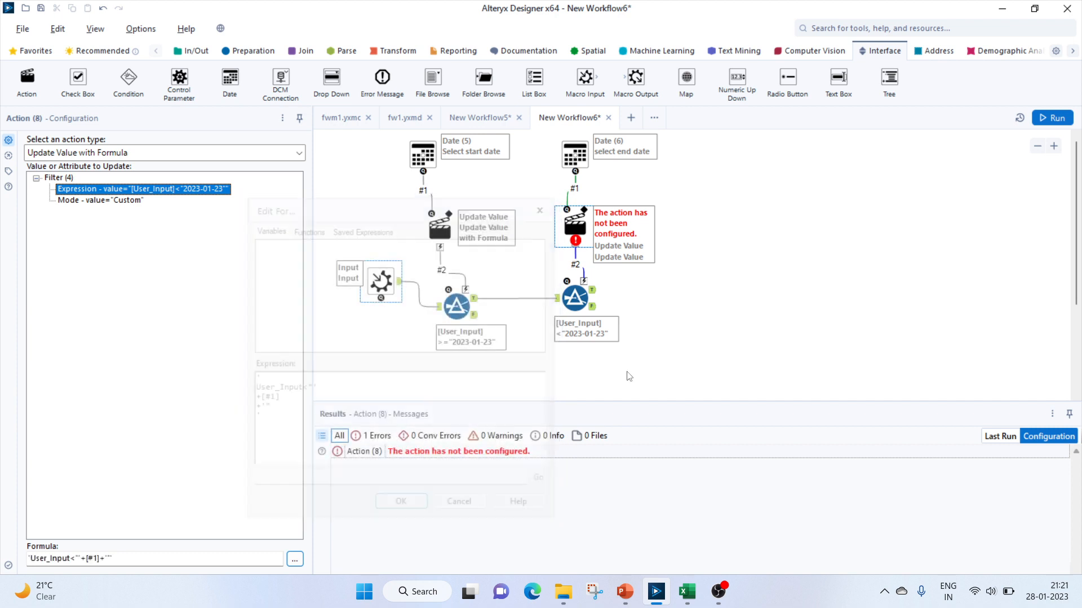
{"action": "left_click", "coordinate": [706, 291]}
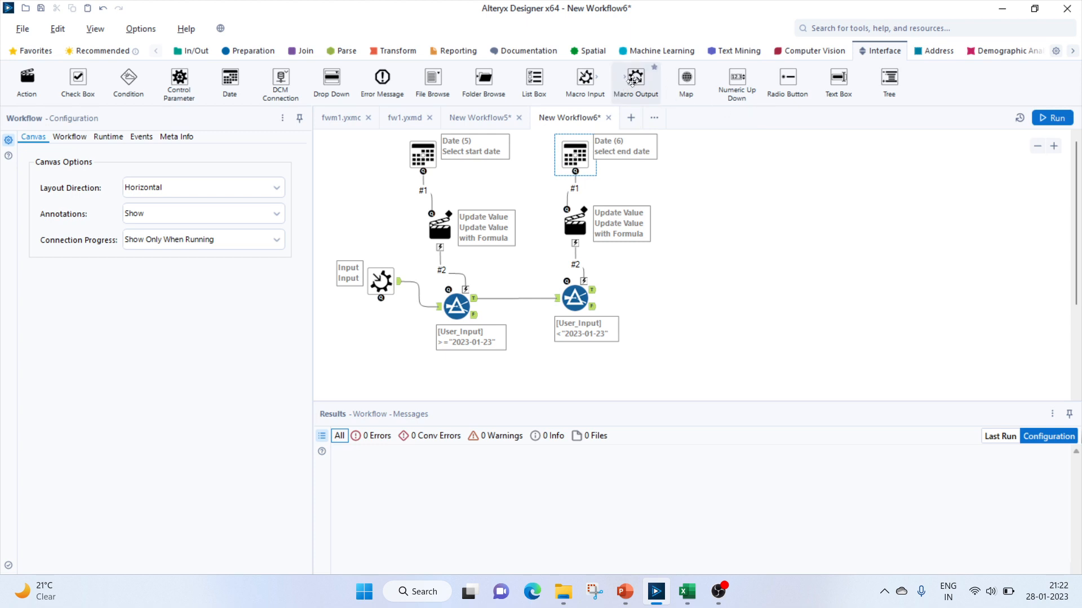
Add a Macro Output tool and connect the second filter's True output to it
{"action": "left_click_drag", "start_coordinate": [633, 80], "coordinate": [704, 297]}
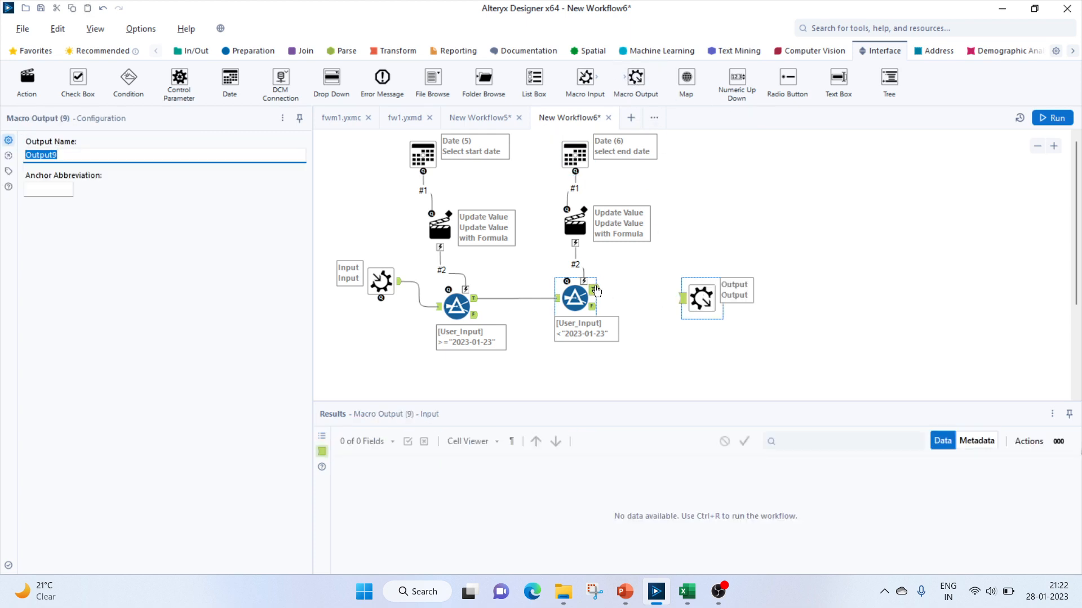
{"action": "left_click_drag", "start_coordinate": [591, 289], "coordinate": [682, 298]}
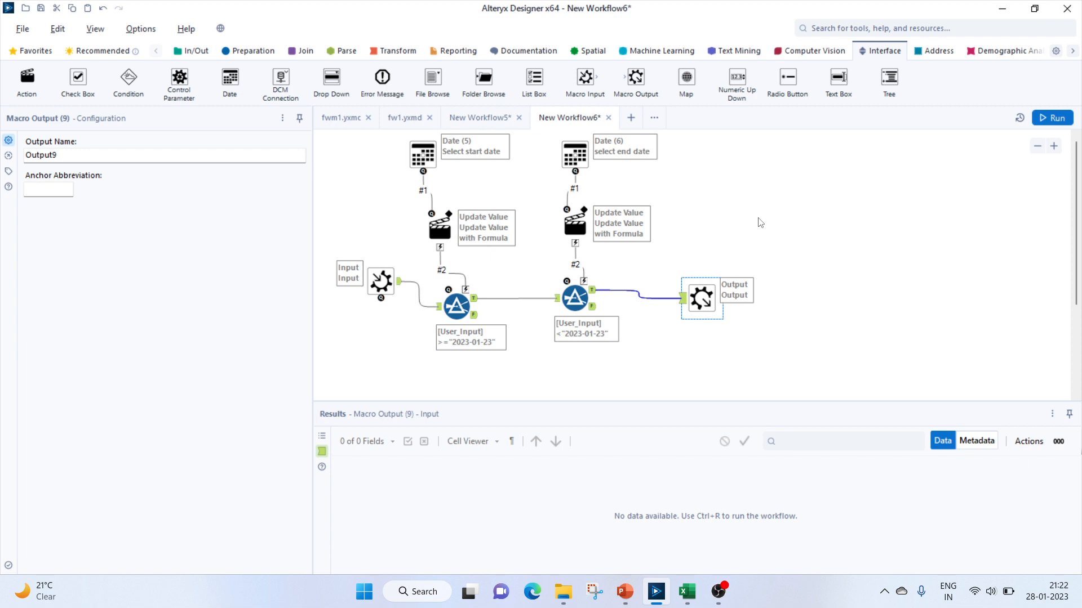
Save the macro as New Workflow6 in the rr folder
{"action": "key", "text": "ctrl+s"}
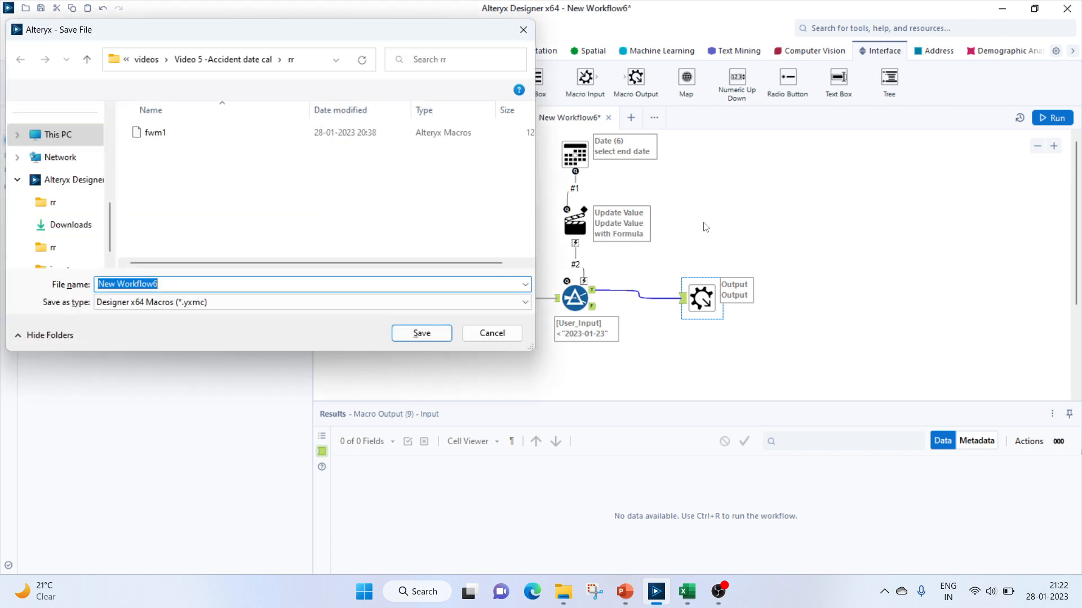
{"action": "left_click", "coordinate": [421, 333]}
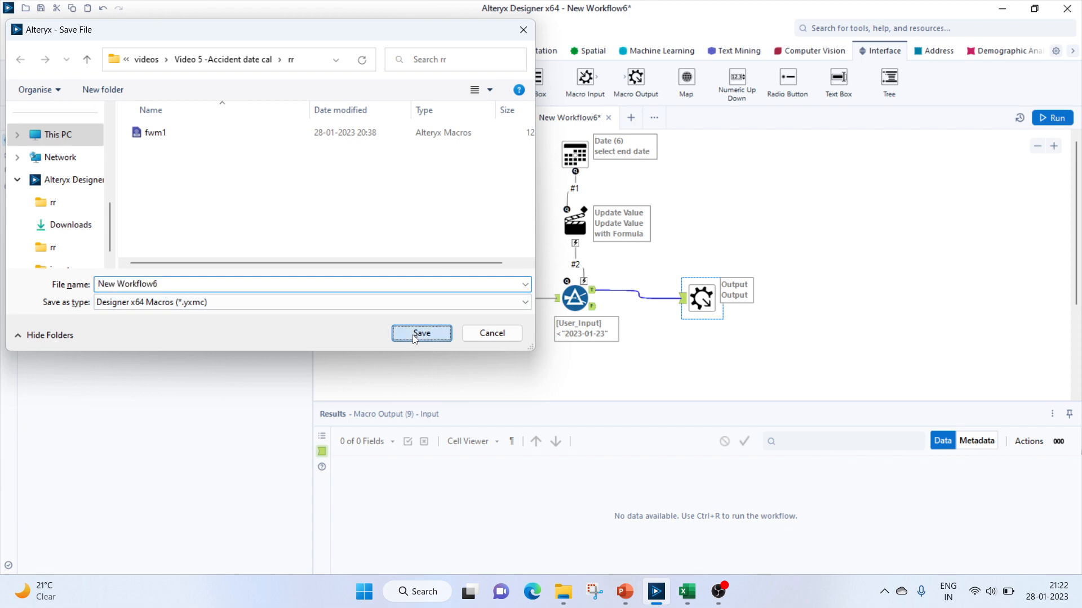
Switch to the New Workflow5 workflow and rearrange its tools to make room below the Select tool
{"action": "left_click", "coordinate": [489, 119]}
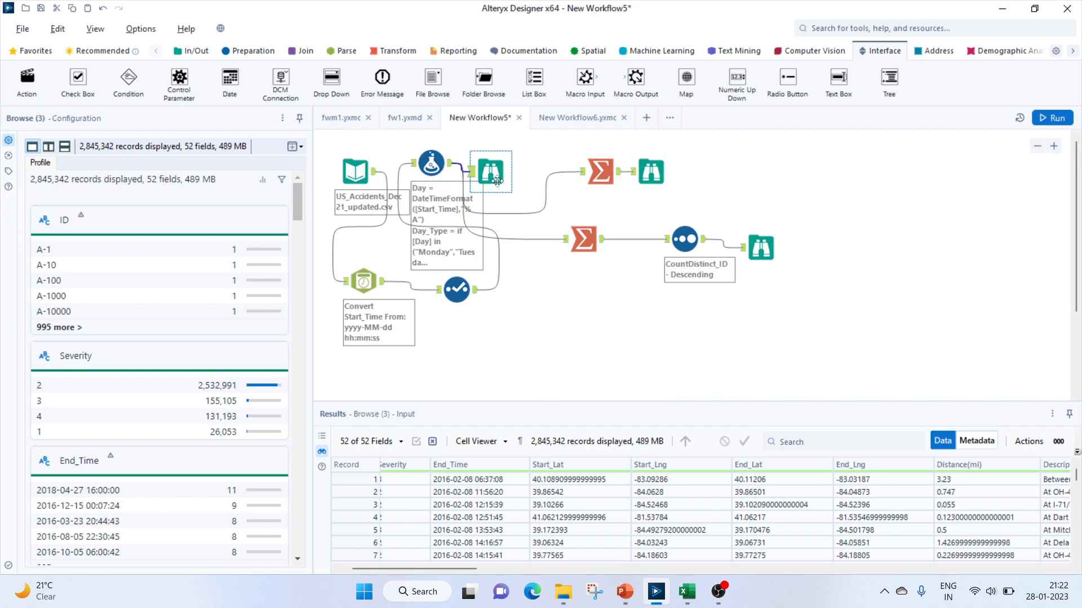
{"action": "left_click_drag", "start_coordinate": [497, 179], "coordinate": [632, 179]}
{"action": "left_click", "coordinate": [435, 168]}
{"action": "left_click_drag", "start_coordinate": [430, 167], "coordinate": [524, 166]}
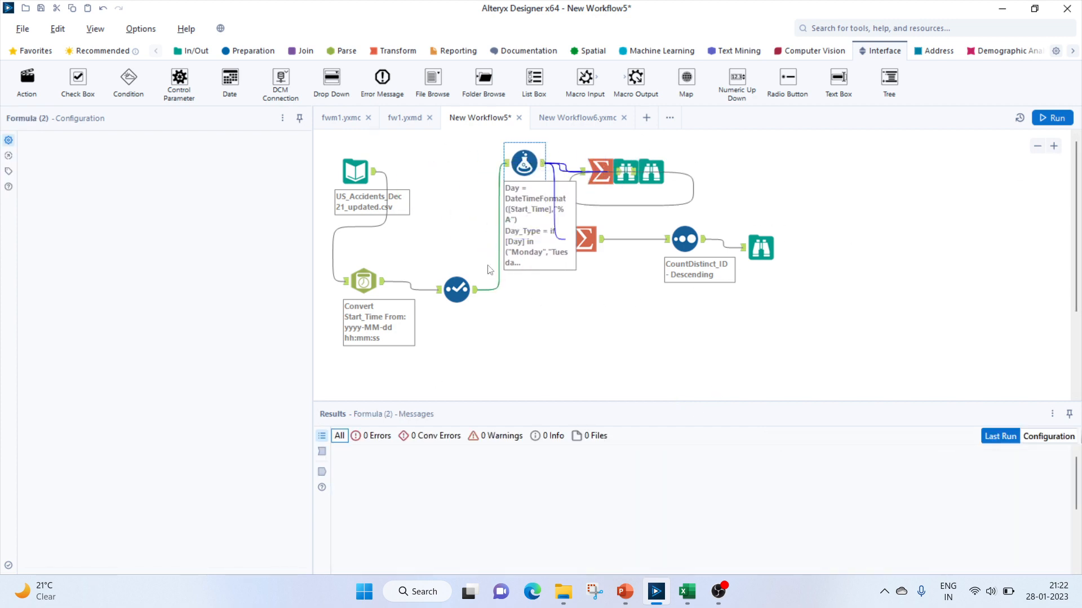
{"action": "left_click", "coordinate": [651, 172]}
{"action": "left_click_drag", "start_coordinate": [632, 181], "coordinate": [723, 182]}
{"action": "left_click_drag", "start_coordinate": [605, 170], "coordinate": [689, 164]}
{"action": "left_click_drag", "start_coordinate": [689, 241], "coordinate": [765, 233]}
{"action": "left_click_drag", "start_coordinate": [587, 238], "coordinate": [672, 230]}
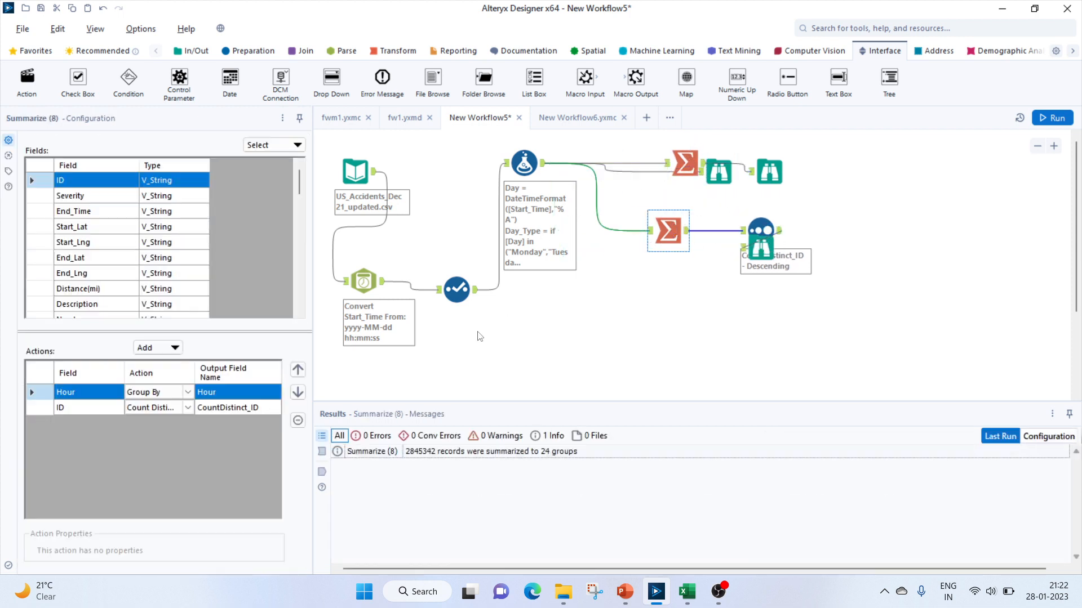
Insert the New Workflow6 macro after the Select tool and set its date field to Start_Time
{"action": "right_click", "coordinate": [527, 330]}
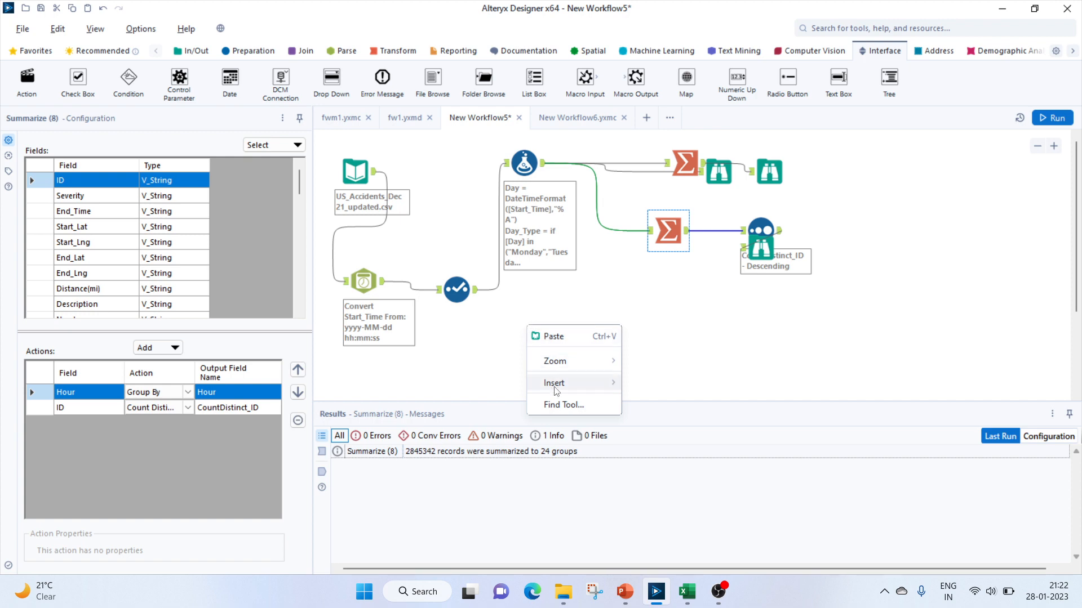
{"action": "mouse_move", "coordinate": [555, 383]}
{"action": "mouse_move", "coordinate": [674, 566]}
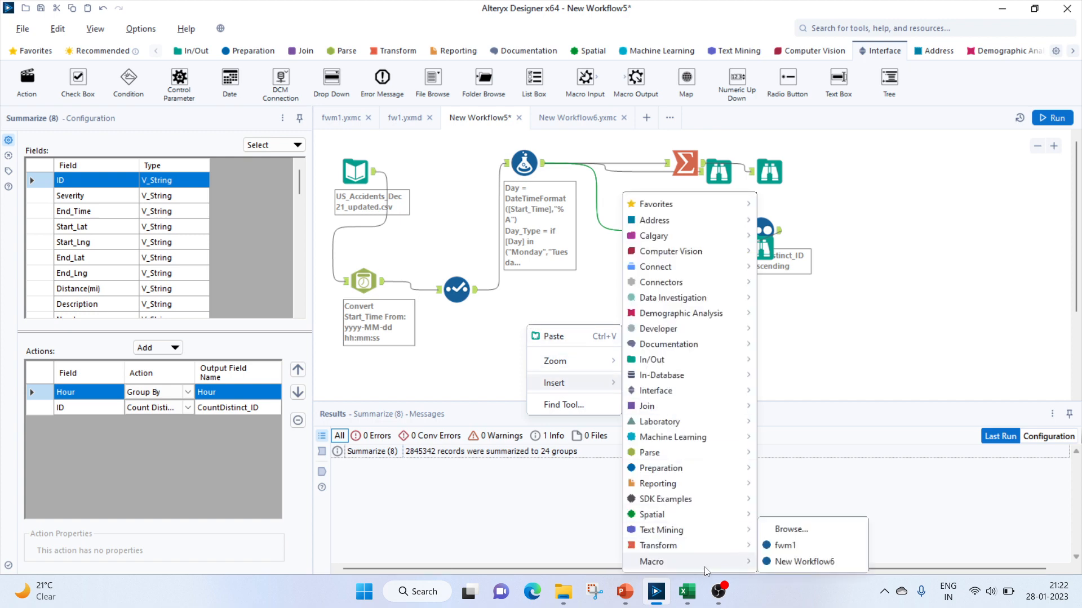
{"action": "left_click", "coordinate": [788, 560]}
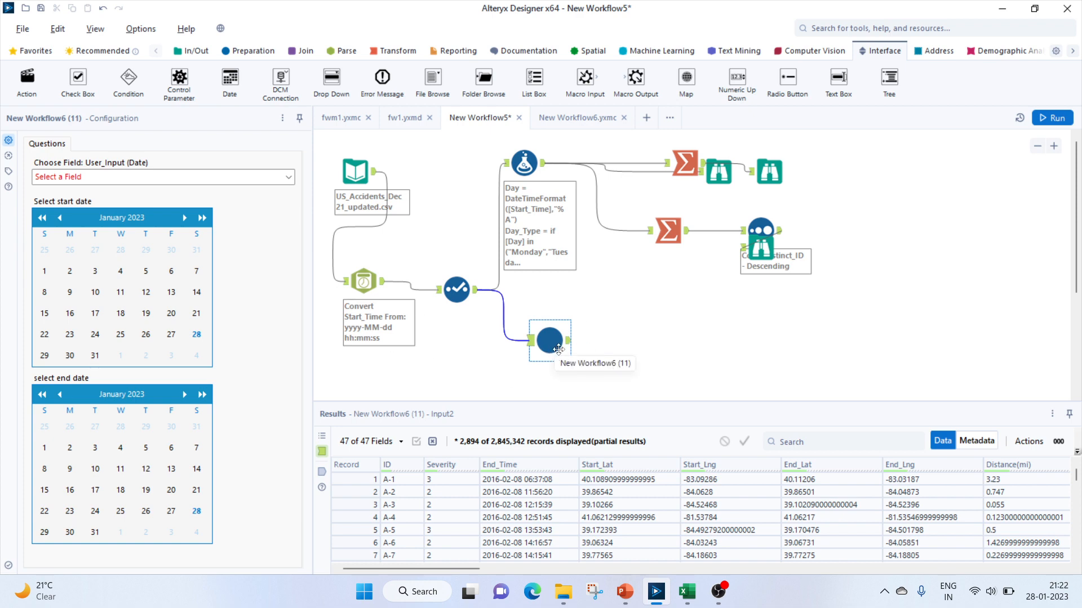
{"action": "left_click_drag", "start_coordinate": [558, 350], "coordinate": [584, 366]}
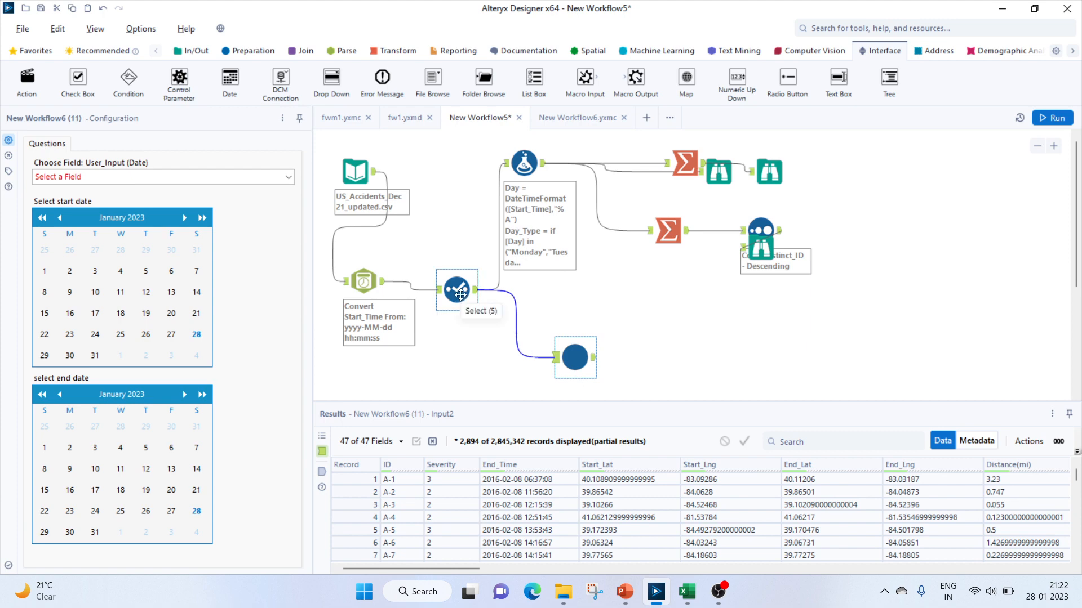
{"action": "left_click", "coordinate": [143, 184]}
{"action": "left_click", "coordinate": [140, 198]}
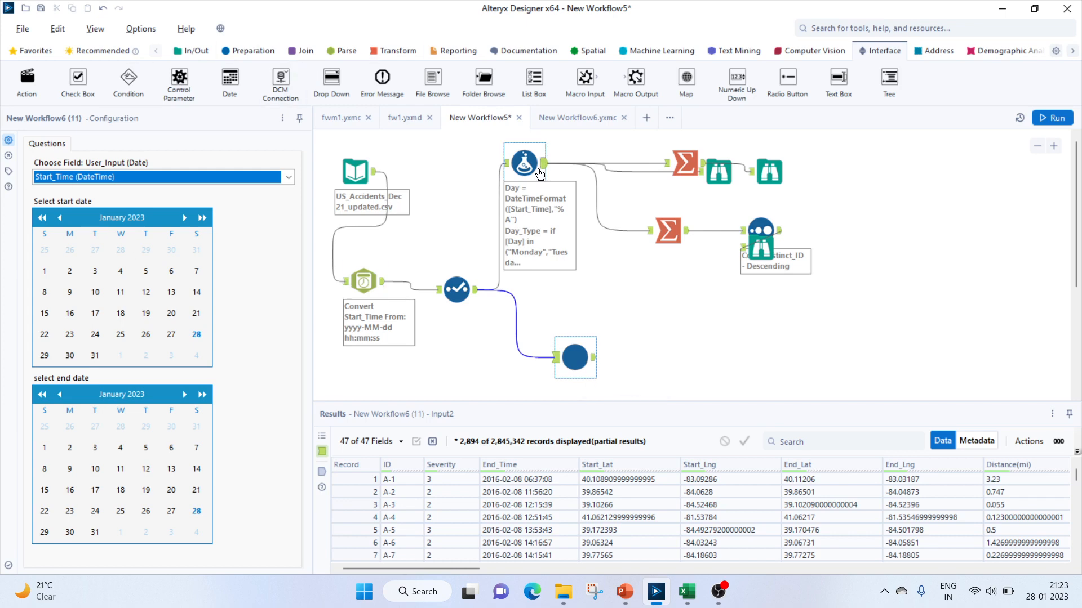
Search for the Join tool and add it connected to the macro's output
{"action": "left_click", "coordinate": [835, 33]}
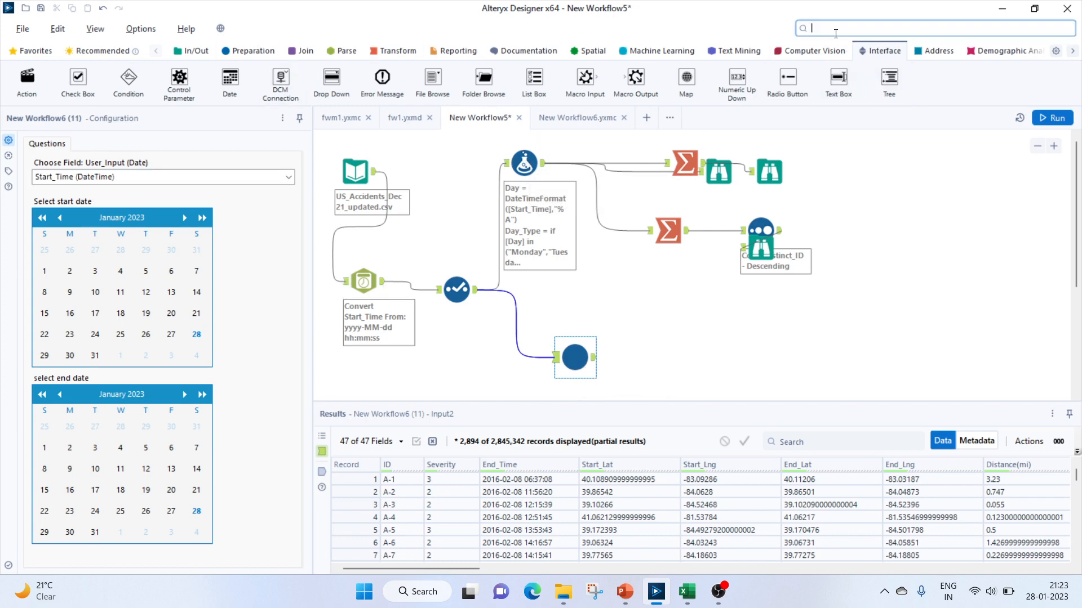
{"action": "type", "text": "join"}
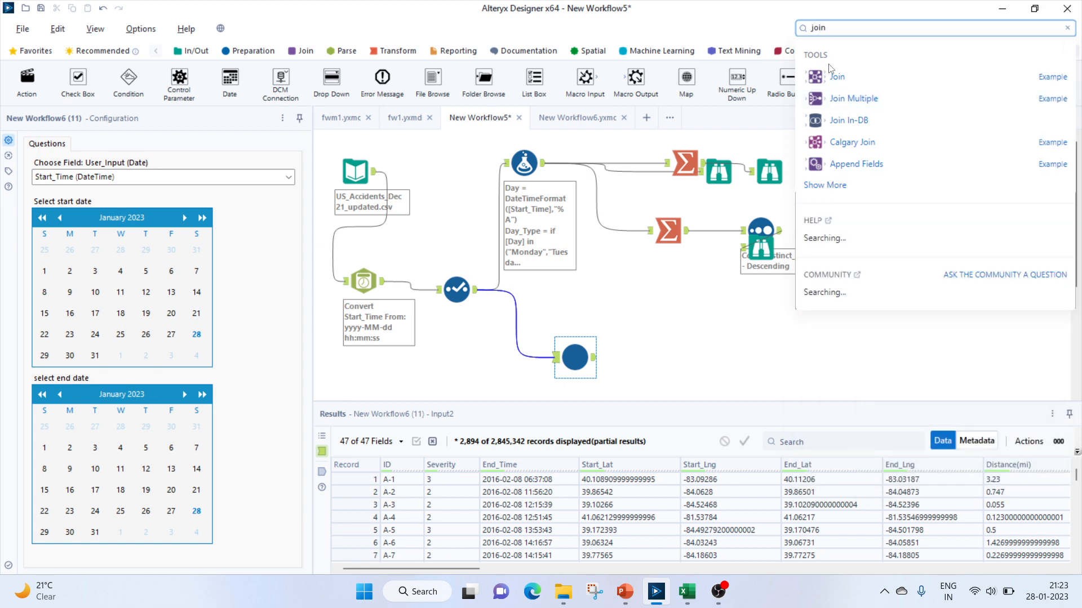
{"action": "left_click_drag", "start_coordinate": [830, 79], "coordinate": [679, 356]}
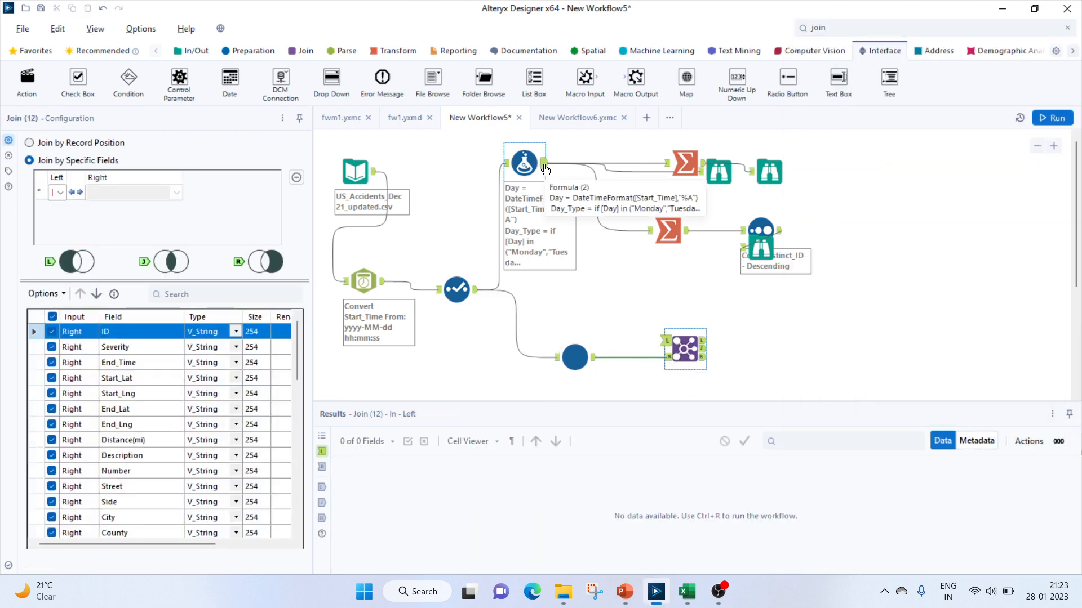
Connect the Formula output to the Join's left input and join on Start_Time (left) with User_Input (right)
{"action": "left_click_drag", "start_coordinate": [546, 168], "coordinate": [666, 340]}
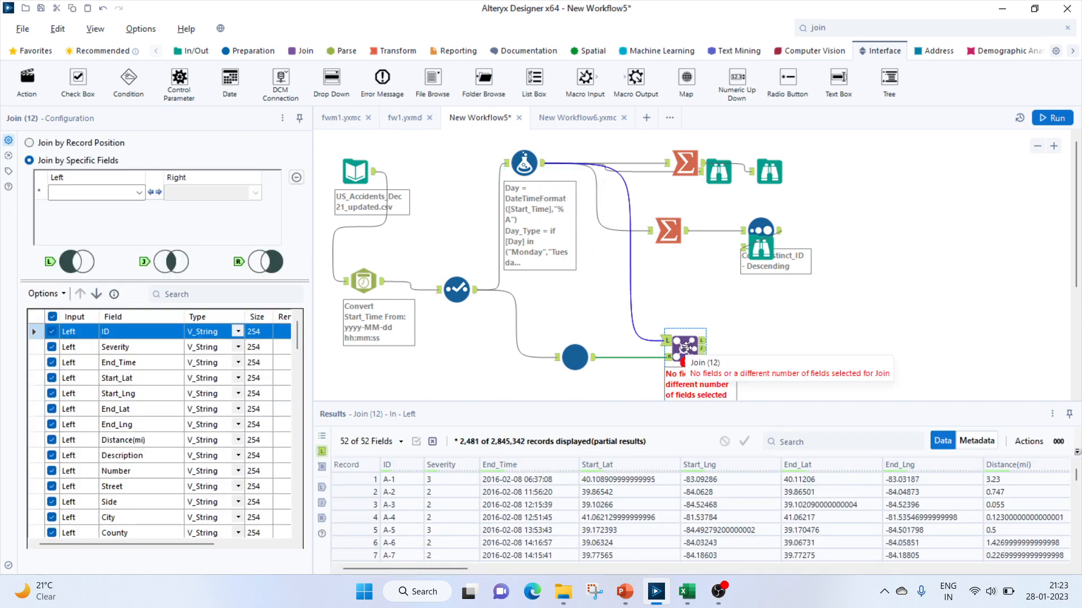
{"action": "left_click", "coordinate": [139, 193]}
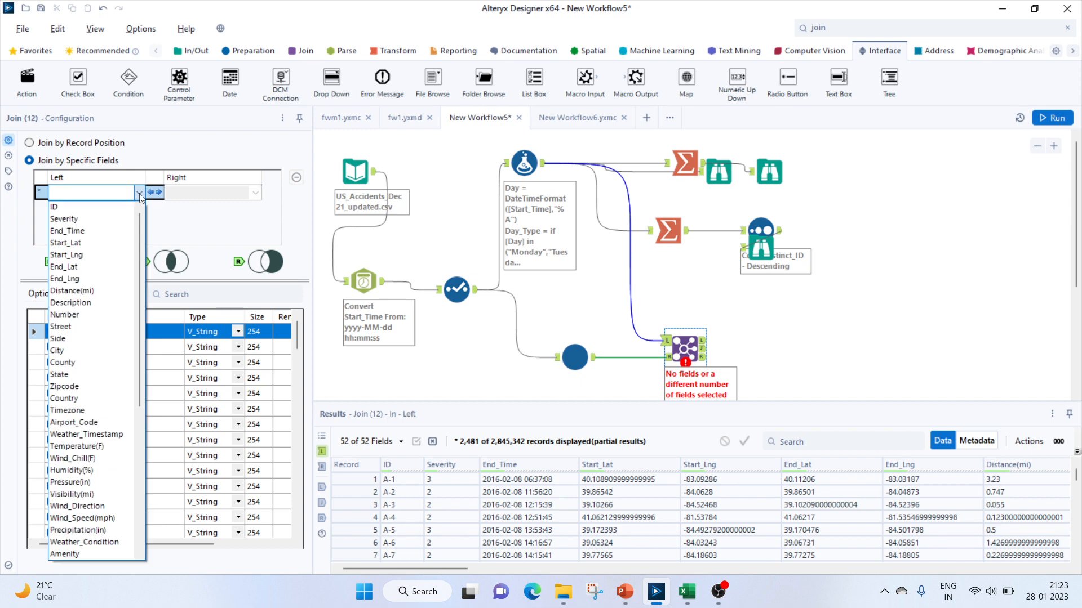
{"action": "left_click", "coordinate": [204, 194]}
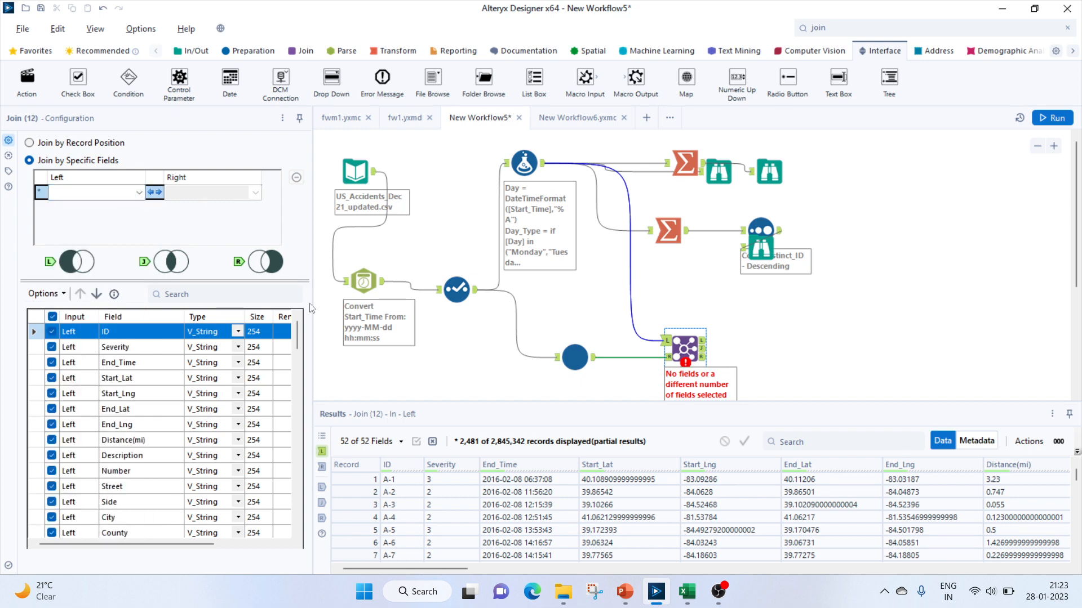
{"action": "left_click", "coordinate": [139, 192]}
{"action": "scroll", "coordinate": [94, 535], "scroll_direction": "down", "scroll_amount": 1}
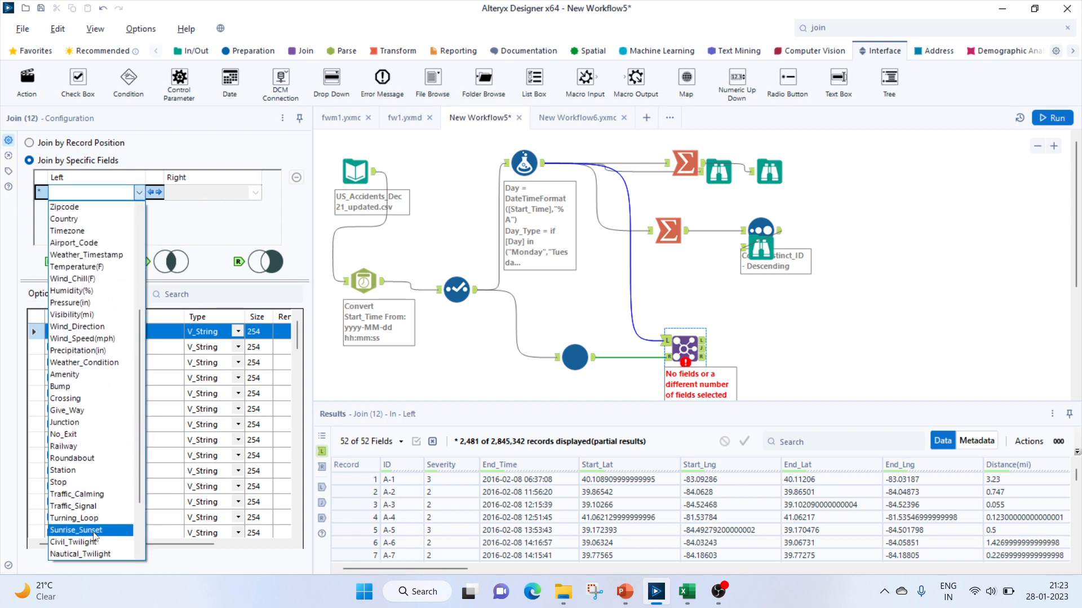
{"action": "scroll", "coordinate": [94, 536], "scroll_direction": "up", "scroll_amount": 5}
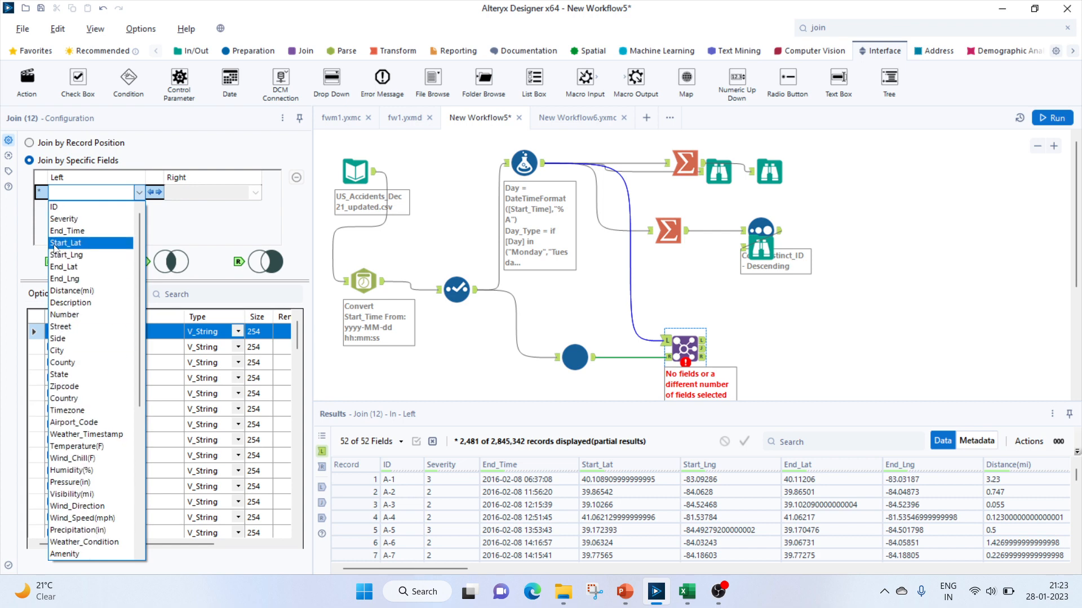
{"action": "scroll", "coordinate": [72, 535], "scroll_direction": "down", "scroll_amount": 7}
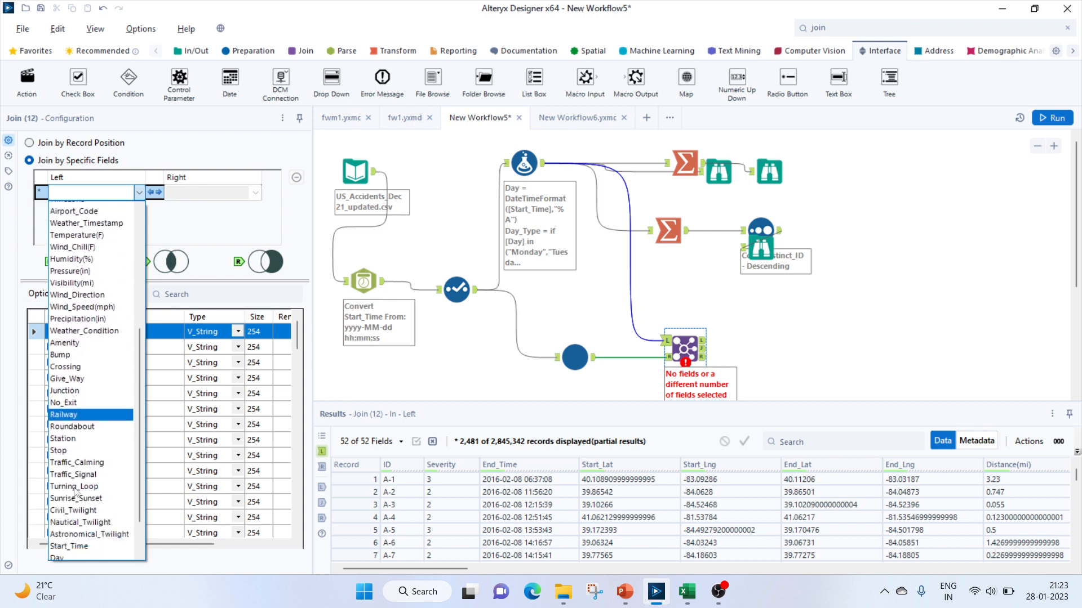
{"action": "left_click", "coordinate": [76, 494]}
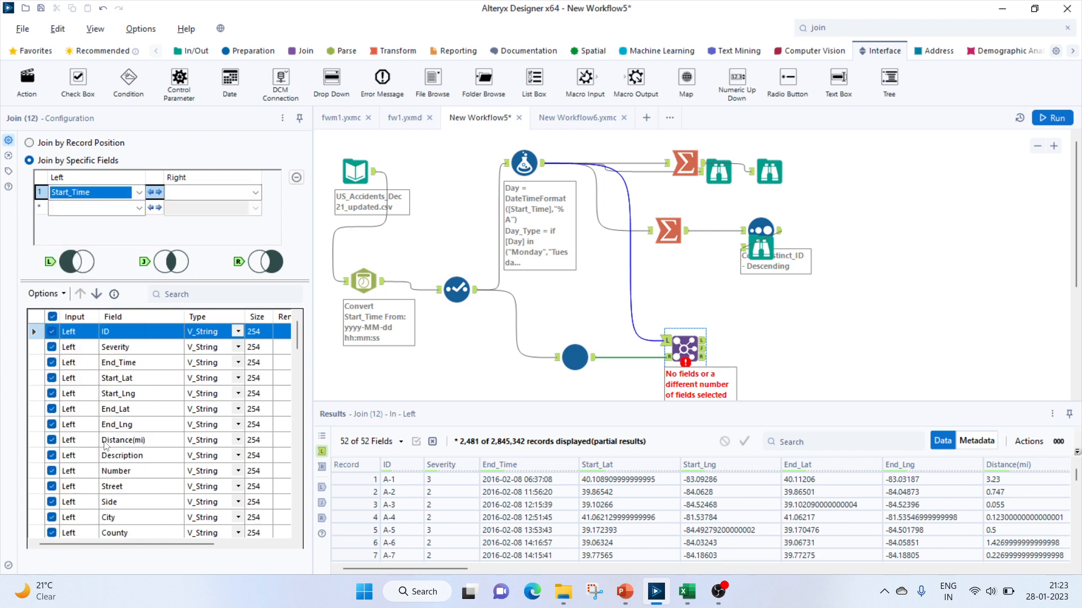
{"action": "left_click", "coordinate": [255, 193]}
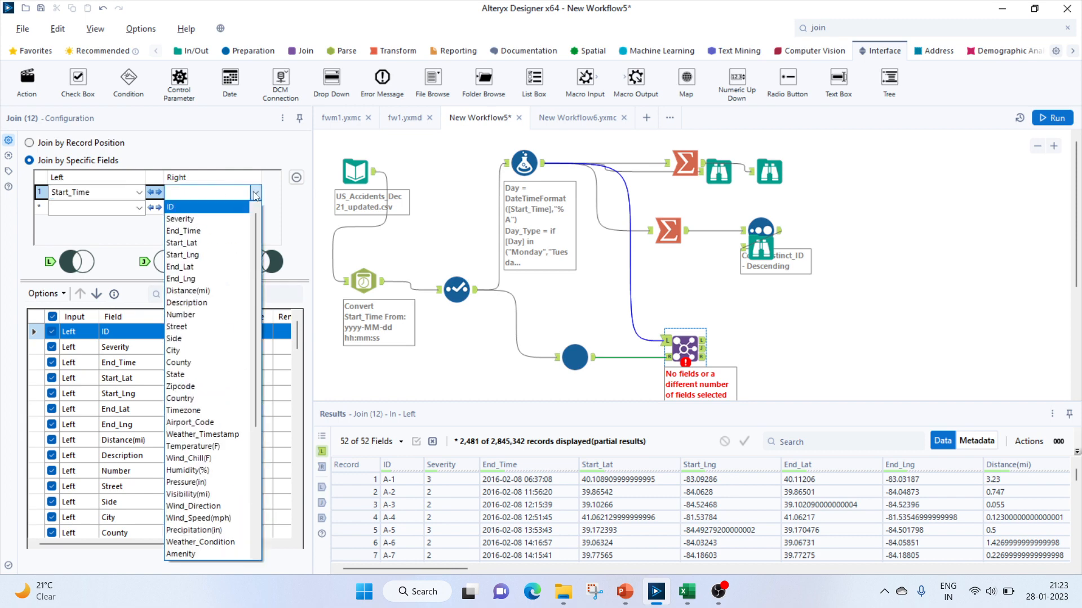
{"action": "key", "text": "n"}
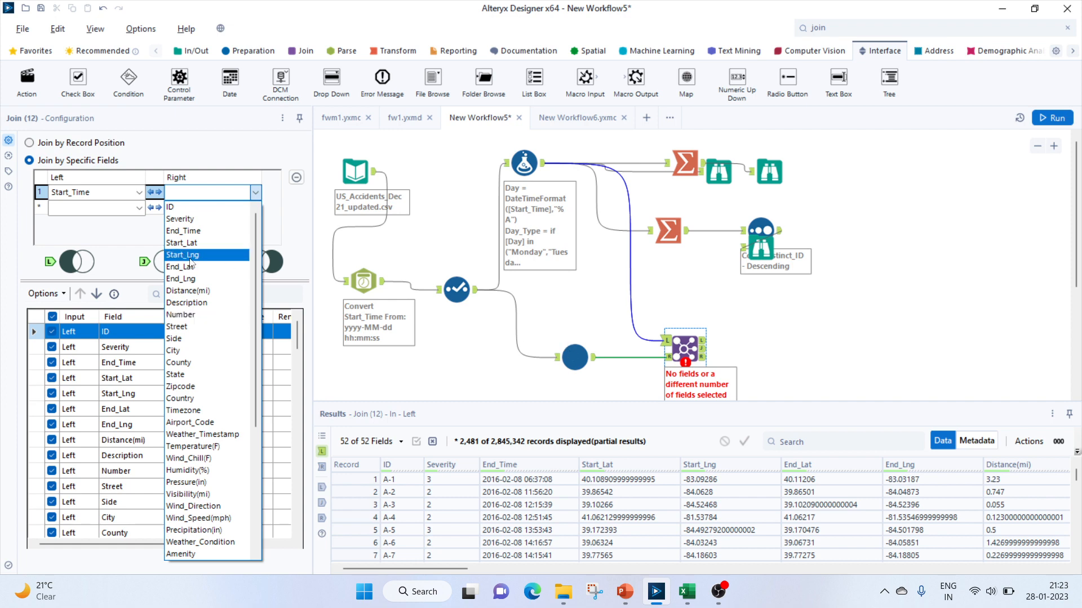
{"action": "scroll", "coordinate": [201, 408], "scroll_direction": "down", "scroll_amount": 5}
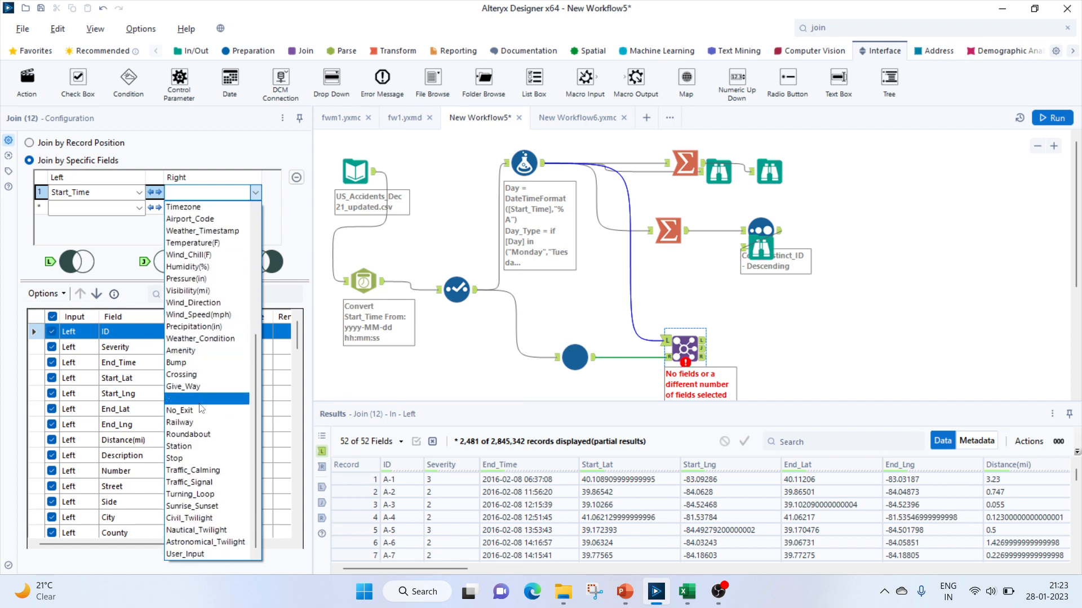
{"action": "left_click", "coordinate": [201, 555]}
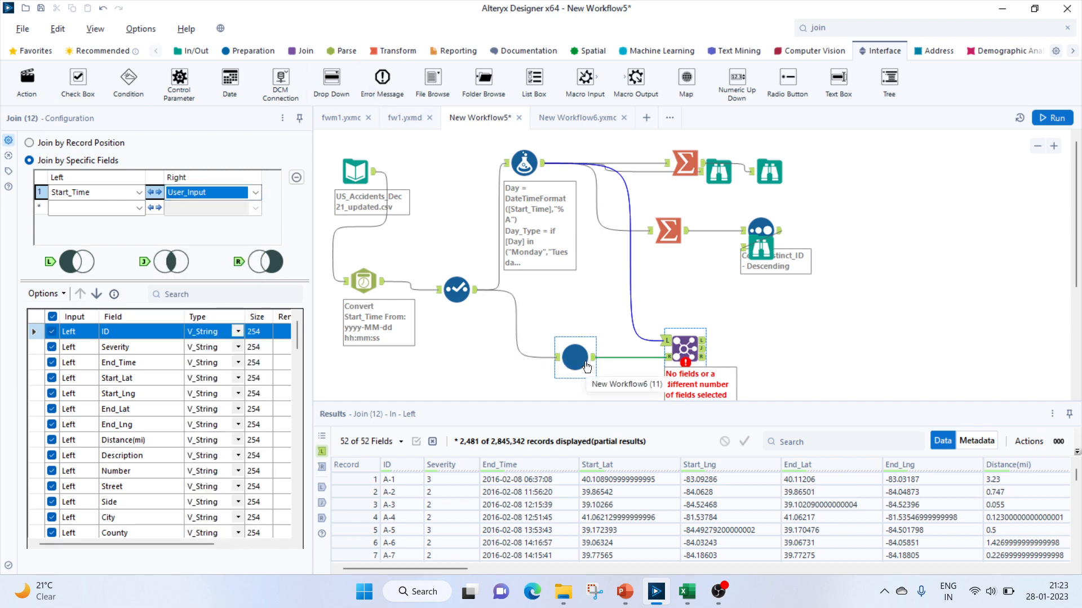
Add a Browse tool connected to the Join's joined output
{"action": "left_click", "coordinate": [196, 52]}
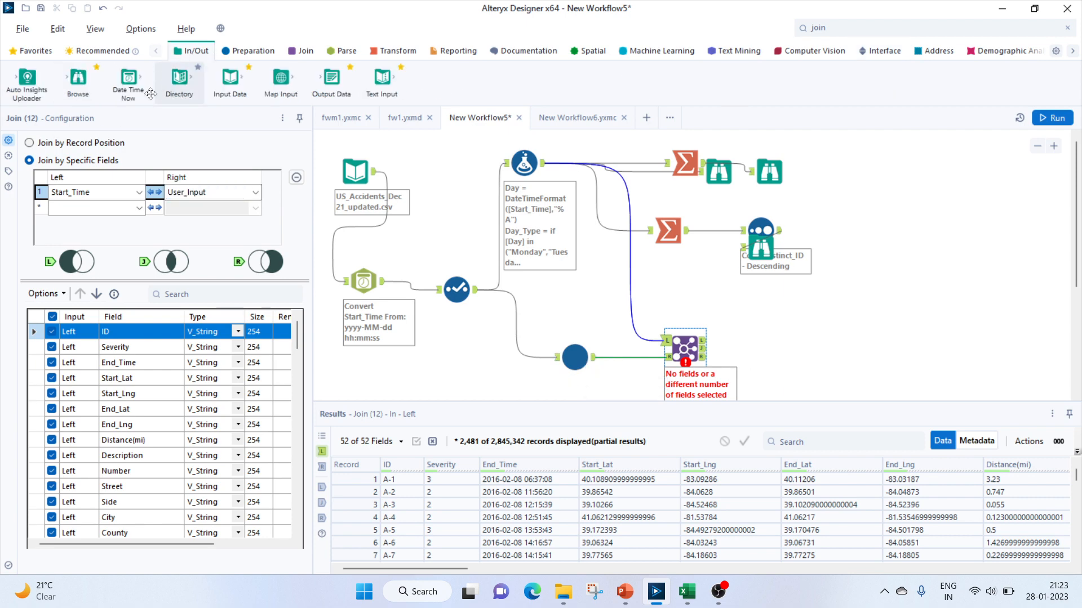
{"action": "left_click_drag", "start_coordinate": [79, 87], "coordinate": [755, 348]}
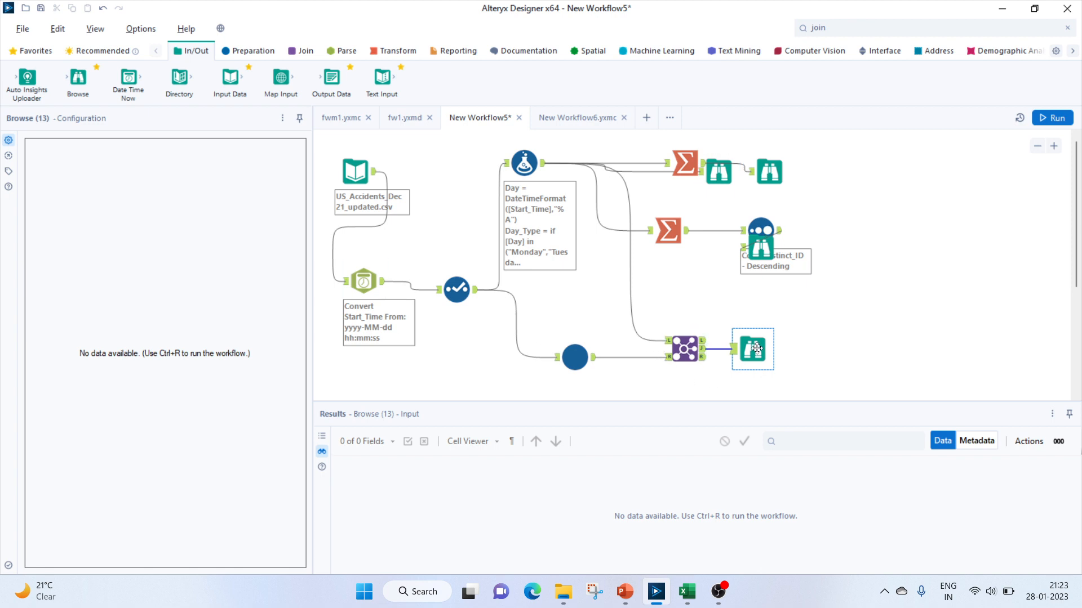
Run the workflow and inspect the results of the Browse and Join tools
{"action": "left_click", "coordinate": [1047, 120]}
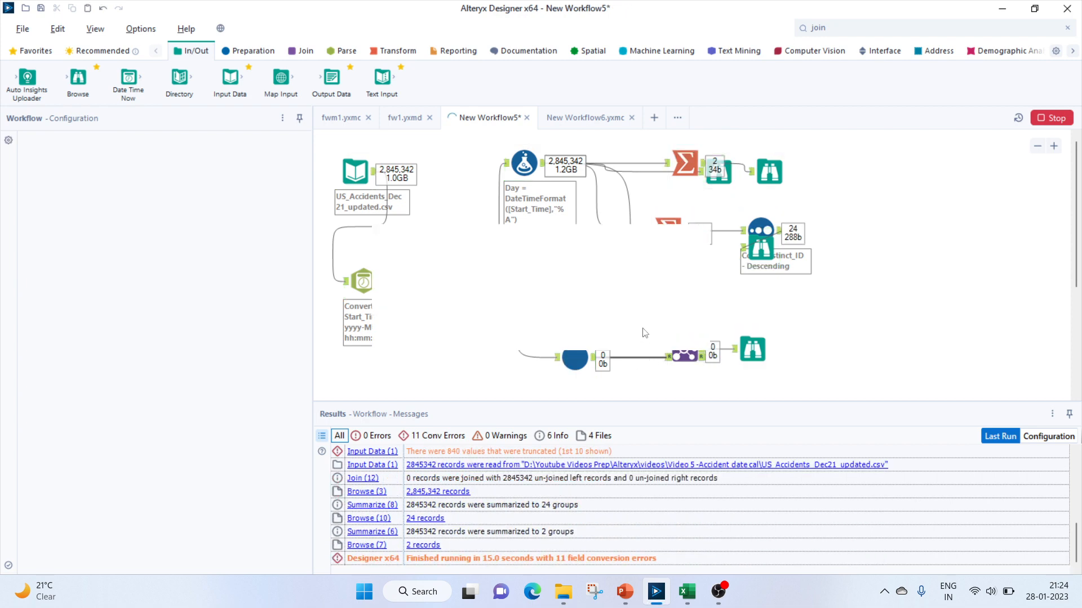
{"action": "left_click", "coordinate": [667, 320]}
{"action": "left_click", "coordinate": [748, 342]}
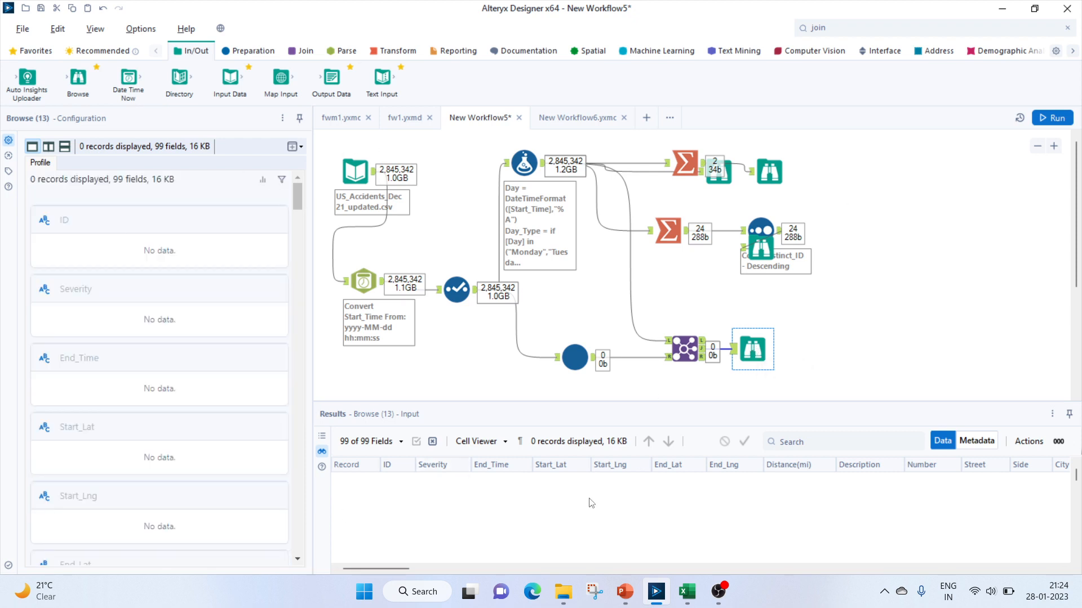
{"action": "left_click", "coordinate": [684, 350]}
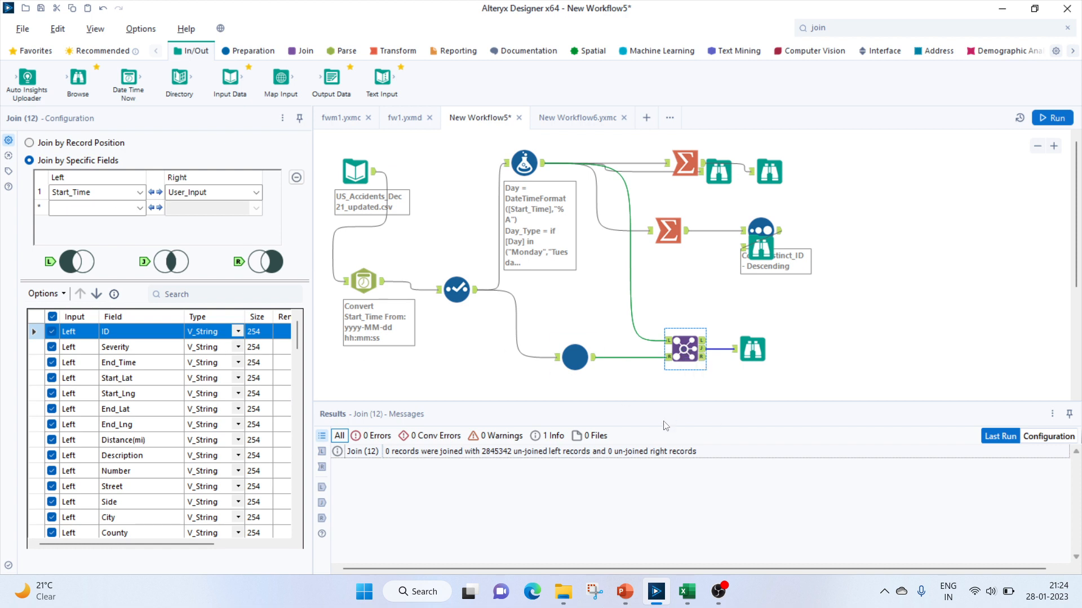
In the Select tool, deselect all fields and keep only DateTime_Out renamed Start_Time
{"action": "left_click", "coordinate": [455, 289]}
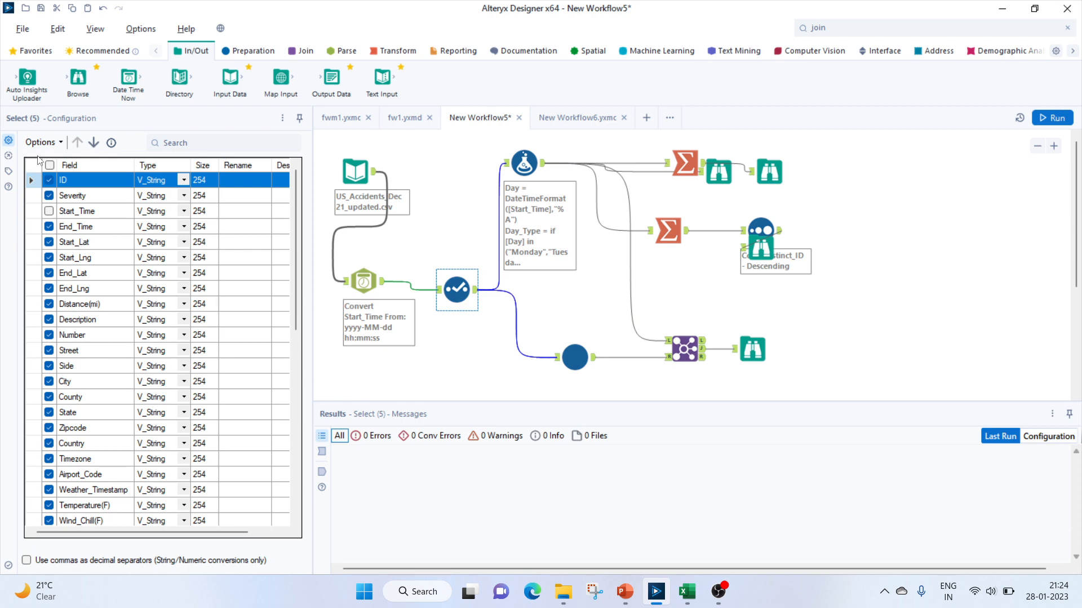
{"action": "left_click", "coordinate": [51, 168]}
{"action": "left_click", "coordinate": [50, 165]}
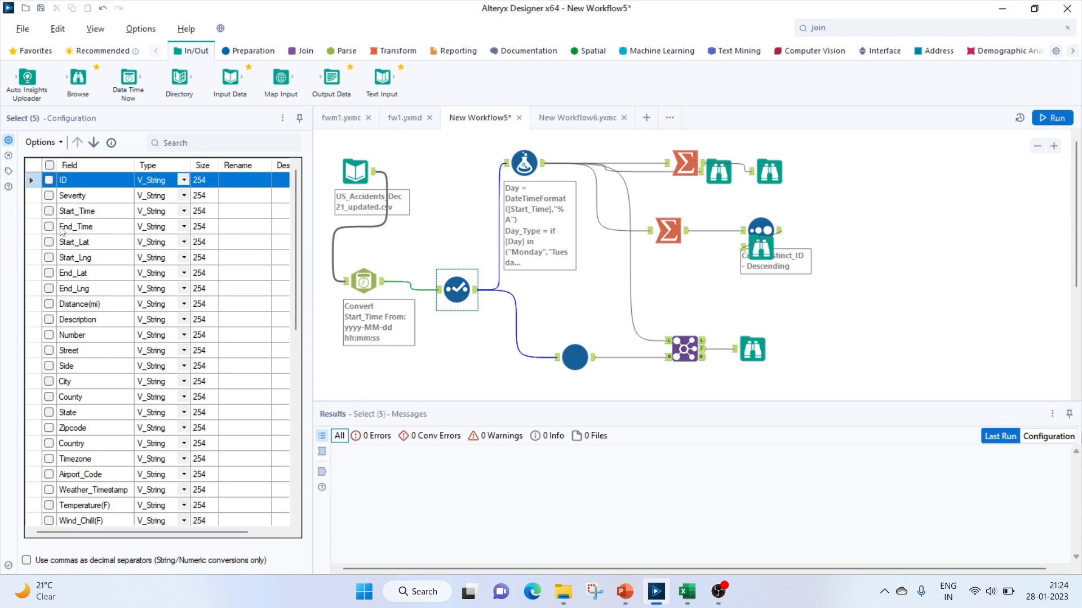
{"action": "scroll", "coordinate": [56, 234], "scroll_direction": "down", "scroll_amount": 10}
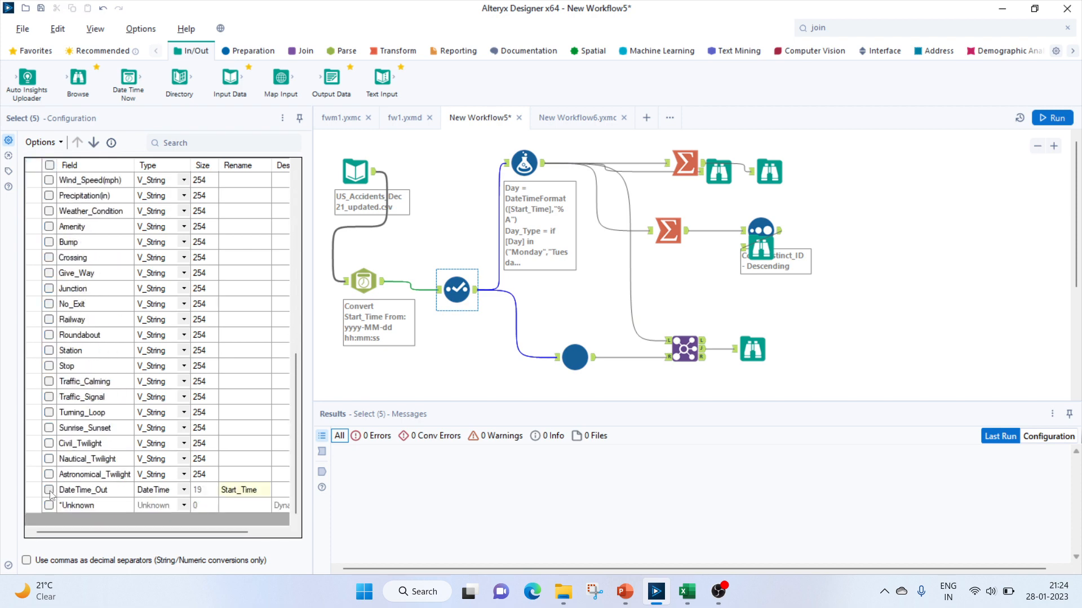
{"action": "left_click", "coordinate": [50, 492]}
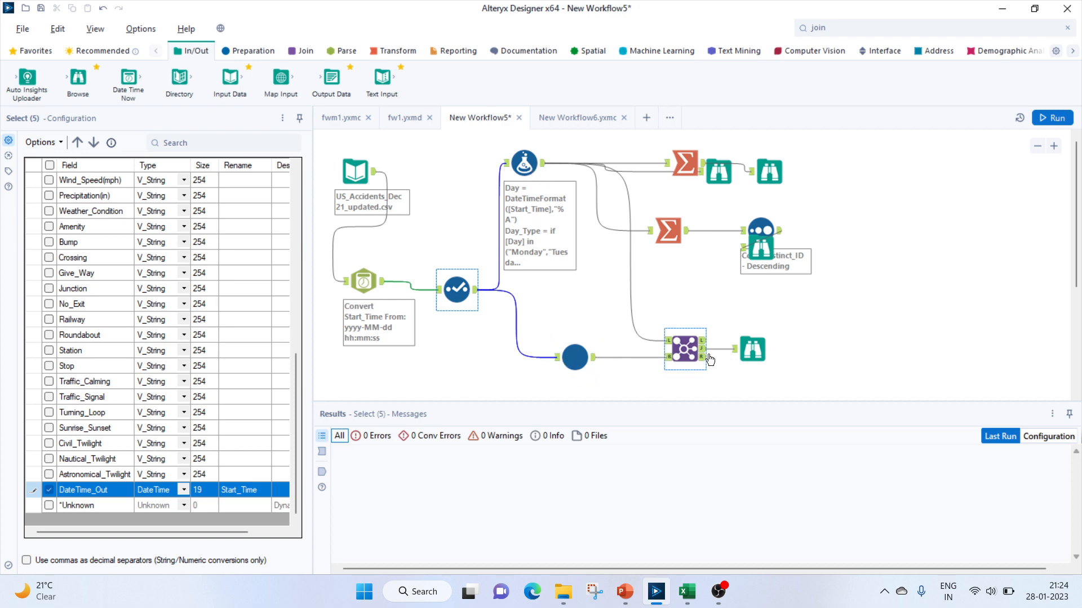
In the macro's settings, set the start date to 1 October 2020 and the end date to 3 October 2020
{"action": "left_click", "coordinate": [574, 357]}
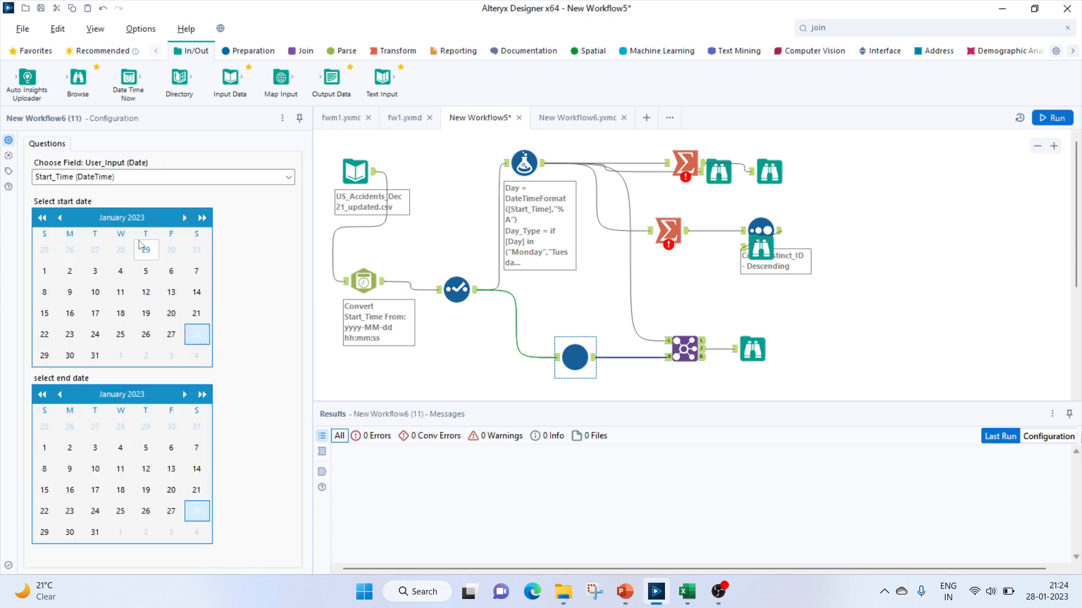
{"action": "left_click", "coordinate": [42, 218]}
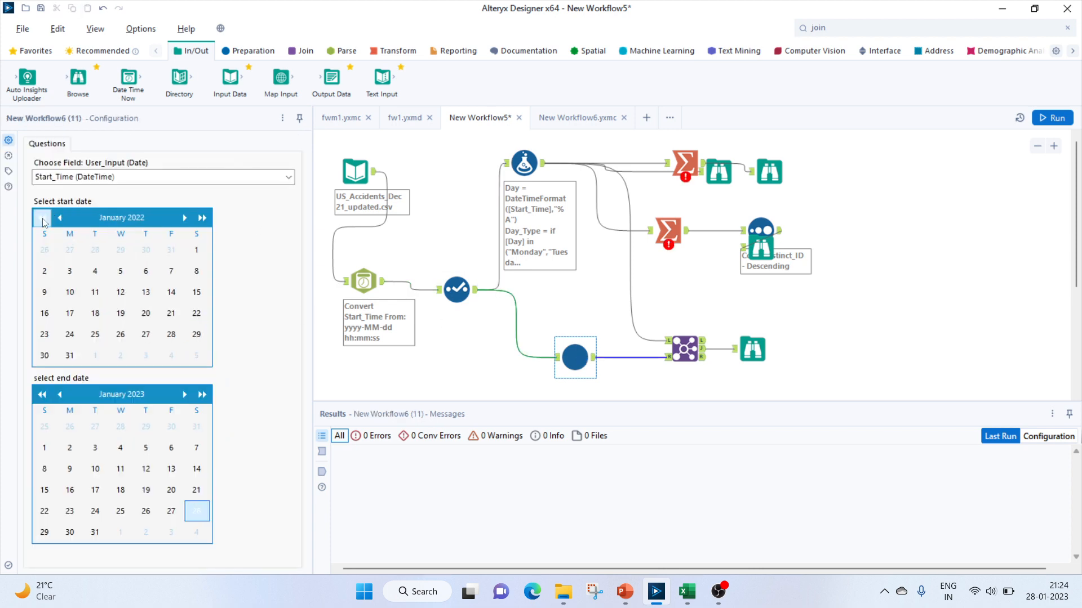
{"action": "left_click", "coordinate": [42, 218]}
{"action": "left_click", "coordinate": [42, 218]}
{"action": "left_click", "coordinate": [42, 218]}
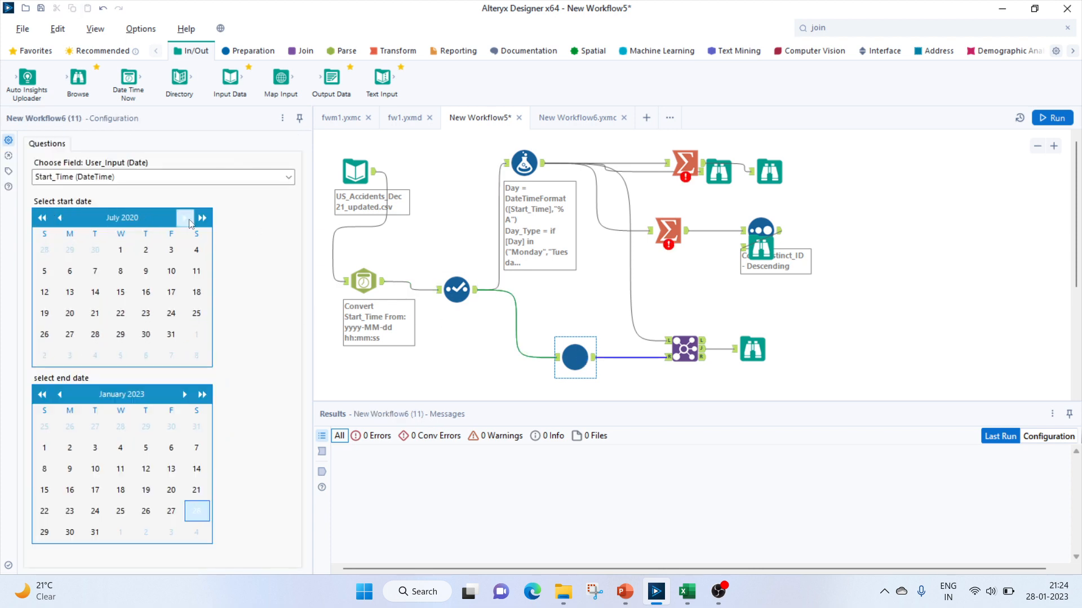
{"action": "left_click", "coordinate": [186, 218]}
{"action": "left_click", "coordinate": [186, 218]}
{"action": "left_click", "coordinate": [186, 218]}
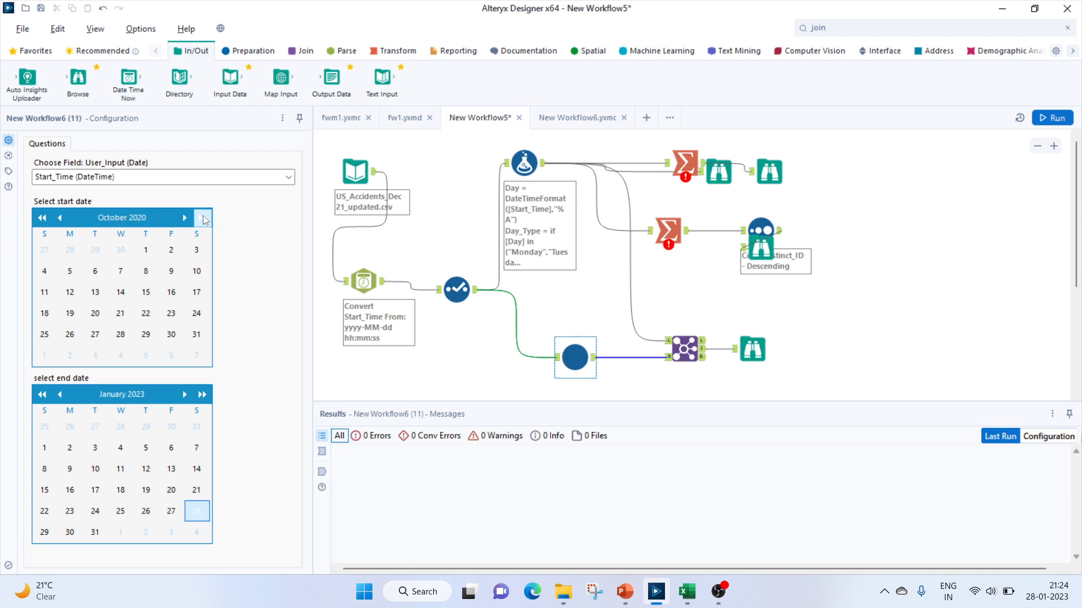
{"action": "left_click", "coordinate": [145, 251]}
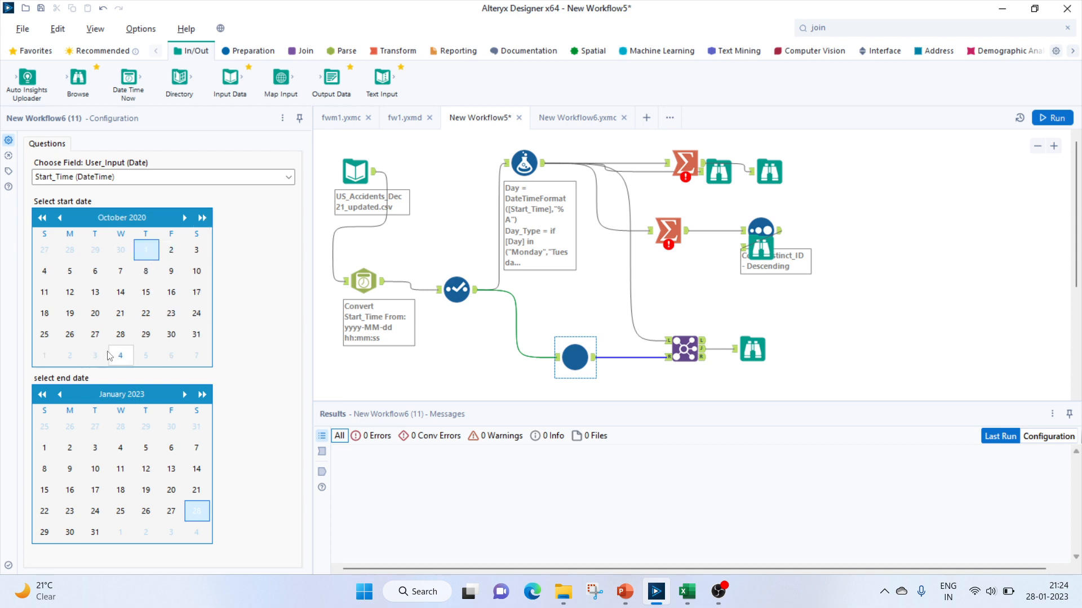
{"action": "left_click", "coordinate": [43, 395]}
{"action": "left_click", "coordinate": [42, 394]}
{"action": "left_click", "coordinate": [42, 394]}
{"action": "left_click", "coordinate": [45, 398]}
{"action": "left_click", "coordinate": [45, 398]}
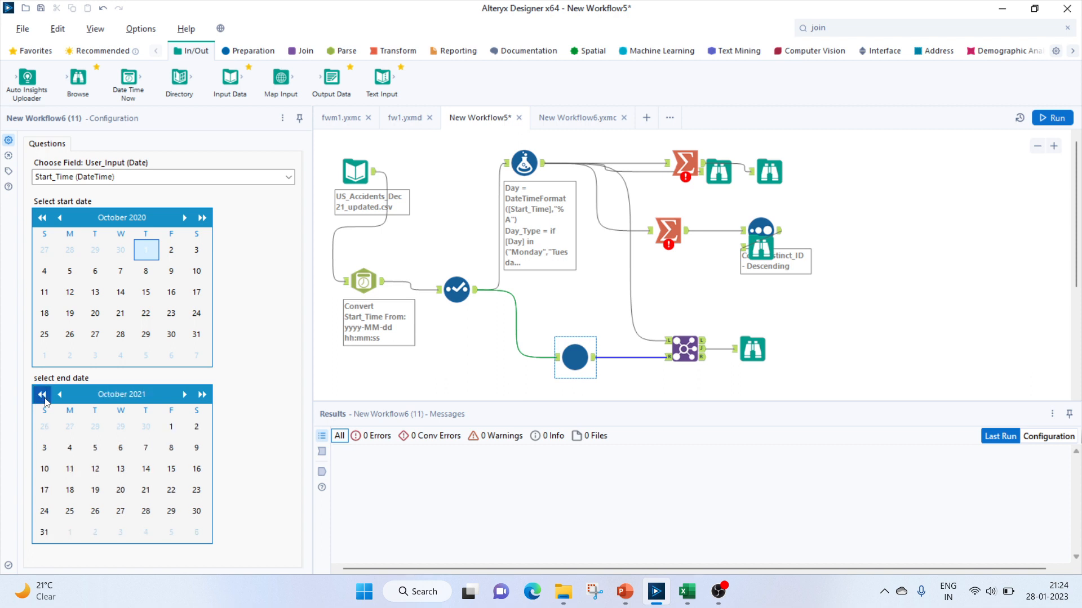
{"action": "left_click", "coordinate": [45, 398]}
{"action": "left_click", "coordinate": [45, 397]}
{"action": "left_click", "coordinate": [45, 398]}
{"action": "left_click", "coordinate": [45, 398]}
{"action": "left_click", "coordinate": [45, 398]}
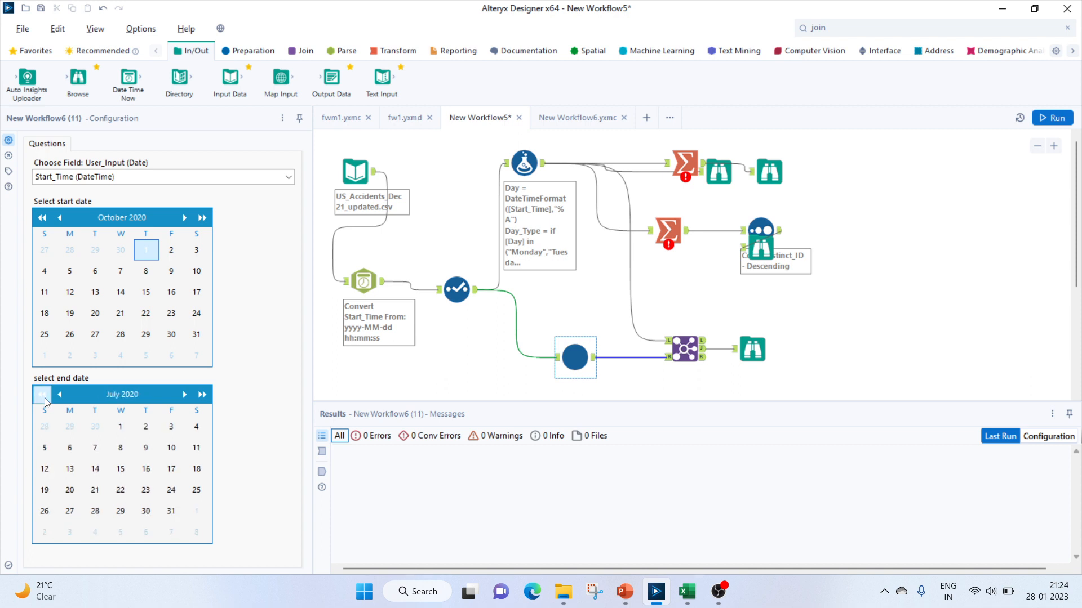
{"action": "left_click", "coordinate": [202, 397]}
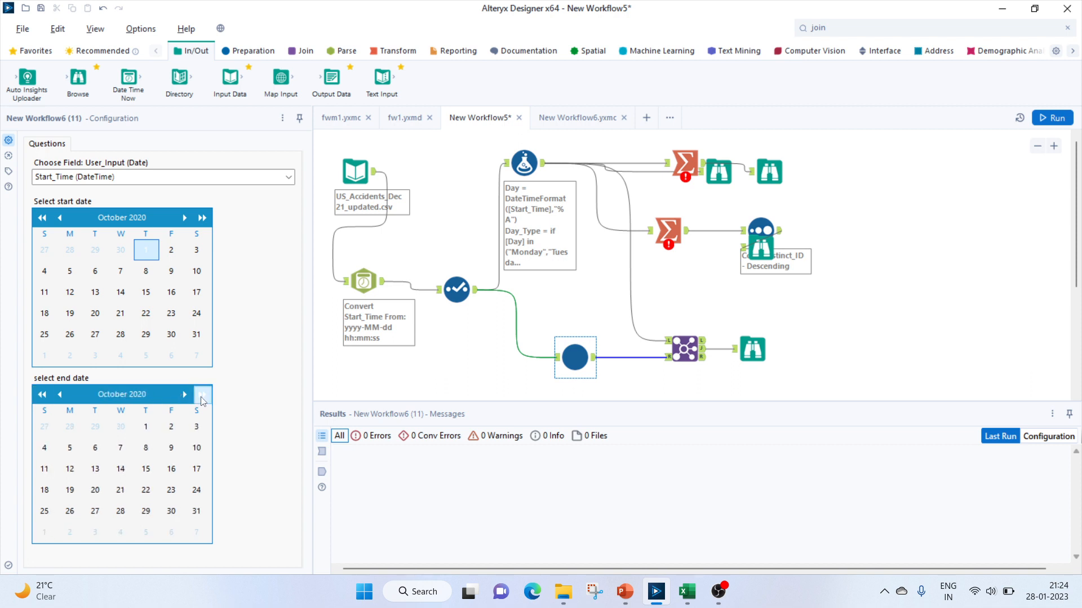
{"action": "left_click", "coordinate": [197, 426]}
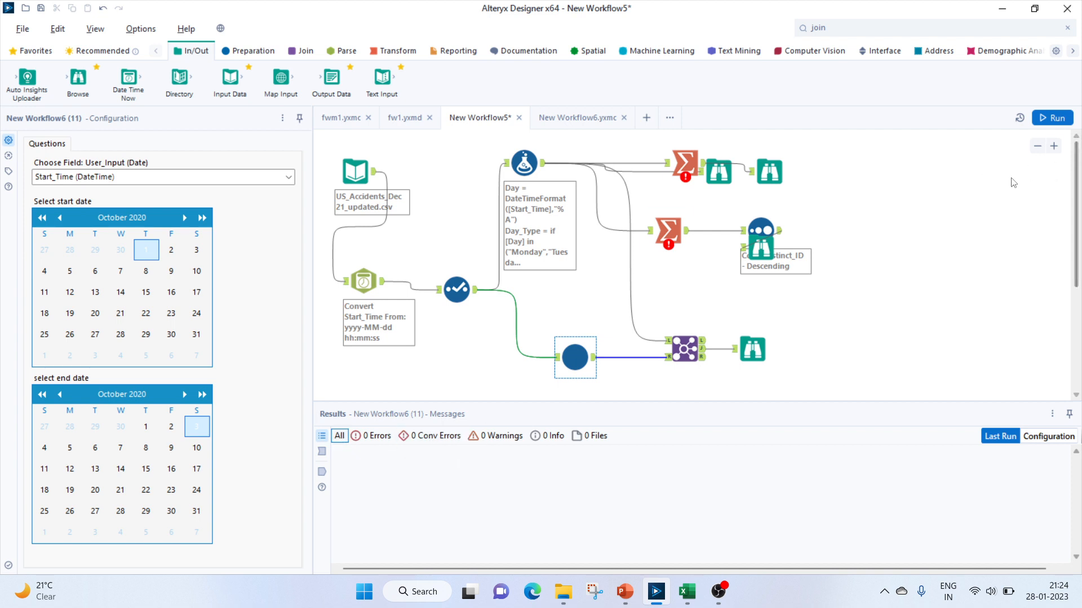
Run the workflow and review the joined records in the new Browse output
{"action": "left_click", "coordinate": [1051, 120]}
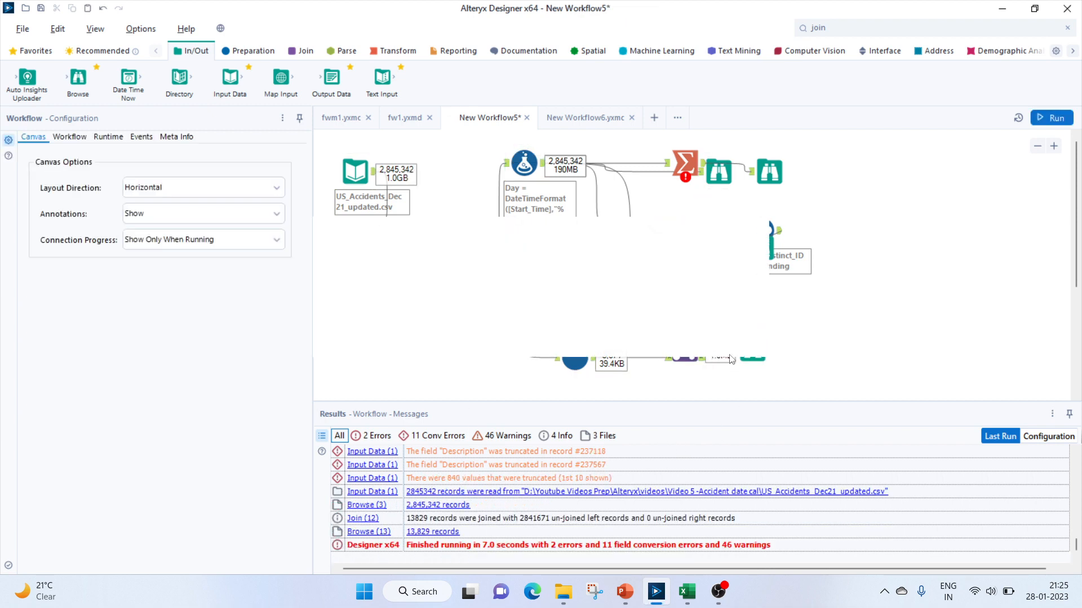
{"action": "left_click", "coordinate": [717, 331]}
{"action": "left_click", "coordinate": [752, 349]}
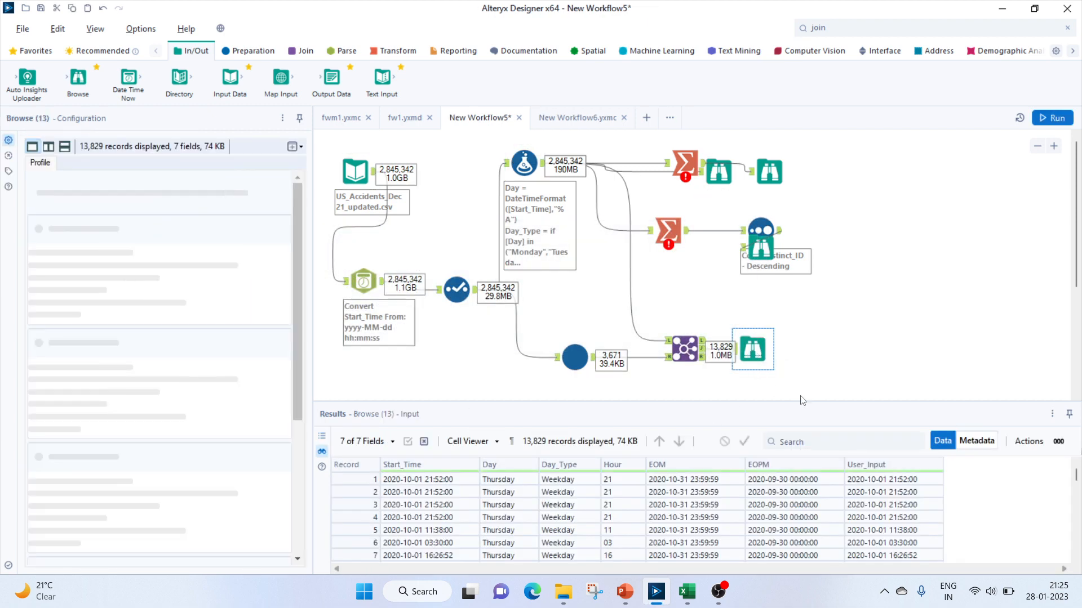
{"action": "left_click", "coordinate": [418, 492]}
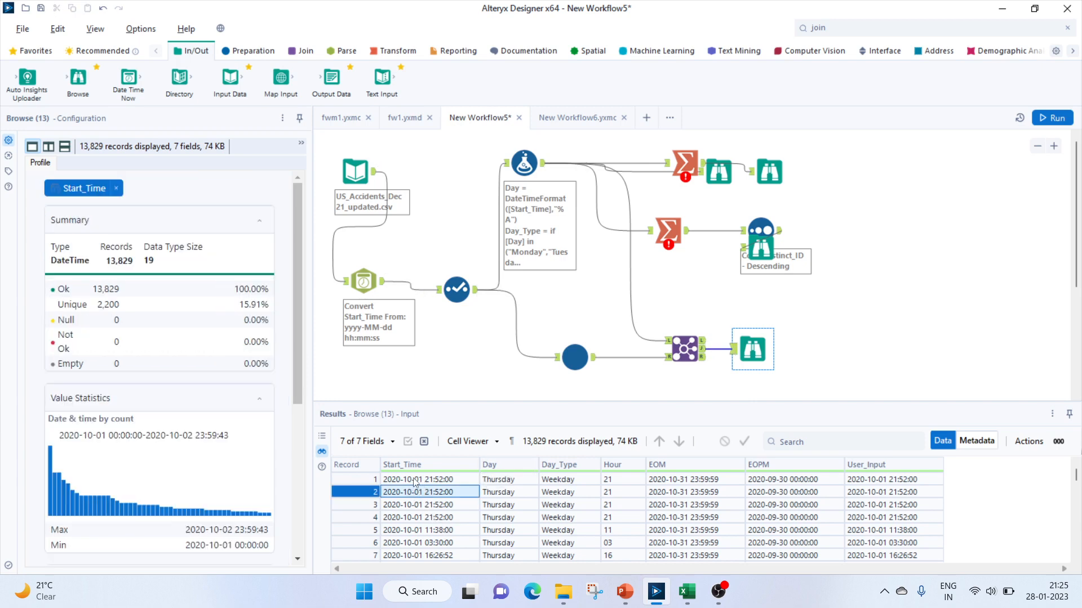
{"action": "scroll", "coordinate": [417, 507], "scroll_direction": "down", "scroll_amount": 15}
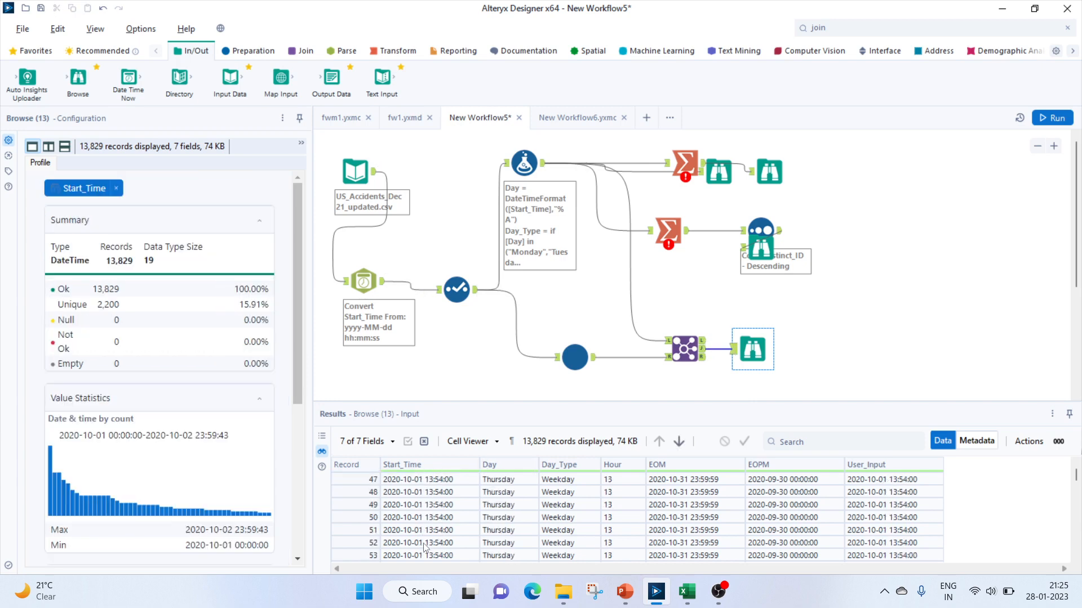
{"action": "scroll", "coordinate": [423, 546], "scroll_direction": "down", "scroll_amount": 20}
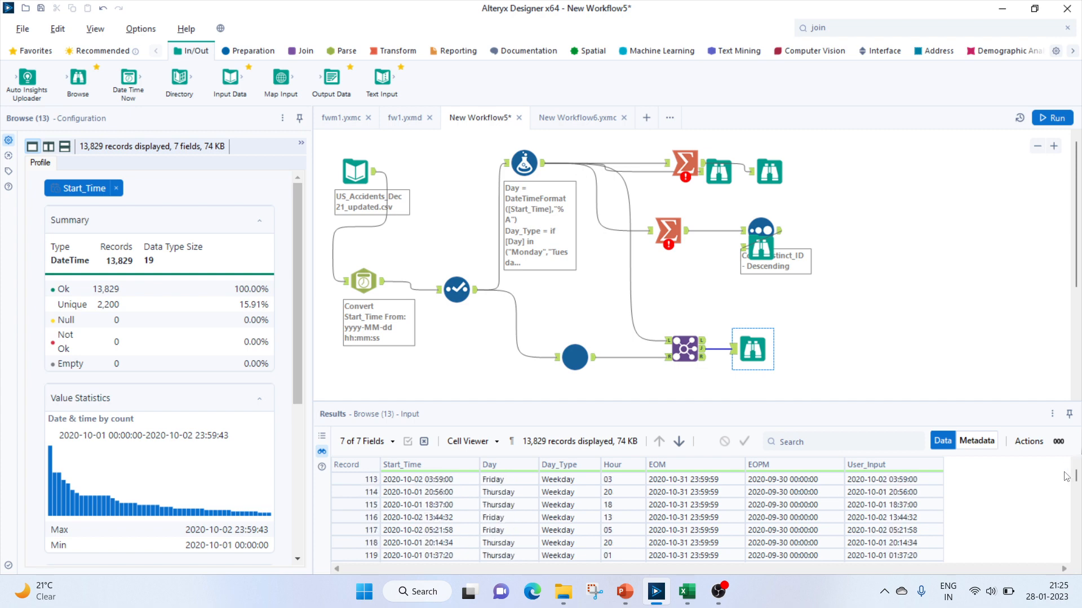
{"action": "mouse_move", "coordinate": [1076, 479]}
{"action": "left_mouse_down"}
{"action": "mouse_move", "coordinate": [1069, 559]}
{"action": "mouse_move", "coordinate": [1079, 468]}
{"action": "left_mouse_up"}
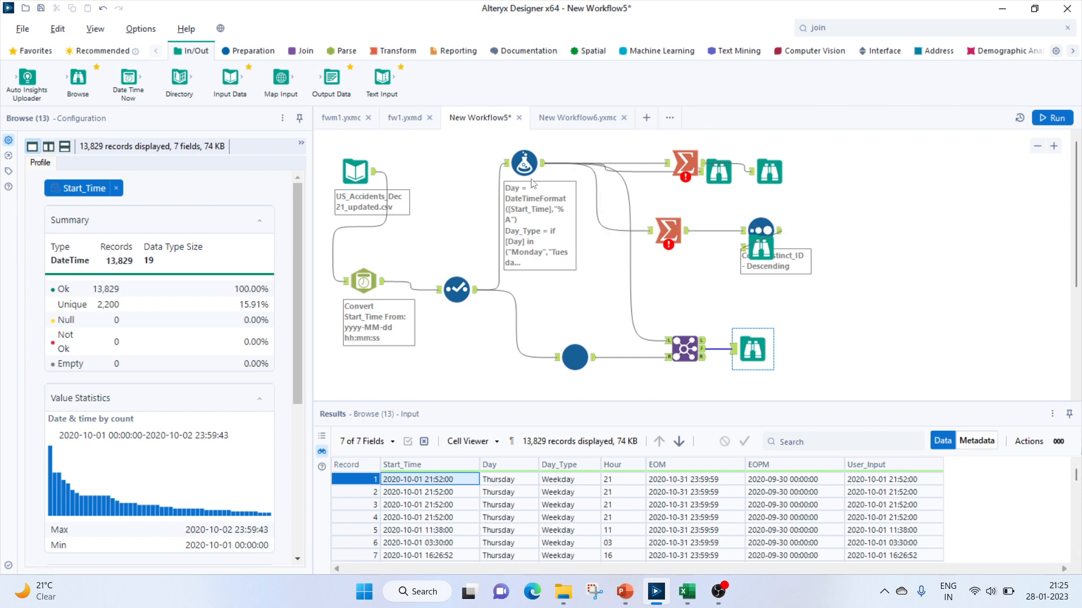
Add a Summarize tool to the canvas and connect the Join output to it
{"action": "left_click", "coordinate": [393, 53]}
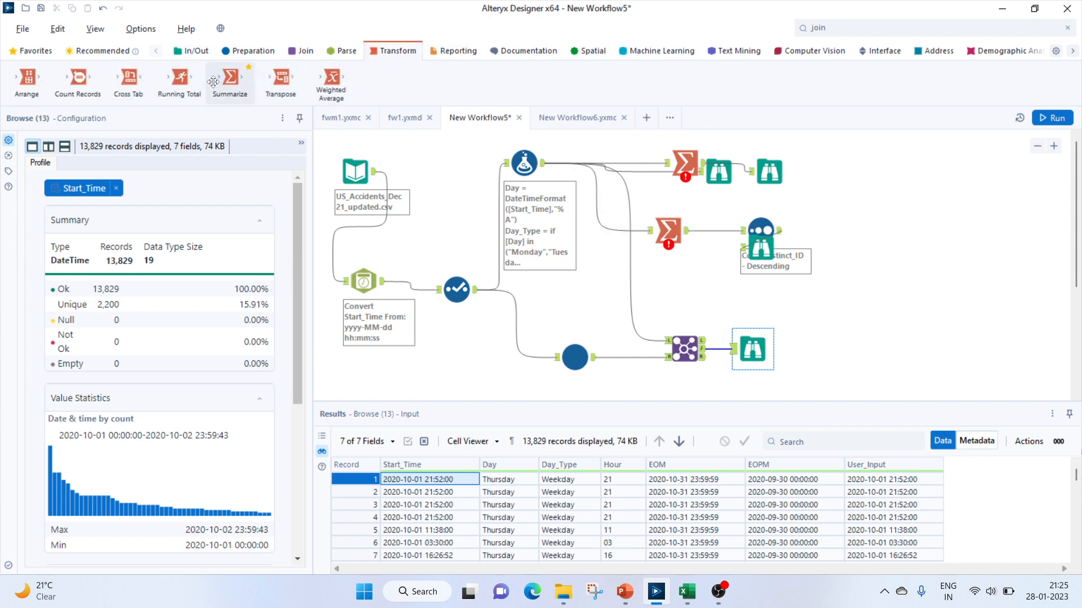
{"action": "left_click_drag", "start_coordinate": [230, 79], "coordinate": [828, 340]}
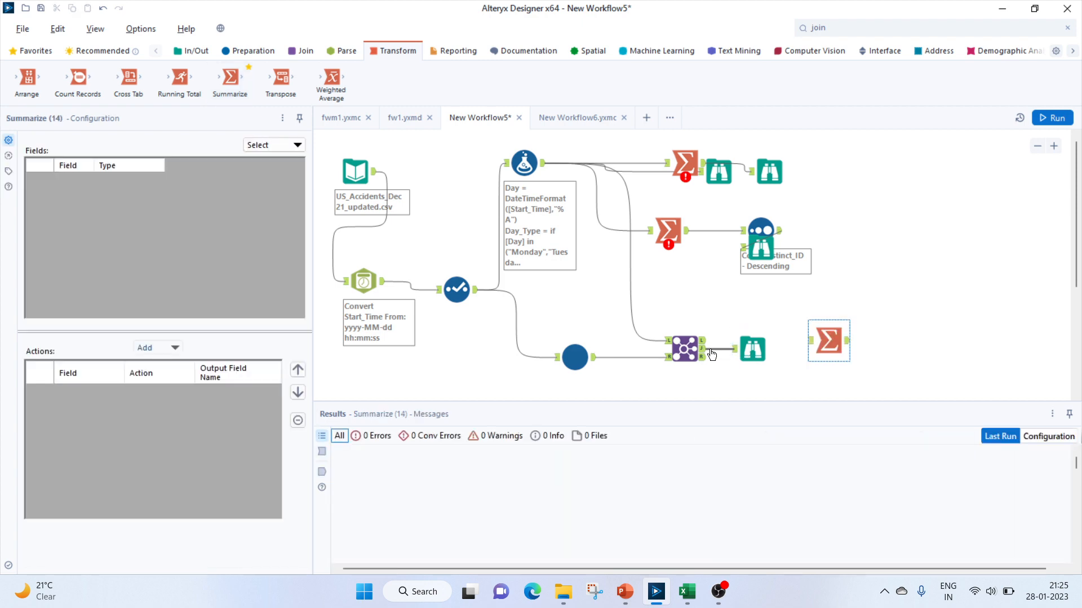
{"action": "left_click_drag", "start_coordinate": [702, 355], "coordinate": [811, 340]}
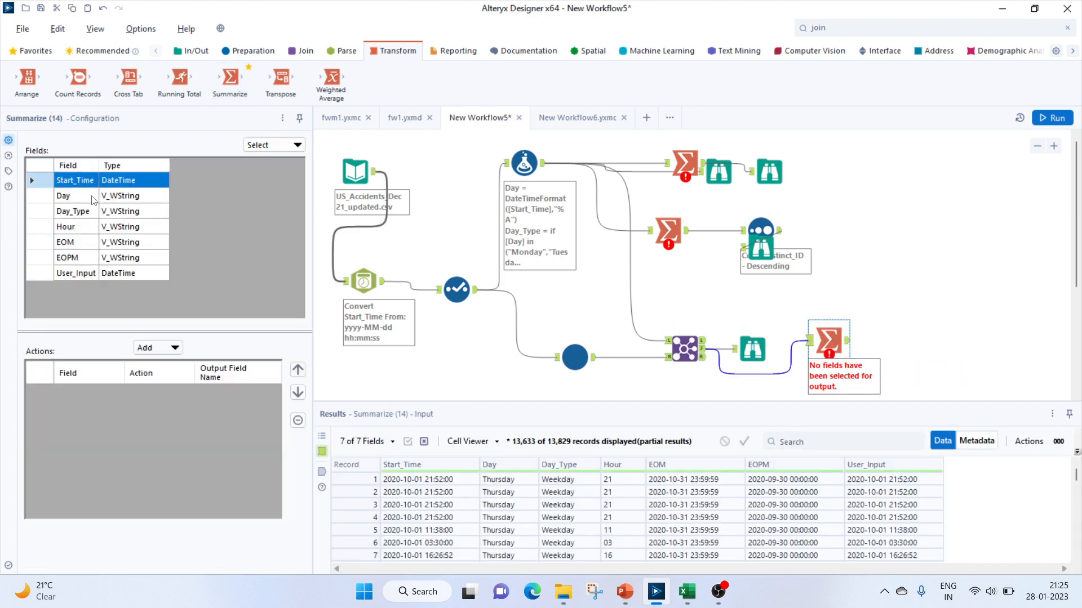
{"action": "left_click", "coordinate": [173, 348]}
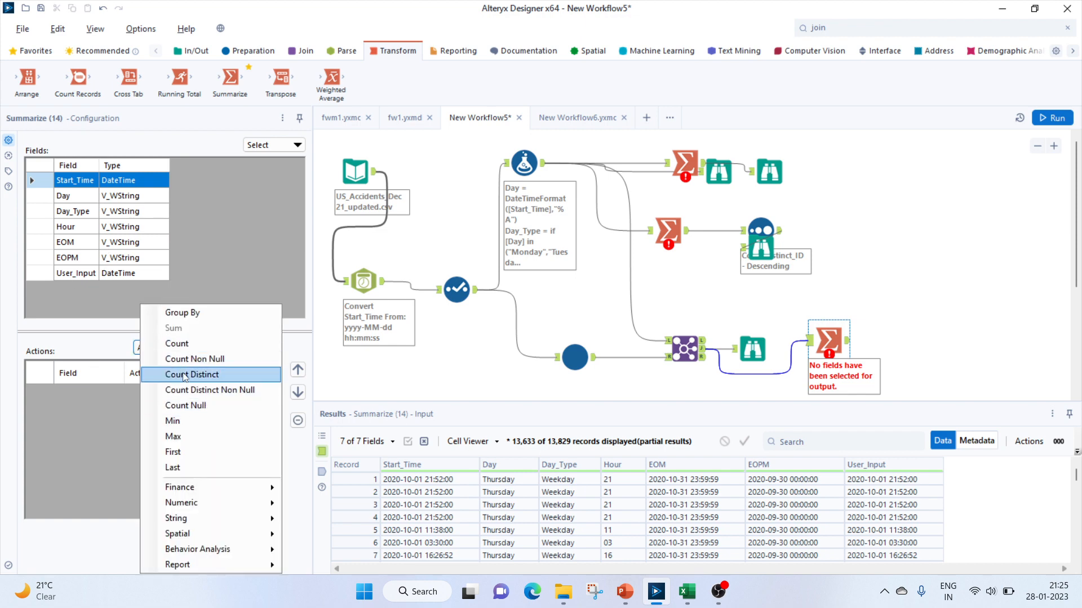
{"action": "left_click", "coordinate": [186, 314]}
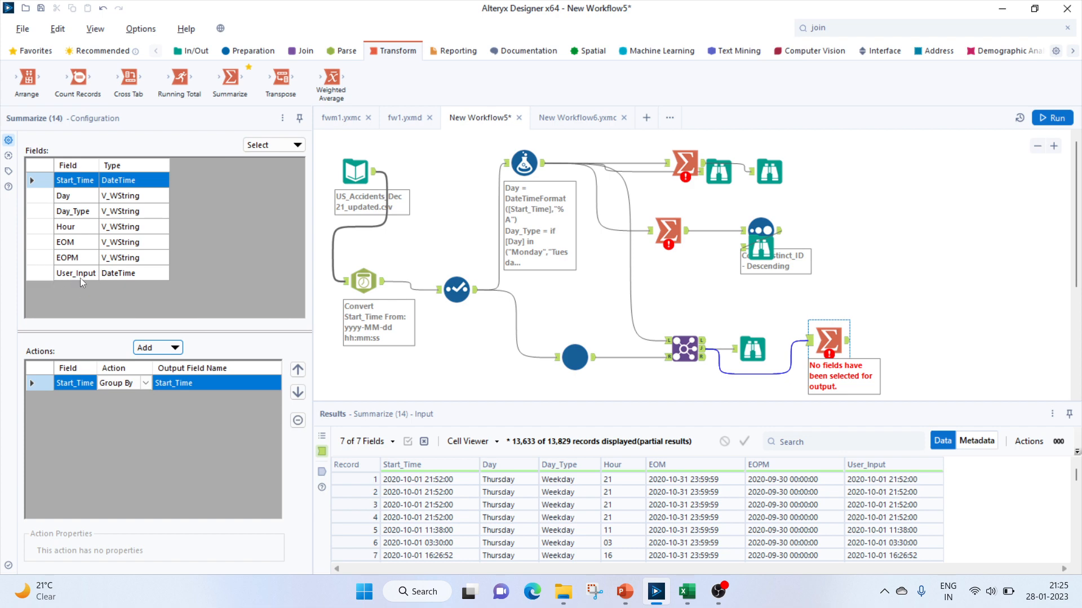
{"action": "left_click", "coordinate": [297, 420]}
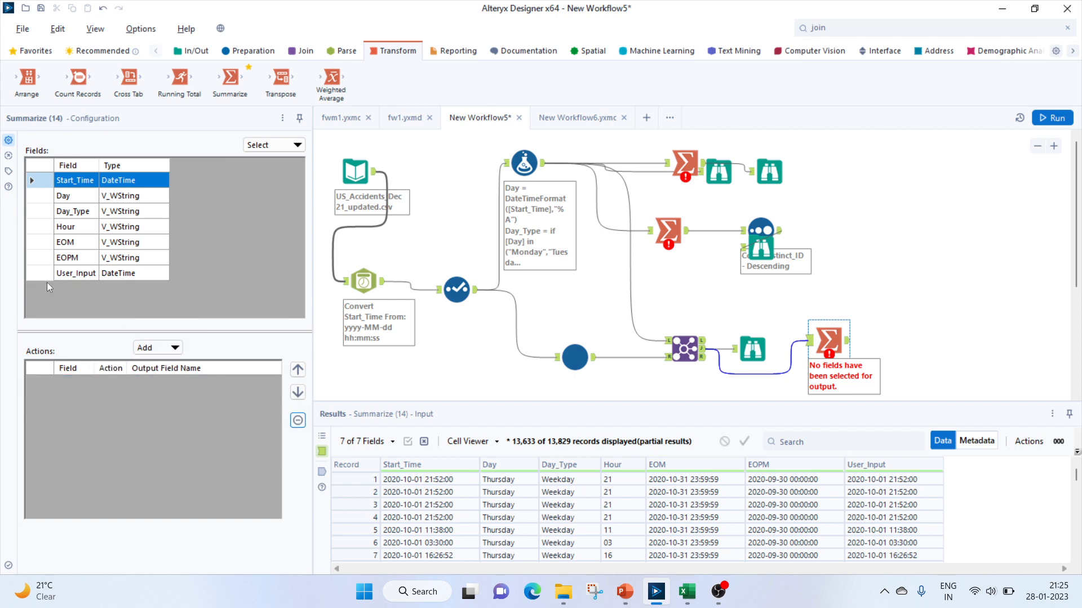
In the Summarize tool, group by the User_Input field
{"action": "left_click", "coordinate": [93, 276]}
{"action": "left_click", "coordinate": [155, 347]}
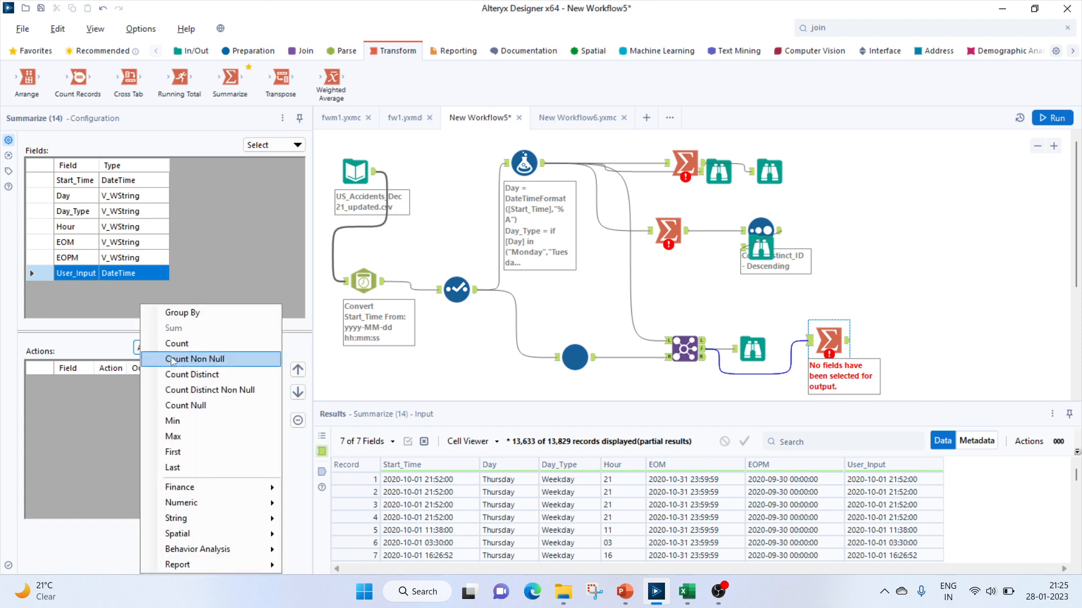
{"action": "left_click", "coordinate": [180, 313]}
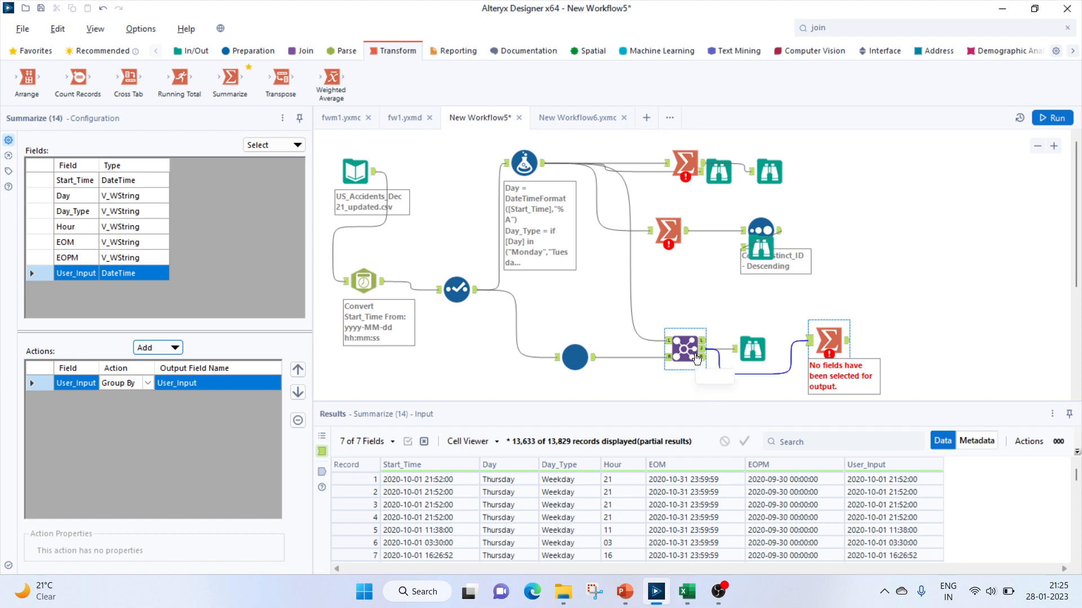
Inspect the configurations of the Join and Formula tools and the Join's field list
{"action": "left_click", "coordinate": [685, 349]}
{"action": "left_click", "coordinate": [527, 164]}
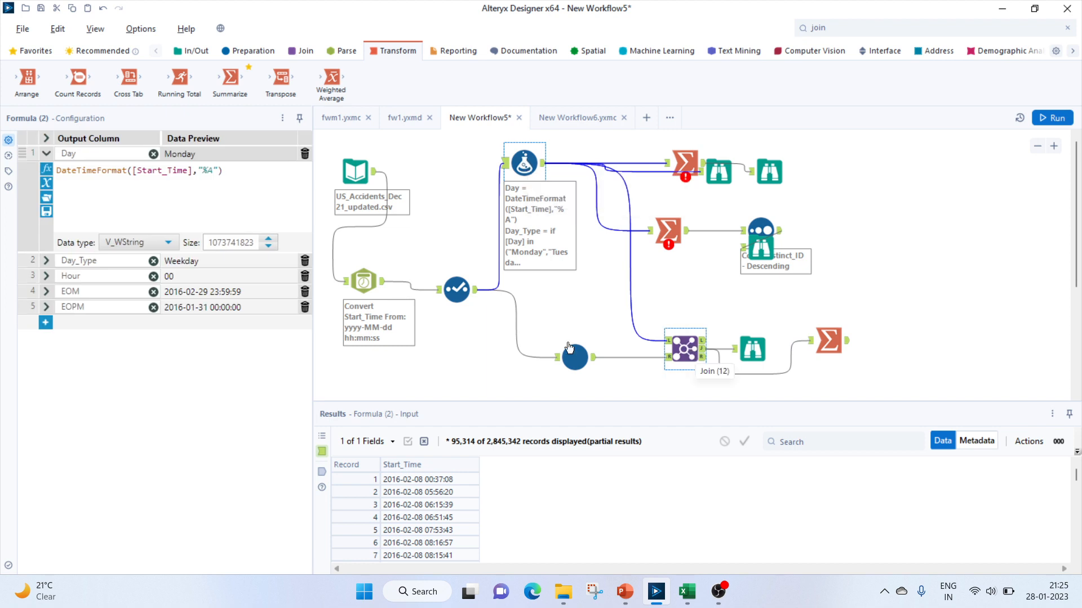
{"action": "left_click", "coordinate": [691, 349]}
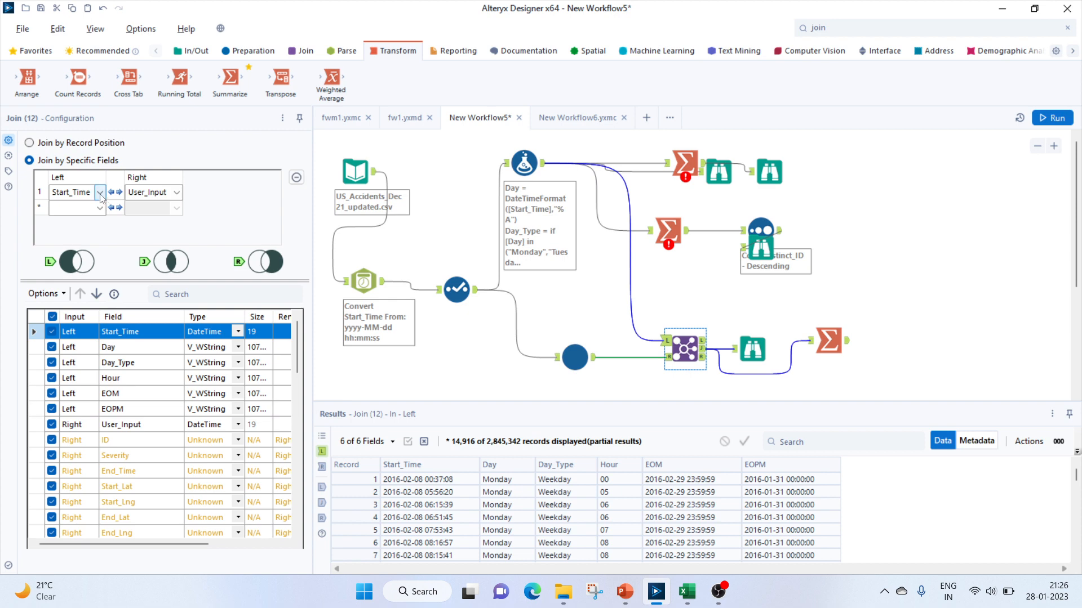
{"action": "scroll", "coordinate": [141, 462], "scroll_direction": "down", "scroll_amount": 9}
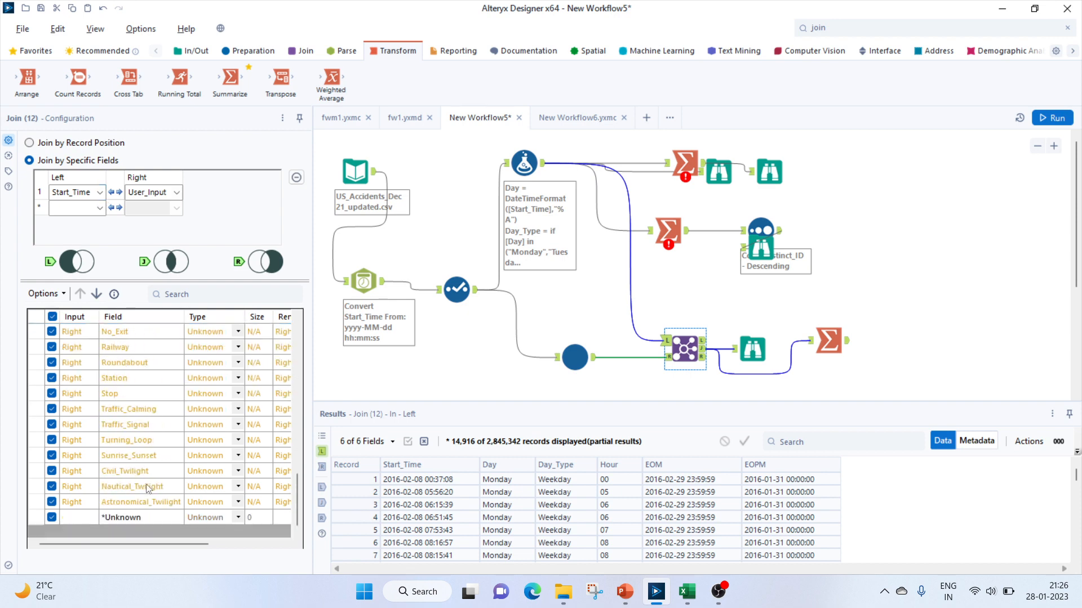
{"action": "scroll", "coordinate": [154, 483], "scroll_direction": "up", "scroll_amount": 9}
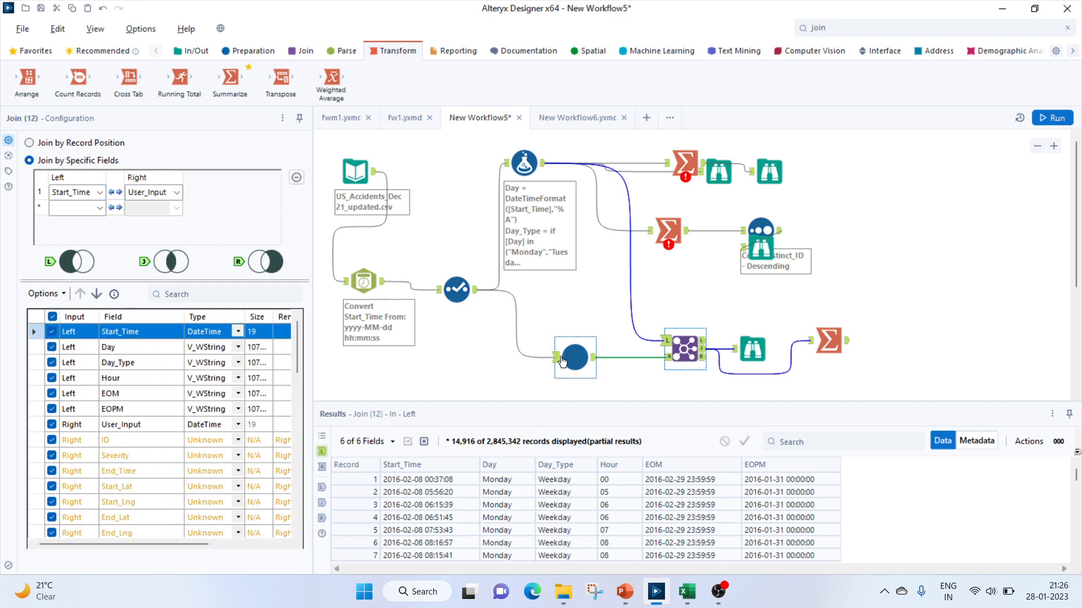
{"action": "left_click", "coordinate": [457, 289]}
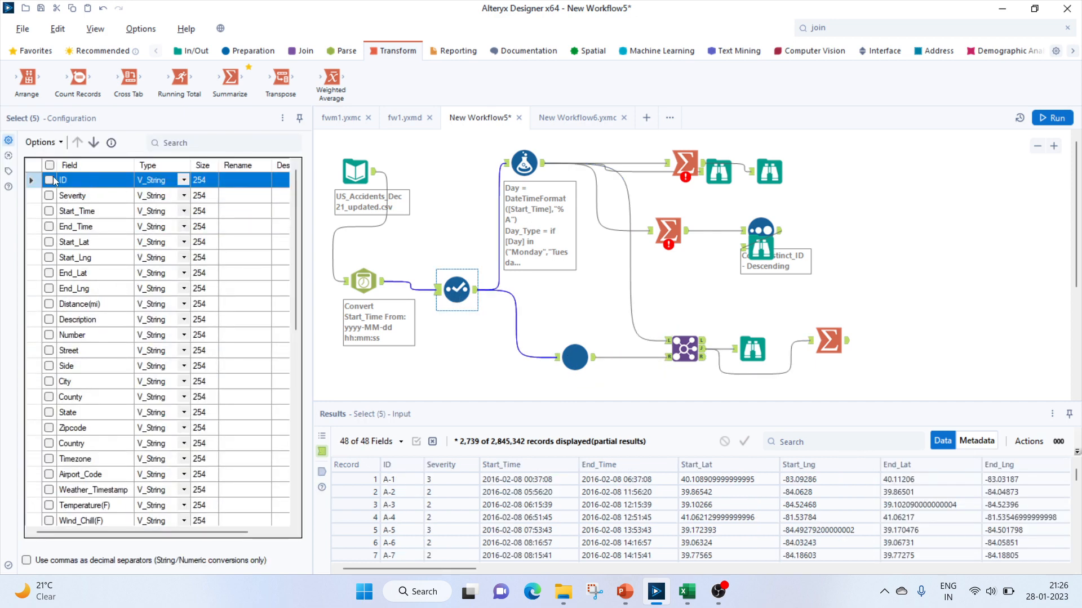
Select all fields in the Select tool and review the fields now entering the Join
{"action": "left_click", "coordinate": [50, 166]}
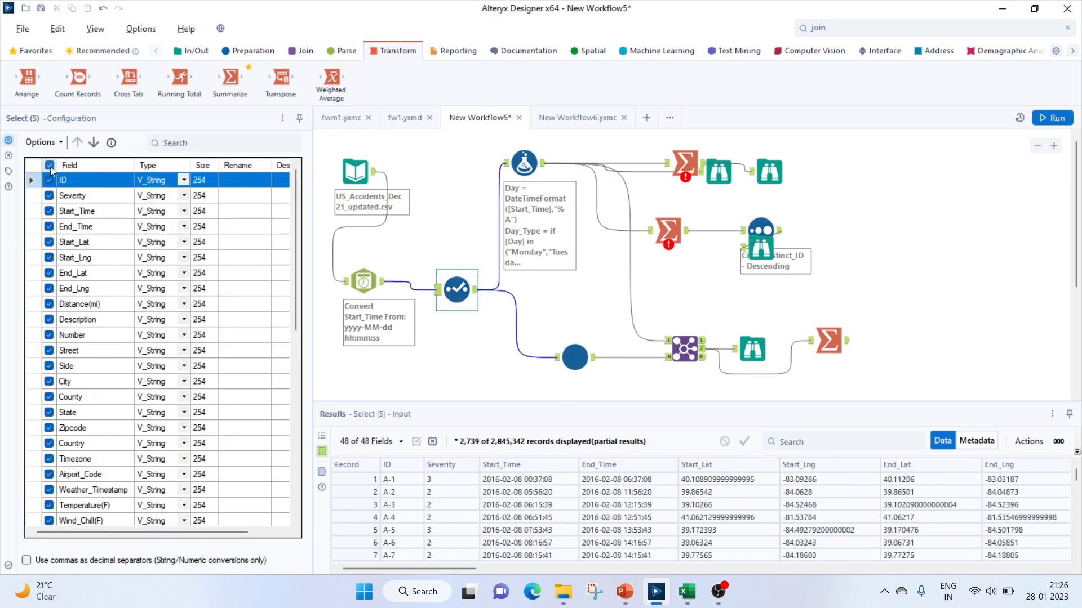
{"action": "left_click", "coordinate": [688, 351]}
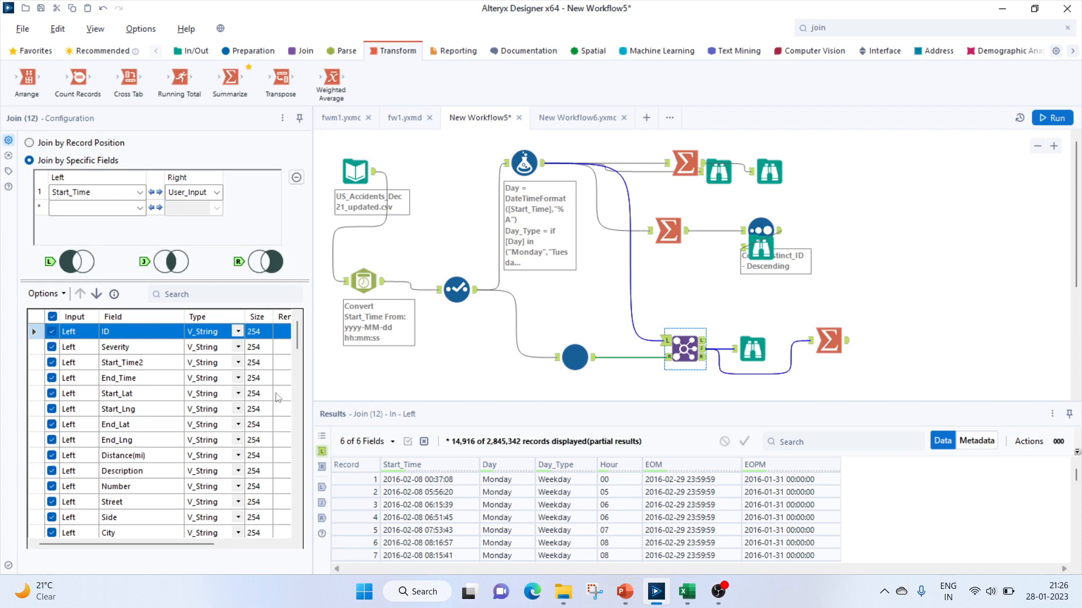
{"action": "scroll", "coordinate": [276, 397], "scroll_direction": "down", "scroll_amount": 7}
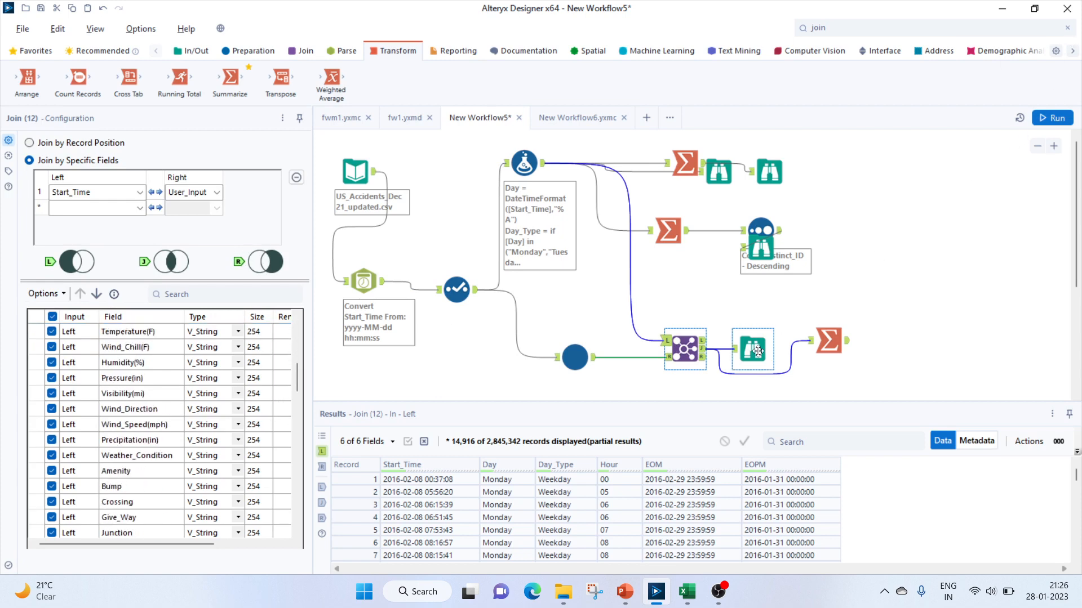
In the Summarize tool, add a Count Distinct action on the ID field
{"action": "left_click", "coordinate": [828, 340]}
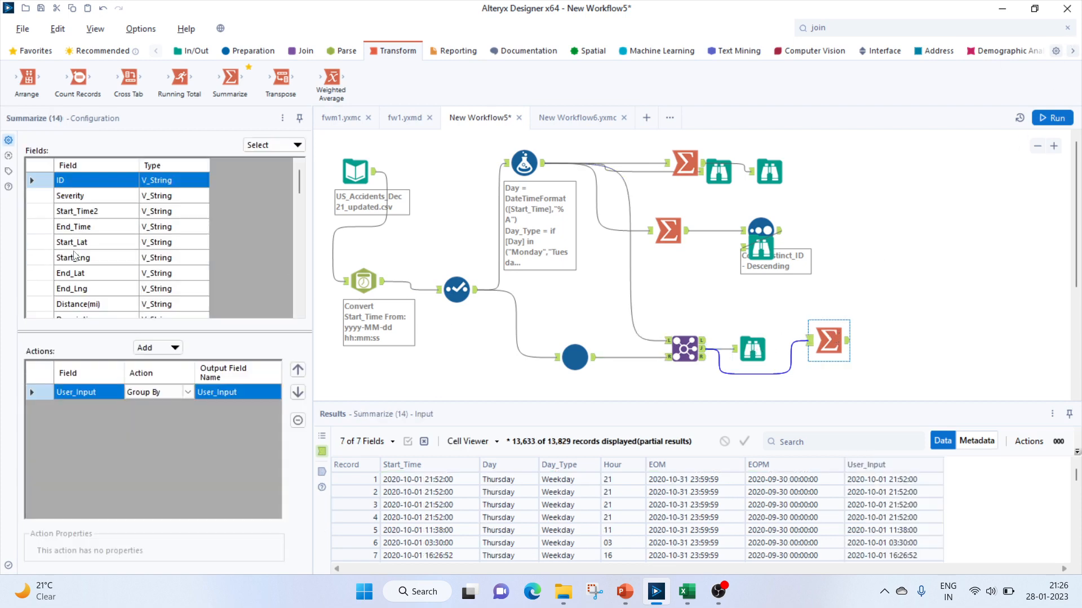
{"action": "left_click", "coordinate": [156, 350]}
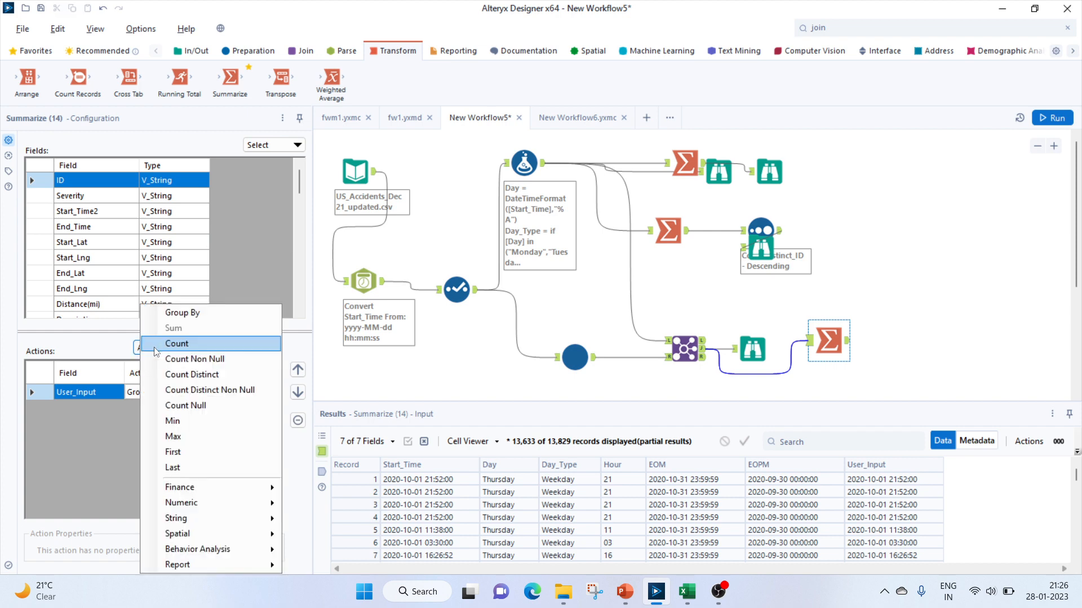
{"action": "left_click", "coordinate": [186, 375]}
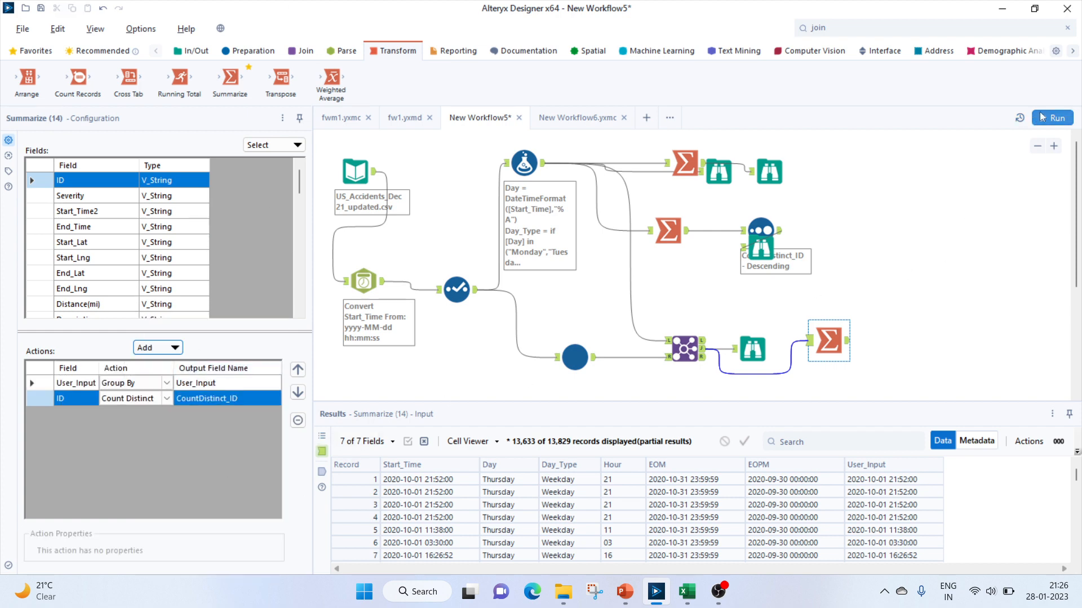
Attach a Browse tool to the Summarize output and run the workflow
{"action": "left_click", "coordinate": [191, 51]}
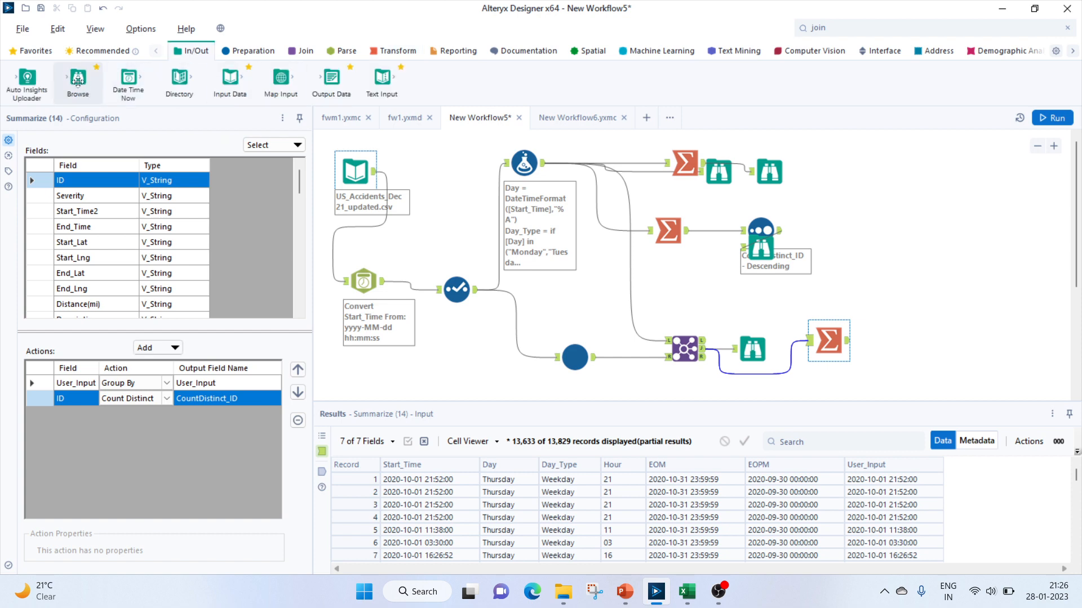
{"action": "left_click_drag", "start_coordinate": [78, 80], "coordinate": [921, 349]}
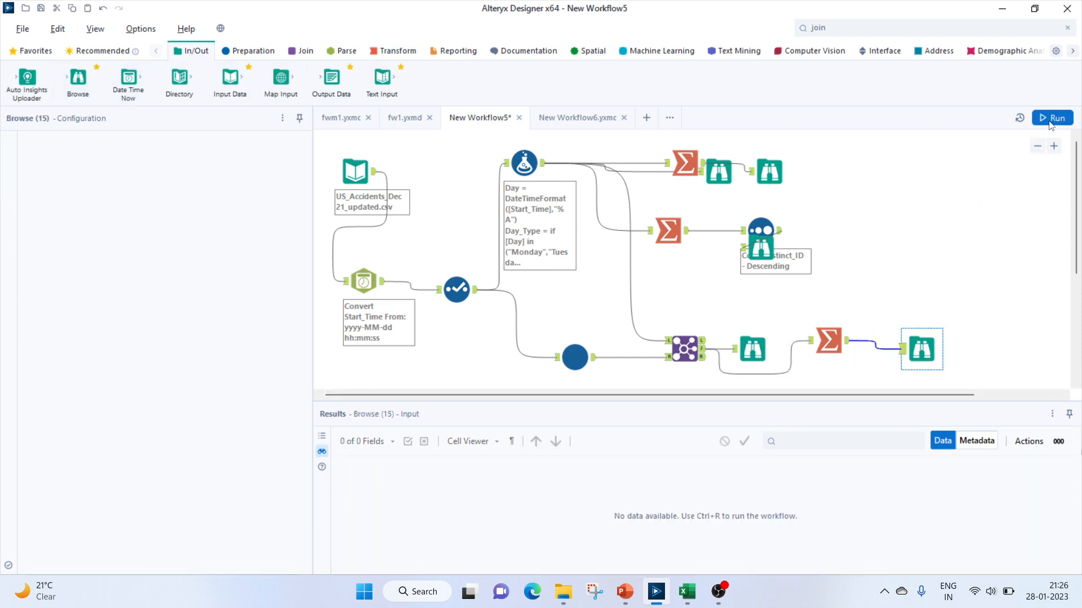
{"action": "left_click", "coordinate": [1050, 120]}
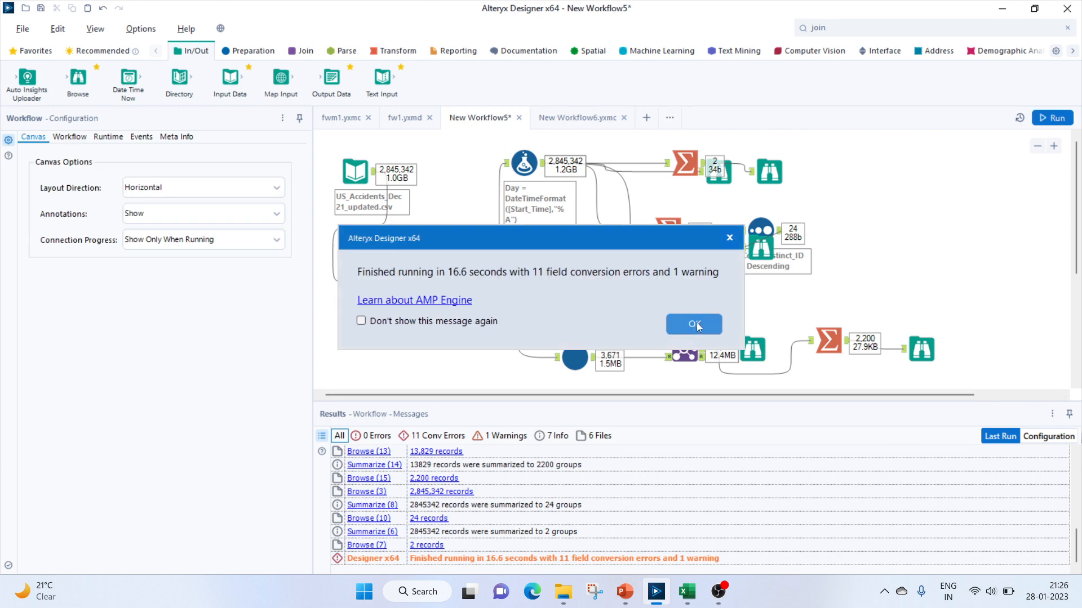
Review the distinct accident counts per User_Input time in the new Browse output
{"action": "left_click", "coordinate": [921, 349]}
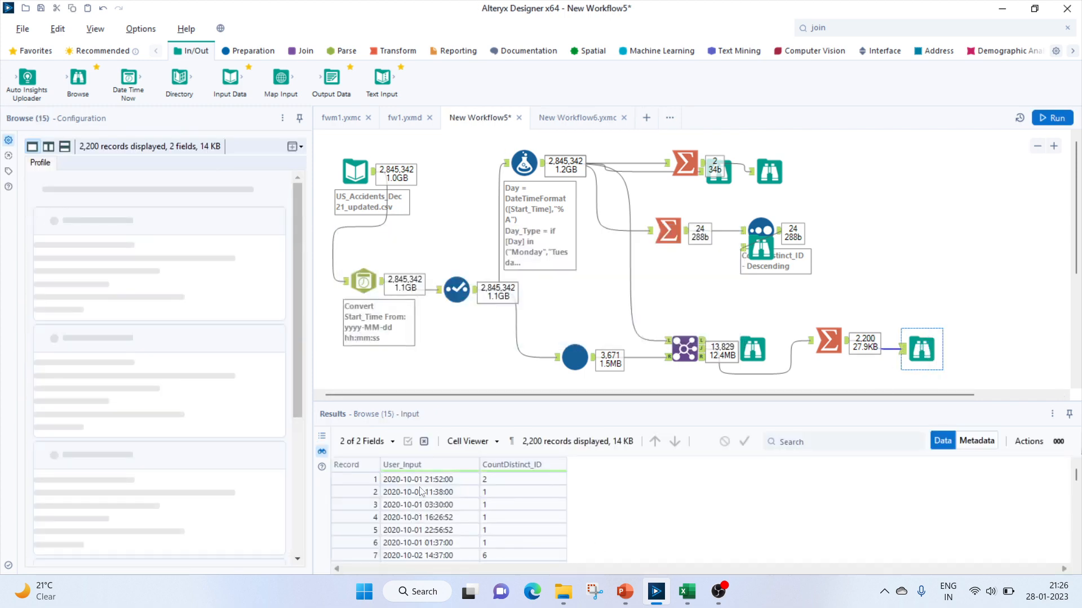
{"action": "left_click", "coordinate": [414, 480]}
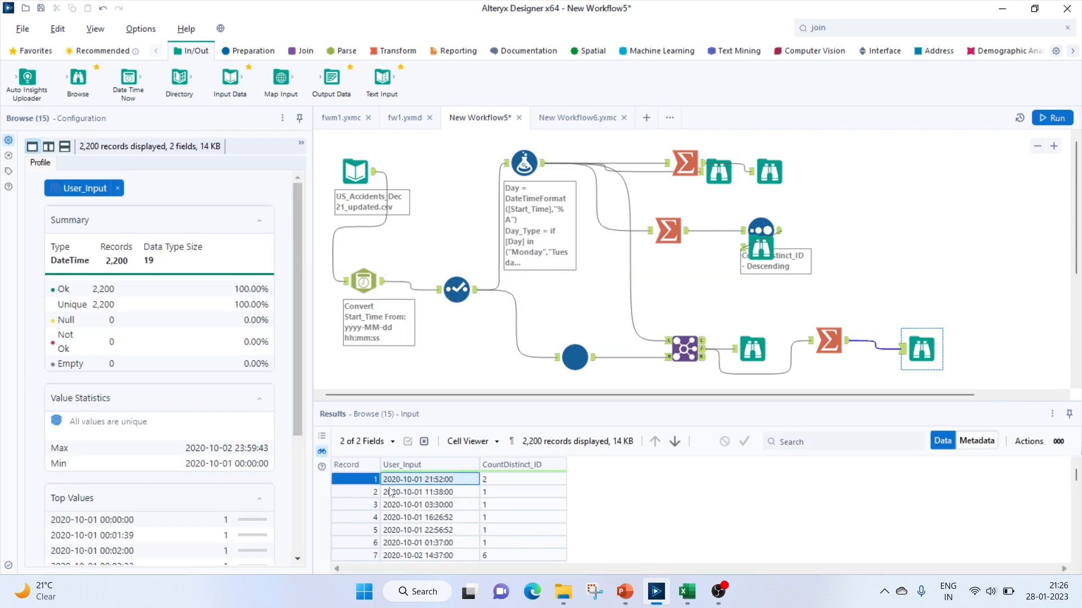
{"action": "scroll", "coordinate": [417, 524], "scroll_direction": "down", "scroll_amount": 20}
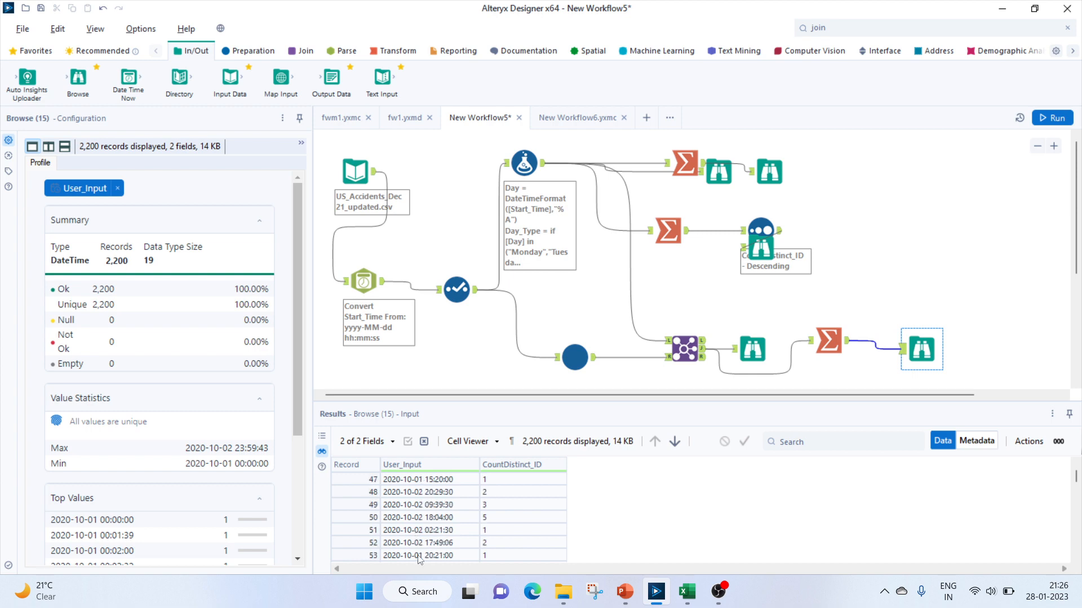
{"action": "mouse_move", "coordinate": [1077, 482]}
{"action": "left_mouse_down"}
{"action": "mouse_move", "coordinate": [1077, 551]}
{"action": "mouse_move", "coordinate": [1076, 472]}
{"action": "left_mouse_up"}
{"action": "left_click", "coordinate": [863, 262]}
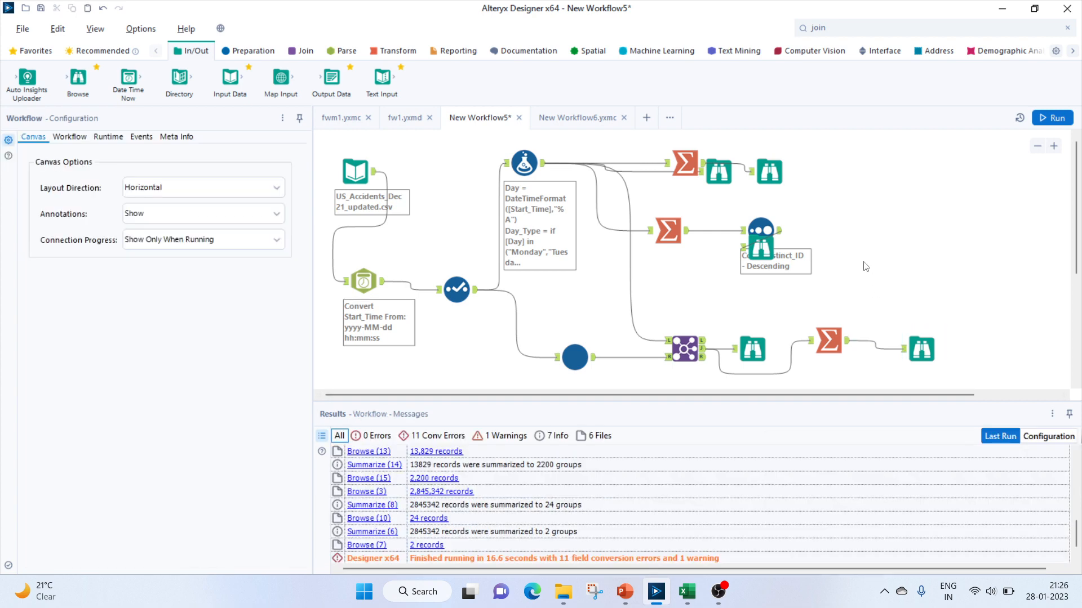